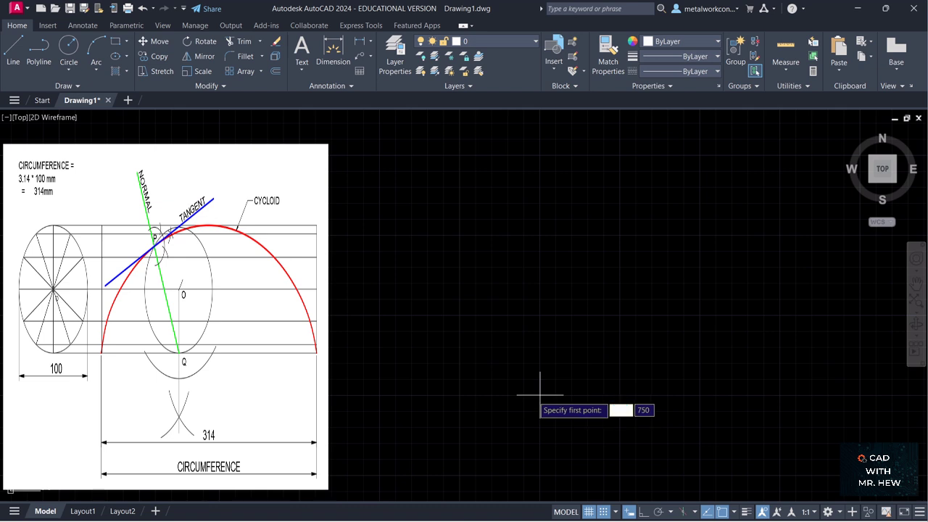
Draw a long horizontal baseline in the empty area beside the reference image.
left_click(523, 396)
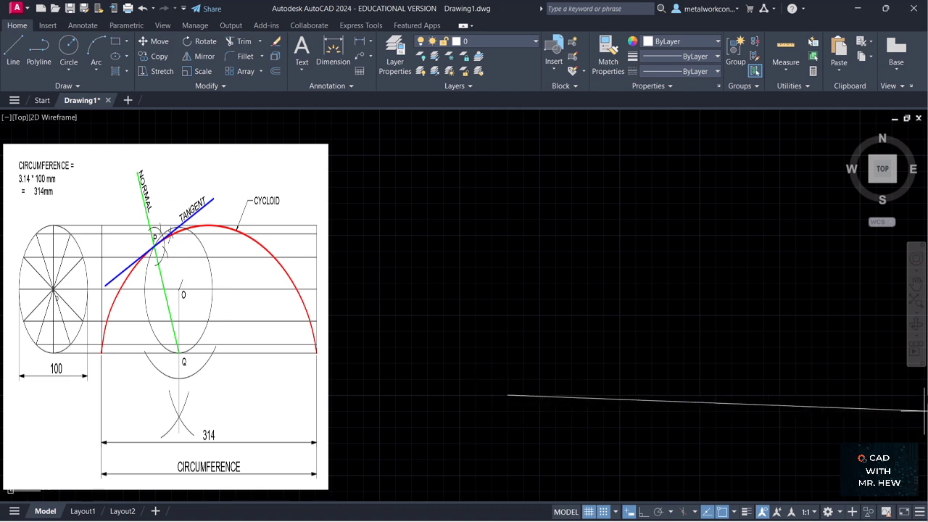
left_click(876, 396)
key("Return")
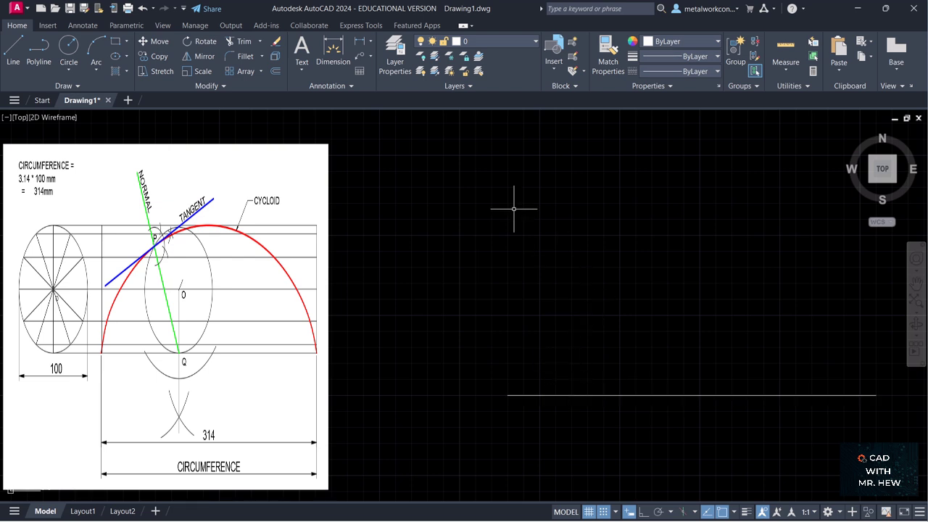
Draw a 100 mm diameter circle centred directly above the baseline's left end and touching that endpoint.
left_click(69, 48)
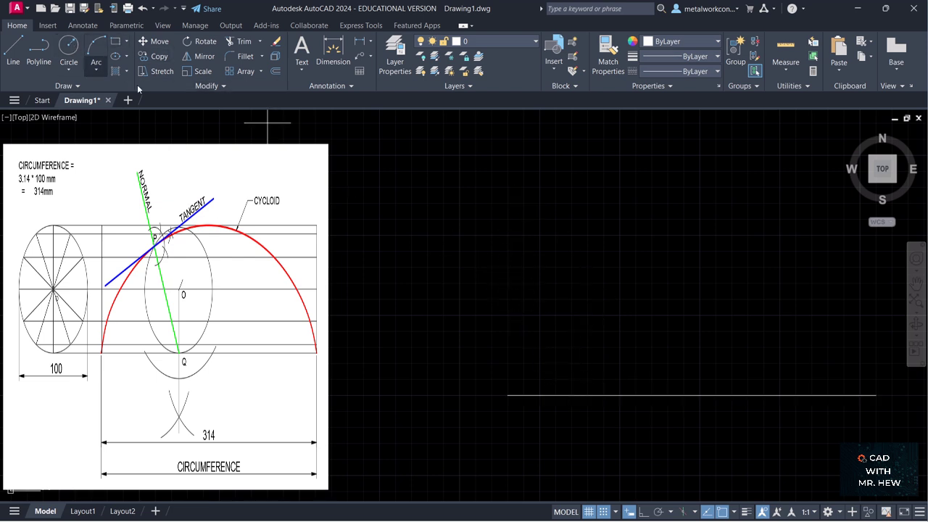
left_click(508, 316)
left_click(511, 394)
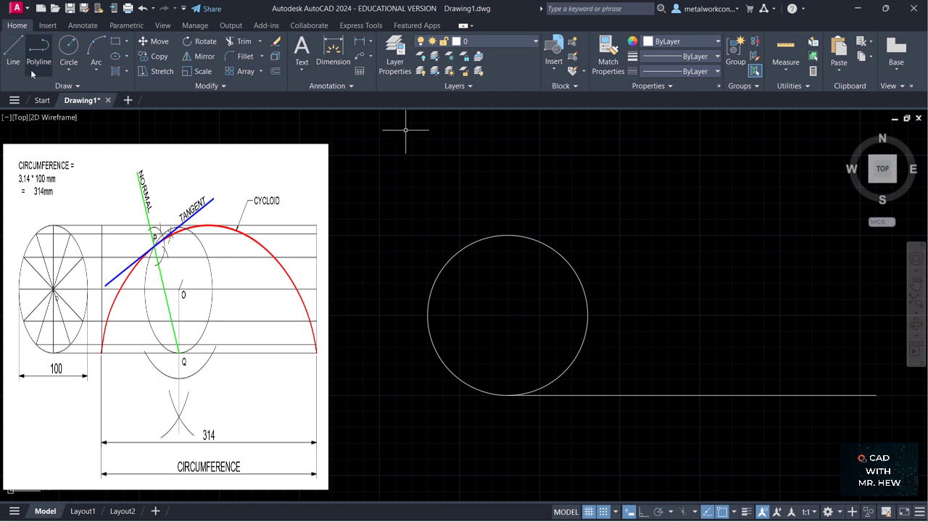
Draw a horizontal diameter line across the circle from its left quadrant to its right quadrant.
left_click(13, 51)
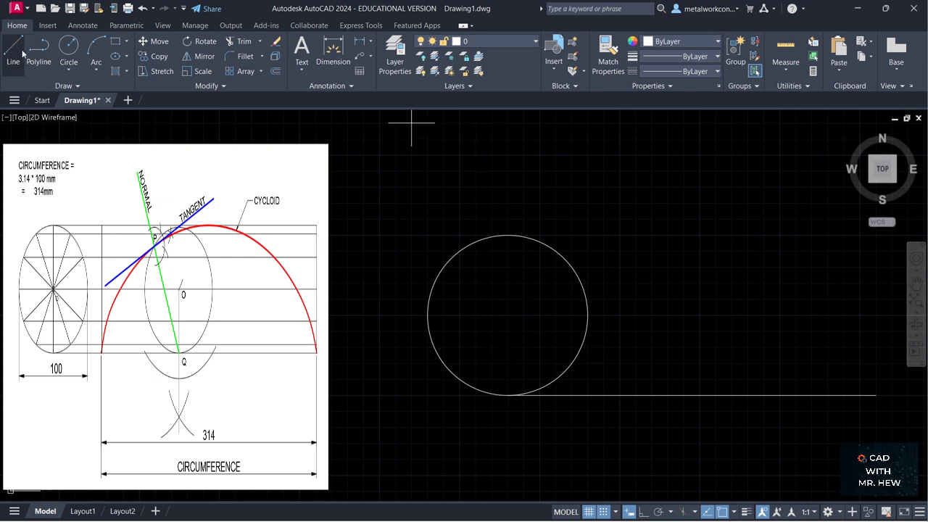
left_click(427, 315)
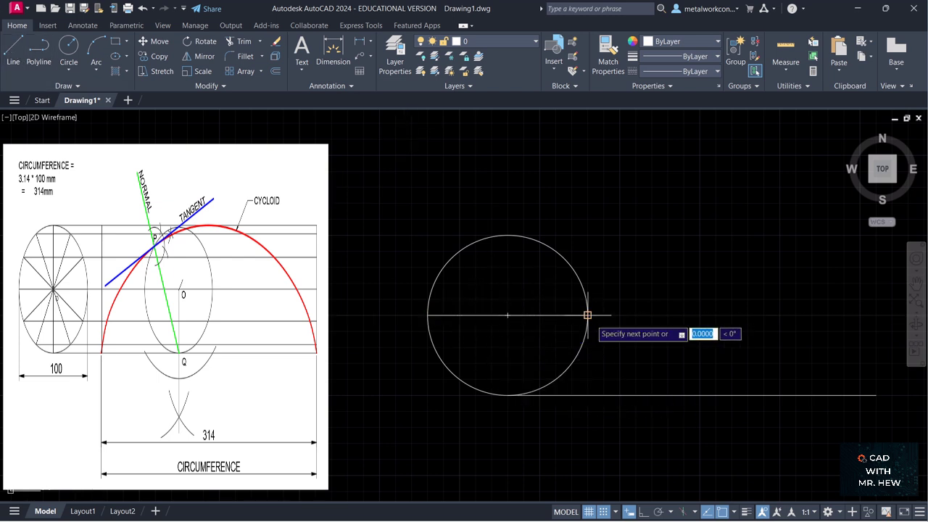
left_click(587, 315)
key("Return")
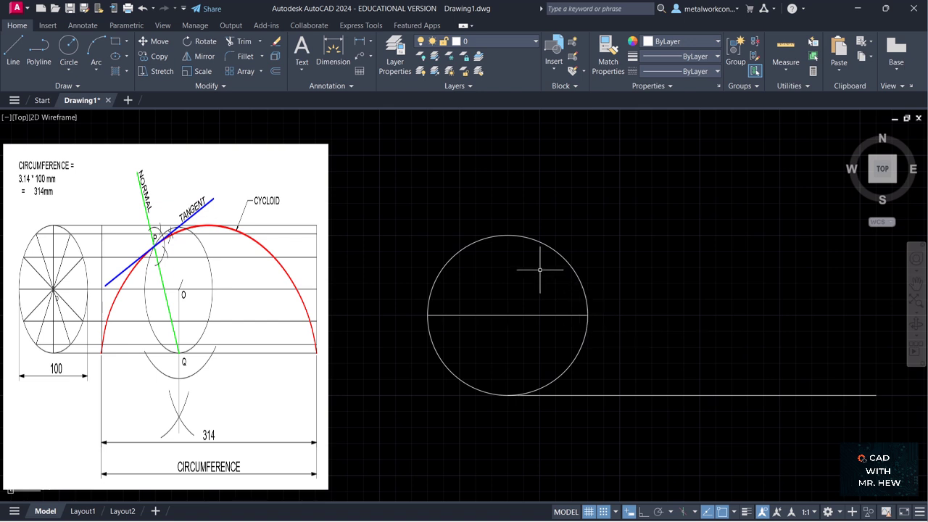
Polar array the horizontal diameter line about the circle's centre with 12 items over 360 degrees.
left_click(258, 69)
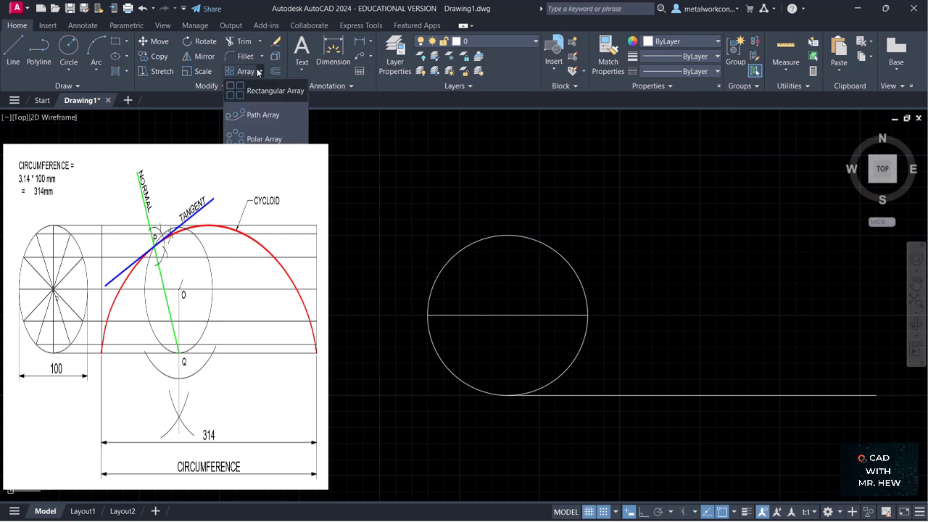
left_click(259, 138)
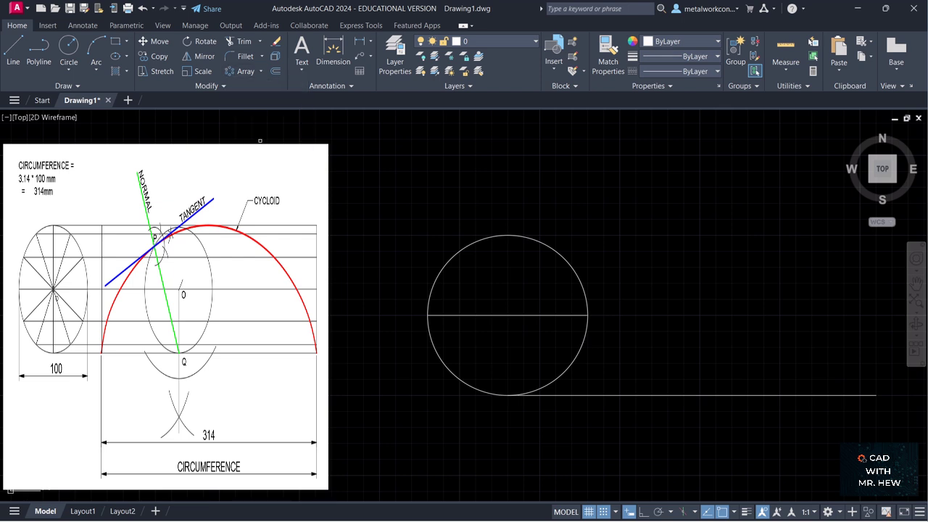
left_click(556, 314)
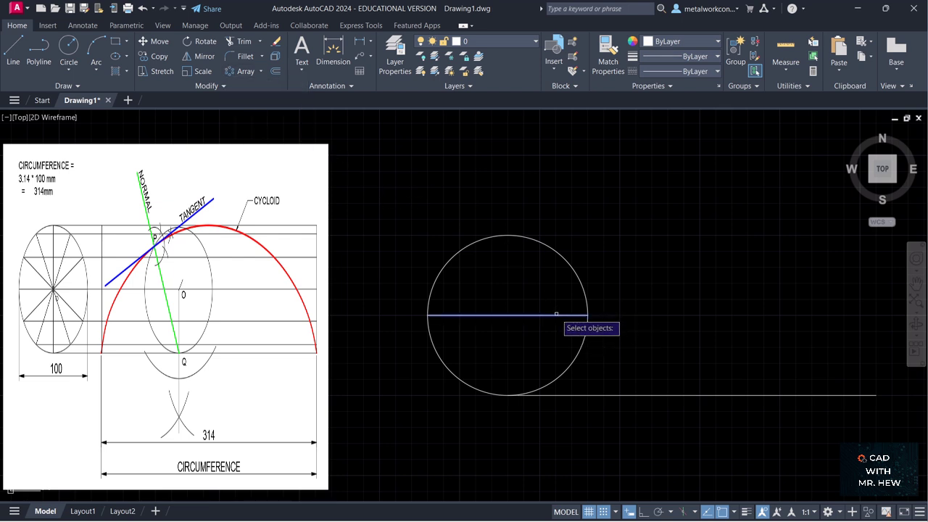
key("Return")
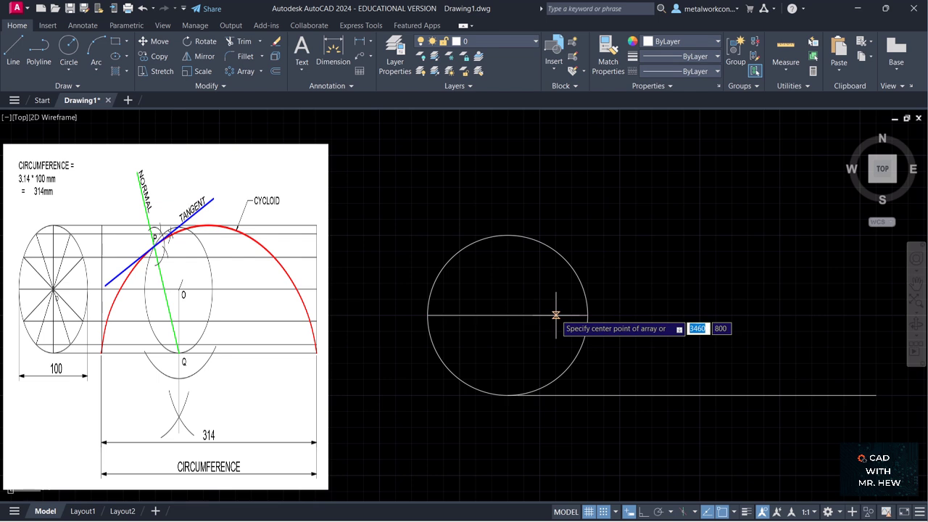
left_click(507, 314)
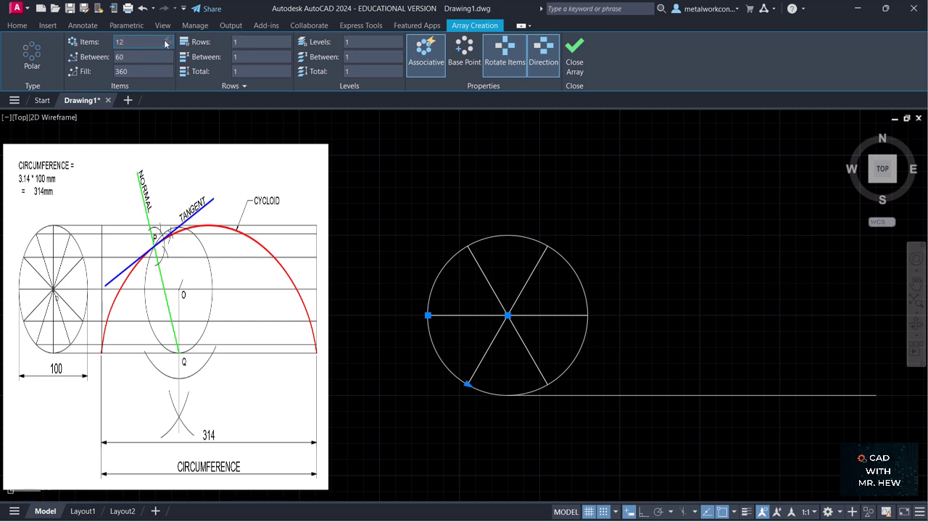
key("Return")
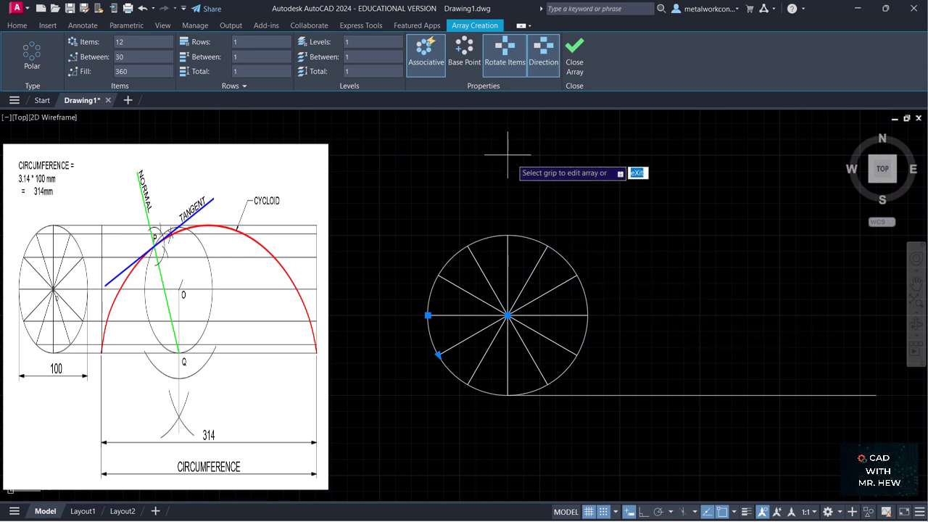
key("Return")
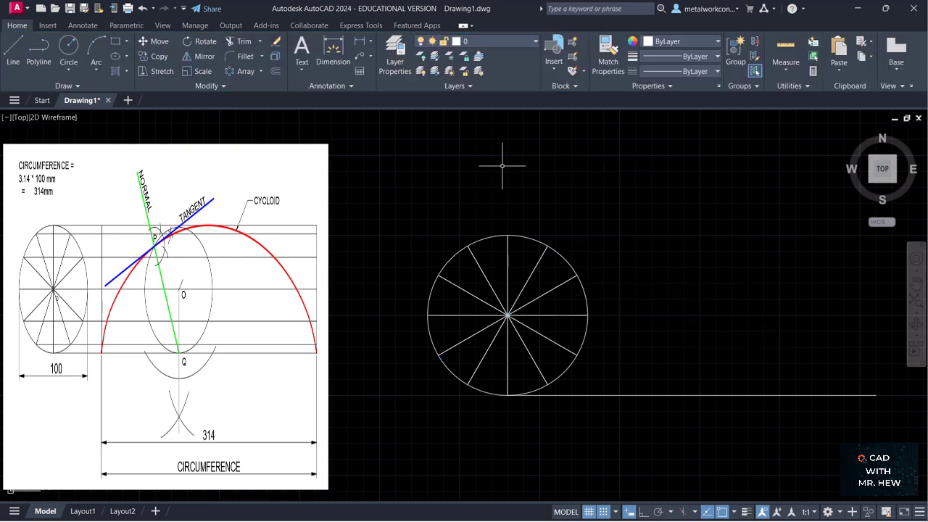
Add a linear dimension for the circle's diameter, placed above the circle.
left_click(361, 41)
left_click(428, 315)
left_click(588, 316)
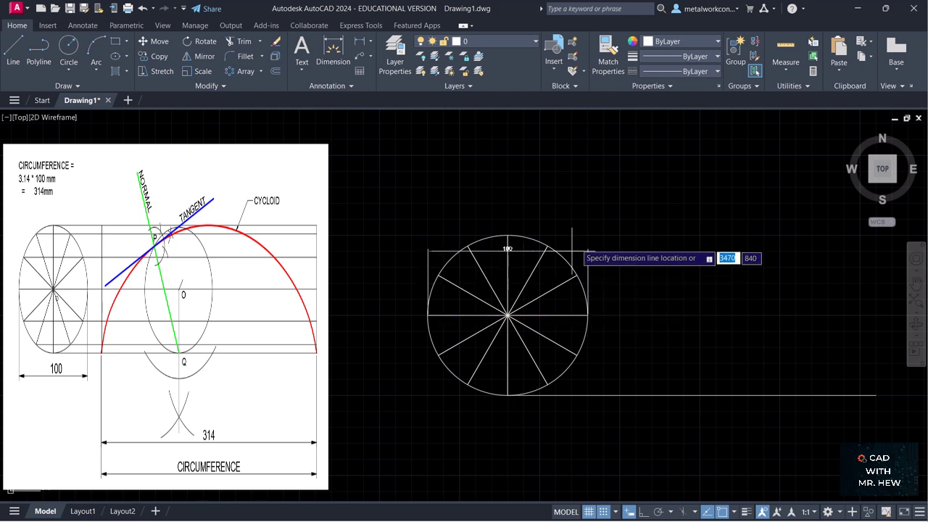
left_click(572, 217)
scroll(593, 309, "up", 2)
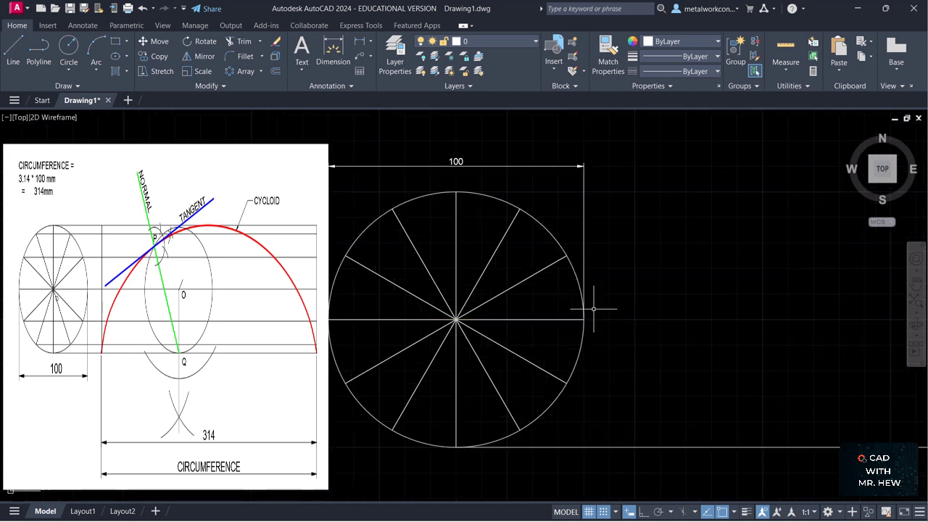
scroll(593, 309, "down", 2)
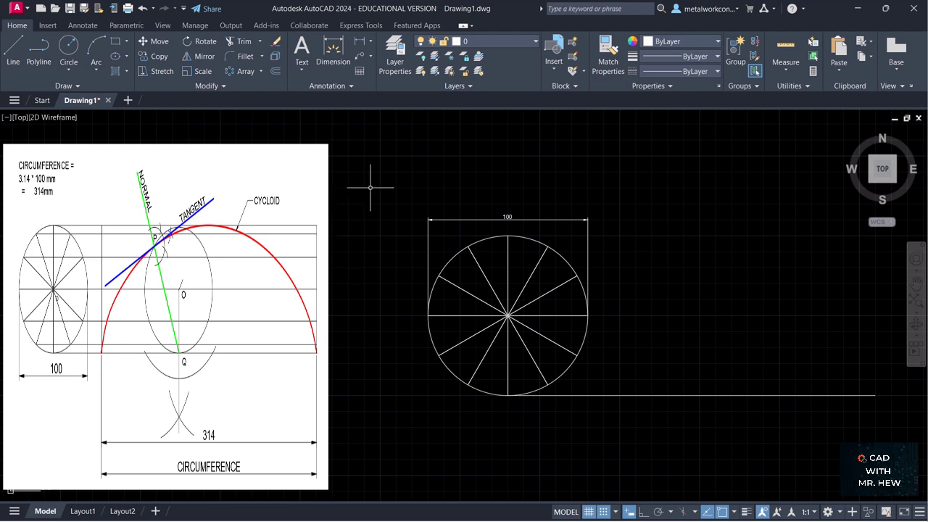
left_click(303, 71)
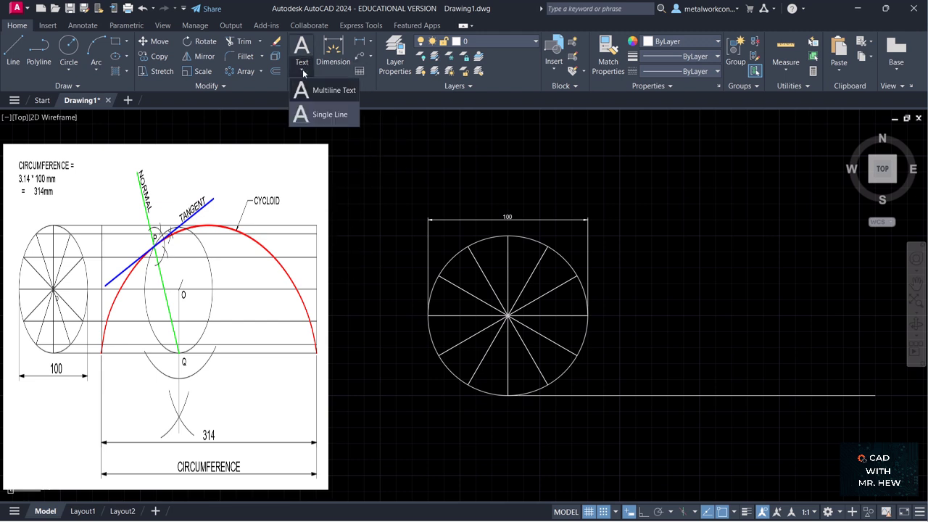
left_click(315, 112)
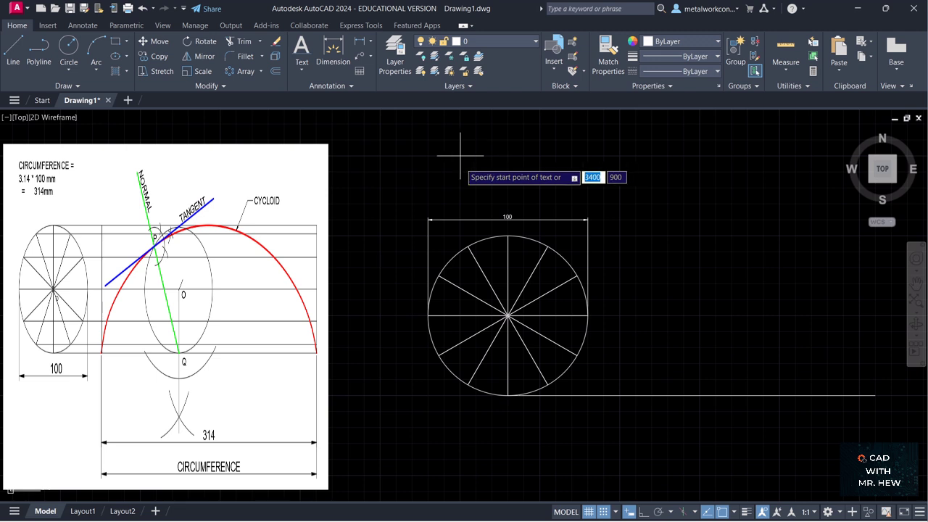
key("Escape")
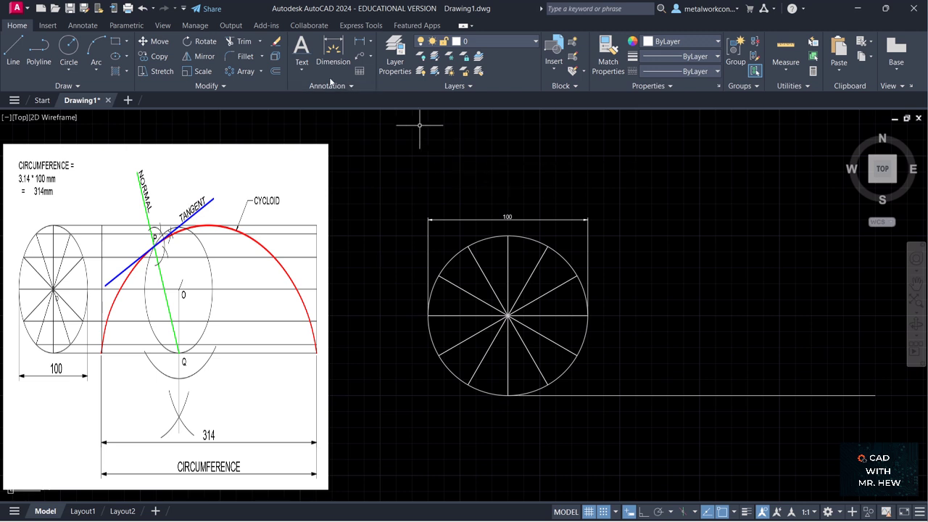
Create a wide multiline text box above the circle's dimension and set its text height to 6.
left_click(304, 69)
left_click(319, 89)
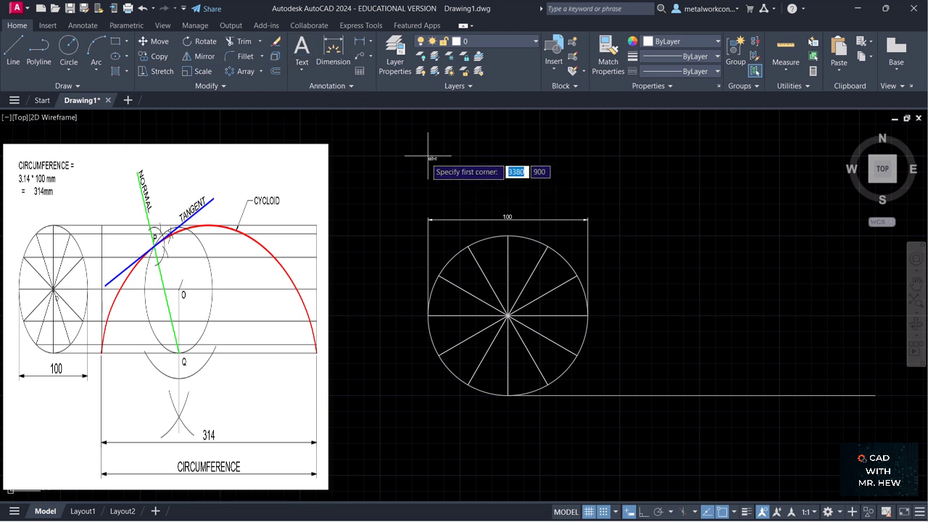
left_click(428, 156)
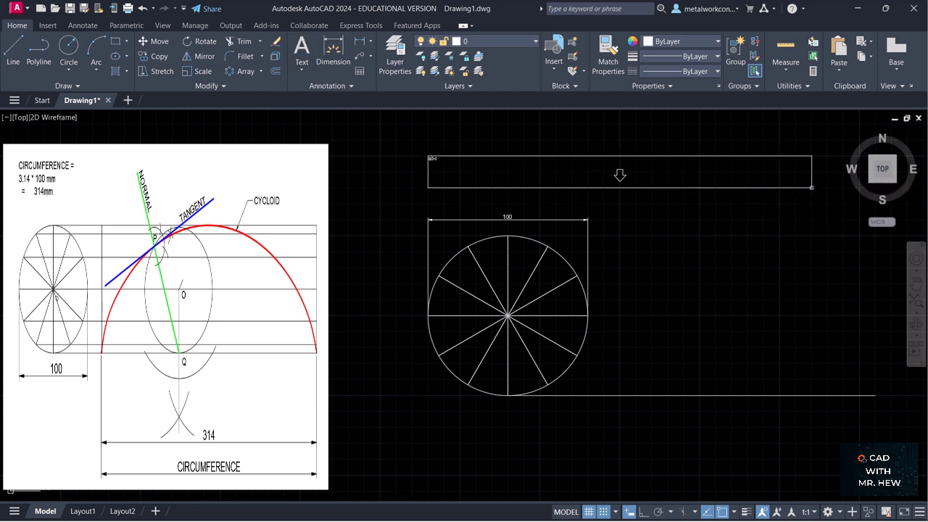
left_click(812, 187)
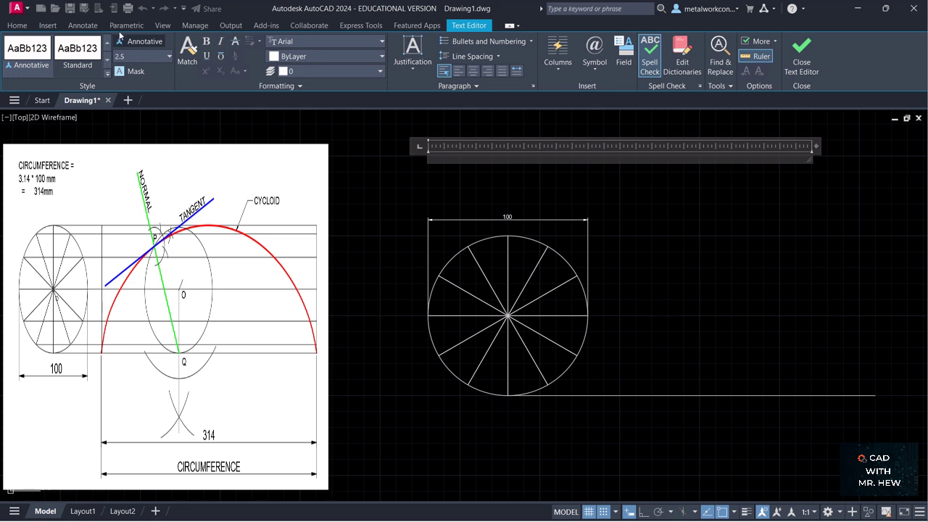
left_click(169, 56)
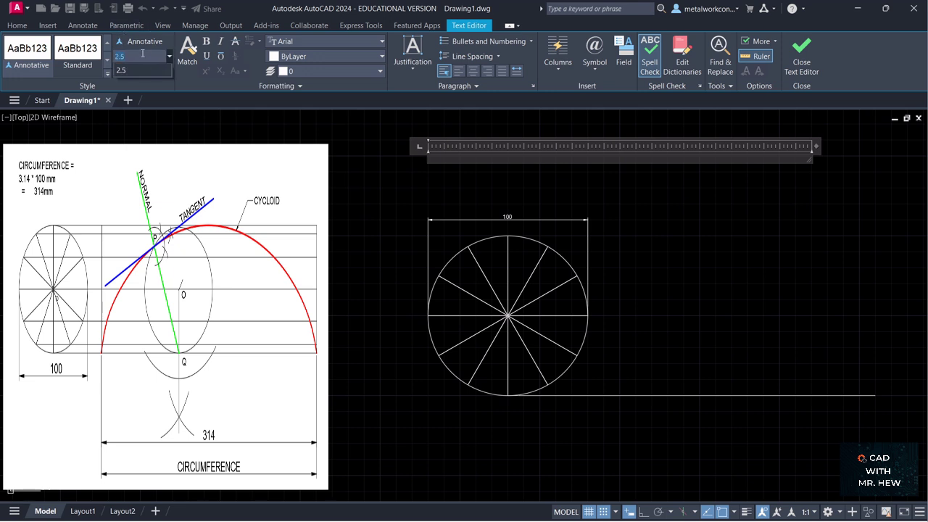
left_click(137, 56)
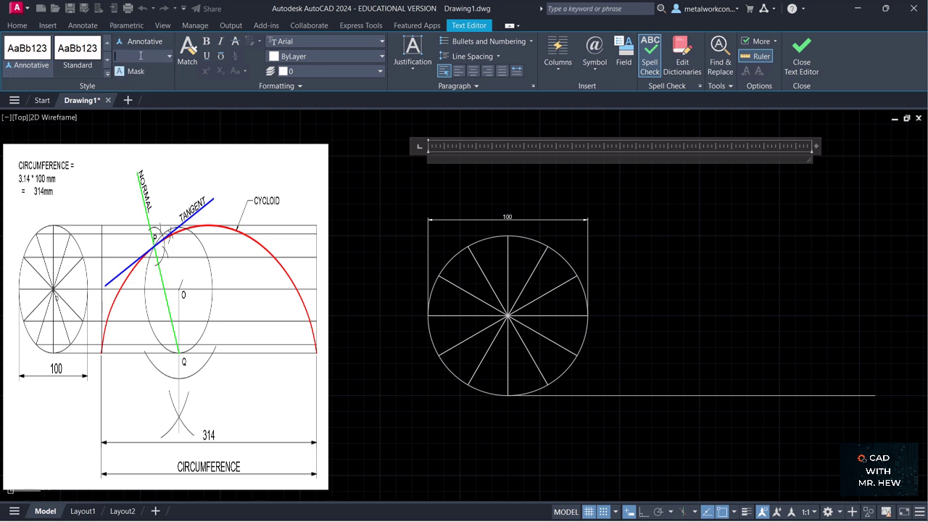
key("Return")
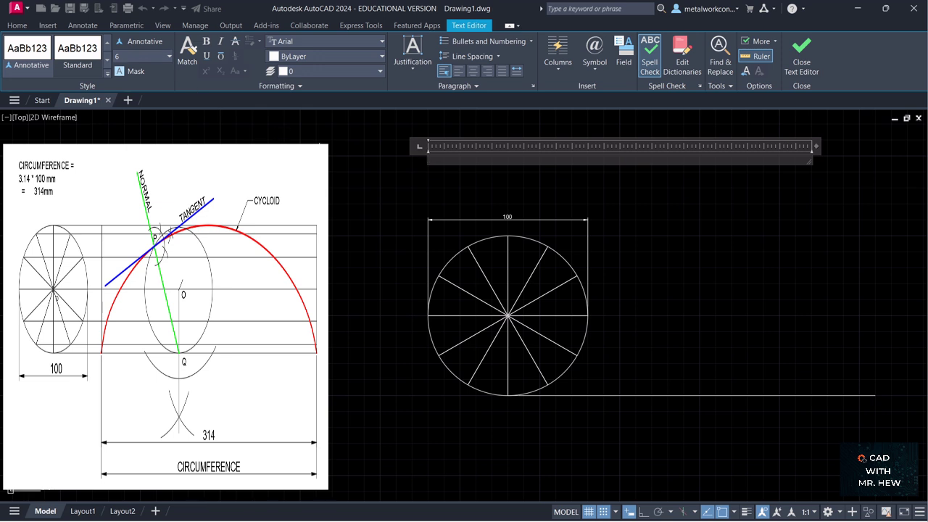
Enter "CIRCUMFERENCE = 3.14 * 100" as the first line of the note and start a new line.
type("C")
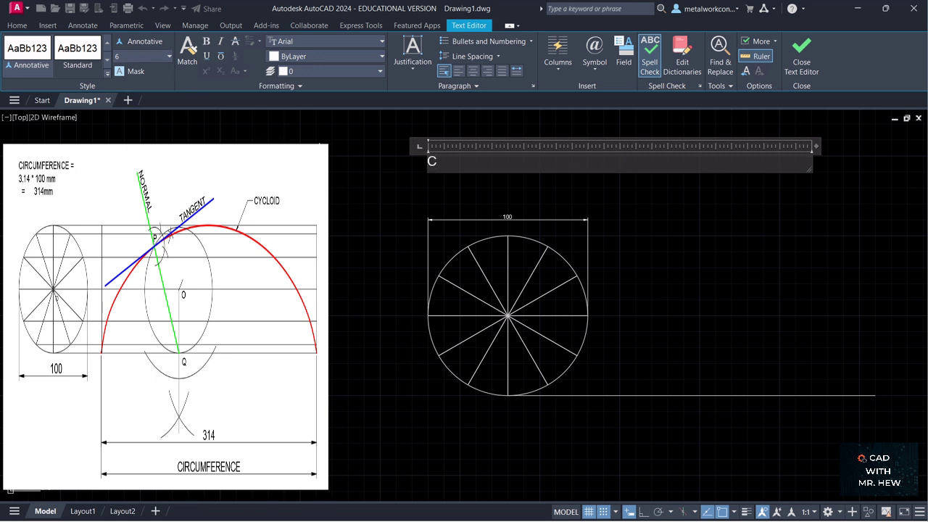
type("IRCUMFERENCE")
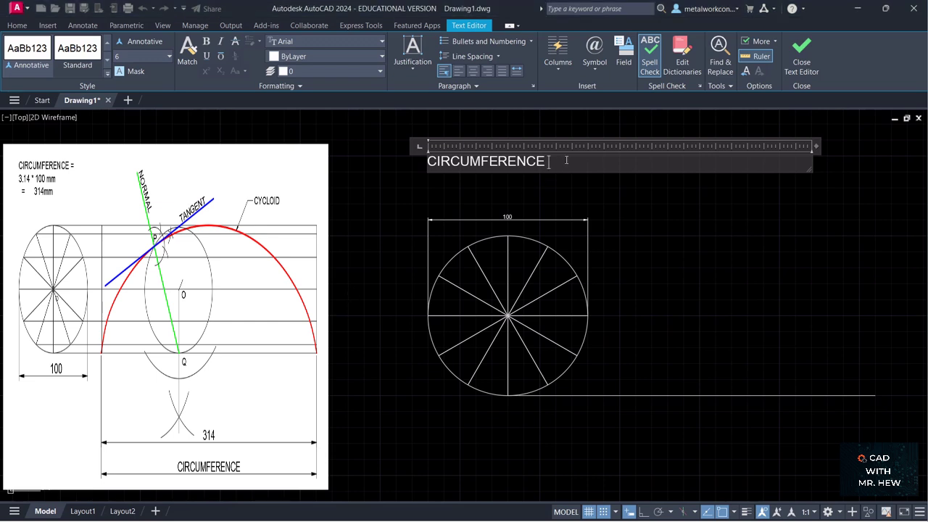
type("= 3.14 * 1")
type("00")
key("Return")
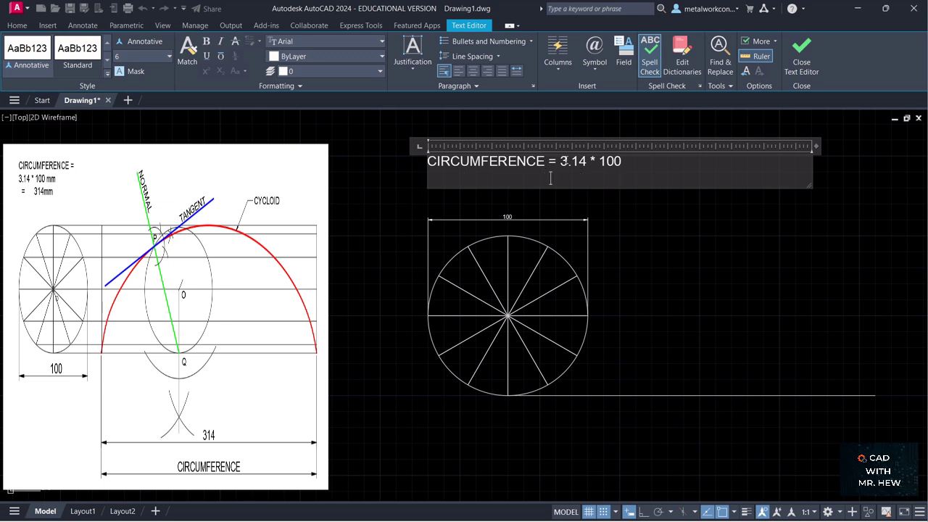
Complete the note with a second line reading "= 314mm" and add "mm" after the 100 in the first line.
key("Tab")
type("314MM")
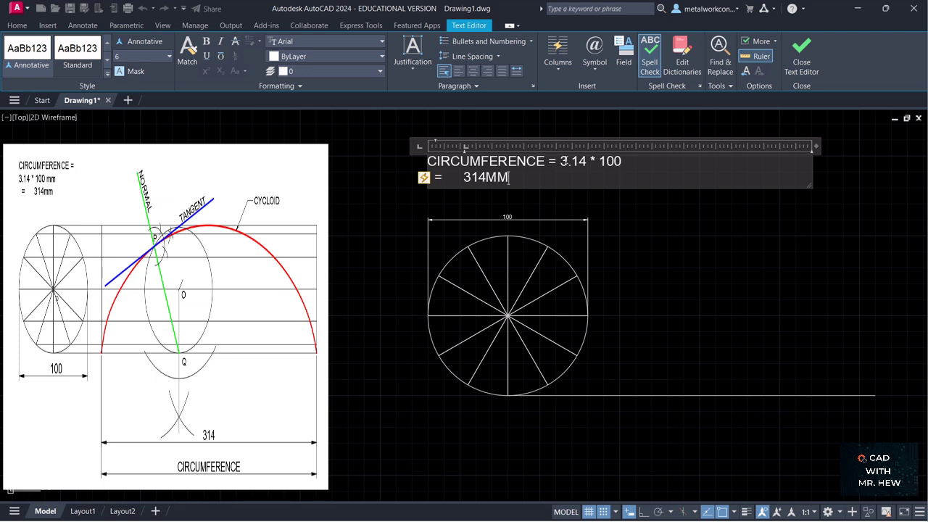
key("BackSpace")
key("BackSpace")
type("mm")
left_click(622, 160)
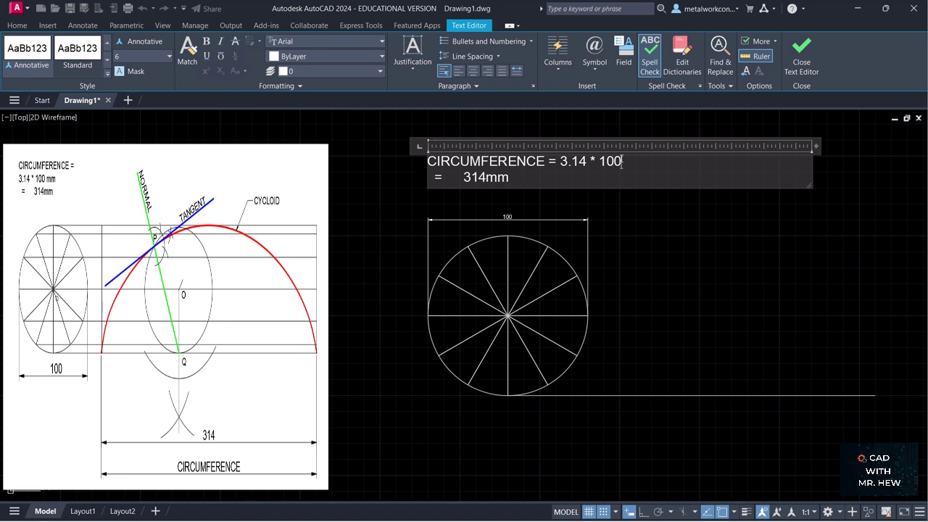
type("mm")
left_click(632, 245)
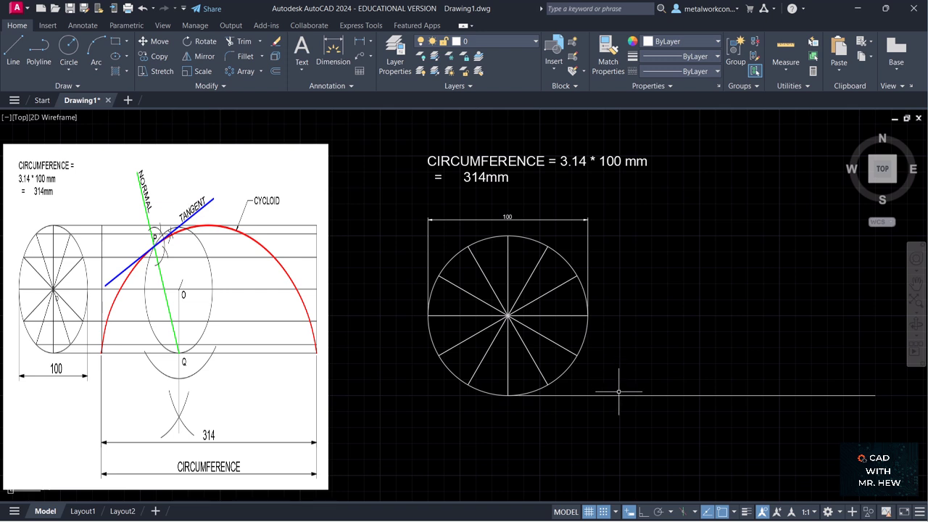
Add the single-line text "A" just below the baseline beside the circle, with height 4 and rotation 0.
left_click(303, 70)
left_click(308, 116)
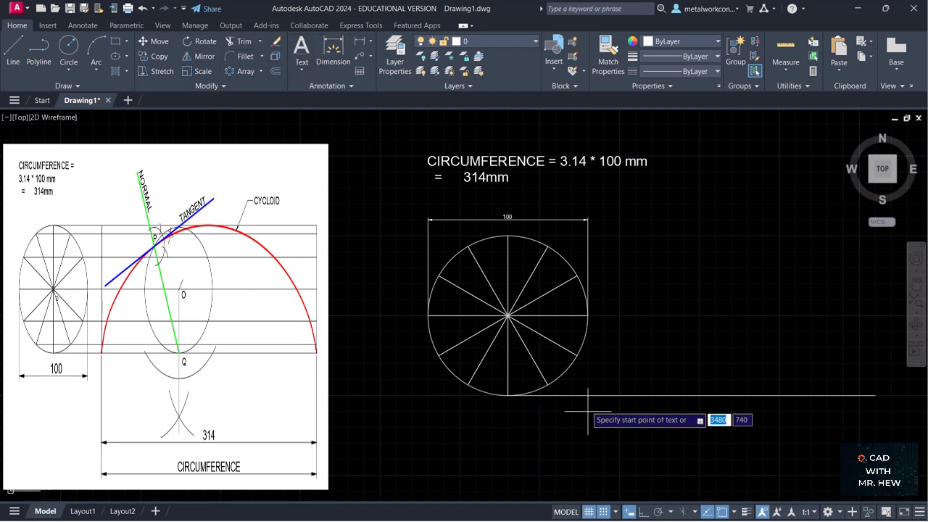
left_click(620, 411)
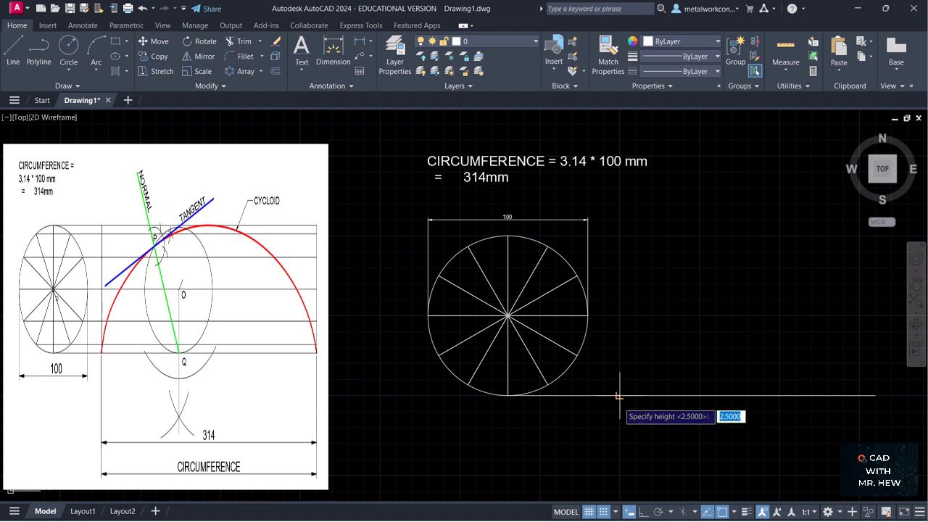
type("4")
key("Return")
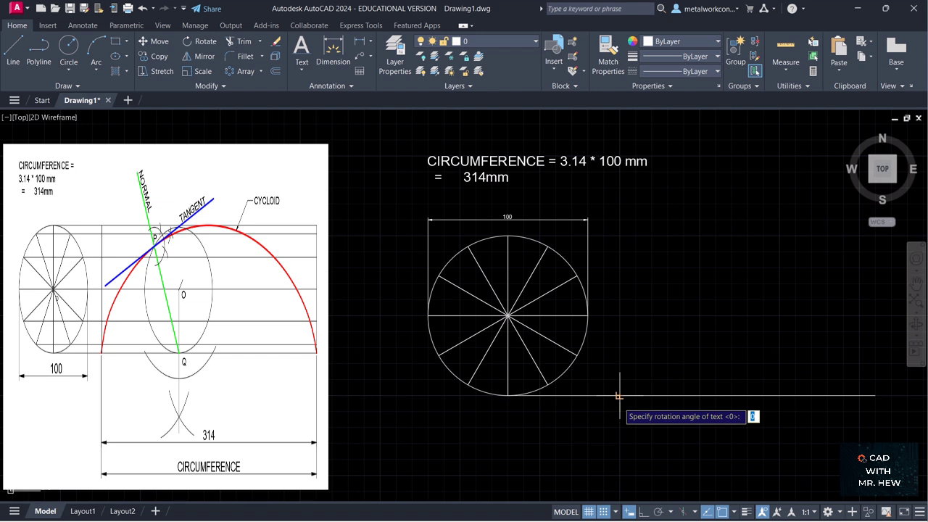
key("Return")
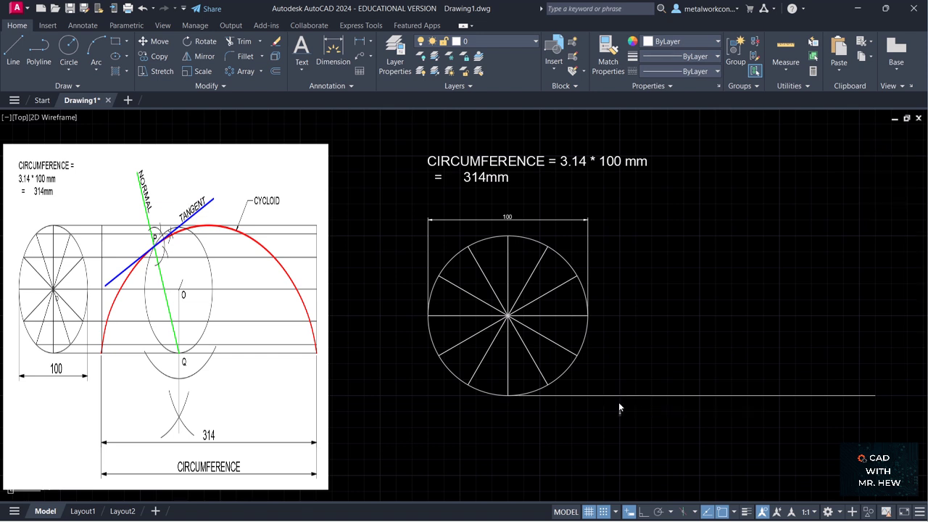
type("A")
left_click(711, 418)
key("Return")
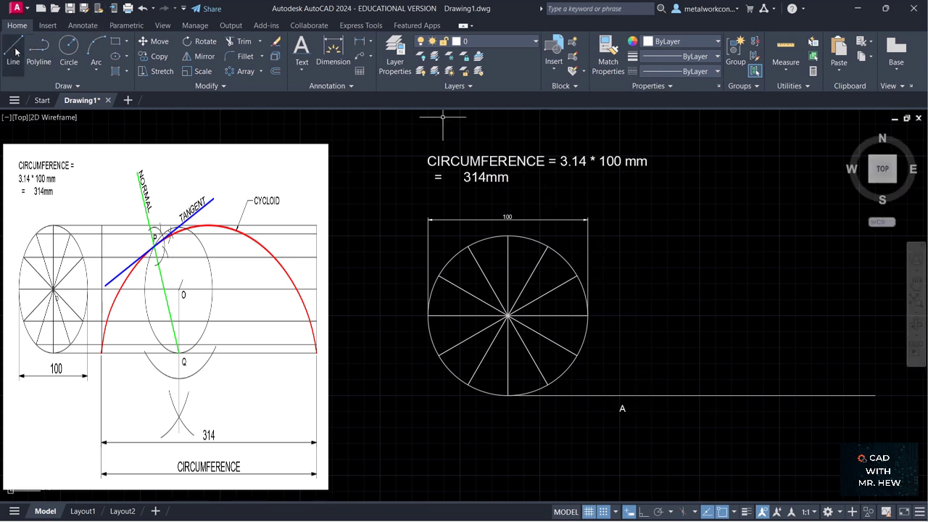
Draw a 314 mm horizontal line along the baseline, starting directly above label A and running away from the circle.
key("l")
key("Return")
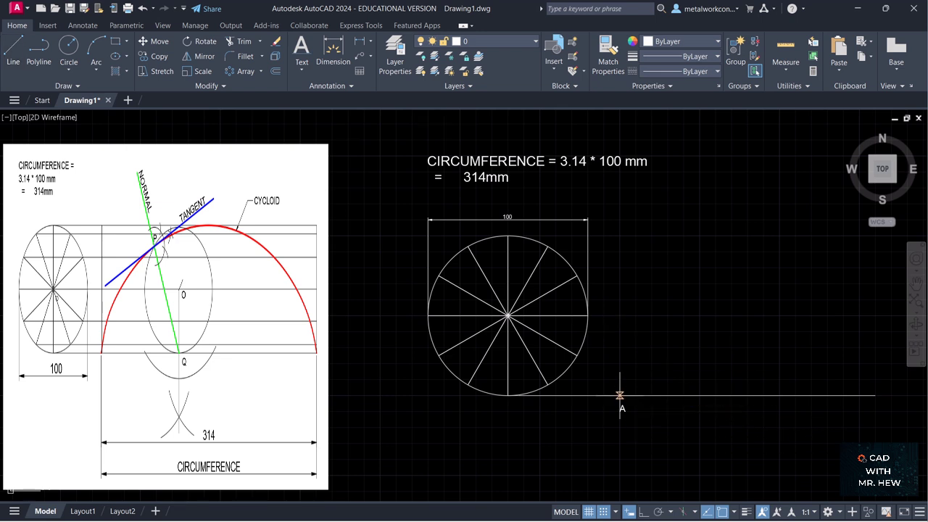
left_click(619, 396)
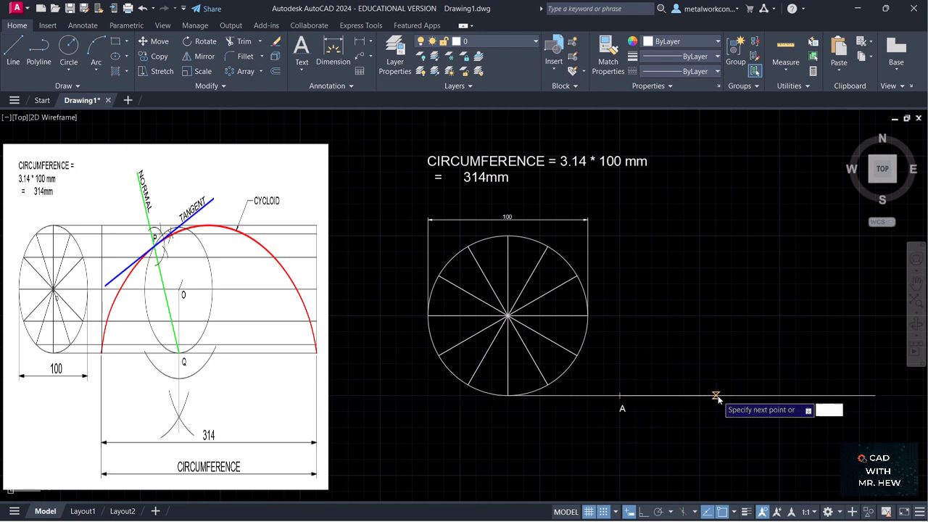
type("314")
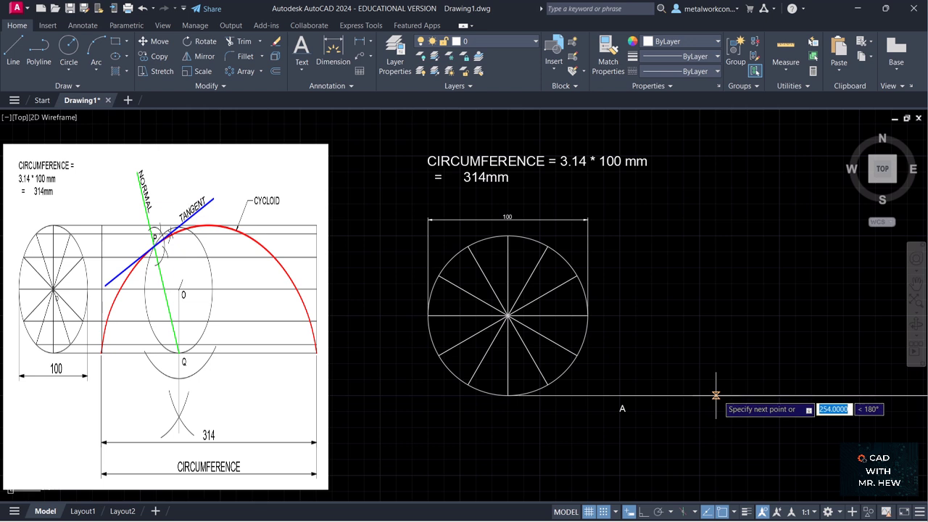
key("Return")
key("Escape")
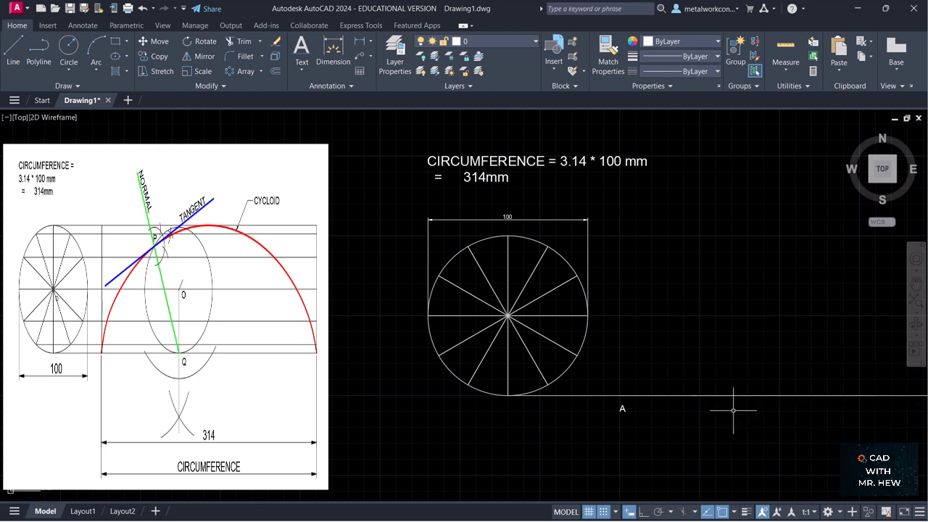
scroll(733, 410, "down", 1)
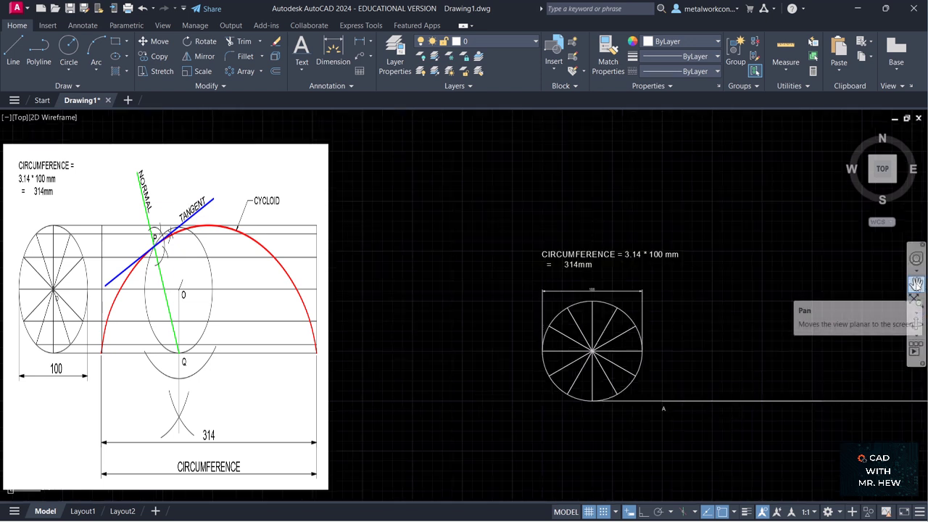
left_click(917, 287)
left_click_drag(853, 280, 770, 260)
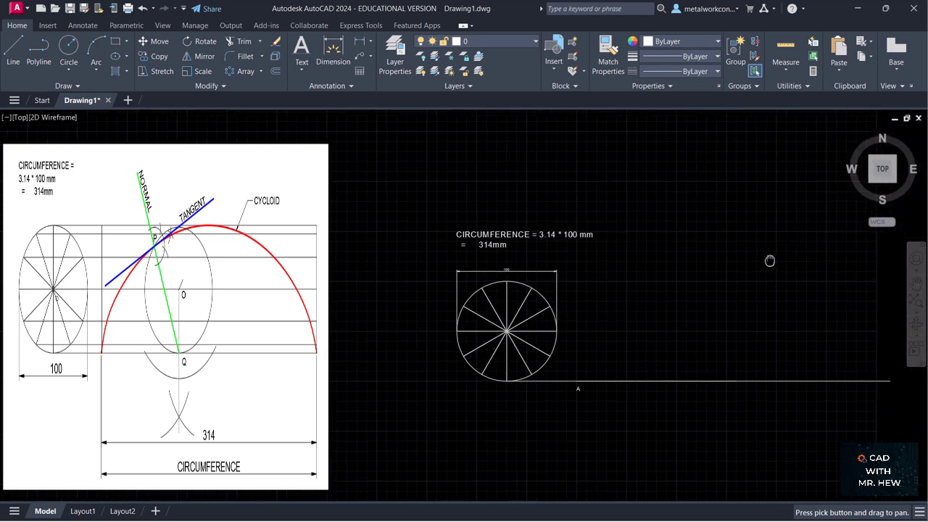
key("Escape")
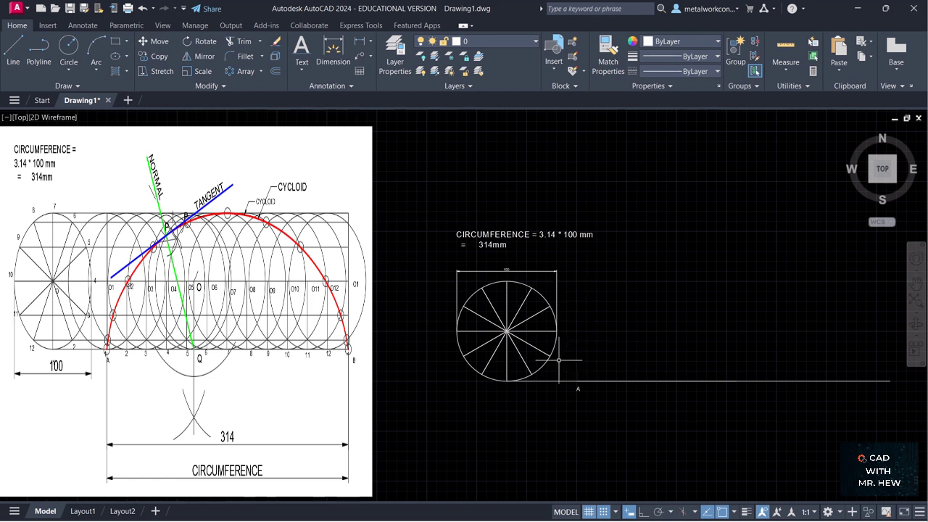
Draw a vertical line from point A up to the circle's top level, continuing horizontally to just short of above the baseline's far end.
left_click(13, 46)
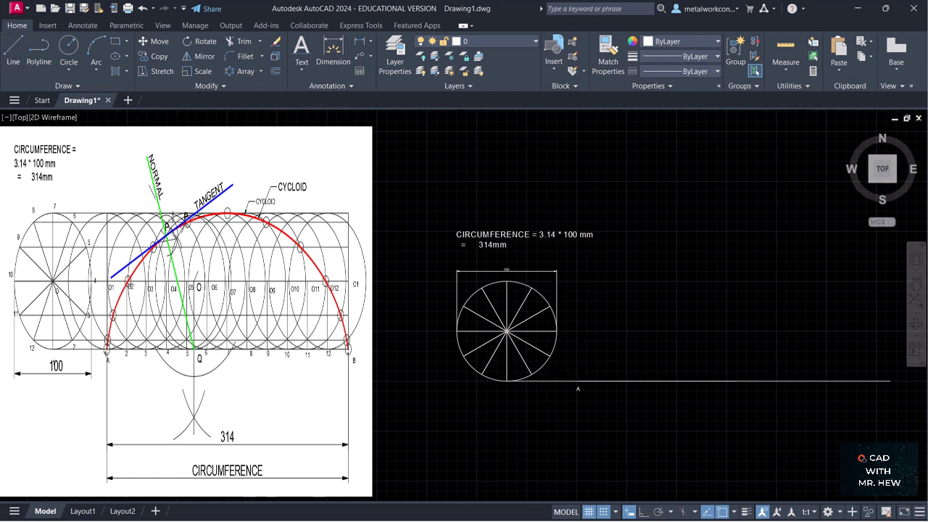
left_click(577, 381)
left_click(577, 281)
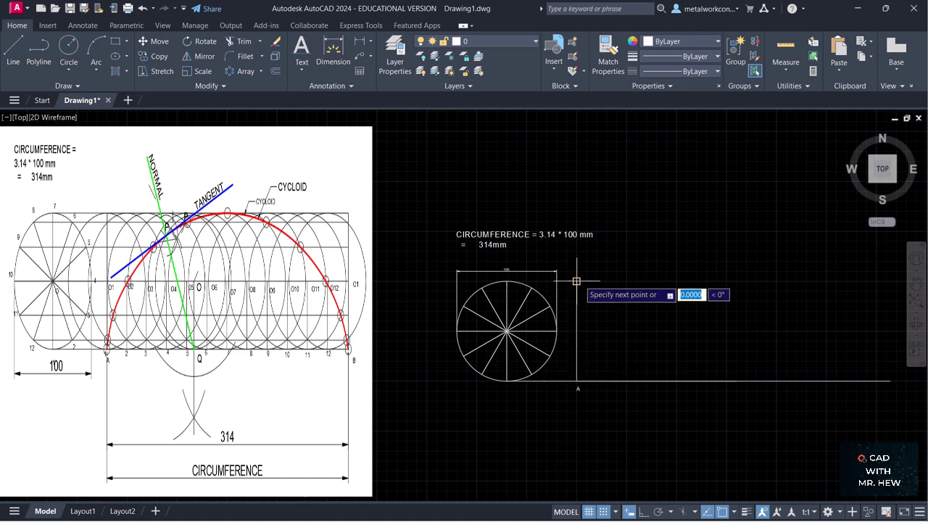
left_click(886, 280)
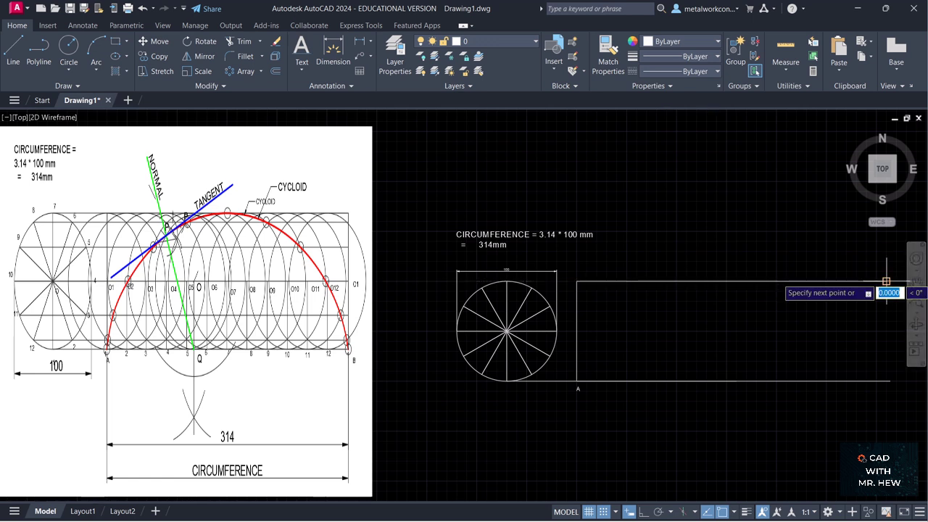
key("Return")
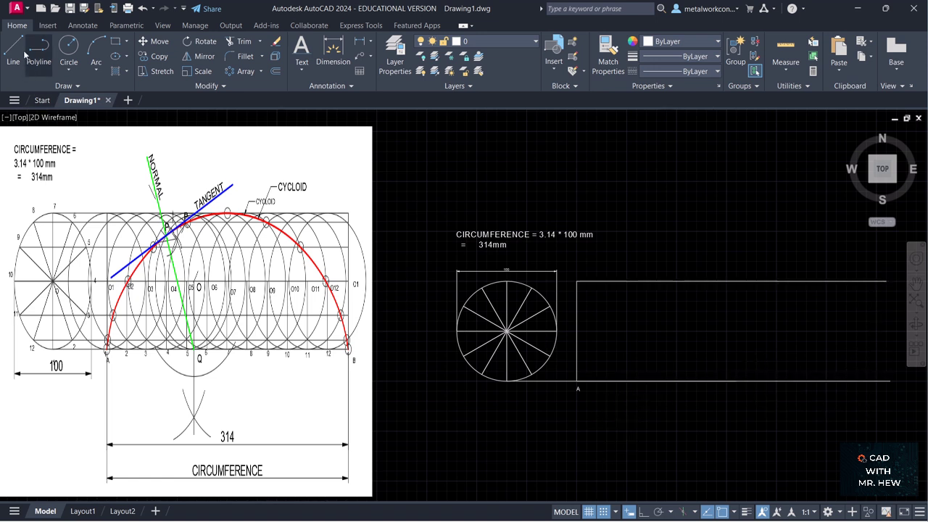
Add the single-line text "B" just below the far end of the baseline, keeping the default height and rotation.
left_click(302, 69)
left_click(319, 120)
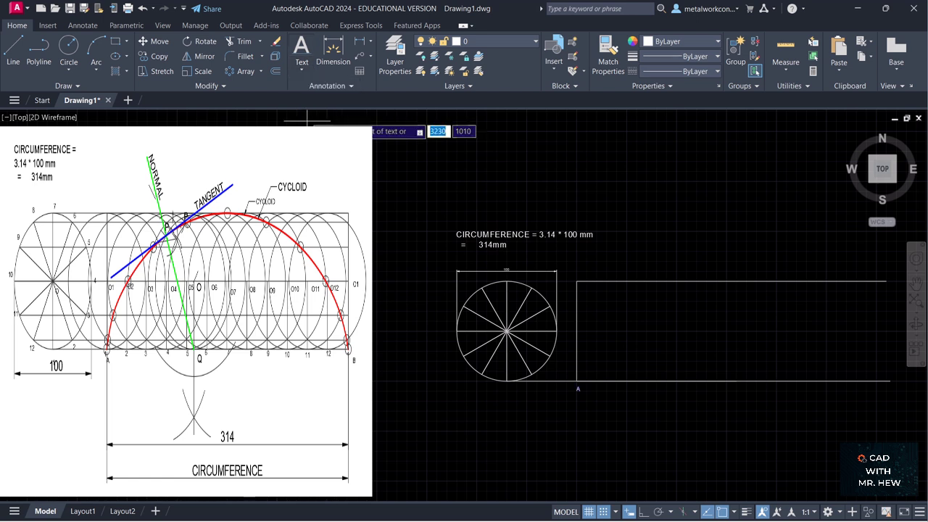
left_click(897, 390)
key("Return")
key("Return")
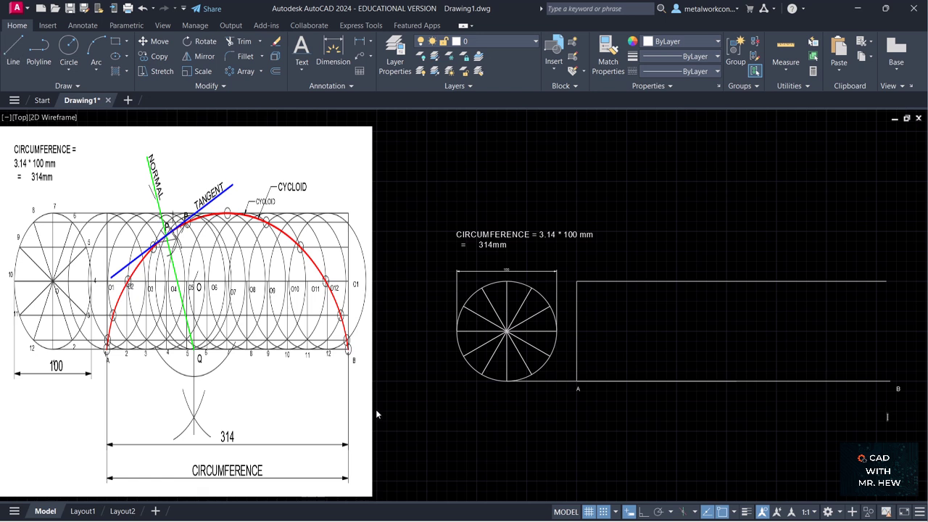
key("Return")
key("Return")
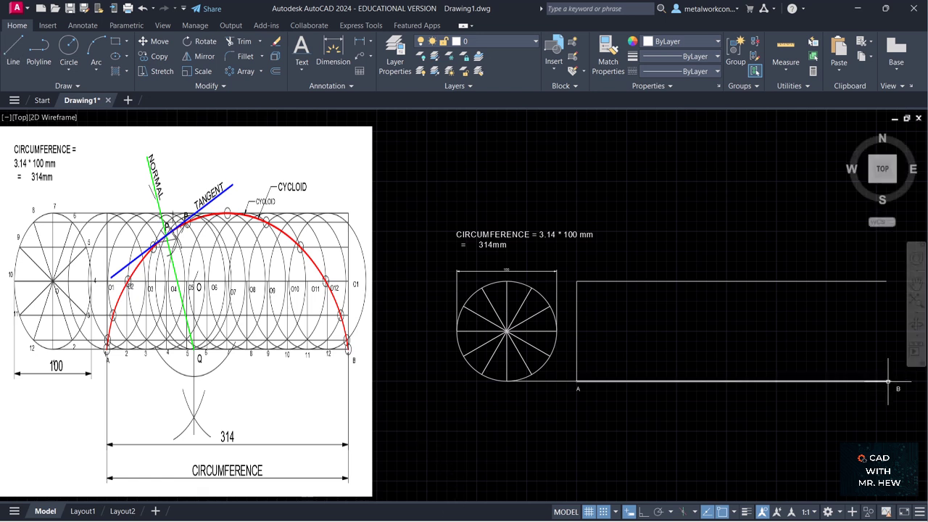
Turn off grid snapping and draw a 100 mm vertical line upward from the baseline's endpoint at B.
left_click(13, 52)
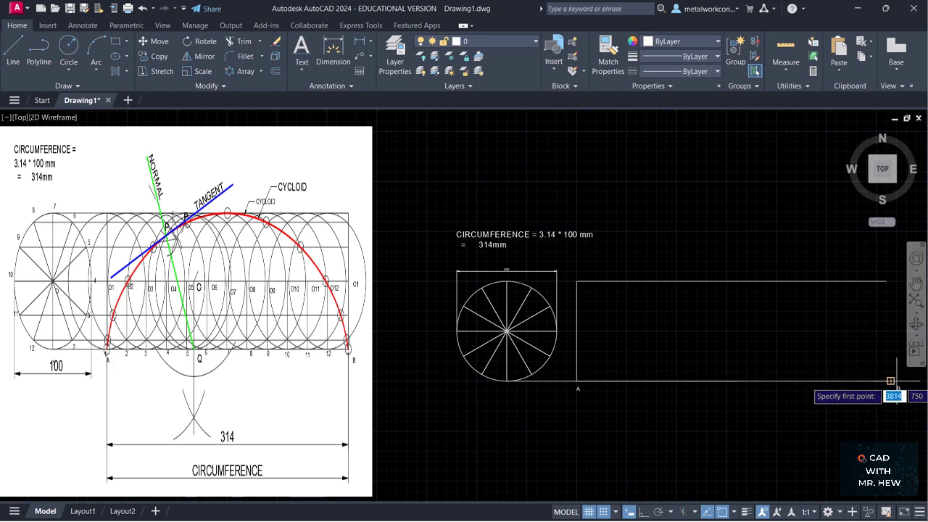
left_click(602, 514)
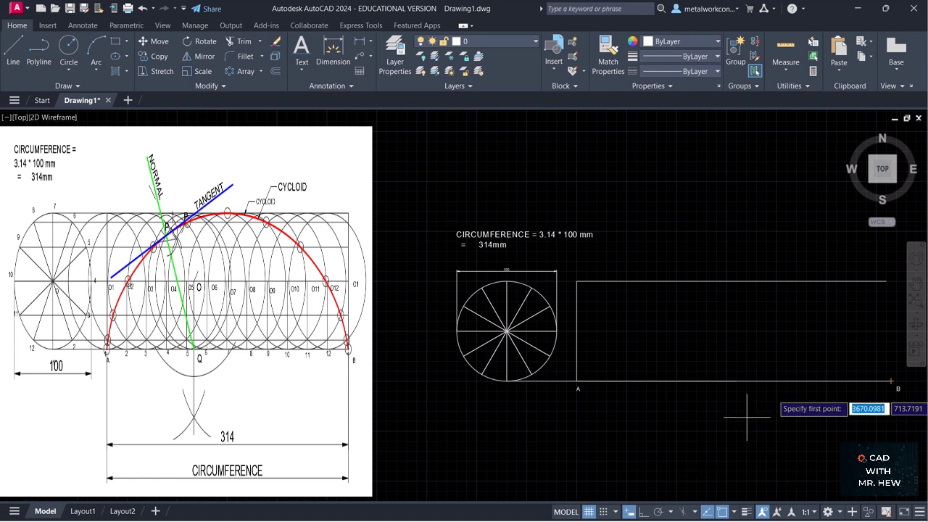
left_click(891, 381)
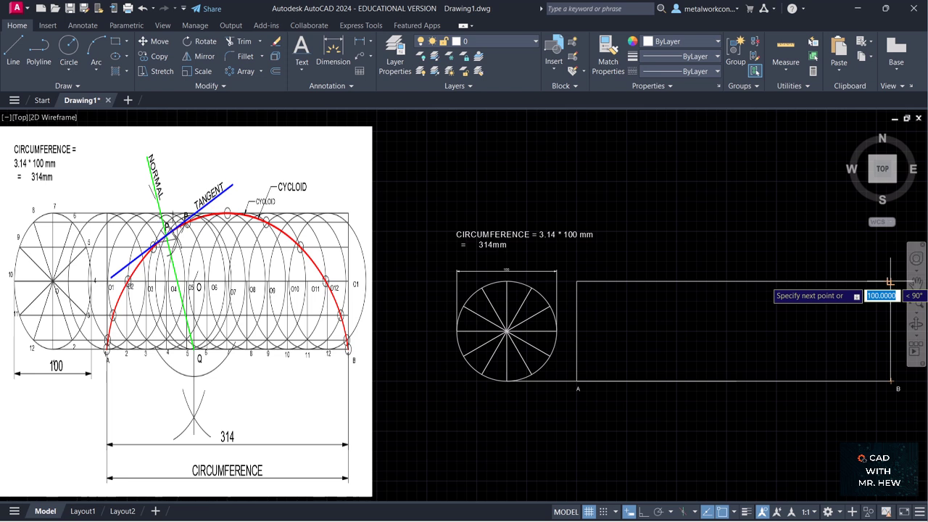
left_click(891, 281)
key("Return")
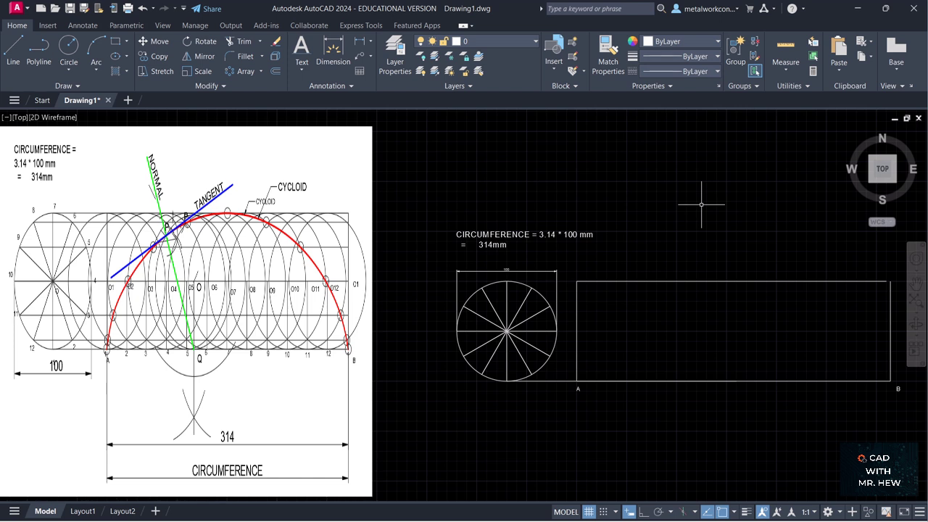
Extend the upper horizontal line to meet the vertical line above B.
type("EX")
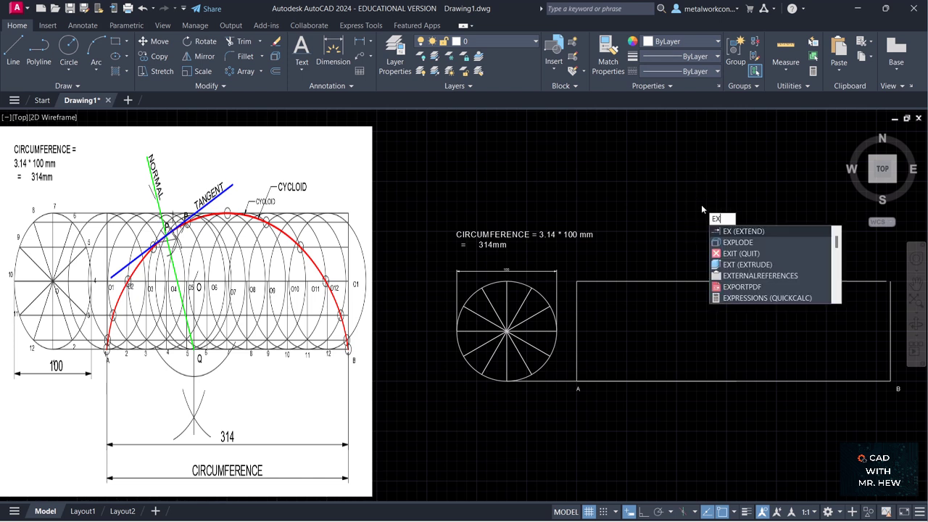
key("Return")
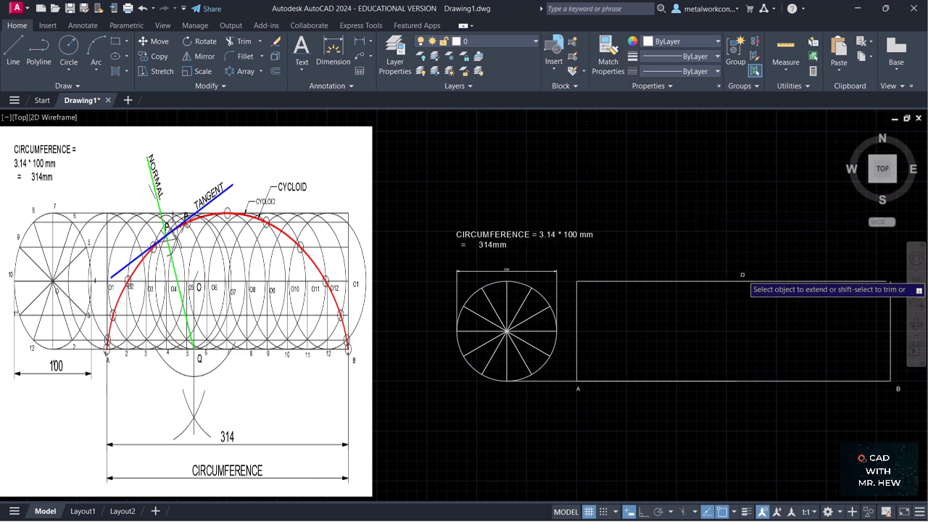
key("Escape")
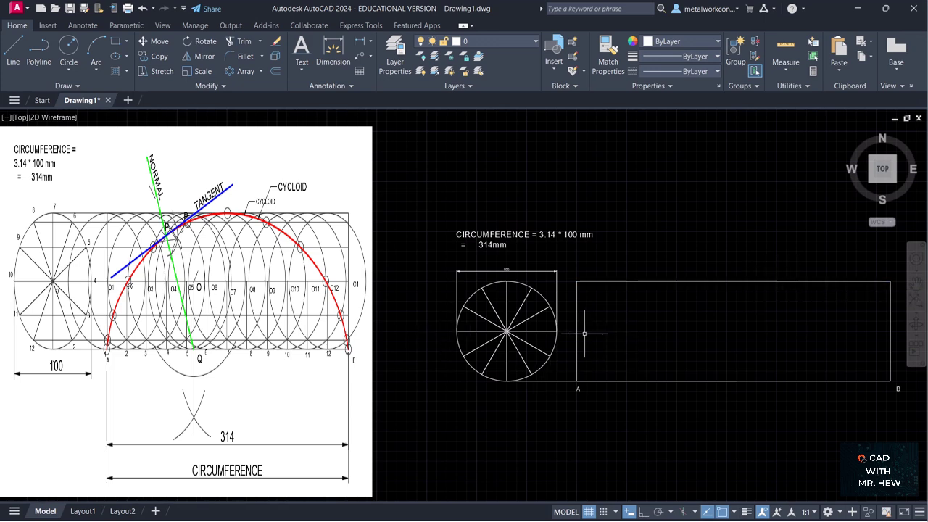
Draw a 314 mm horizontal centre line between the midpoints of the vertical lines at A and B.
left_click(13, 50)
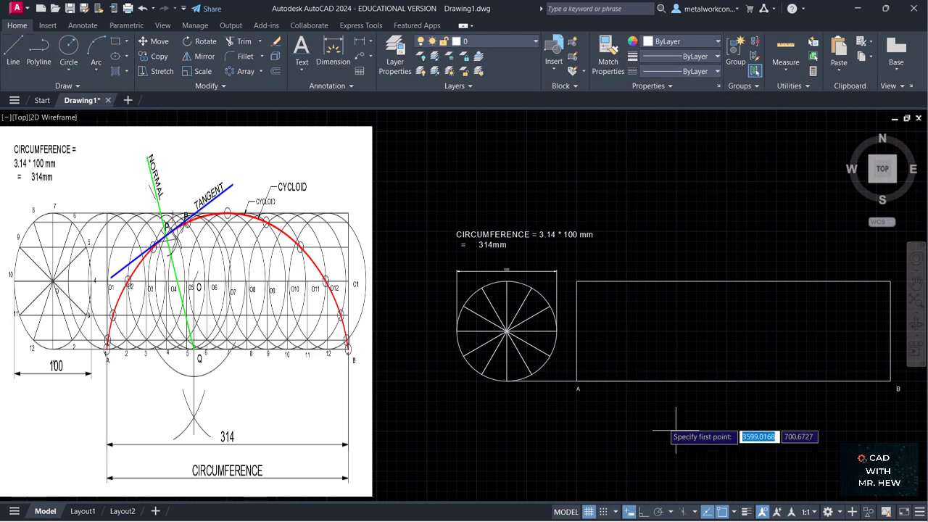
left_click(576, 331)
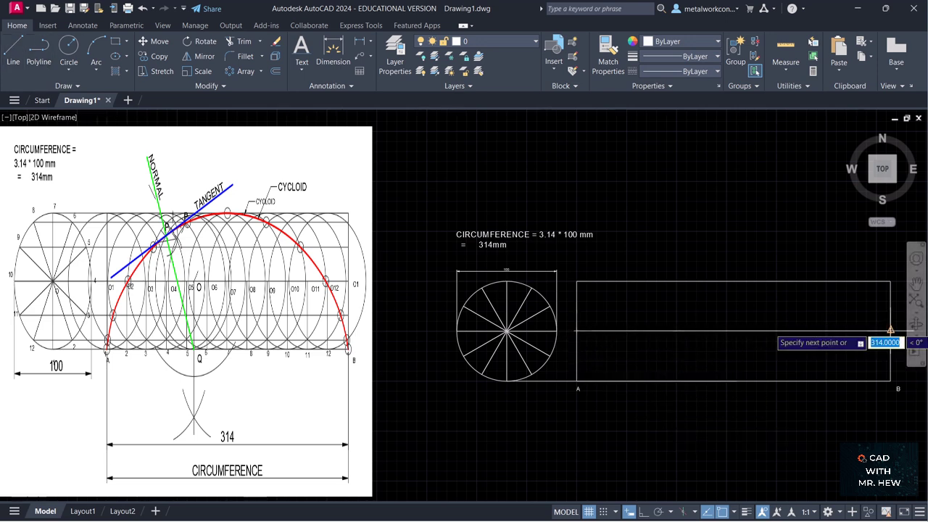
left_click(879, 331)
key("Return")
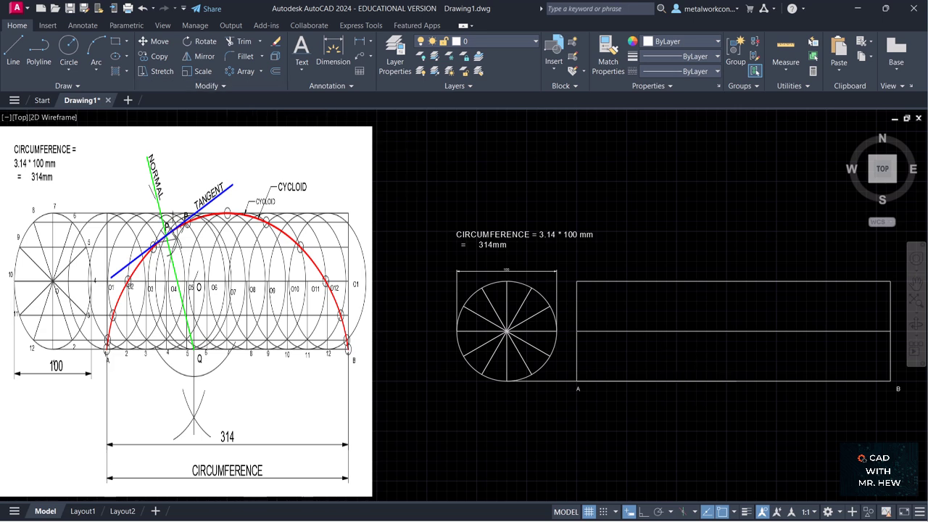
Divide the baseline between A and B into 12 equal segments.
type("DIV")
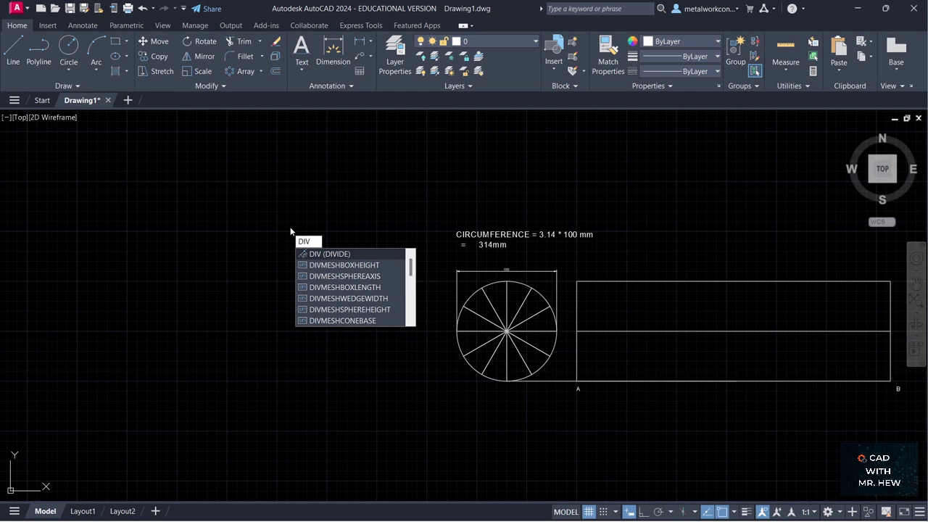
key("Return")
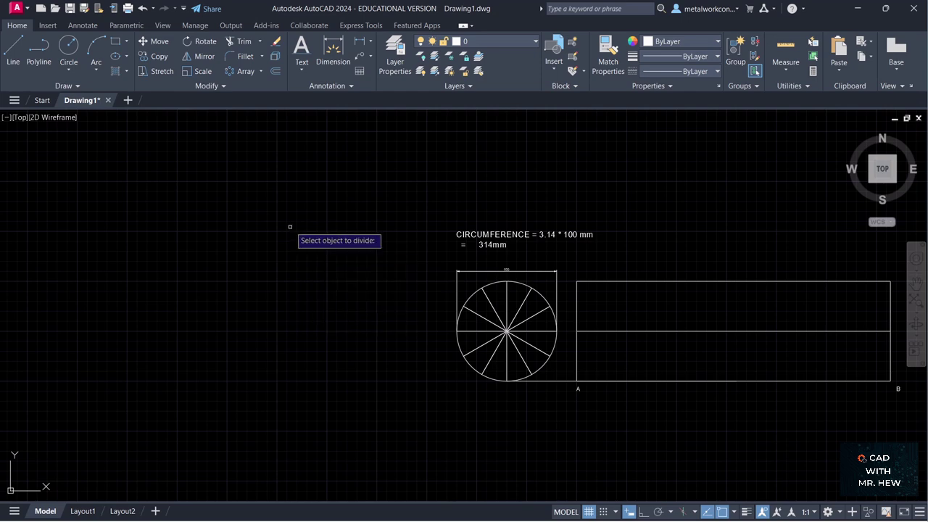
left_click(781, 379)
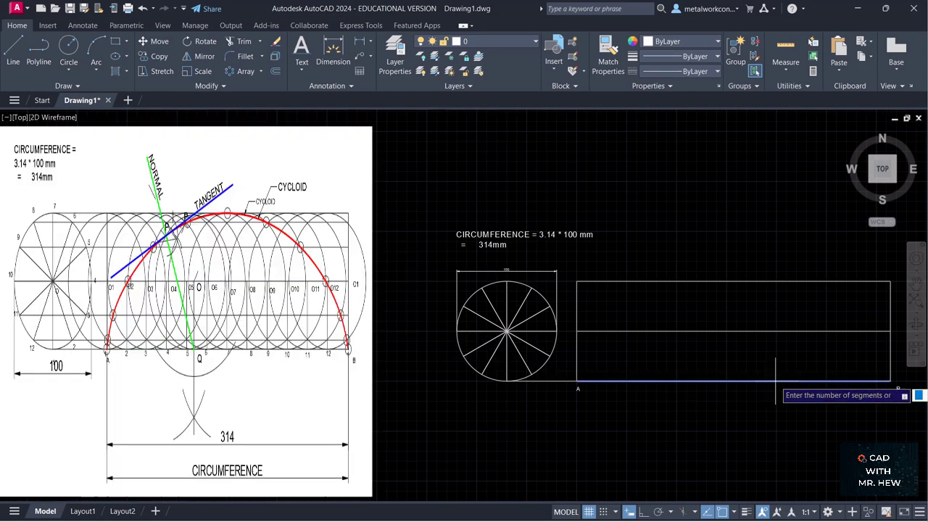
type("12")
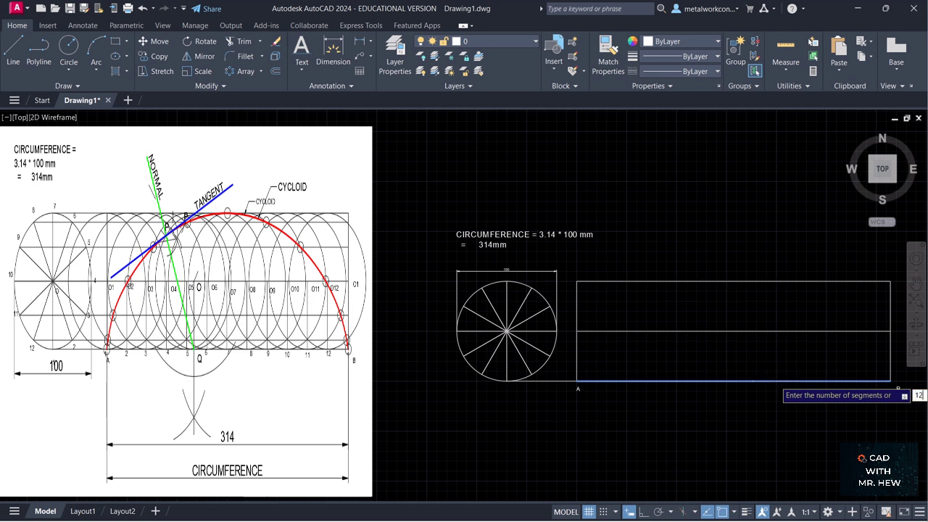
key("Return")
key("Return")
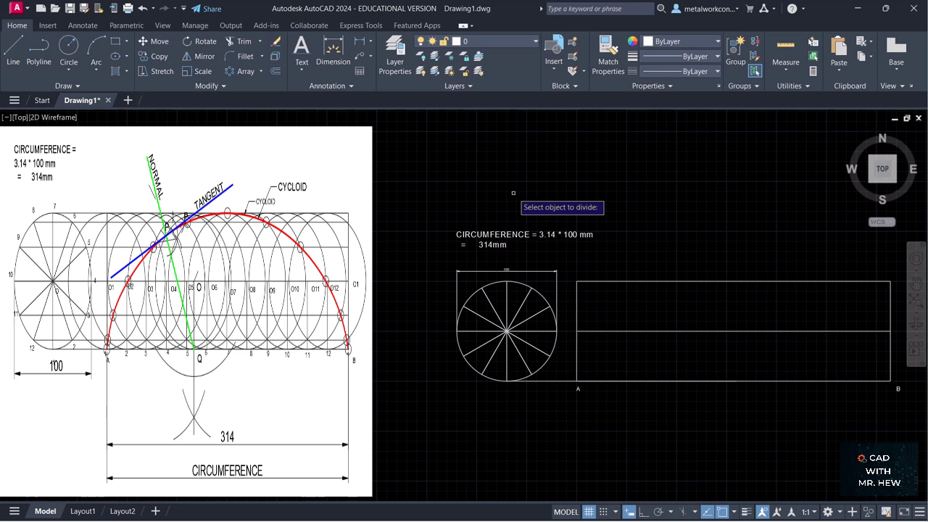
key("Escape")
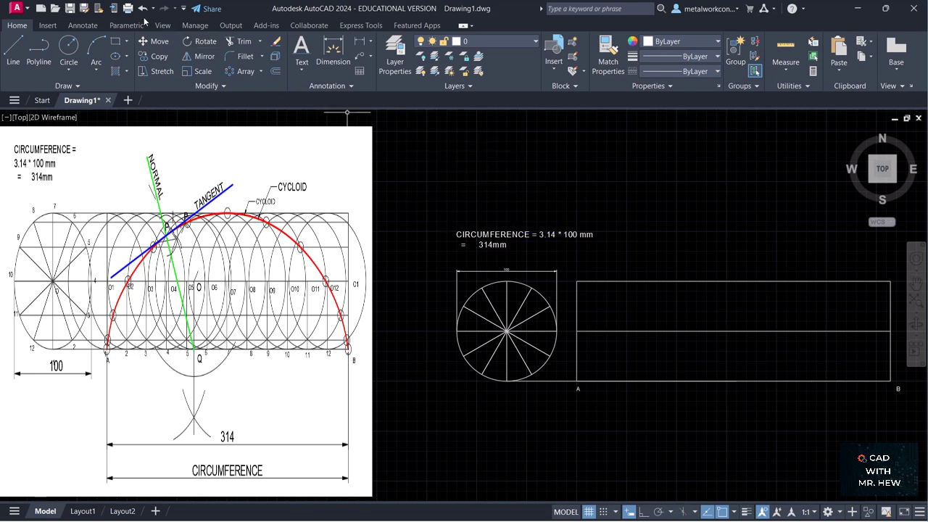
Draw a vertical line from the baseline's first division point after A up to the horizontal centre line.
left_click(12, 52)
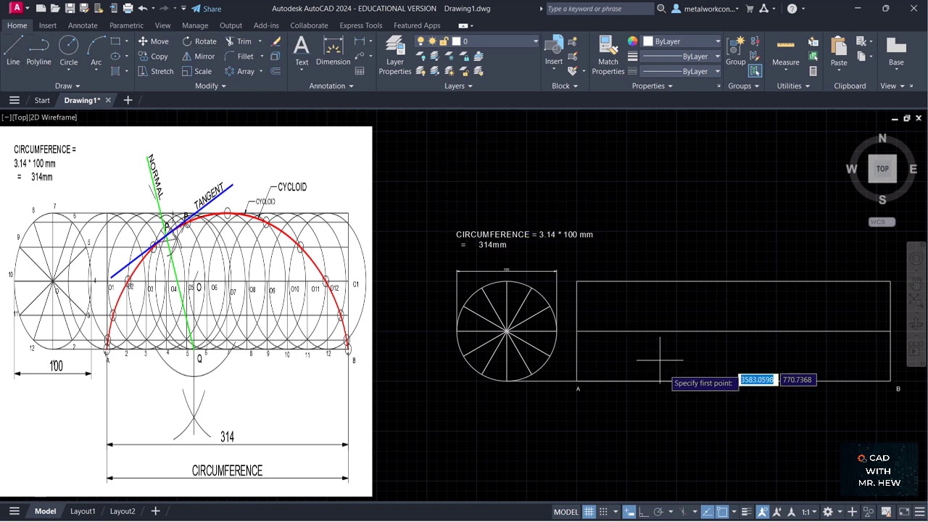
left_click(602, 380)
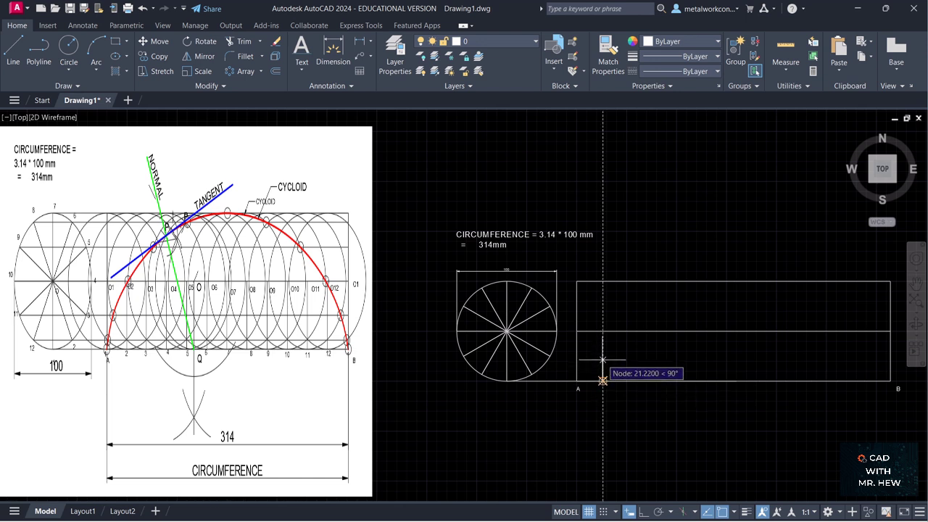
left_click(602, 330)
key("Return")
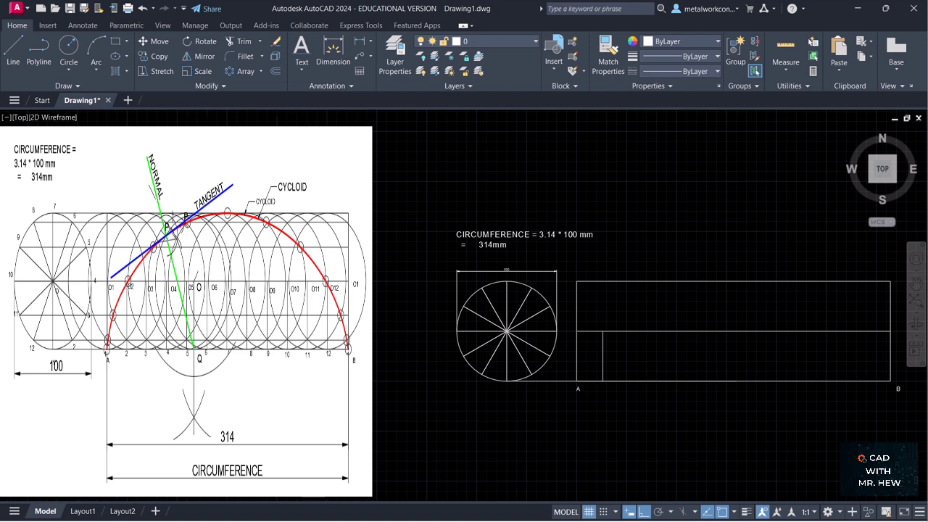
Copy the short vertical division line from its lower endpoint to the ten remaining division points along the baseline.
left_click(155, 60)
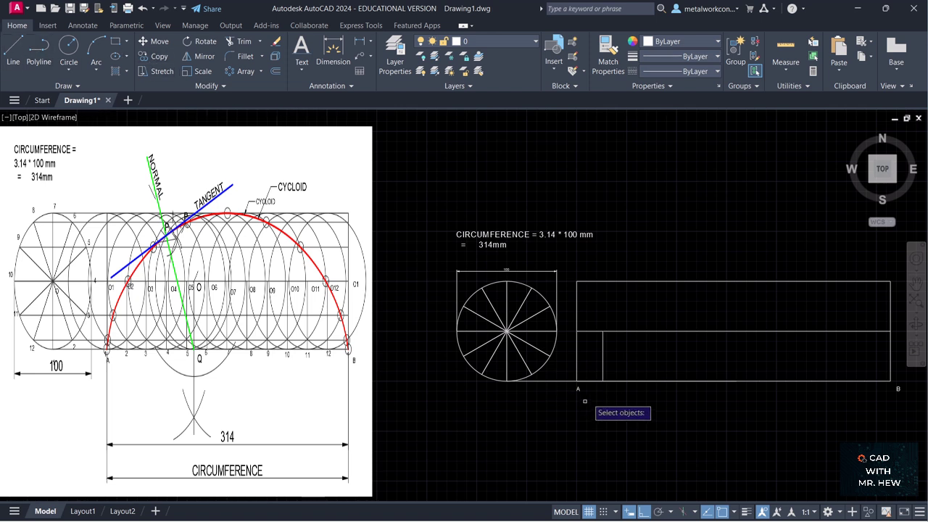
left_click(604, 367)
key("Return")
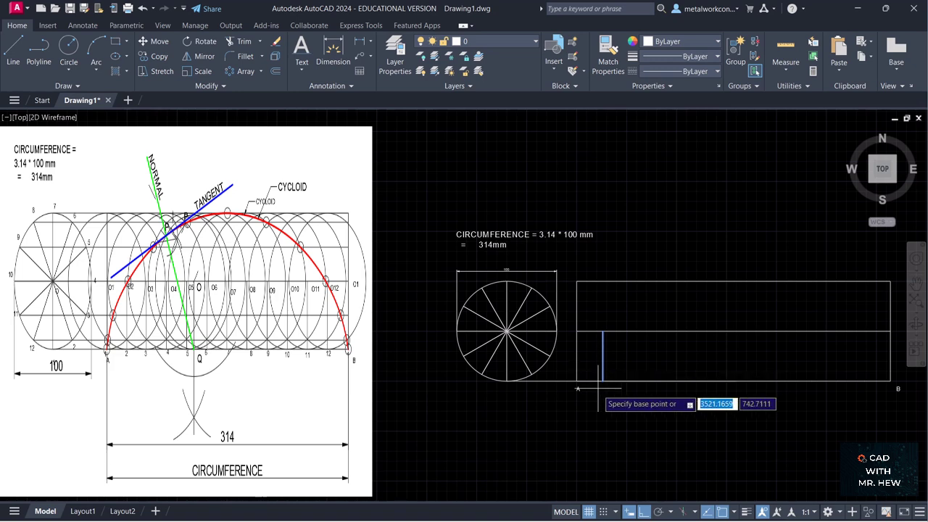
left_click(602, 380)
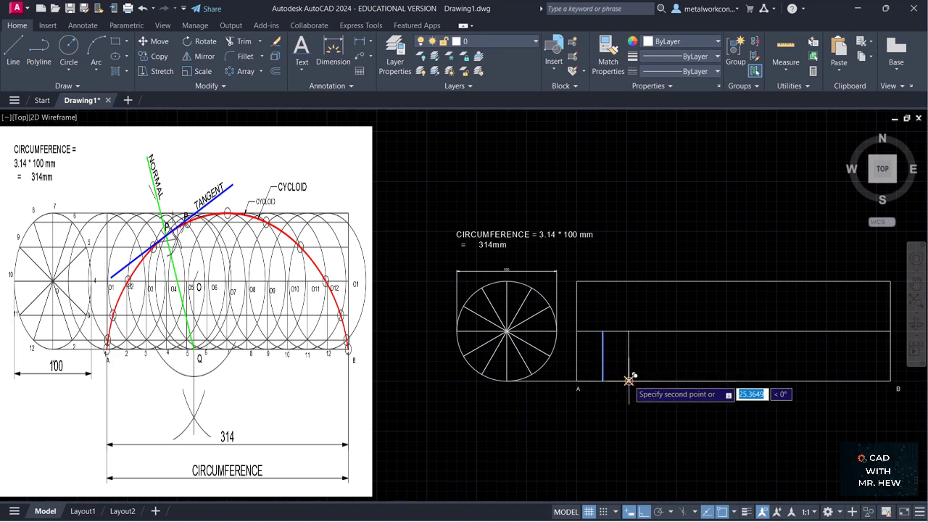
left_click(628, 380)
left_click(654, 380)
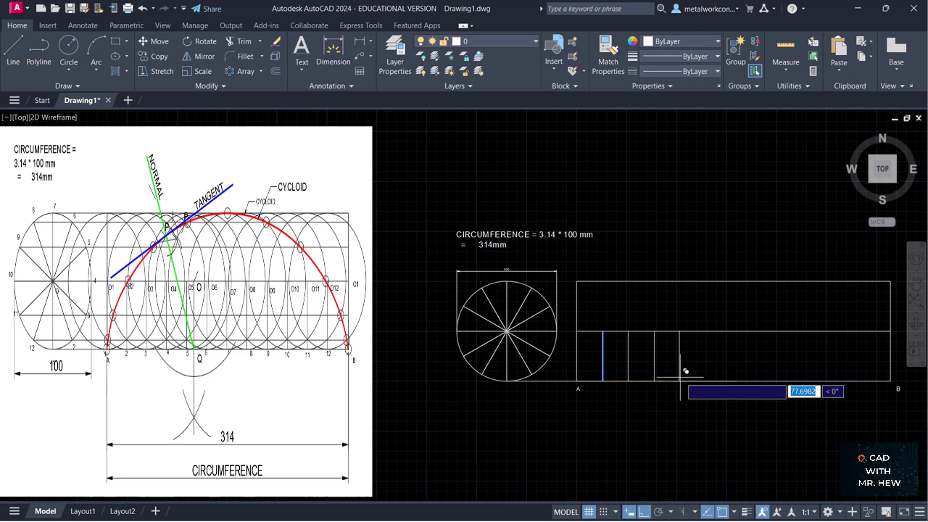
left_click(680, 380)
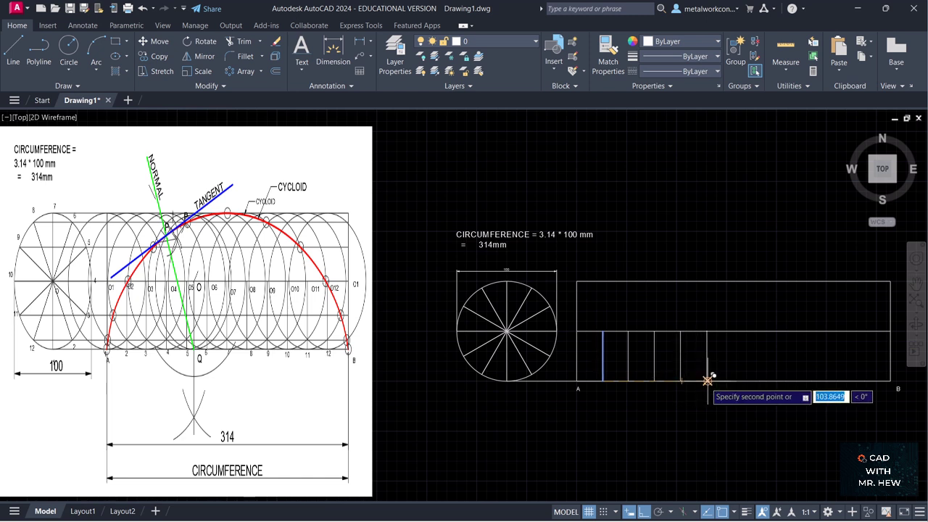
left_click(706, 380)
left_click(732, 380)
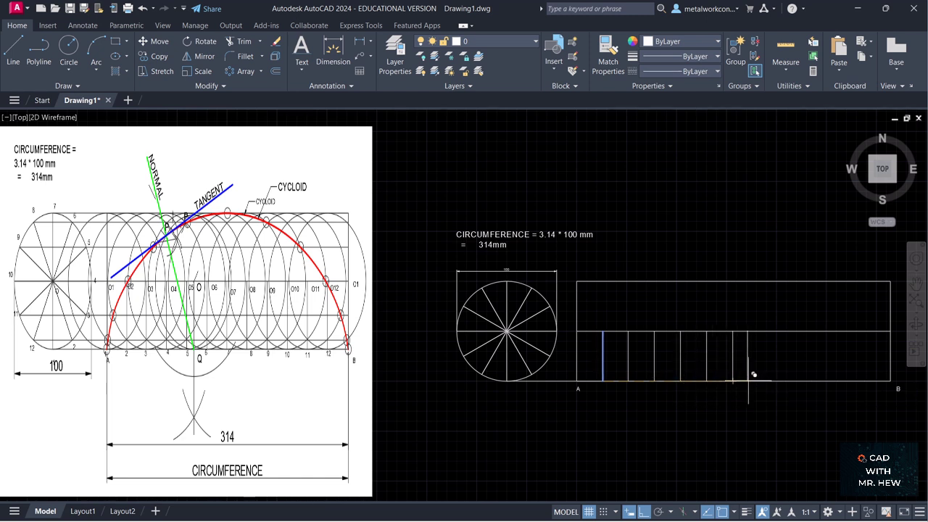
left_click(759, 380)
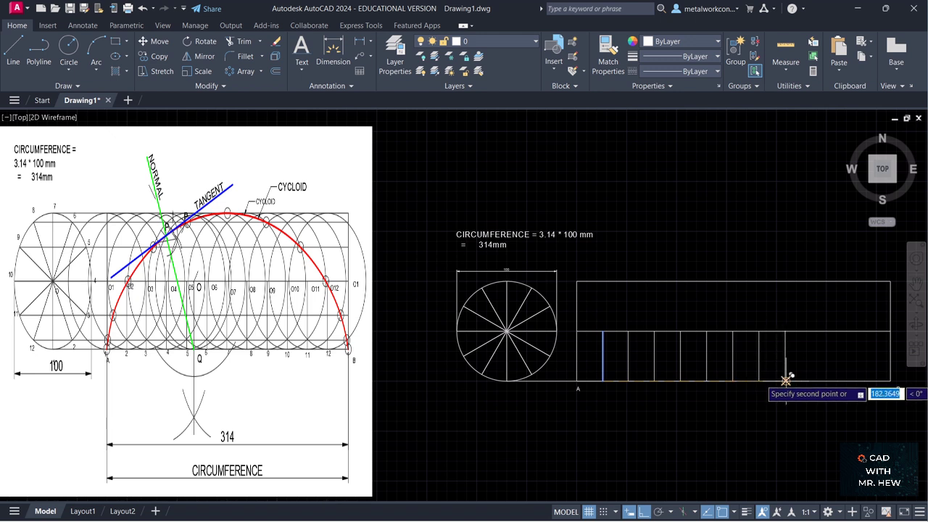
left_click(785, 380)
left_click(811, 380)
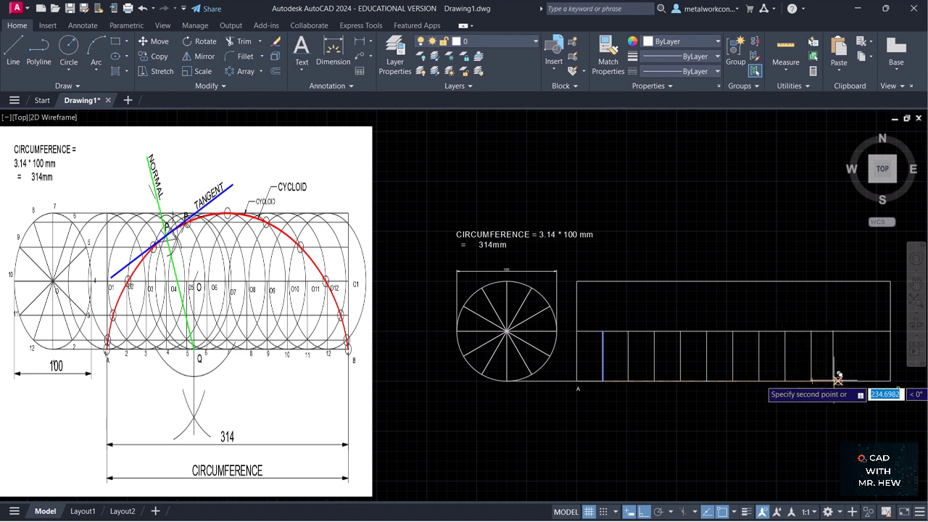
left_click(838, 380)
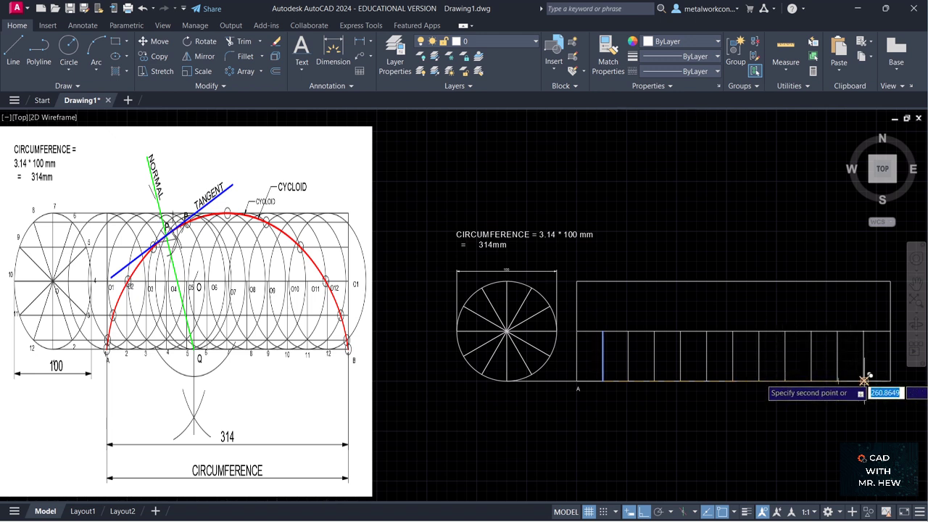
left_click(863, 380)
key("Return")
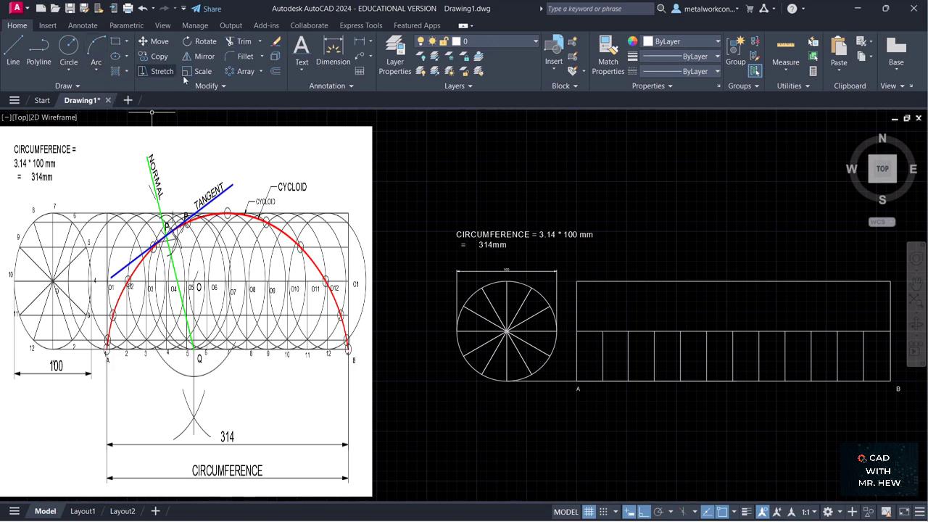
Add single-line text labels with 0 rotation: O at the circle's centre and O1 at the centre line's start above A.
left_click(305, 75)
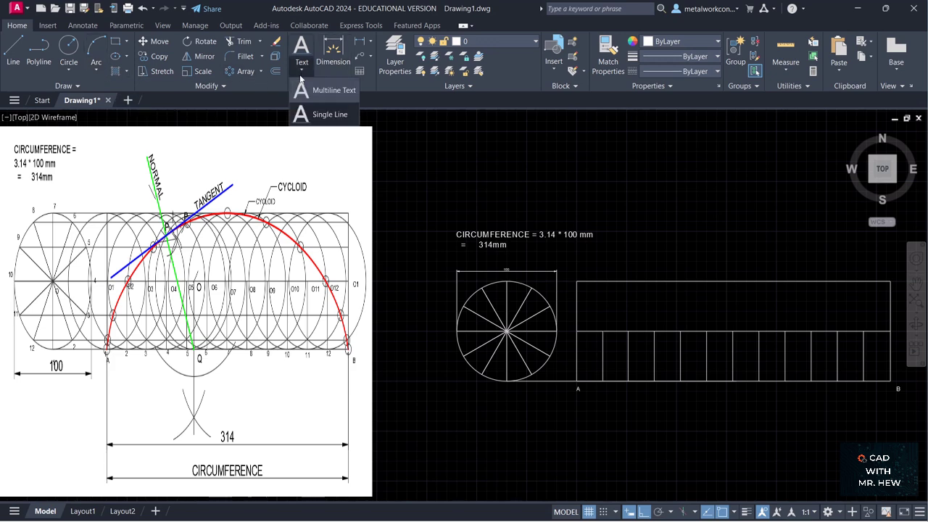
left_click(303, 118)
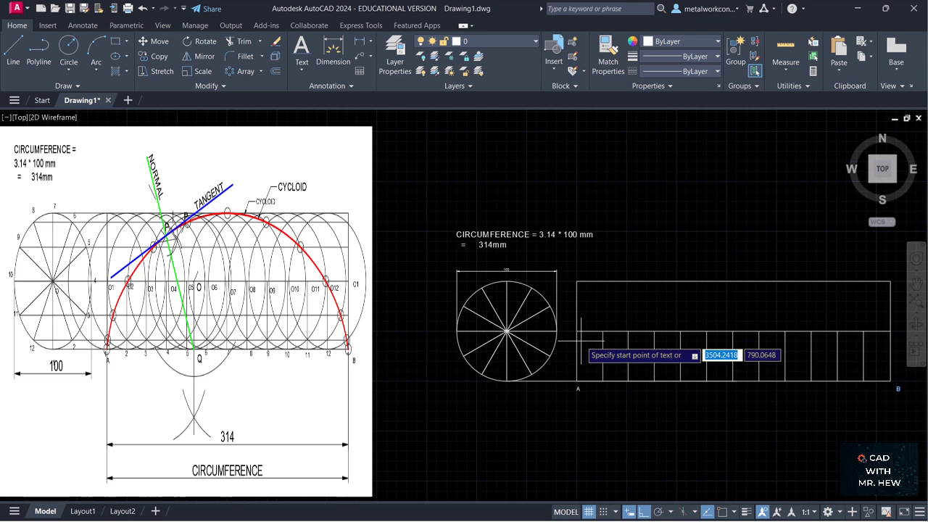
left_click(506, 331)
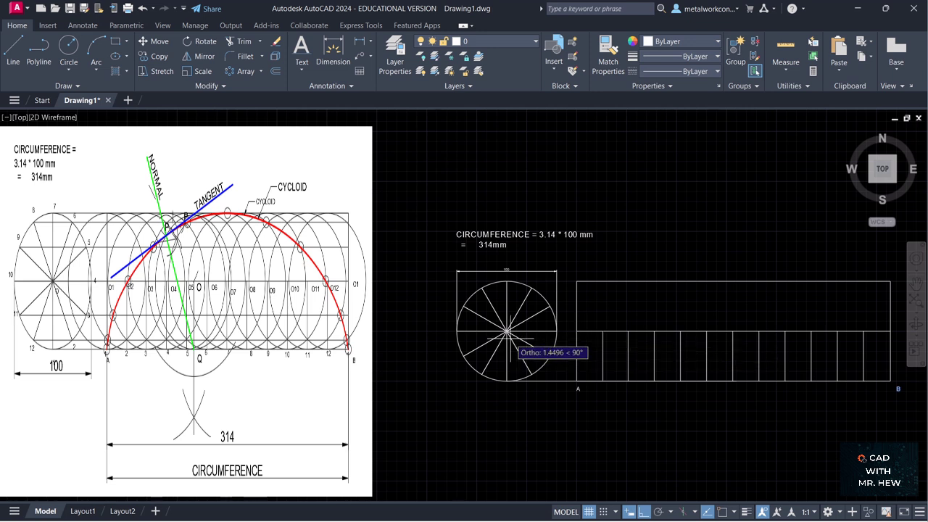
type("0")
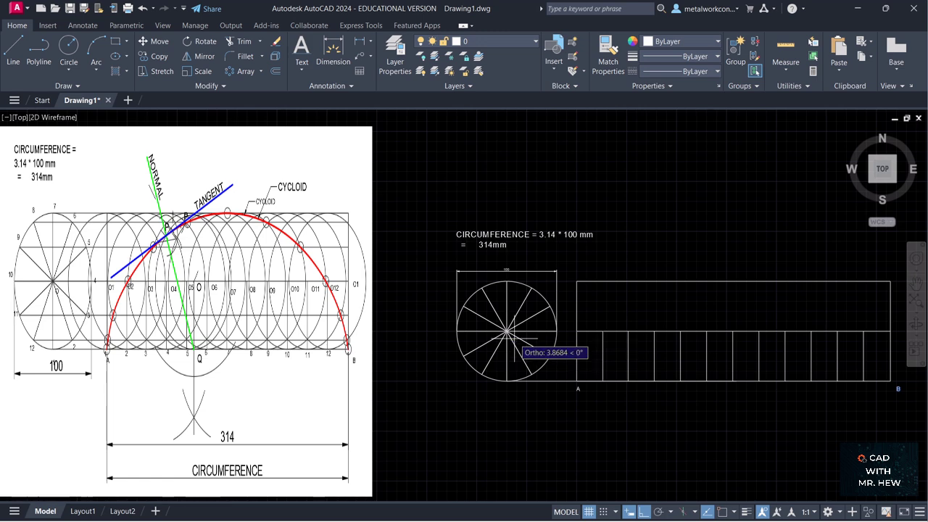
key("Return")
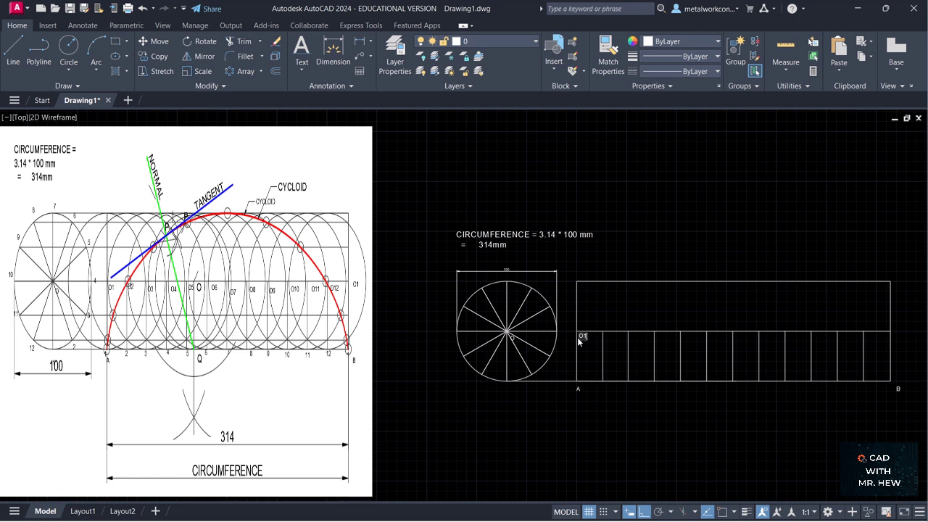
Label the remaining centre-line divisions O2 to O12 in order, and add O1 beyond the centre line's end above B.
left_click(632, 335)
left_click(737, 339)
left_click(763, 337)
type("O9")
left_click(817, 337)
left_click(841, 335)
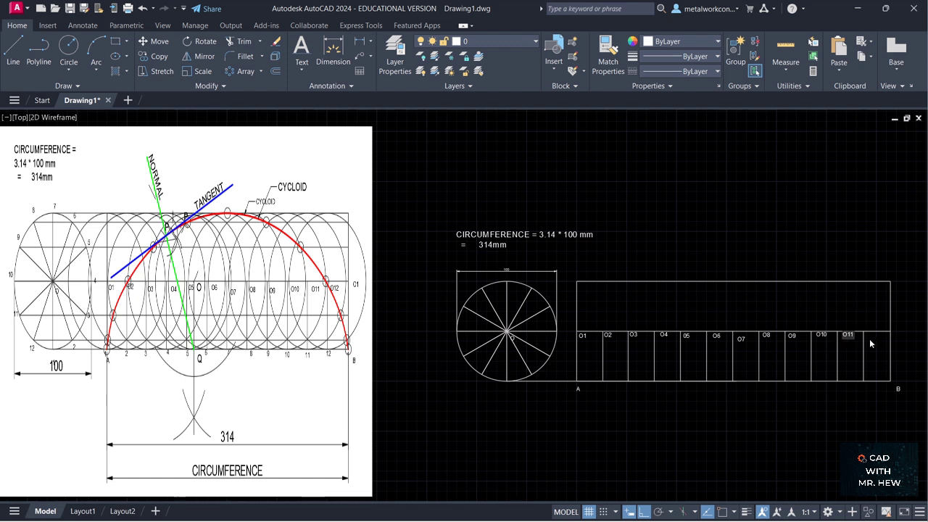
left_click(875, 336)
type("O12")
left_click(897, 335)
type("O1")
key("Return")
Move the labels O3, O4 and O8 to O12 straight down by about 1.4 mm below the centre line.
left_click(154, 41)
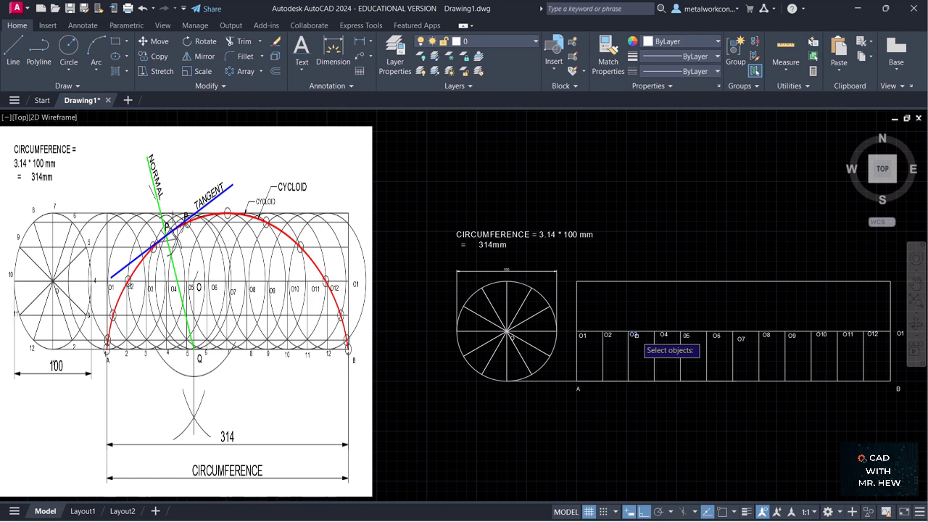
left_click(635, 335)
left_click(664, 335)
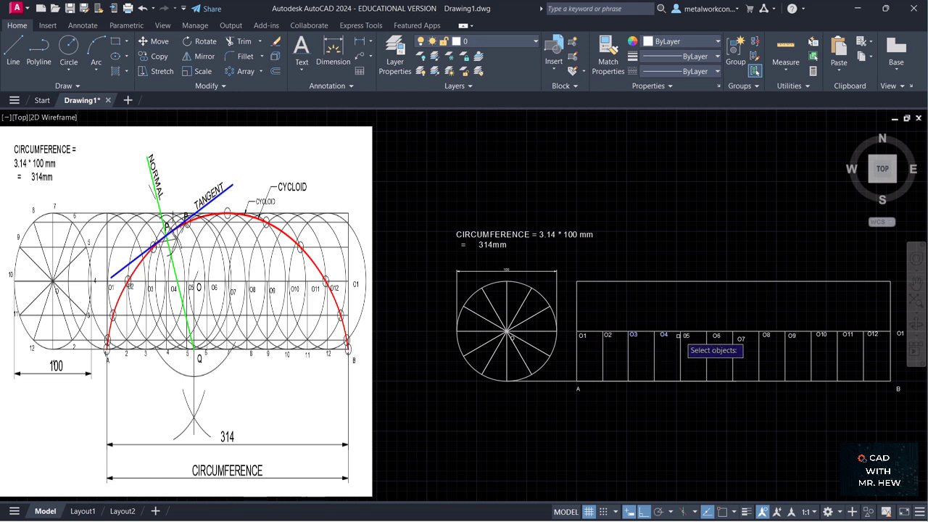
left_click(765, 336)
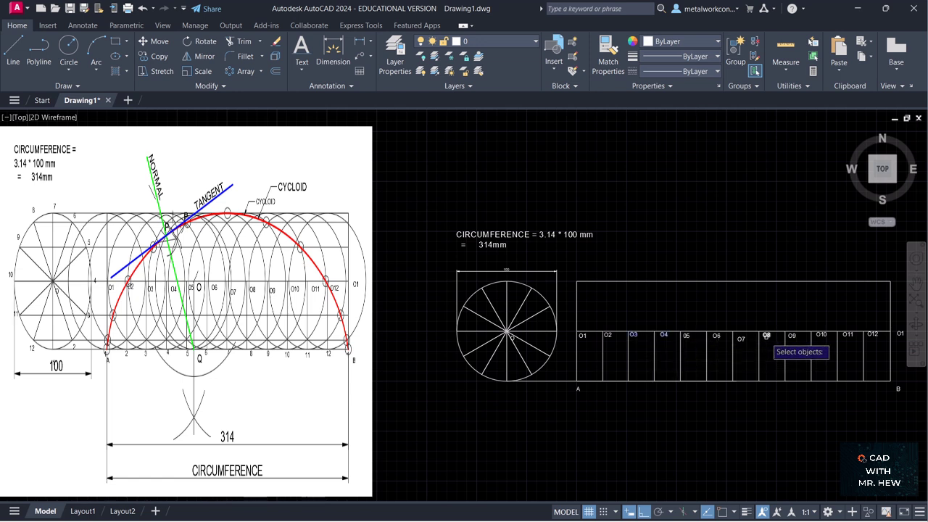
left_click(791, 335)
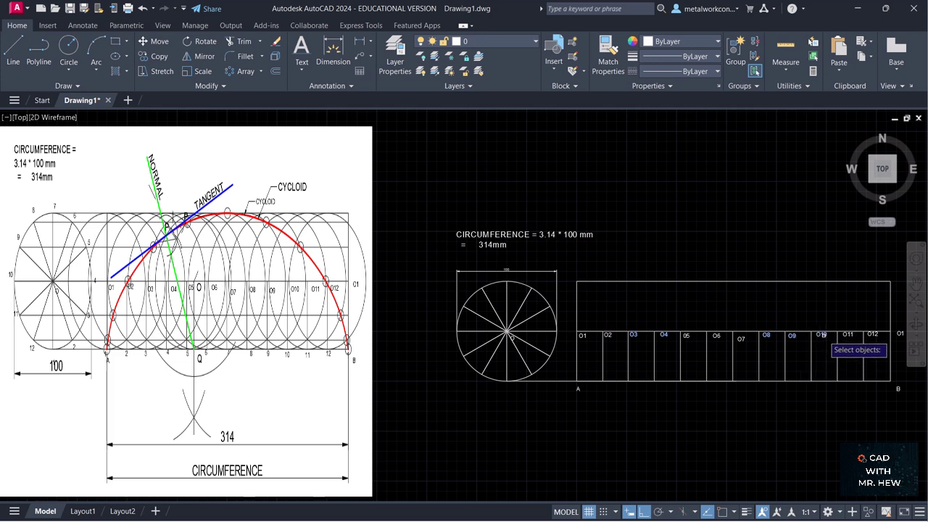
left_click(822, 335)
left_click(848, 335)
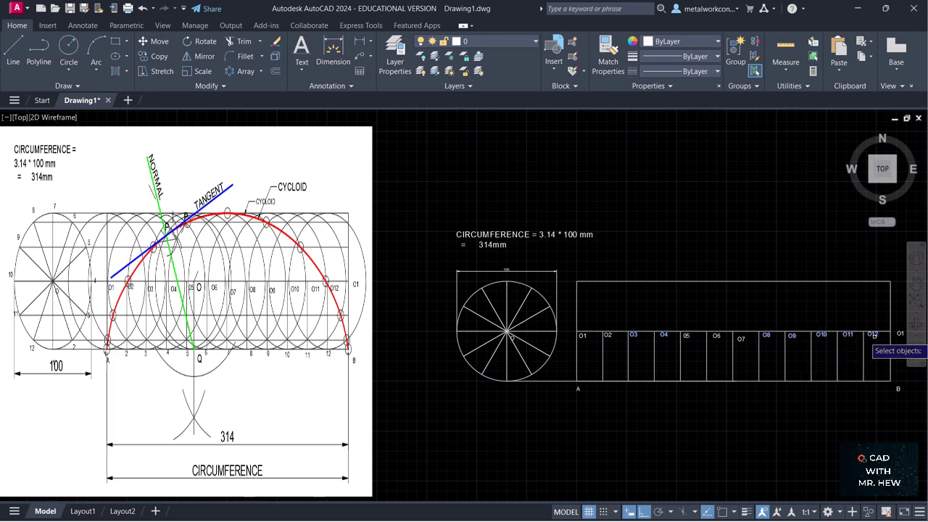
left_click(873, 336)
key("Return")
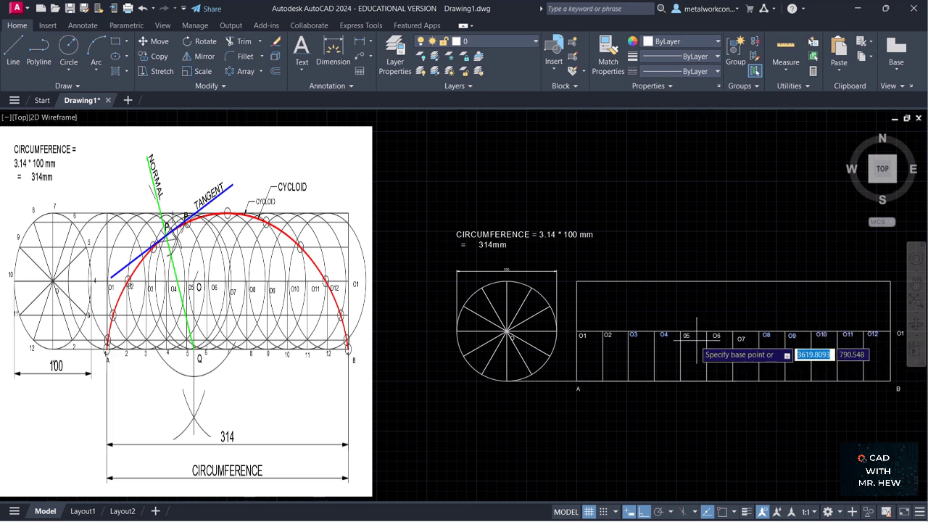
left_click(668, 335)
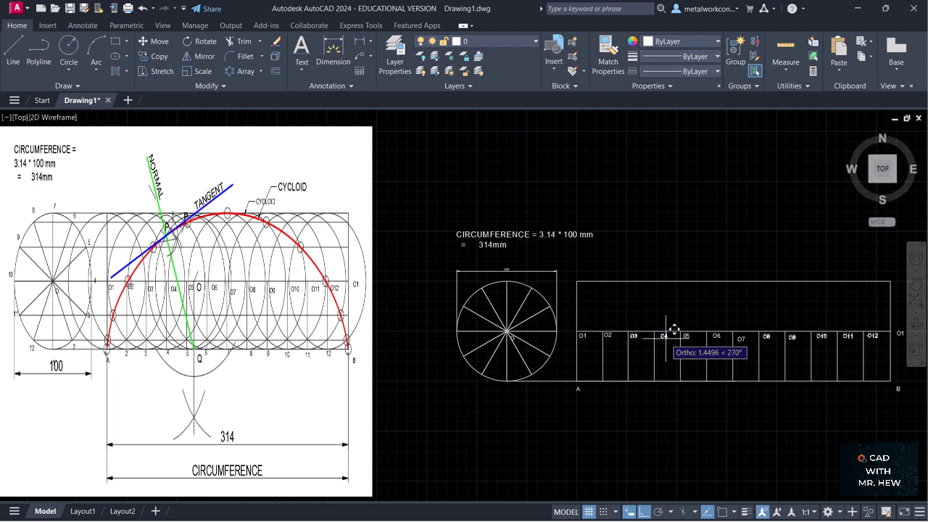
left_click(666, 337)
key("Return")
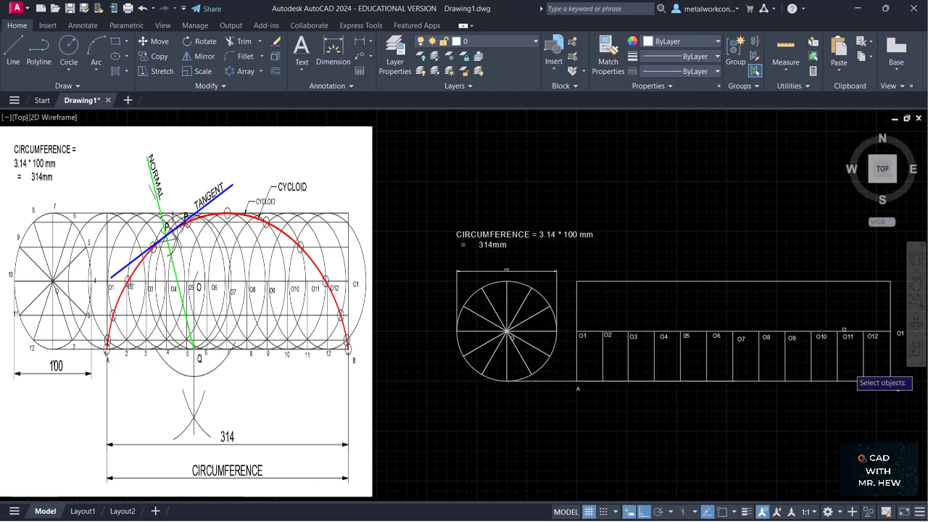
Copy the 100 mm divided circle's outline, using its centre as base point, to centre-line points O1 and O2.
left_click(916, 284)
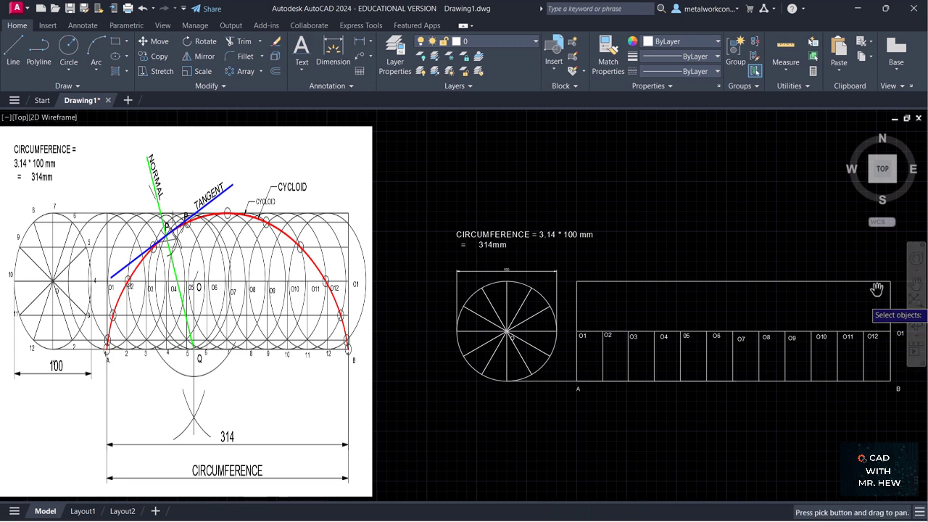
left_click_drag(877, 292, 844, 287)
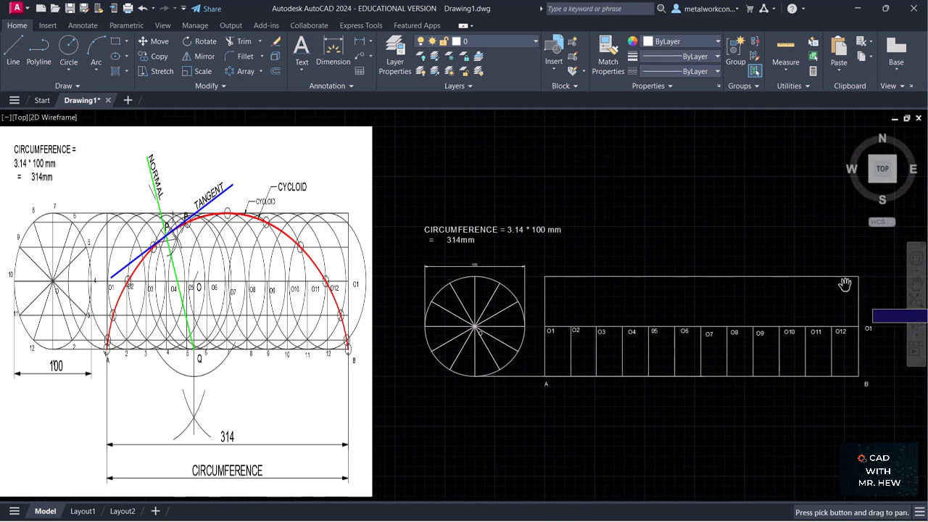
key("Escape")
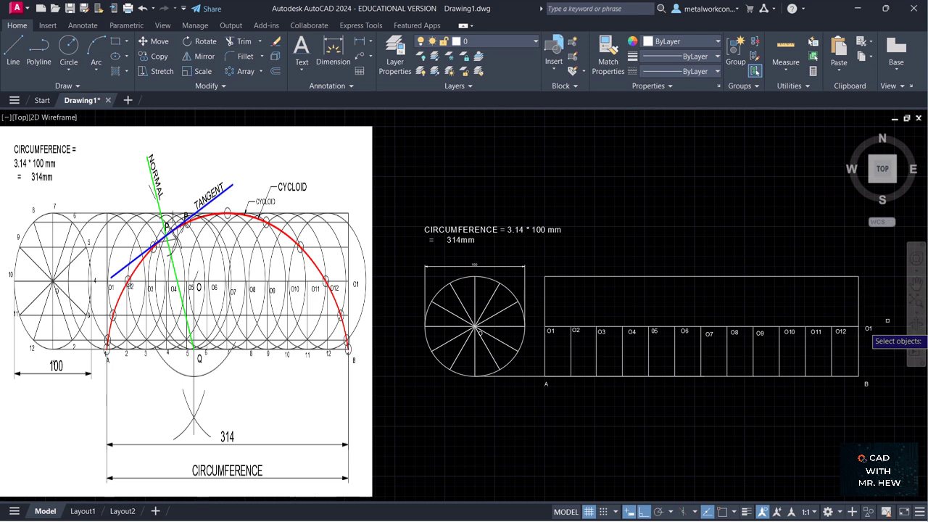
left_click(145, 63)
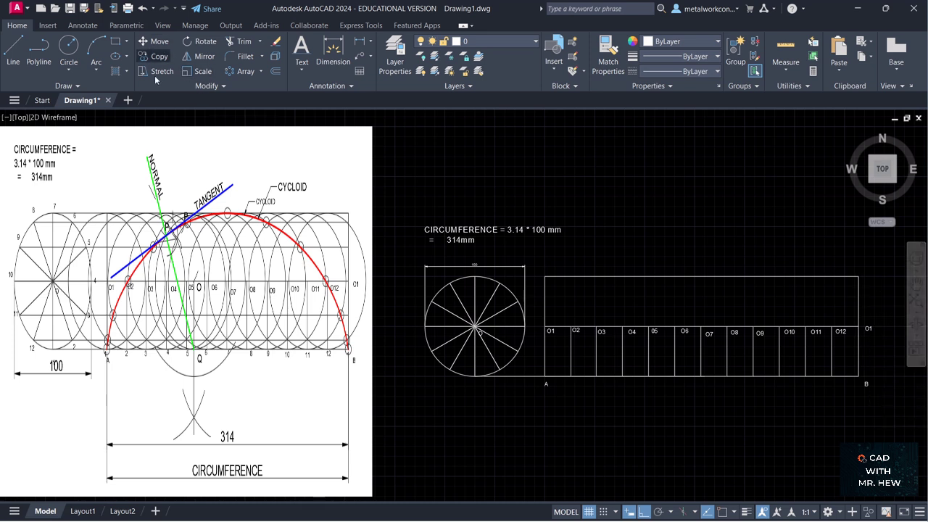
left_click(508, 291)
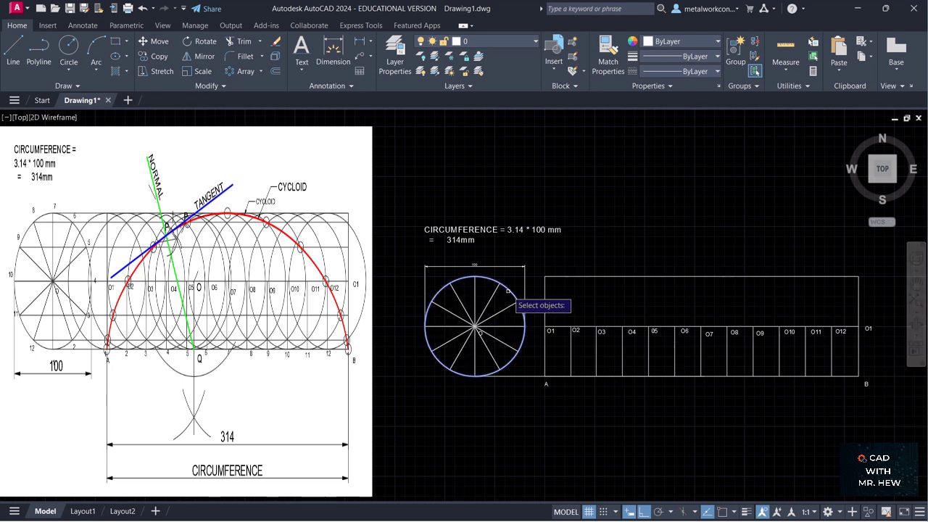
key("Return")
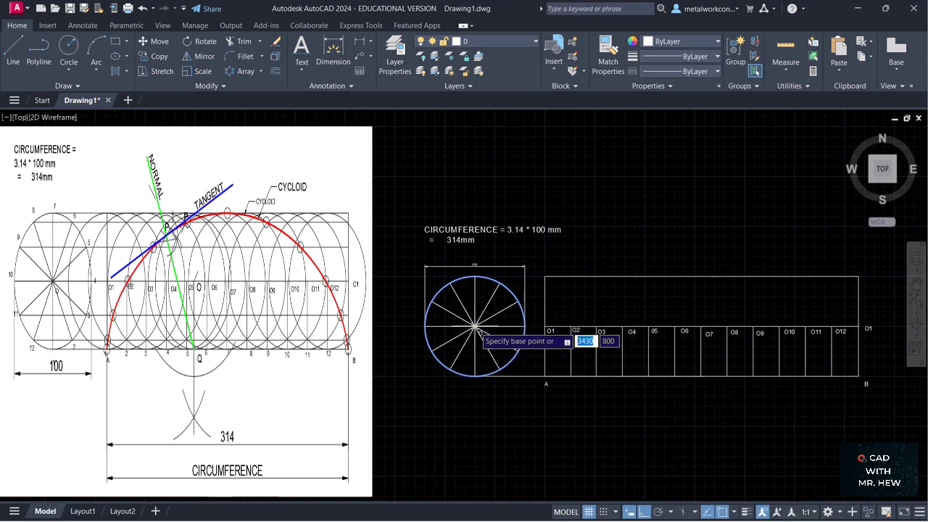
left_click(474, 327)
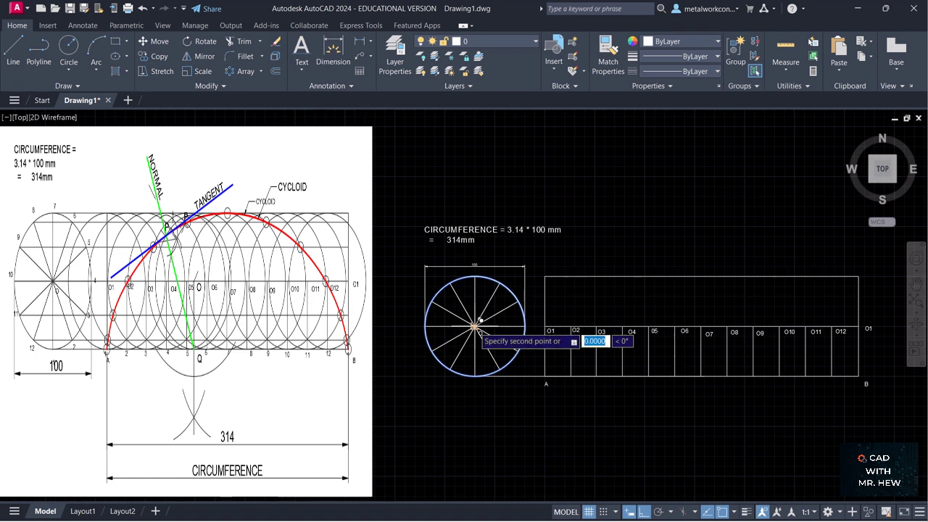
left_click(545, 328)
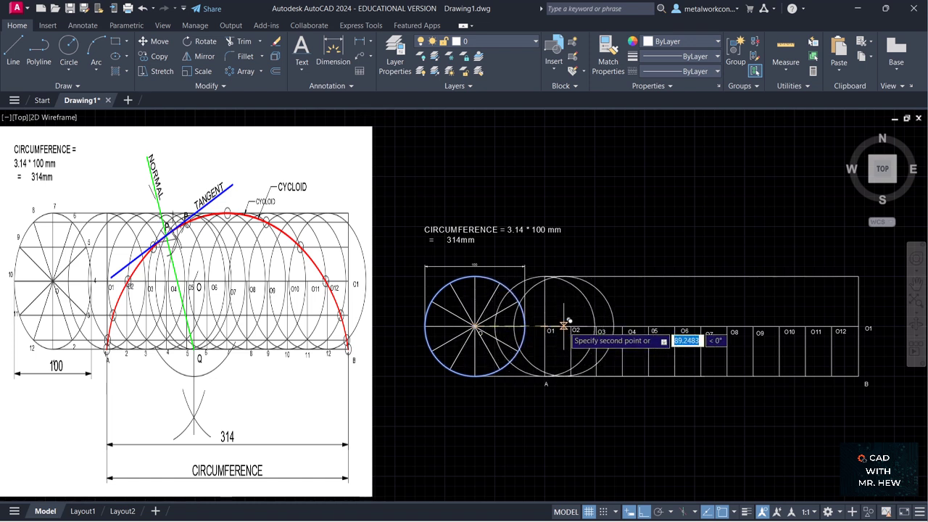
left_click(571, 327)
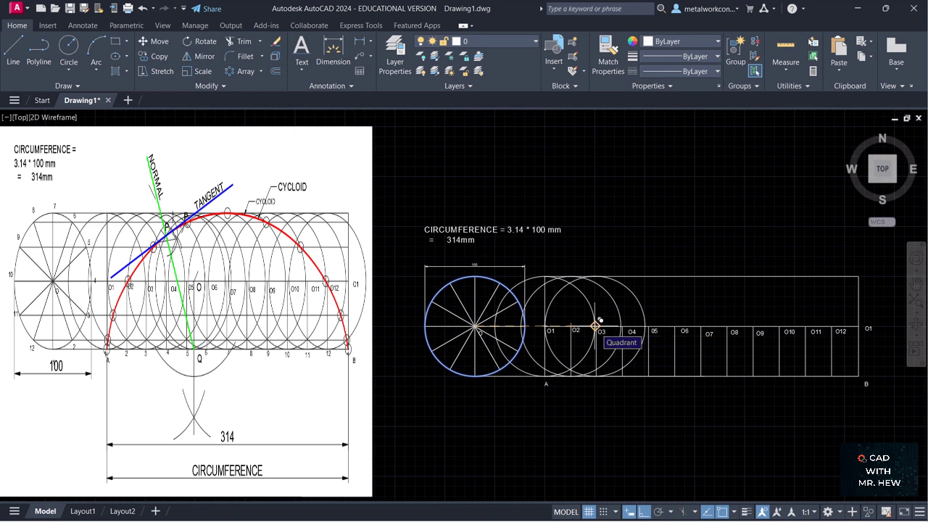
Place further copies of the circle centred on centre-line points O3, O4, O5 and O6.
scroll(600, 319, "up", 2)
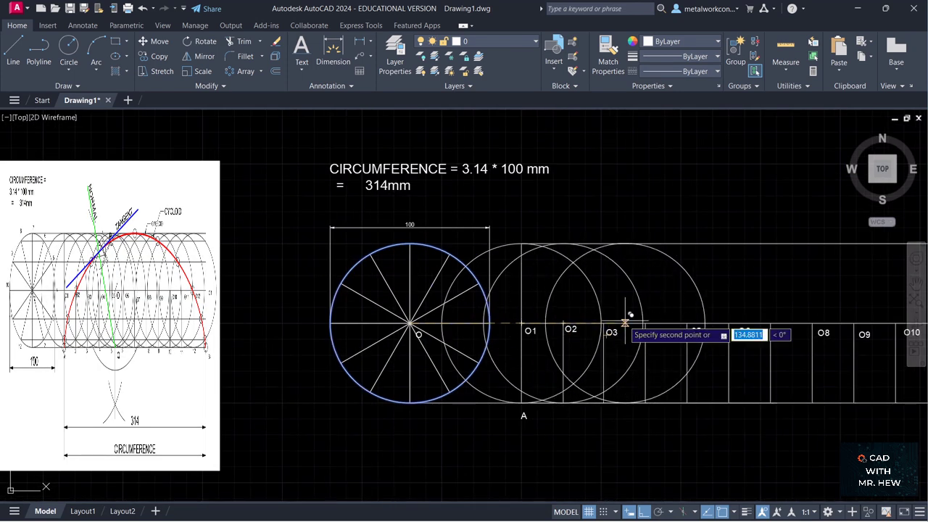
left_click(604, 323)
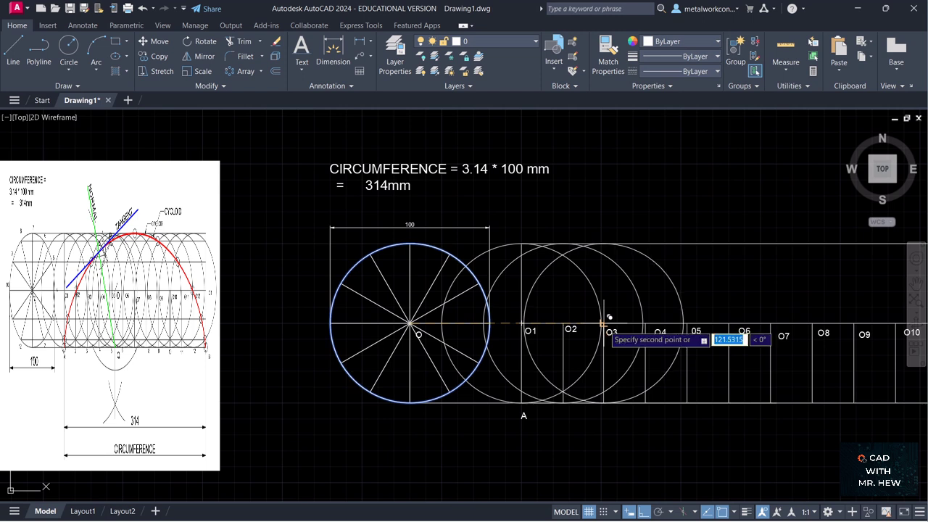
left_click(645, 324)
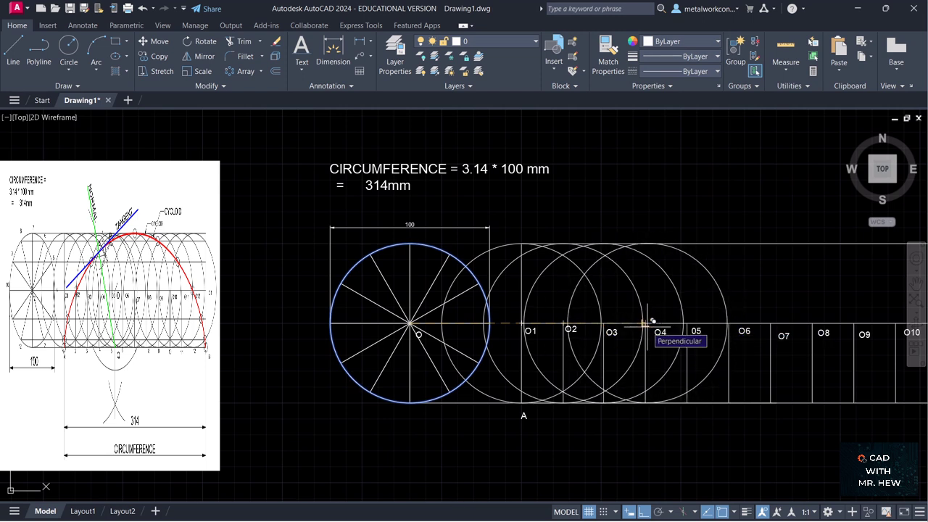
left_click(686, 323)
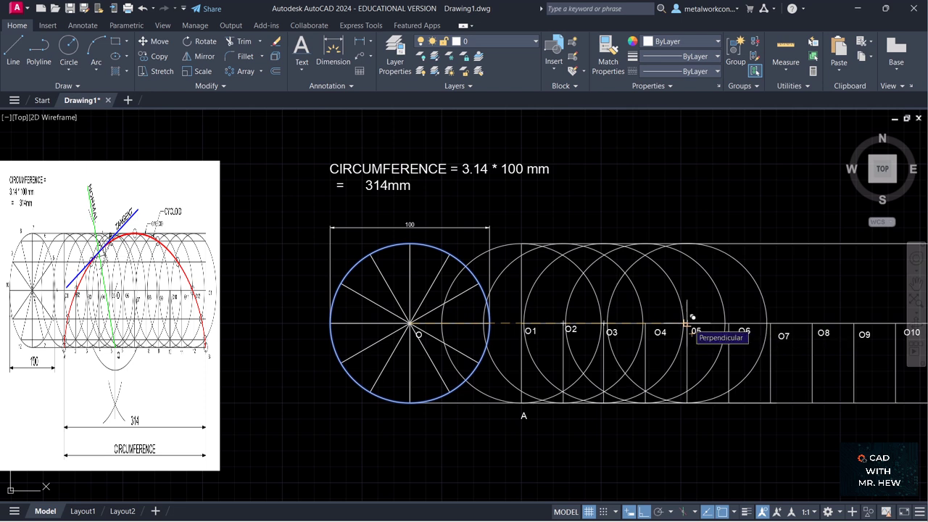
left_click(728, 324)
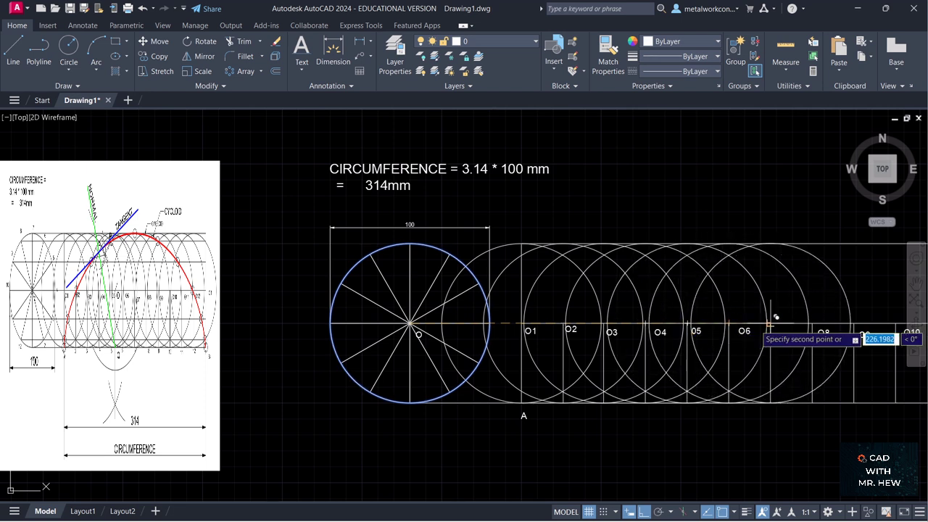
Continue copying the circle to centre-line points O7 to O12 and finish the Copy command.
scroll(766, 323, "down", 3)
scroll(772, 321, "up", 4)
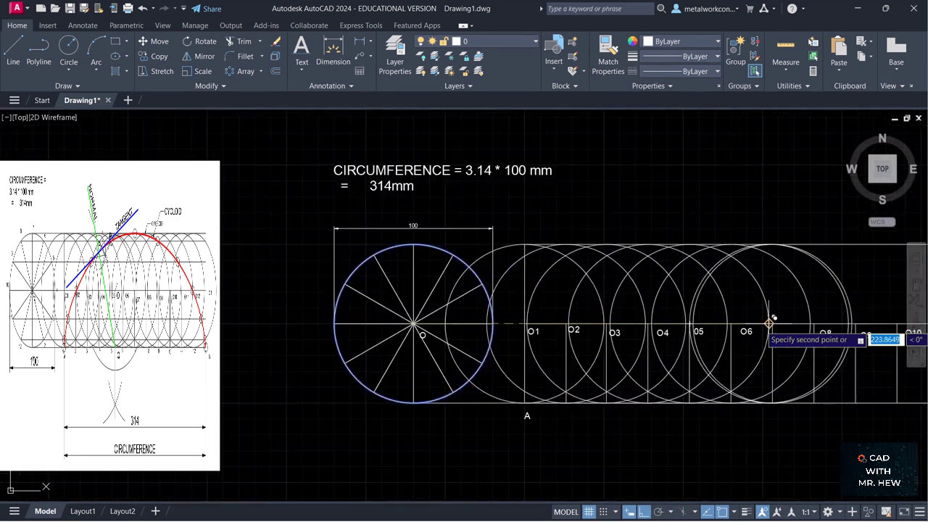
left_click(919, 291)
left_click_drag(808, 290, 689, 290)
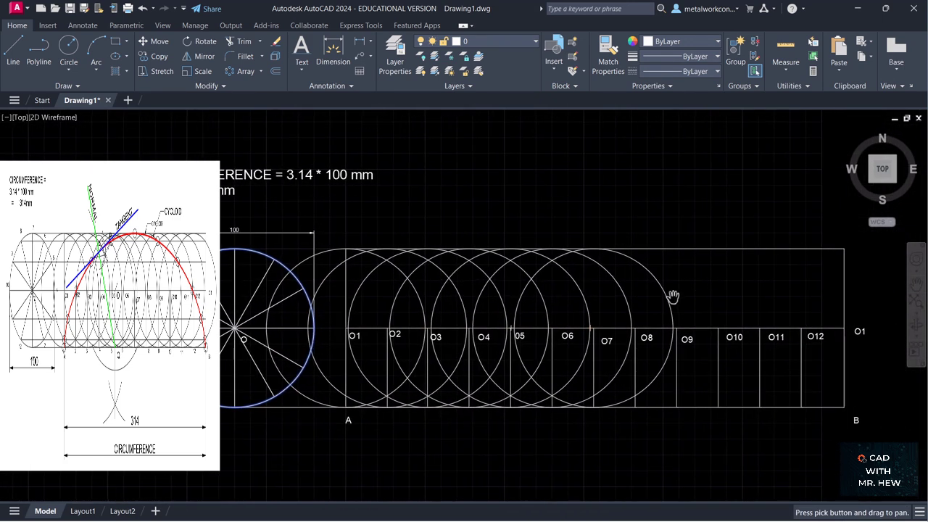
key("Escape")
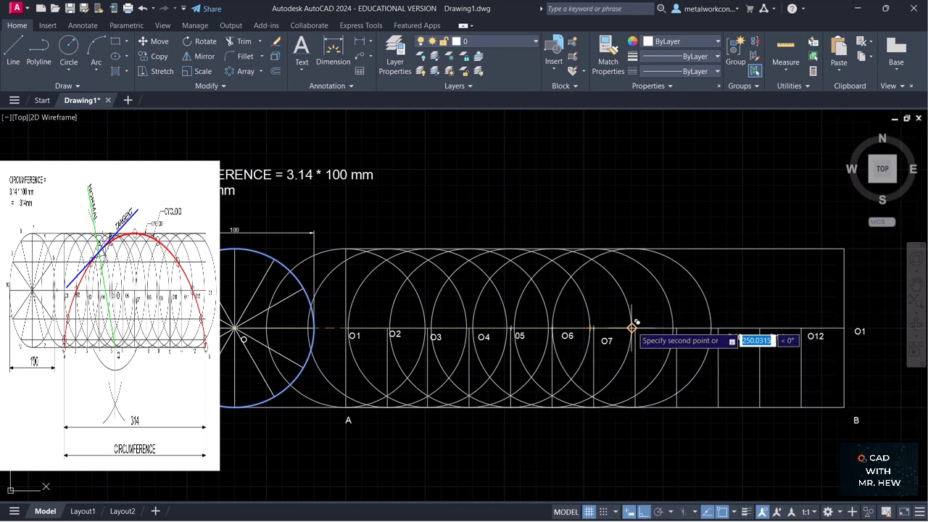
left_click(633, 328)
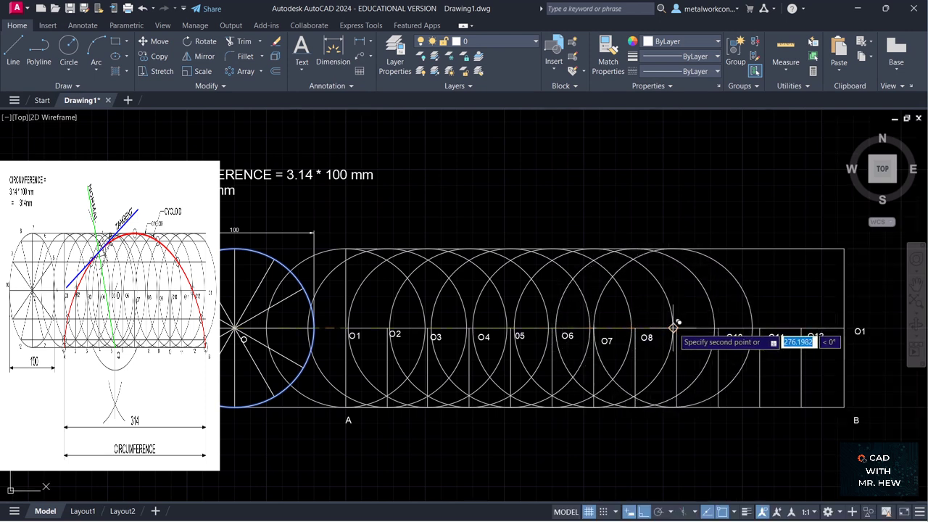
left_click(673, 327)
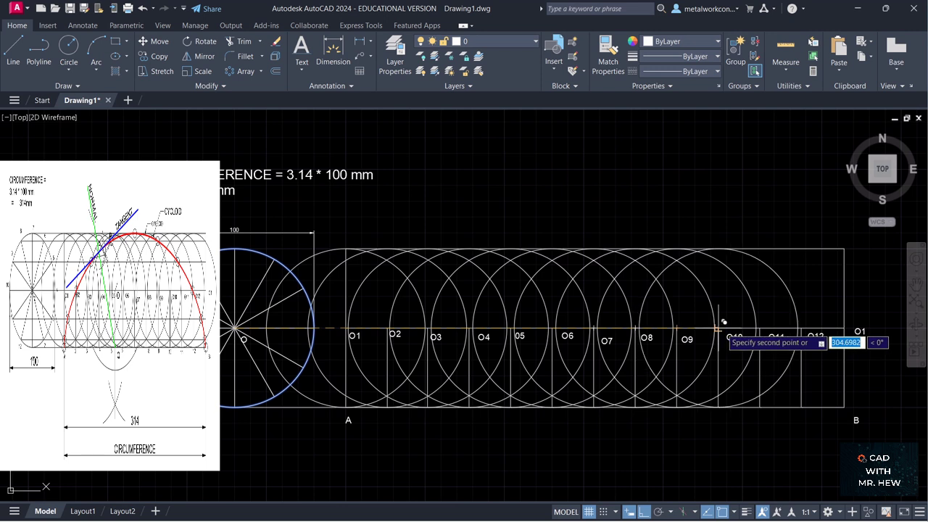
left_click(717, 328)
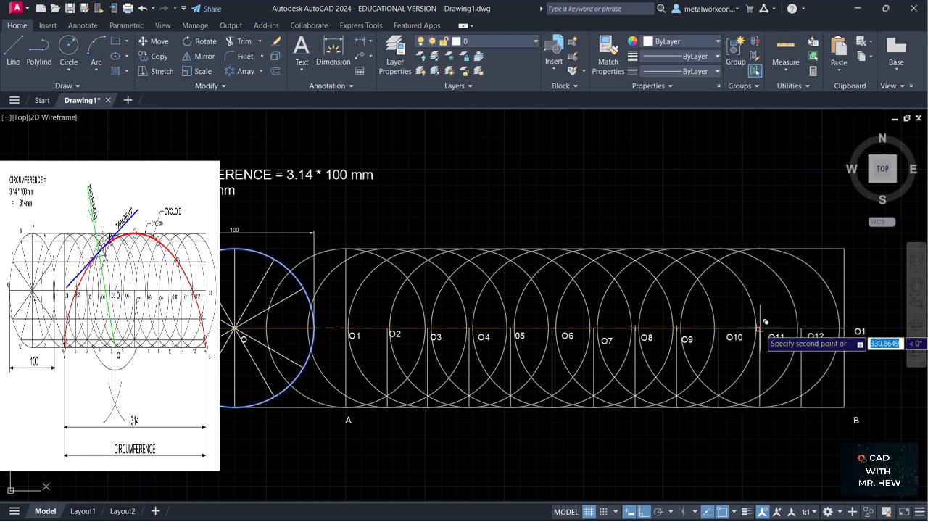
left_click(759, 328)
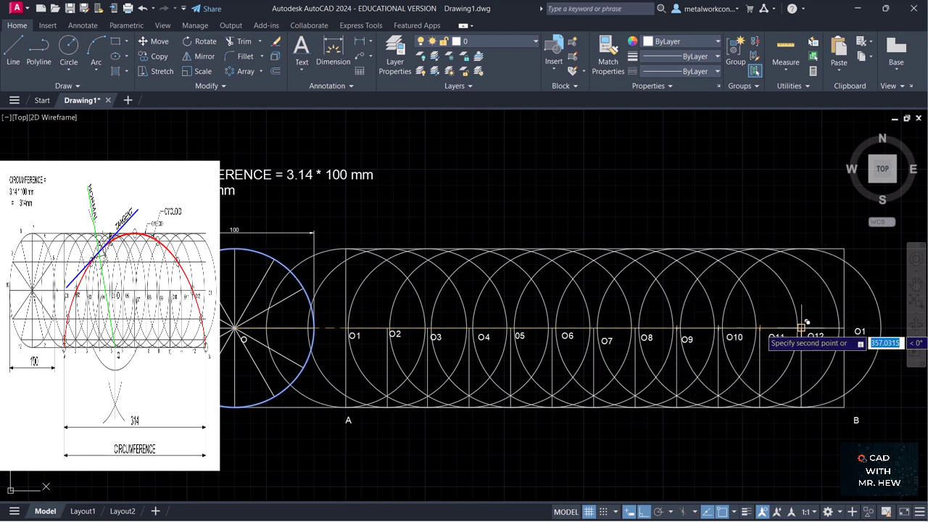
left_click(801, 328)
key("Return")
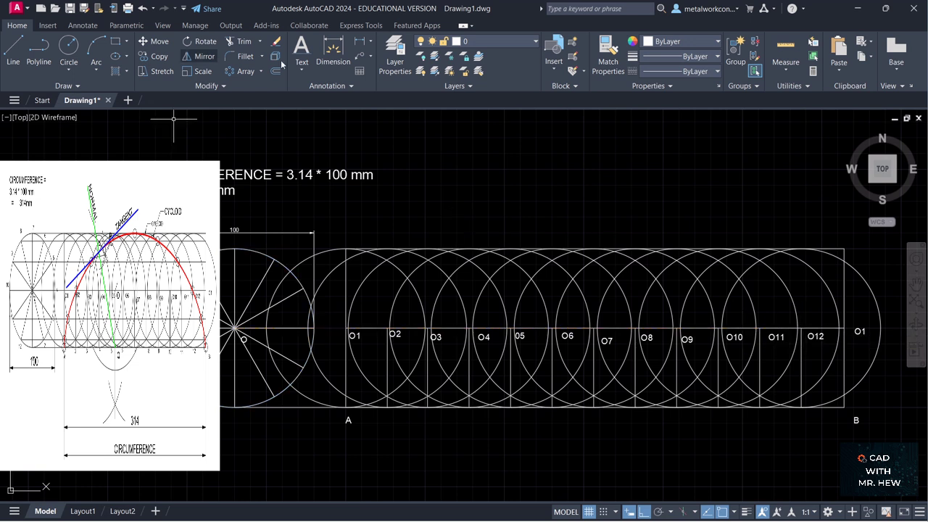
Add single-line text labels 1, 2 and 3 counterclockwise outside the divided circle, starting below its lowest point.
left_click(302, 69)
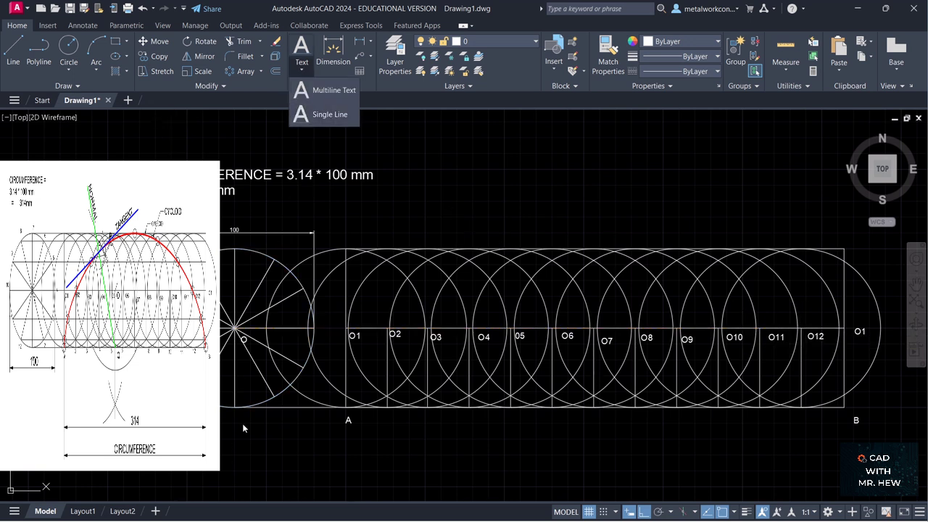
left_click(302, 68)
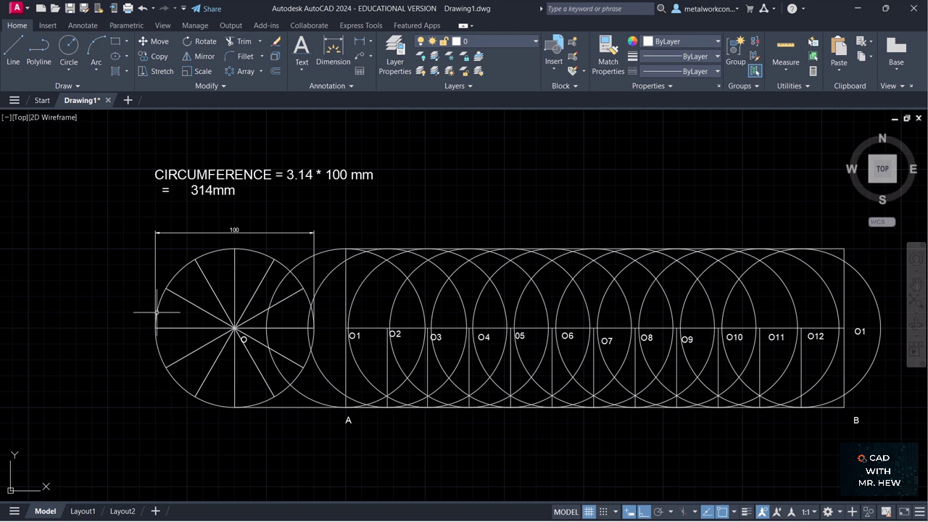
left_click(303, 69)
left_click(304, 117)
left_click(235, 426)
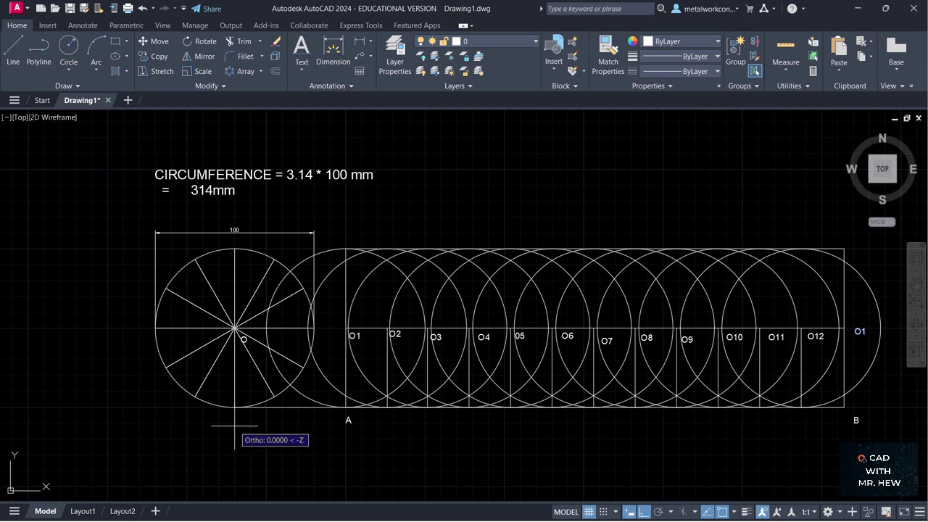
key("Return")
key("Return")
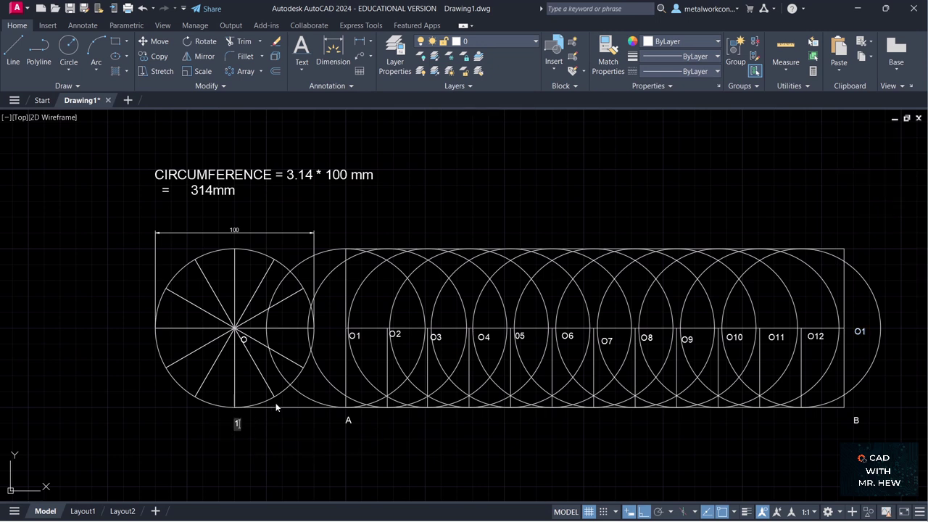
left_click(276, 405)
left_click(306, 373)
type("2")
key("BackSpace")
type("3")
Label the divided circle's next division points 4, 5, 6 and 7, counterclockwise up to its highest point.
left_click(320, 332)
type("4")
left_click(308, 285)
left_click(279, 253)
type("6")
left_click(234, 242)
type("7")
Label the divided circle's remaining division points 8, 9, 10, 11 and 12 counterclockwise.
left_click(193, 252)
type("8")
left_click(161, 279)
type("9")
left_click(140, 324)
type("10")
left_click(154, 368)
type("11")
left_click(186, 408)
type("1")
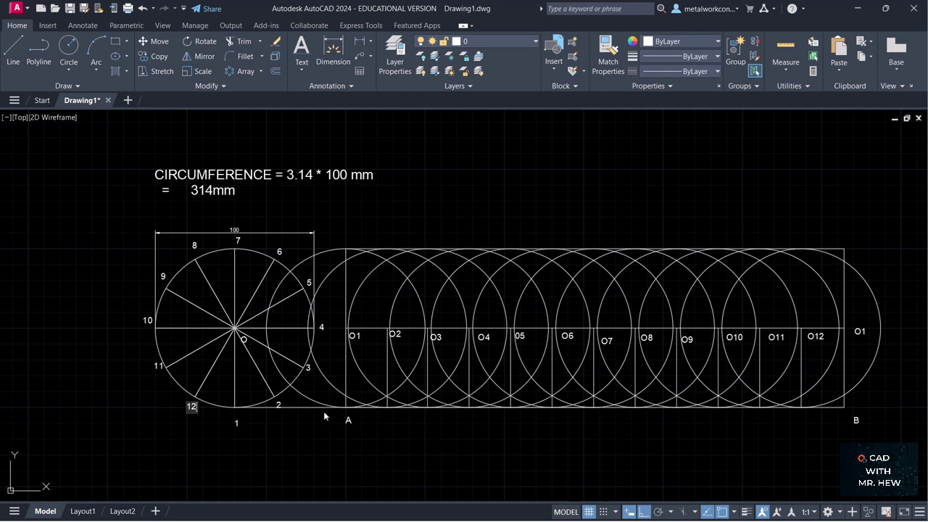
Number the baseline divisions 1 to 7 just below the baseline, starting at A.
left_click(341, 417)
left_click(385, 415)
type("2")
left_click(423, 415)
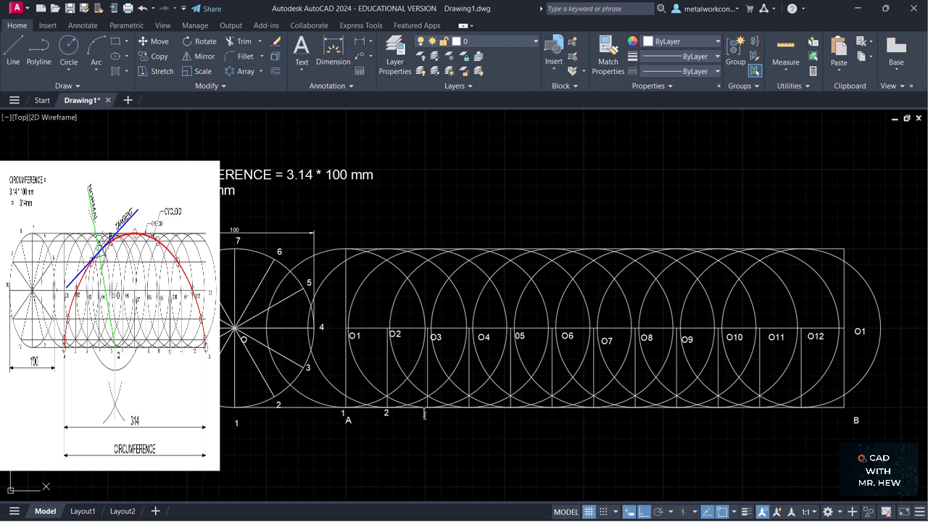
left_click(470, 414)
left_click(511, 415)
type("5")
left_click(547, 416)
type("6")
left_click(594, 415)
type("7")
Number the remaining baseline divisions 8 to 12, add 1 at end B, and finish the text.
left_click(642, 415)
type("8")
left_click(676, 415)
type("9")
left_click(713, 416)
left_click(755, 418)
type("11")
left_click(799, 415)
type("12")
left_click(842, 415)
type("1")
key("Escape")
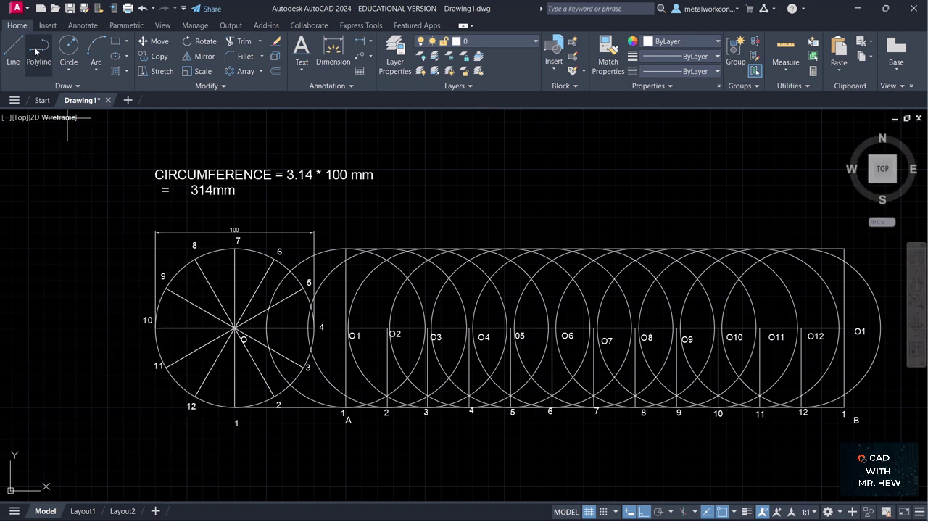
Draw a horizontal line from the divided circle's point 12 to the vertical line above B.
left_click(13, 48)
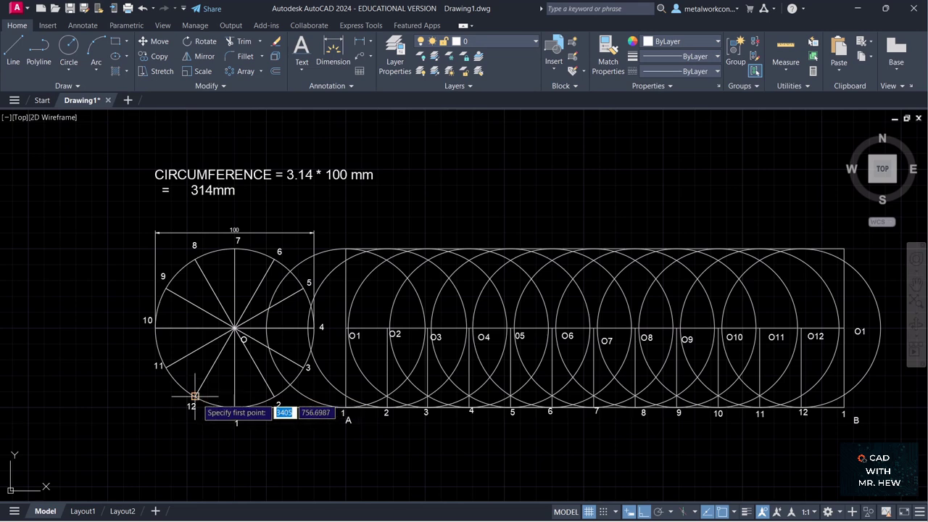
left_click(195, 396)
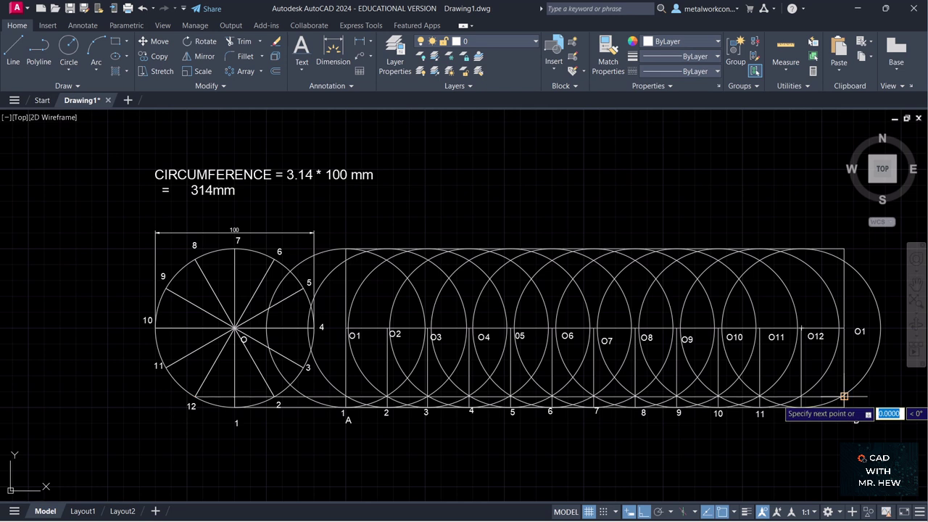
left_click(844, 398)
key("Return")
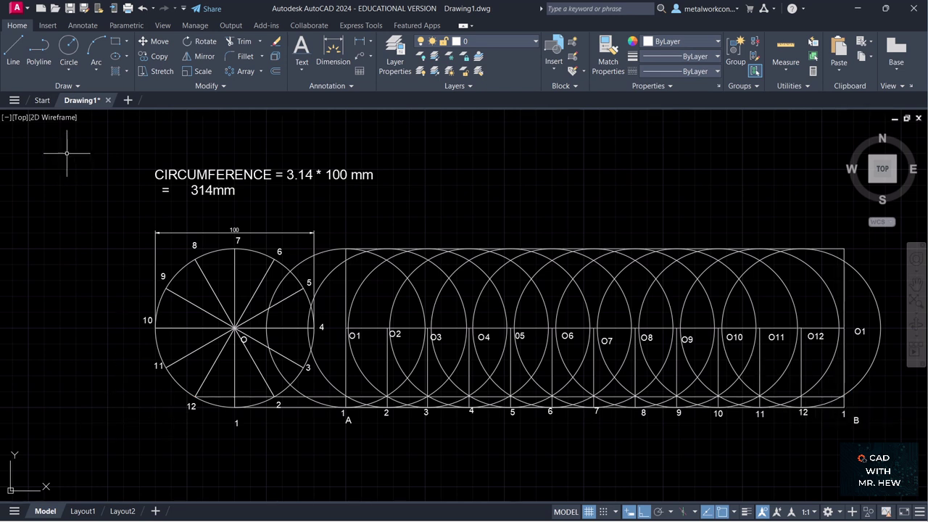
Copy the horizontal line from the divided circle's point 12 to points 11, 9, 8 and 7.
left_click(144, 60)
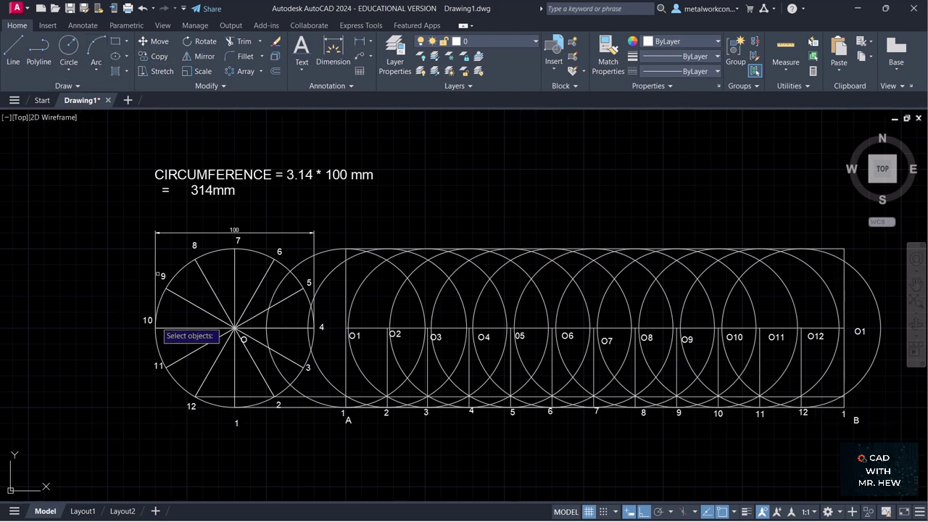
left_click(212, 396)
key("Return")
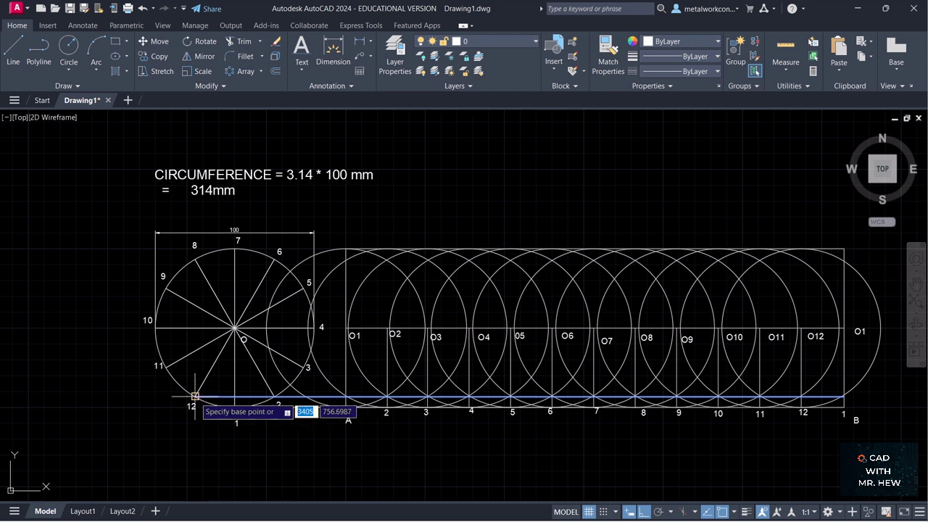
left_click(195, 396)
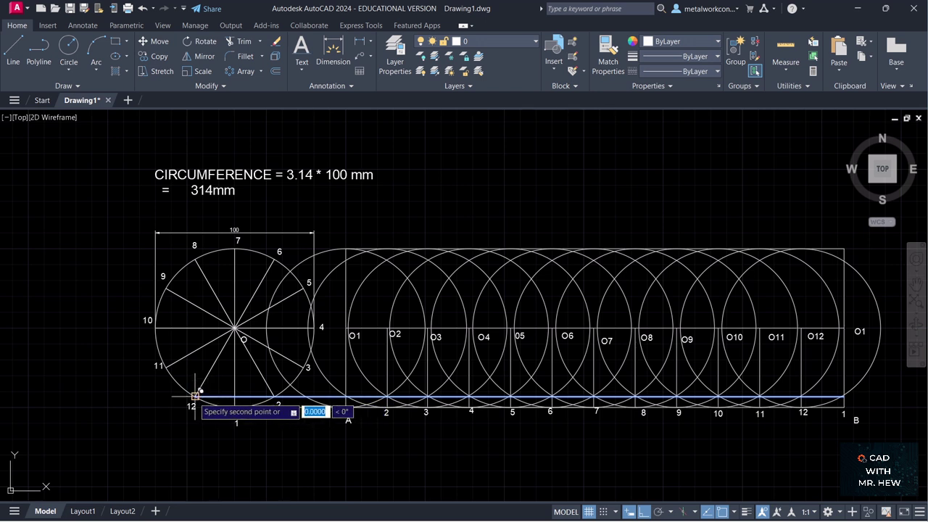
left_click(167, 367)
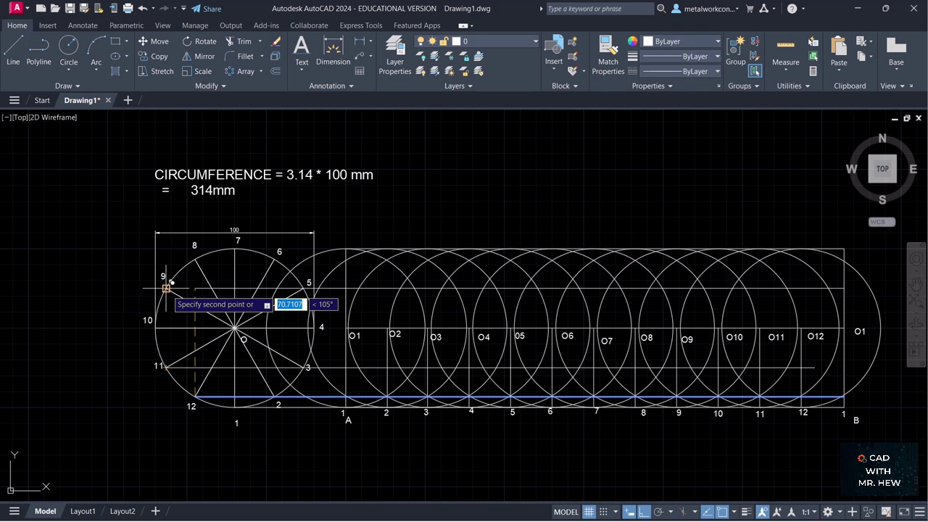
left_click(167, 287)
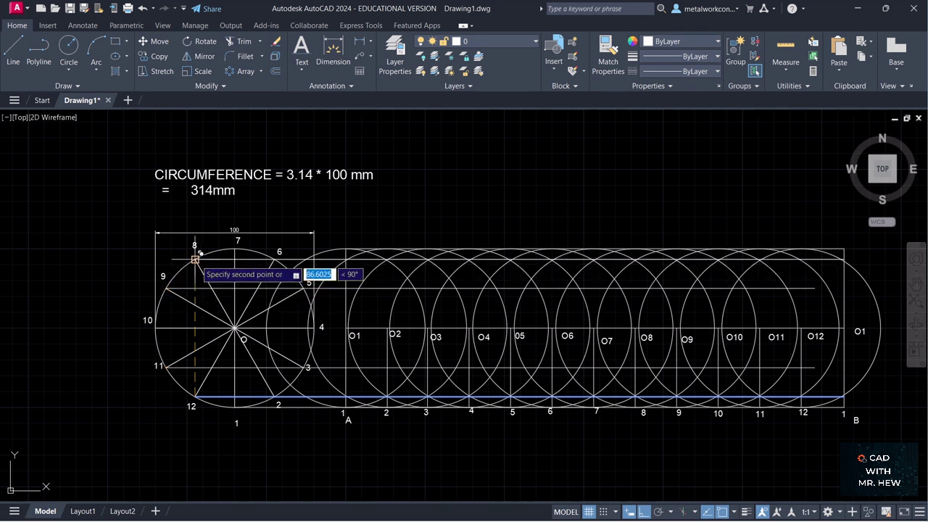
left_click(195, 259)
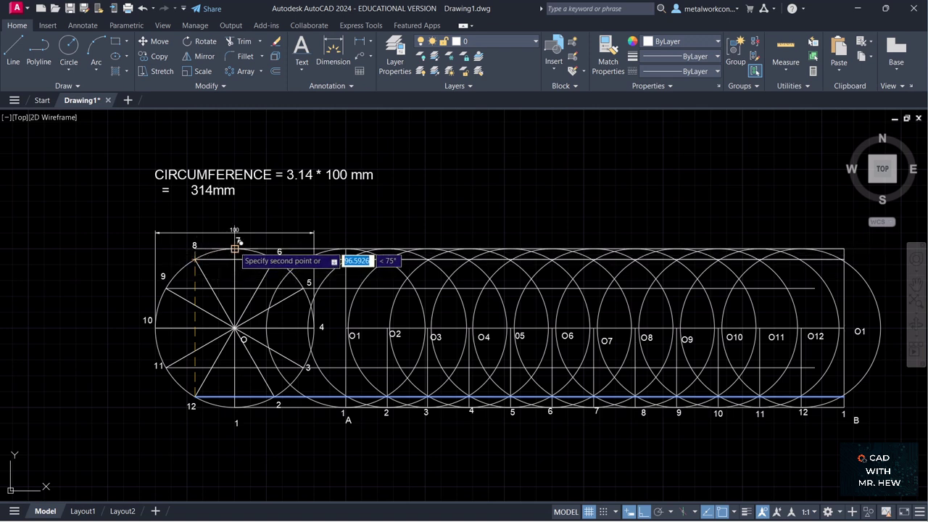
left_click(235, 248)
key("Return")
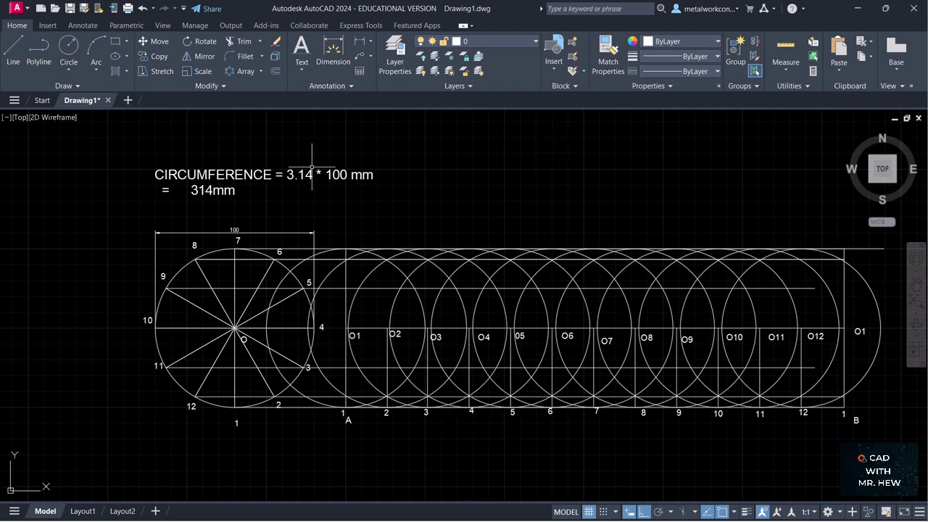
left_click(566, 166)
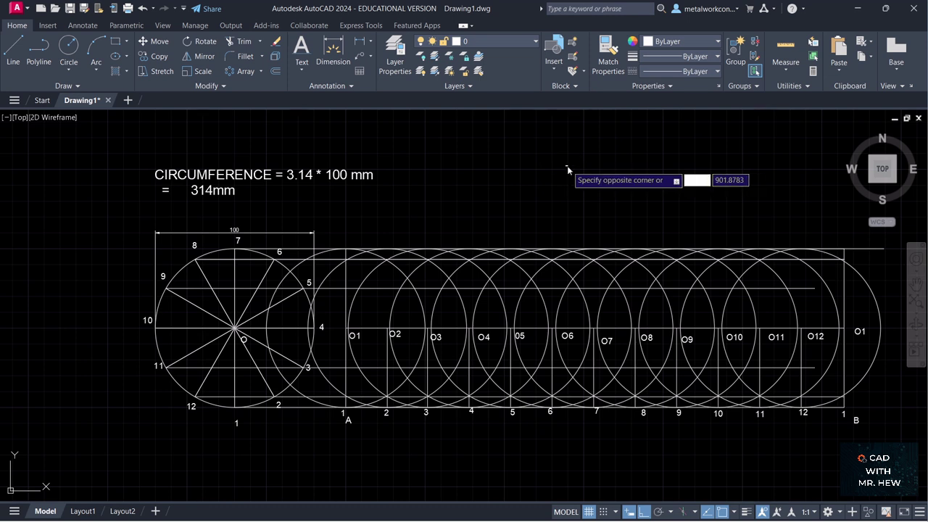
key("Escape")
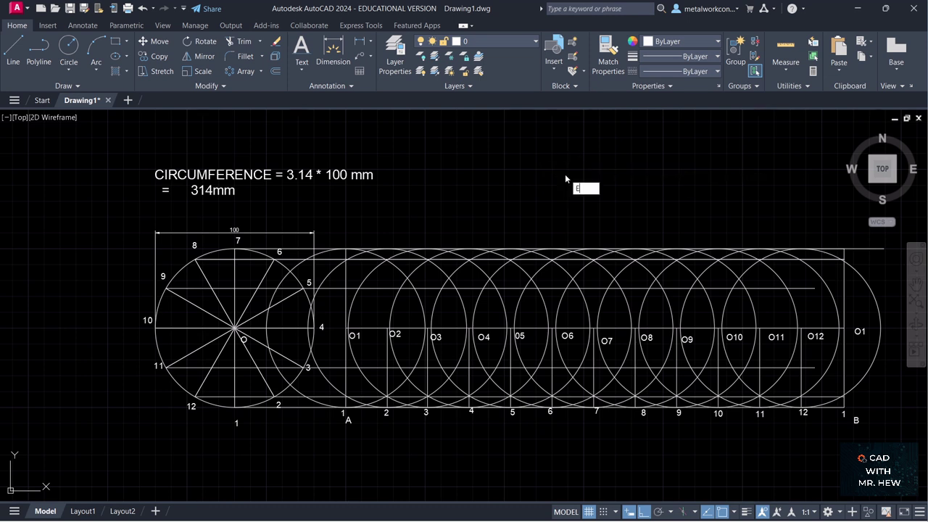
key("Return")
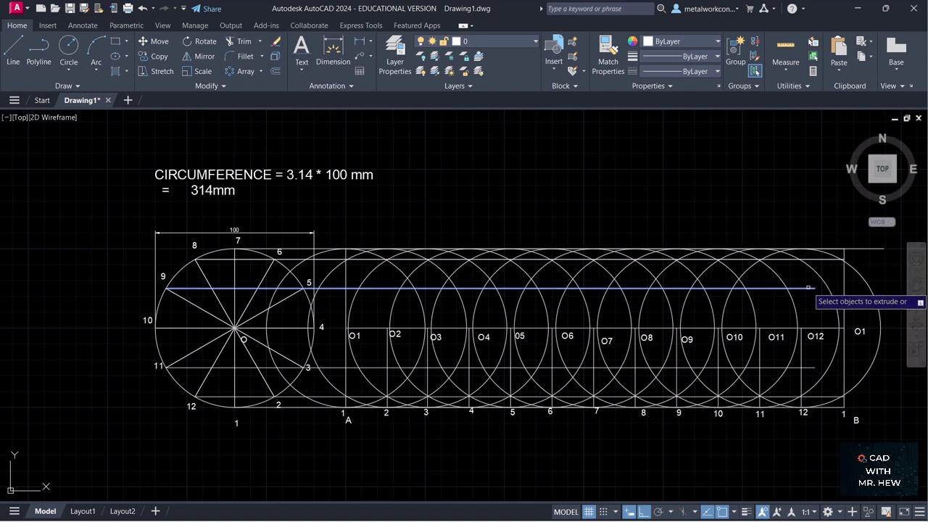
key("Escape")
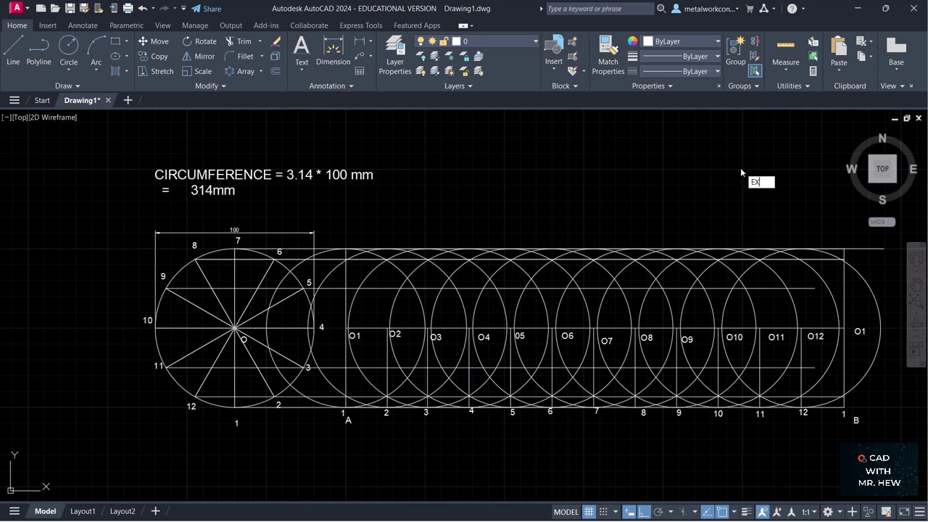
Extend the horizontal lines through points 9 and 11 to the vertical line above B.
type("EX")
key("Return")
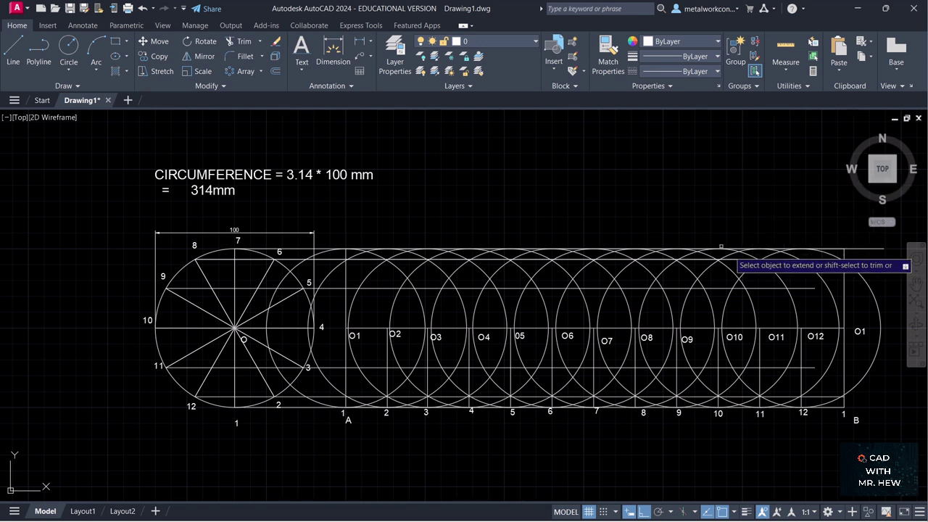
left_click(803, 288)
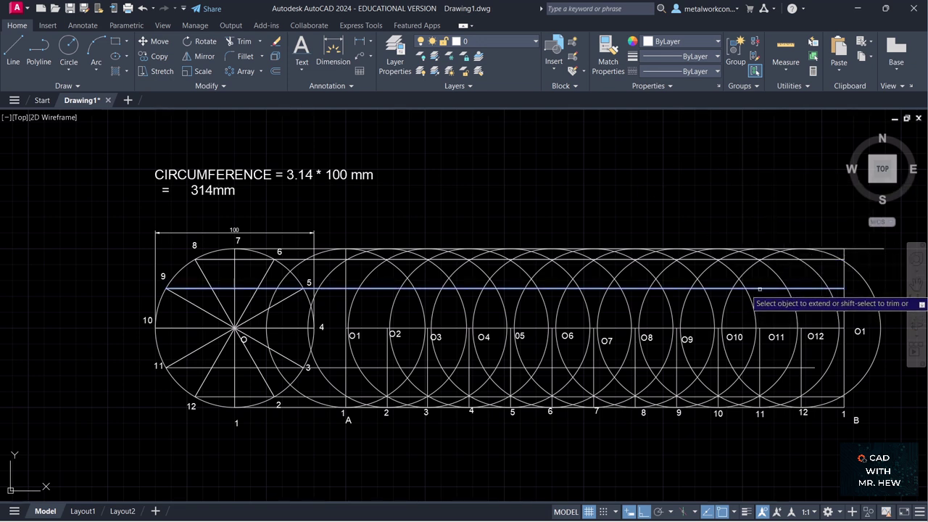
left_click(772, 369)
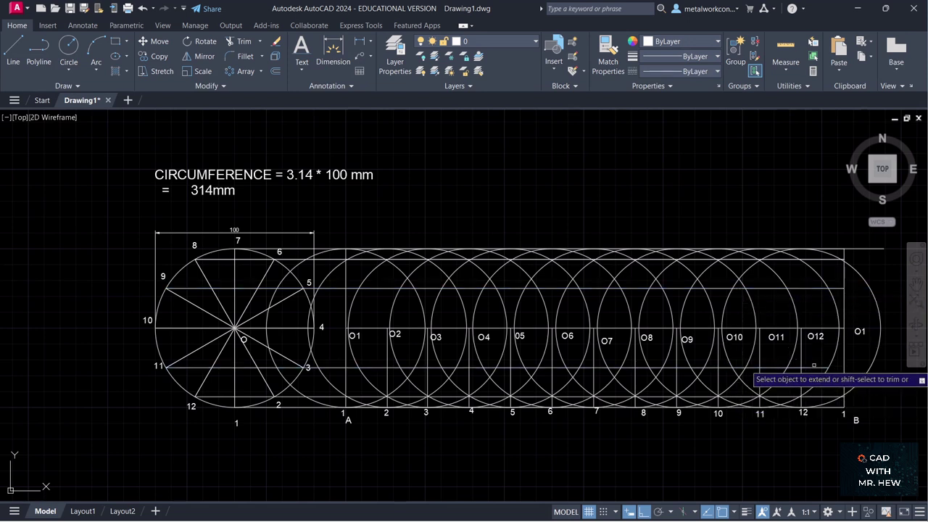
left_click(809, 369)
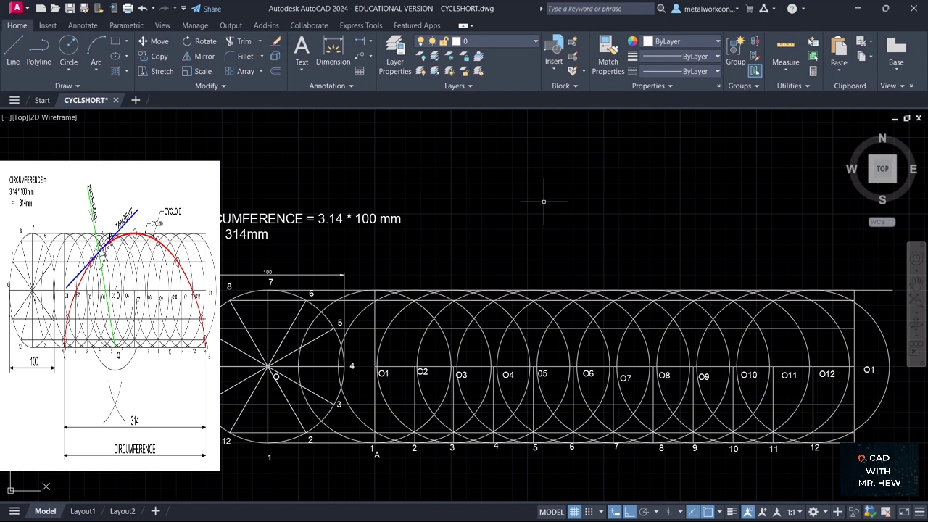
Check the point display style and size in the Point Style settings.
type("d")
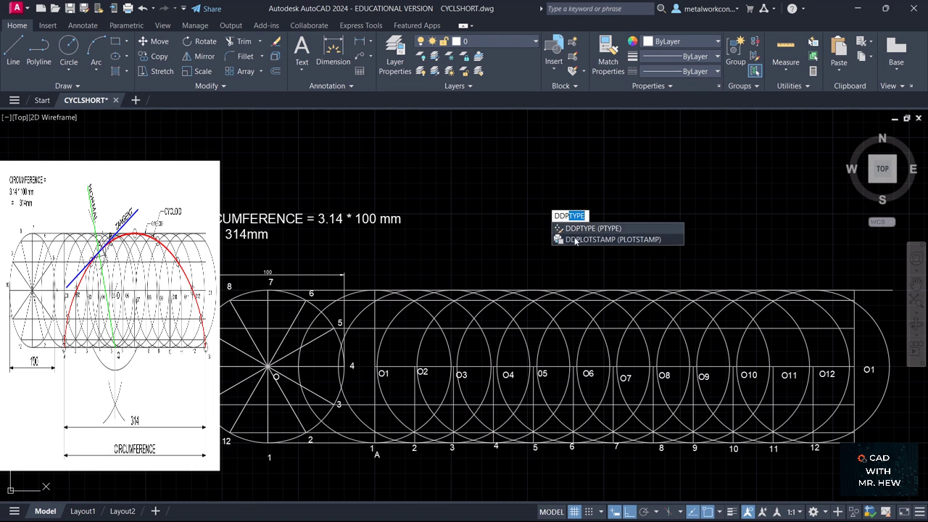
key("Return")
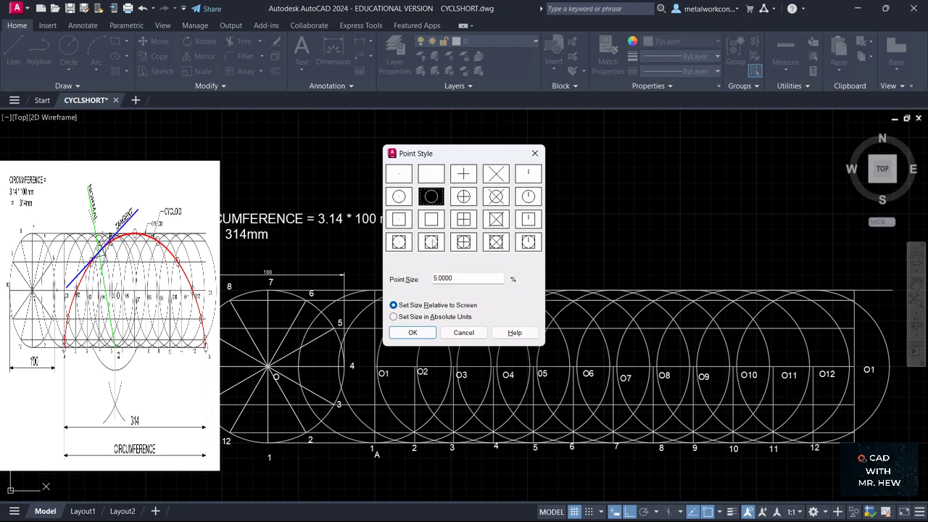
left_click(535, 153)
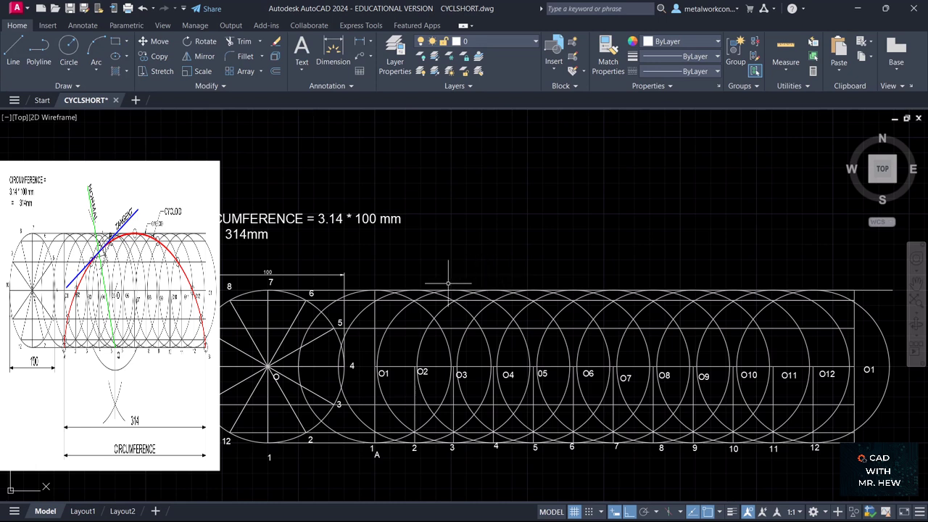
Place points at A and where the circle centred on O2 crosses the horizontal line through point 2, just beside the vertical above A.
type("point")
key("Return")
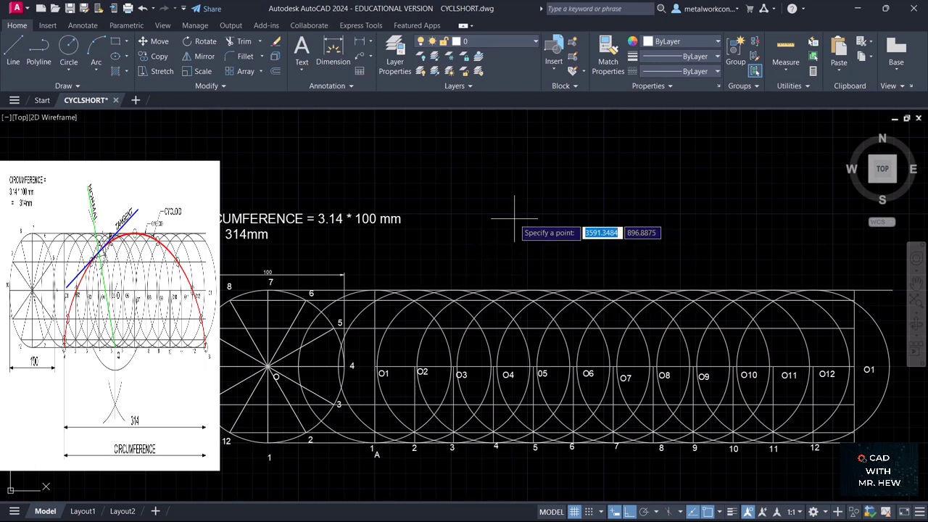
left_click(374, 442)
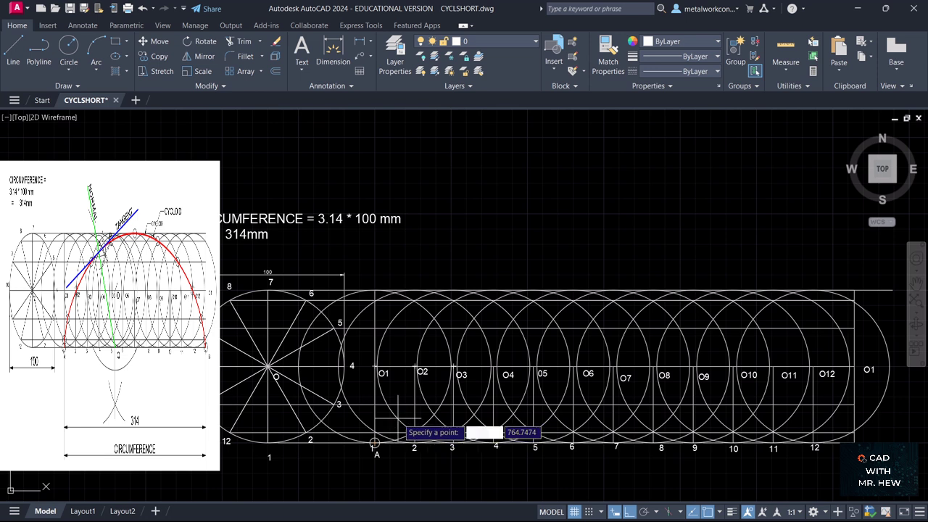
key("Return")
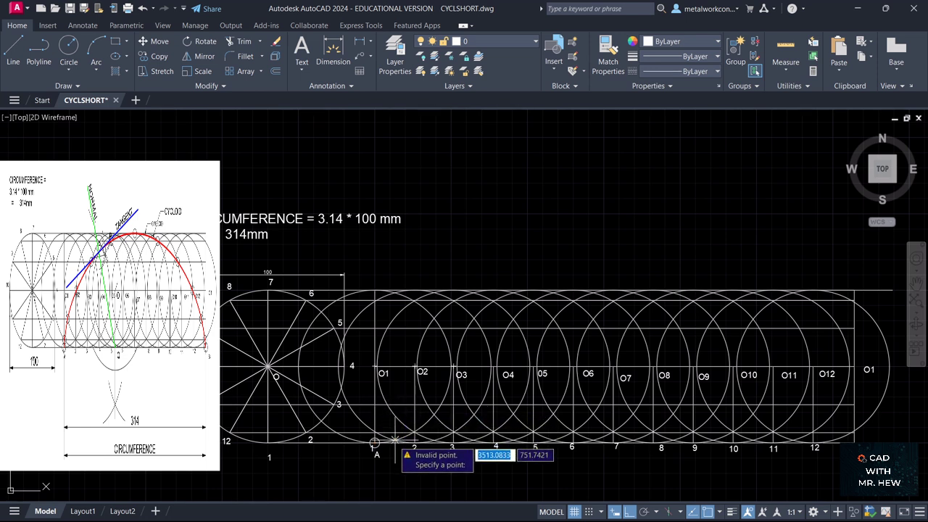
key("Escape")
key("Return")
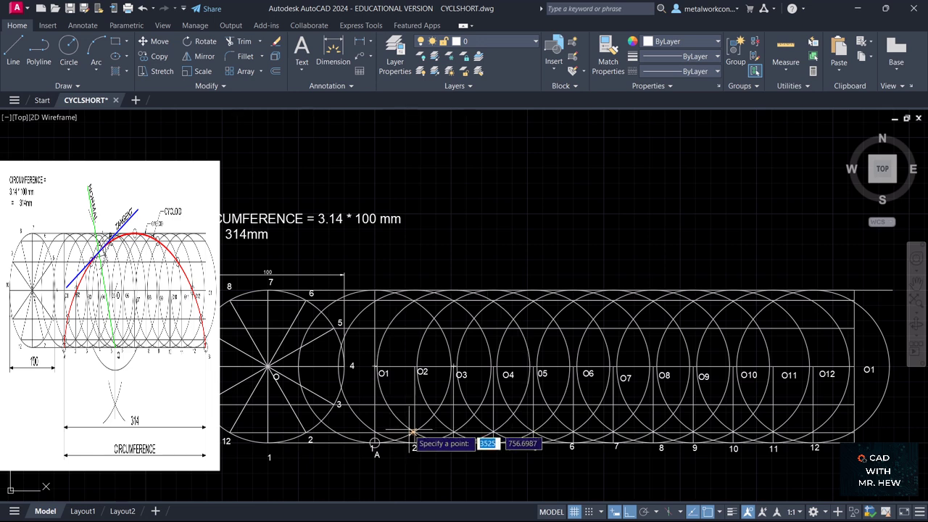
scroll(380, 431, "up", 5)
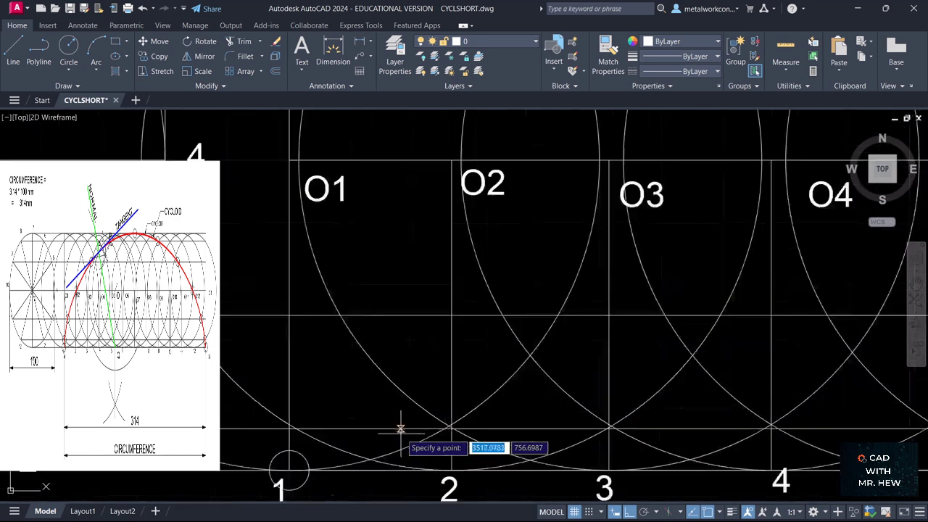
left_click(232, 426)
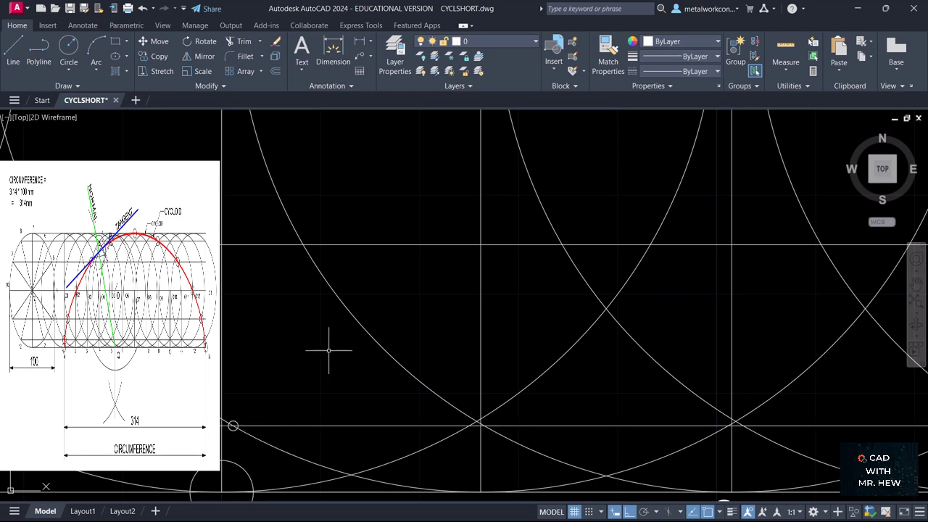
Place points where circle O3 crosses the line through point 3 and where circle O4 crosses the centre line, on their A-facing sides.
scroll(328, 351, "down", 4)
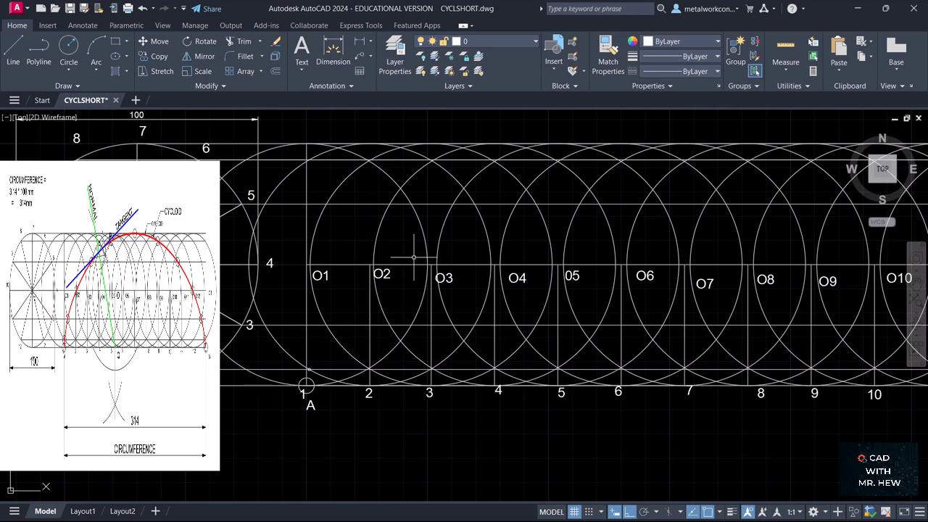
key("Return")
key("Return")
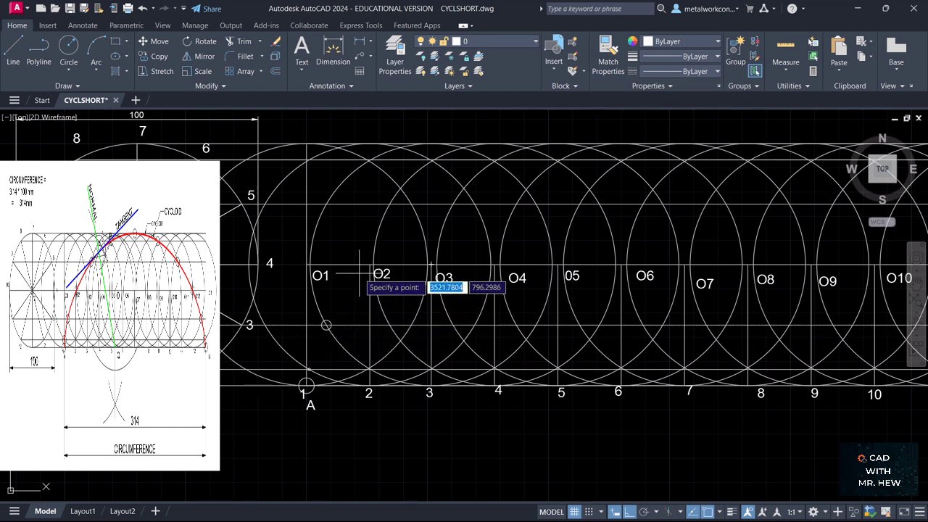
key("Return")
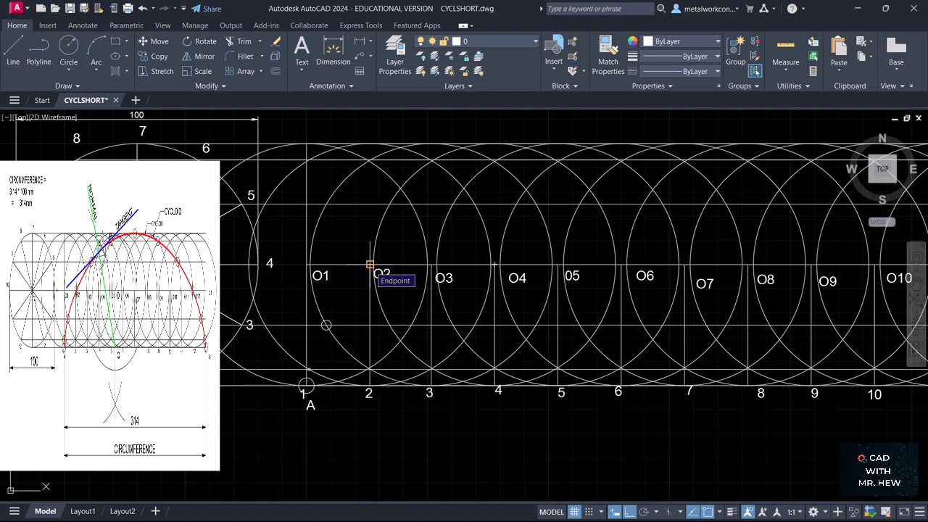
left_click(369, 264)
key("Return")
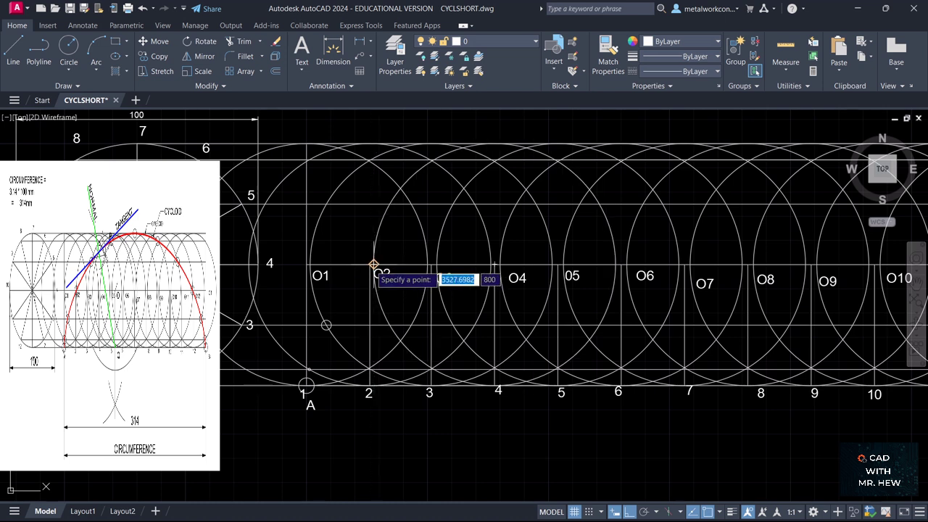
left_click(372, 265)
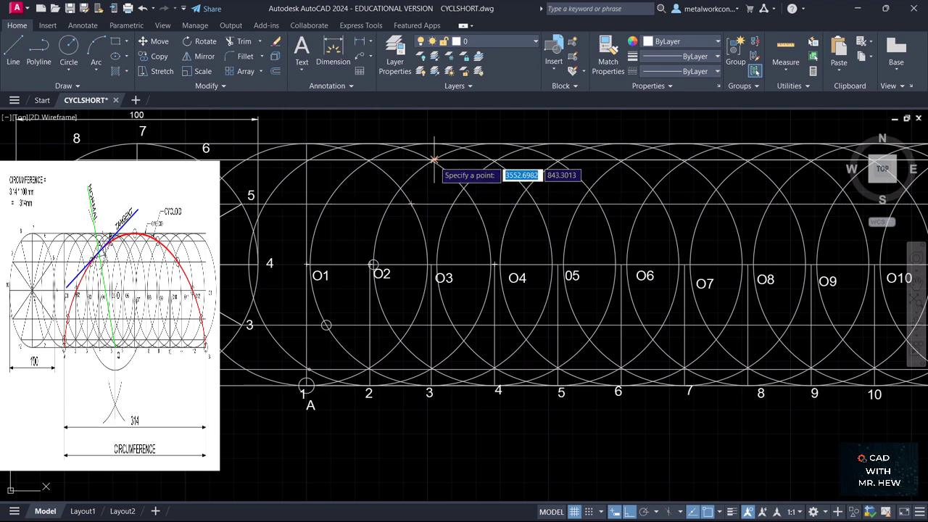
Place points where circles O5 and O6 cross the lines through points 5 and 6, and where circle O7 touches the line through point 7.
left_click(452, 204)
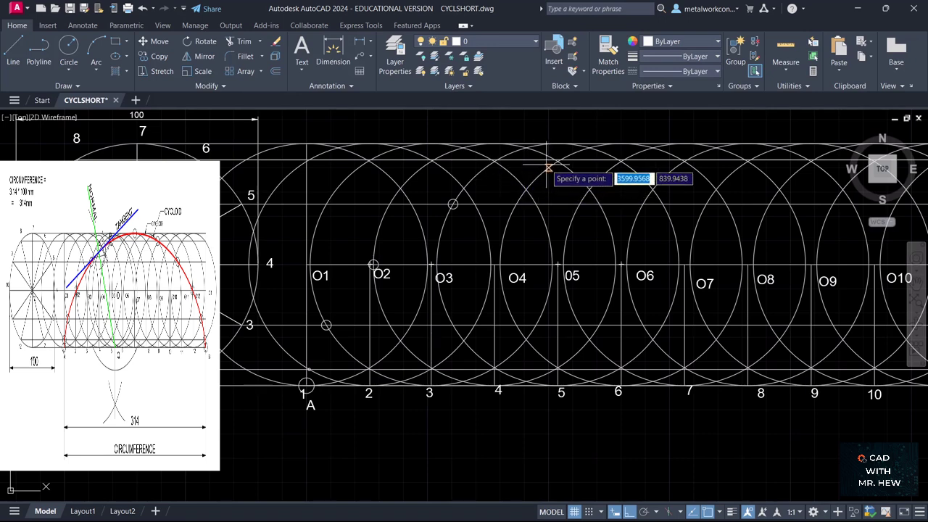
scroll(558, 167, "up", 2)
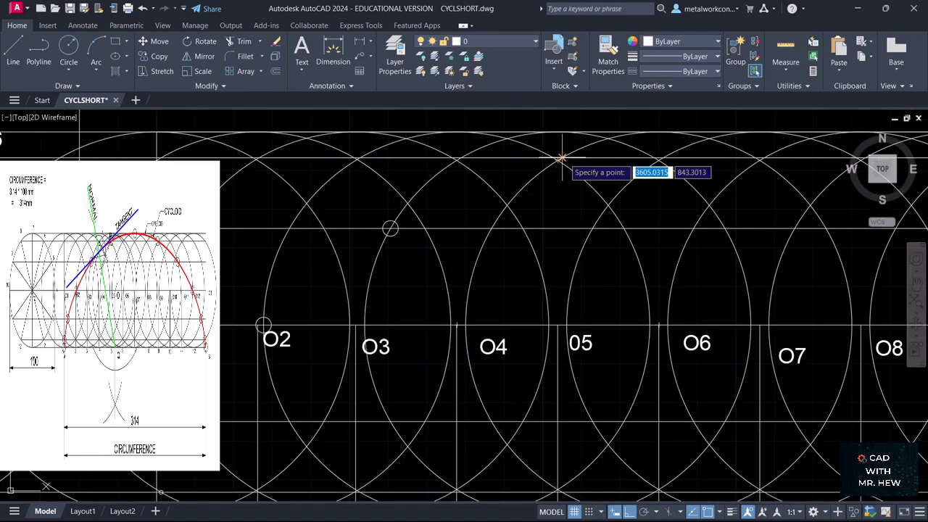
left_click(561, 158)
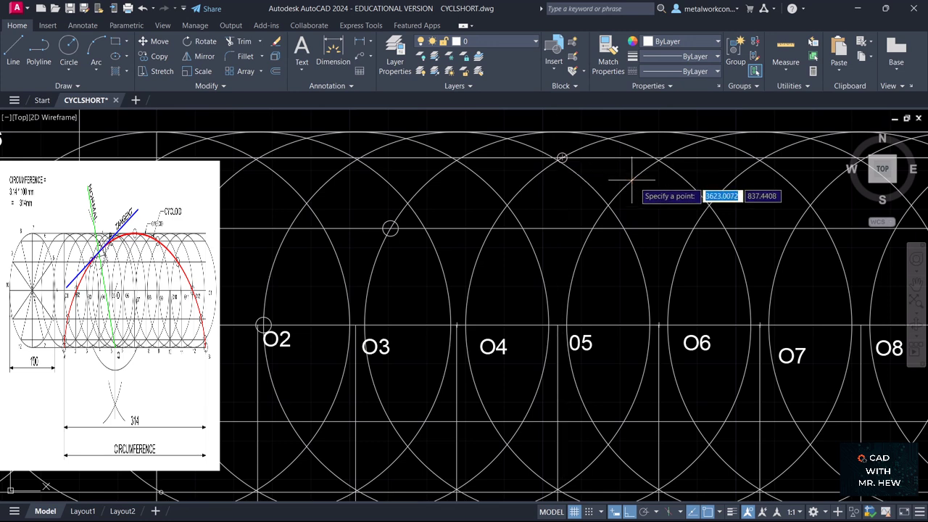
scroll(652, 180, "down", 4)
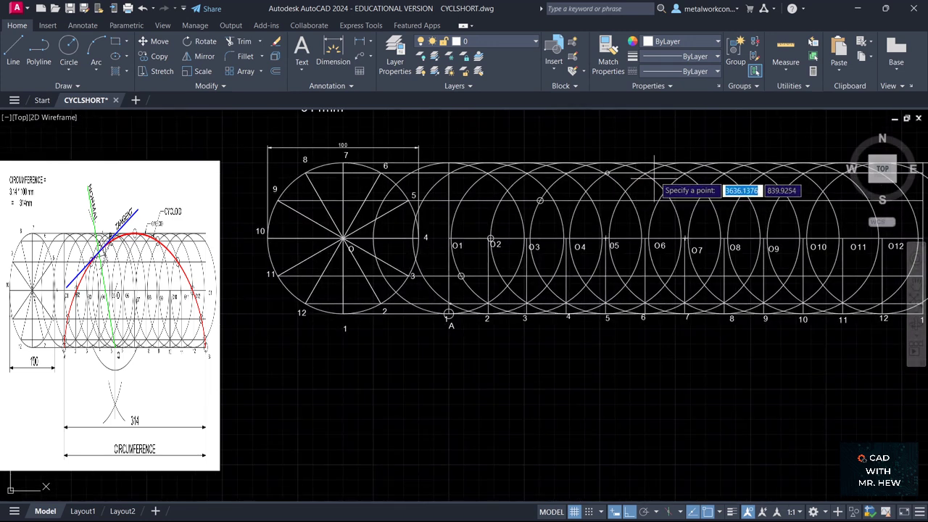
scroll(653, 176, "up", 2)
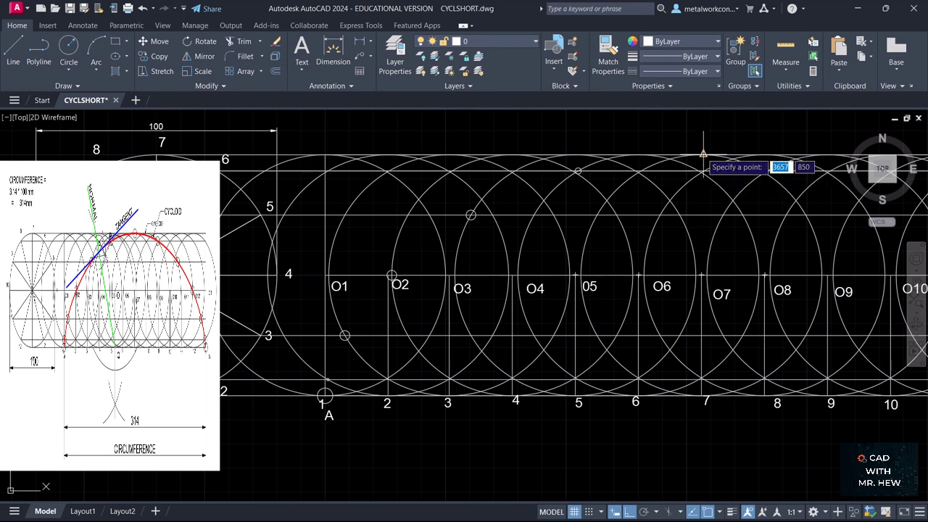
left_click(703, 154)
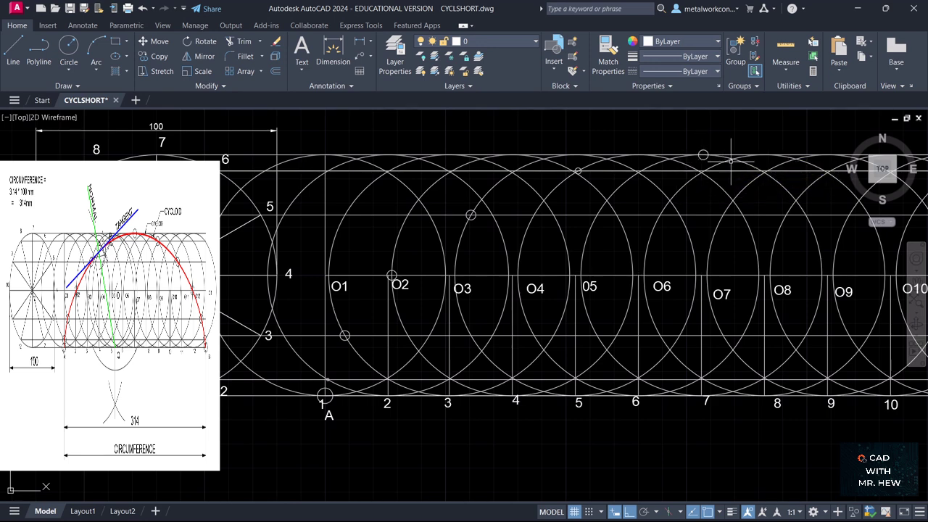
Place points where circle O8 crosses the horizontal line through point 8 and circle O9 crosses the line through point 9, on their B-facing sides.
scroll(846, 196, "down", 1)
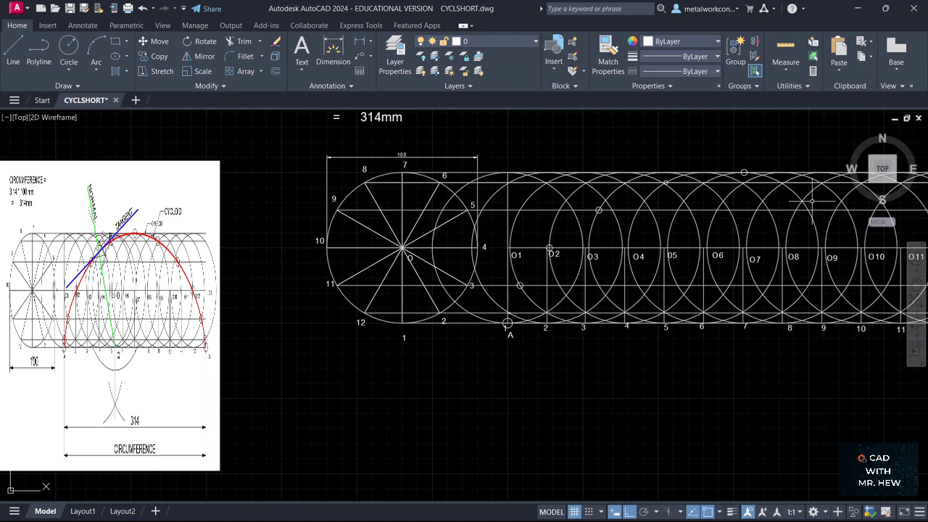
left_click(915, 282)
mouse_move(871, 249)
left_mouse_down()
mouse_move(667, 239)
mouse_move(731, 324)
left_mouse_up()
scroll(731, 324, "up", 2)
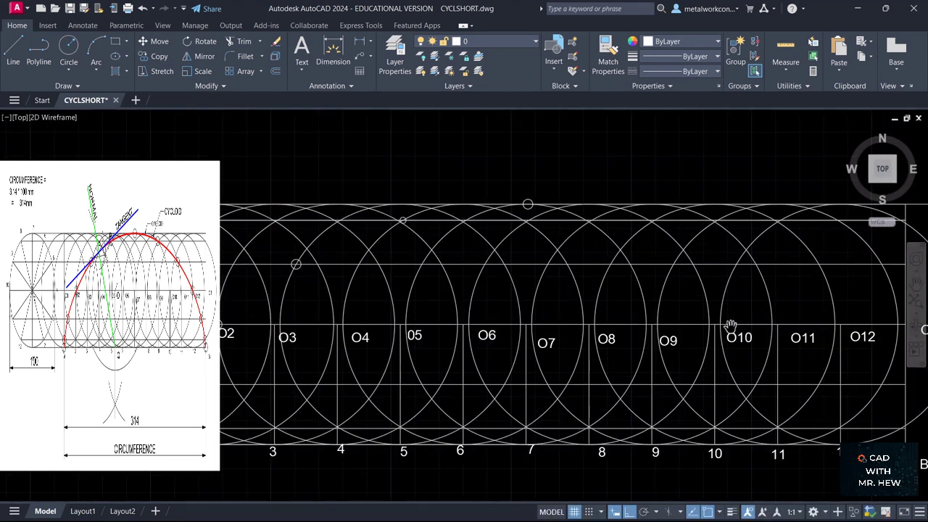
scroll(680, 217, "up", 2)
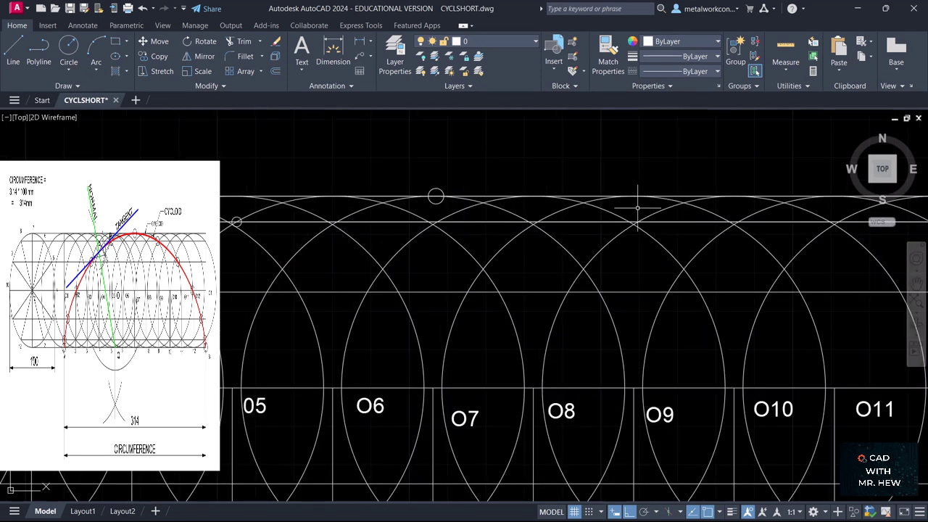
key("p")
key("Return")
key("Escape")
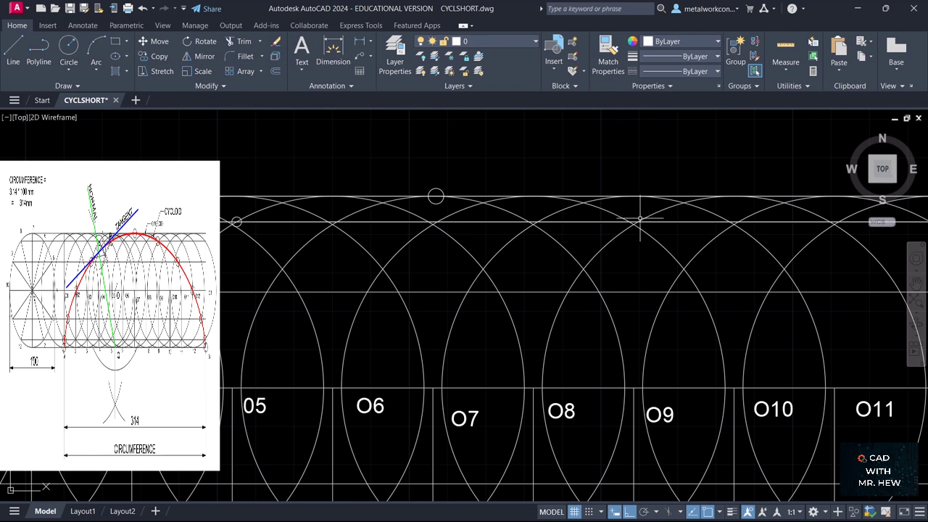
type("p")
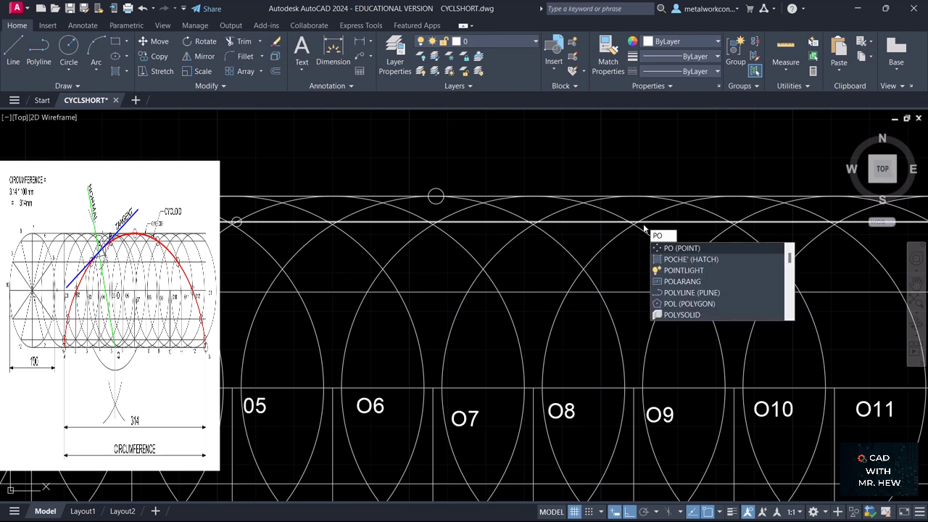
left_click(700, 249)
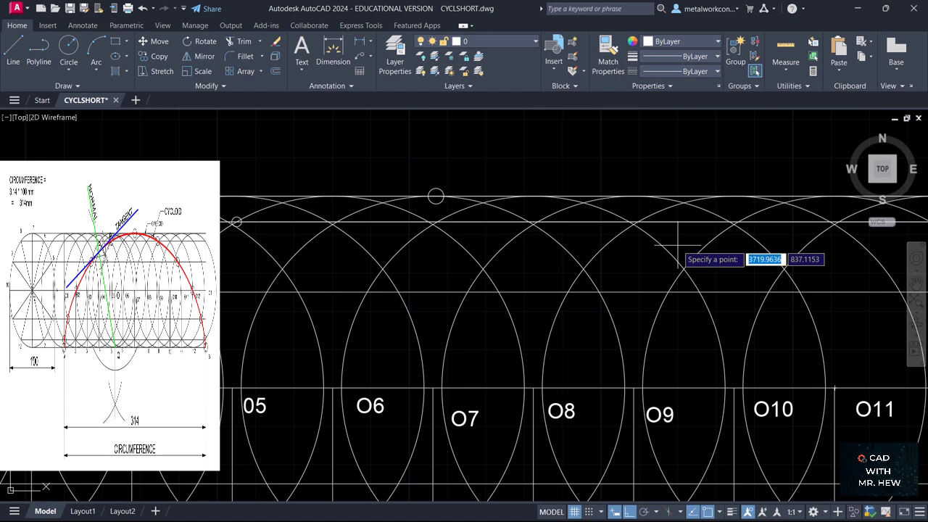
left_click(630, 222)
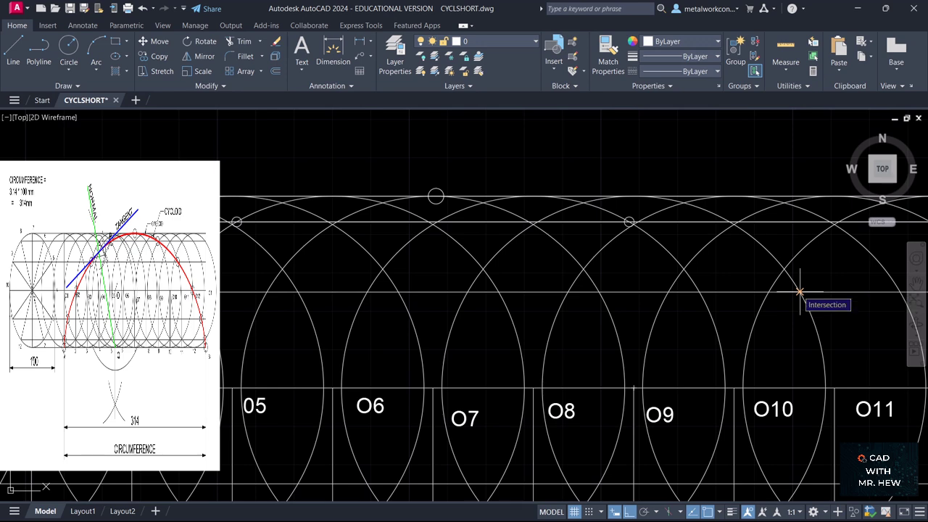
left_click(799, 293)
Place points where circle O10 crosses the centre line and circles O11 and O12 cross the lines through points 11 and 12, plus one at B.
scroll(800, 292, "down", 4)
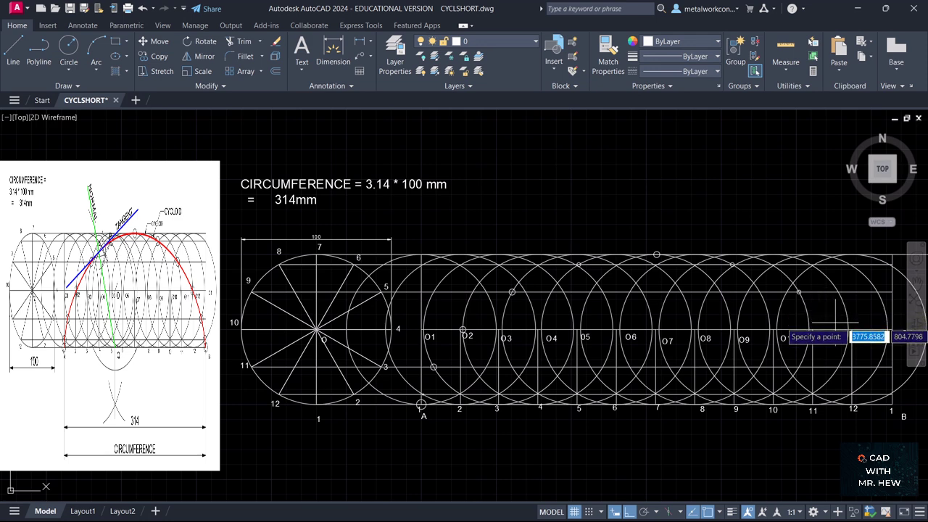
scroll(836, 323, "up", 2)
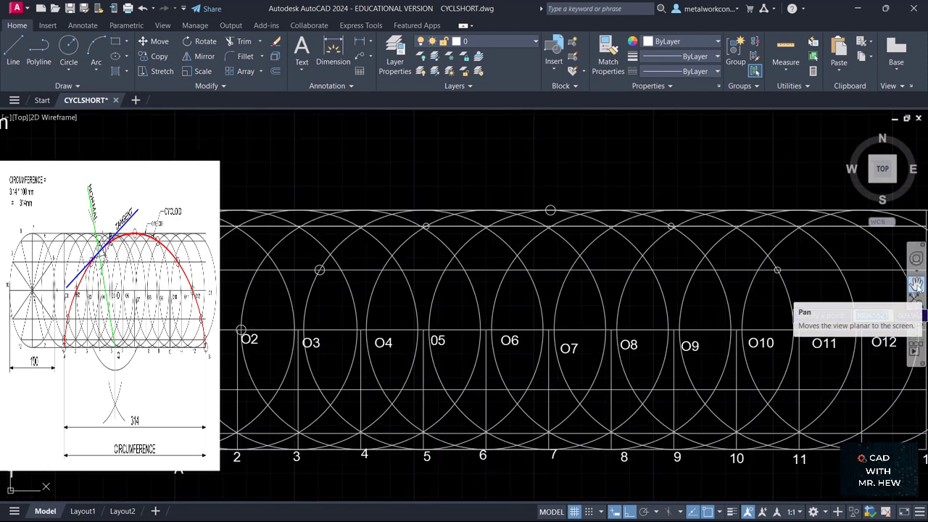
left_click(916, 284)
left_click_drag(873, 290, 725, 269)
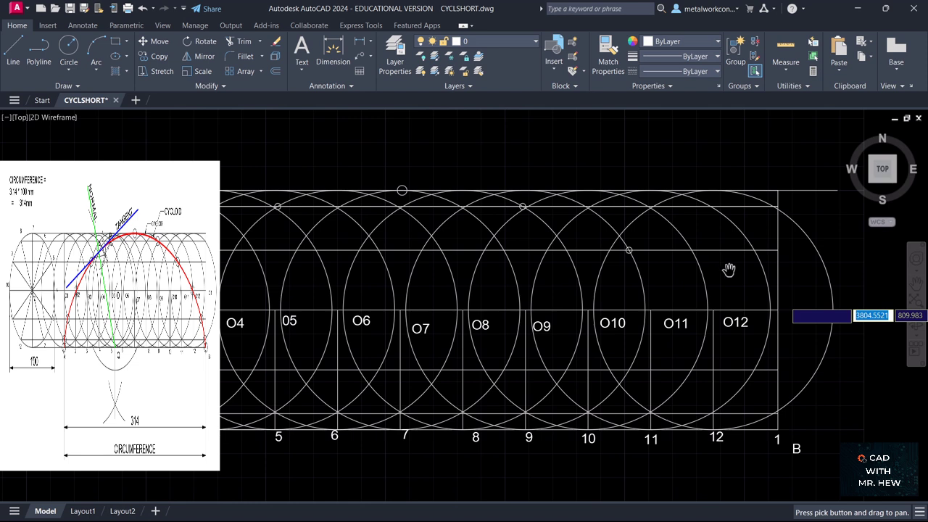
key("Escape")
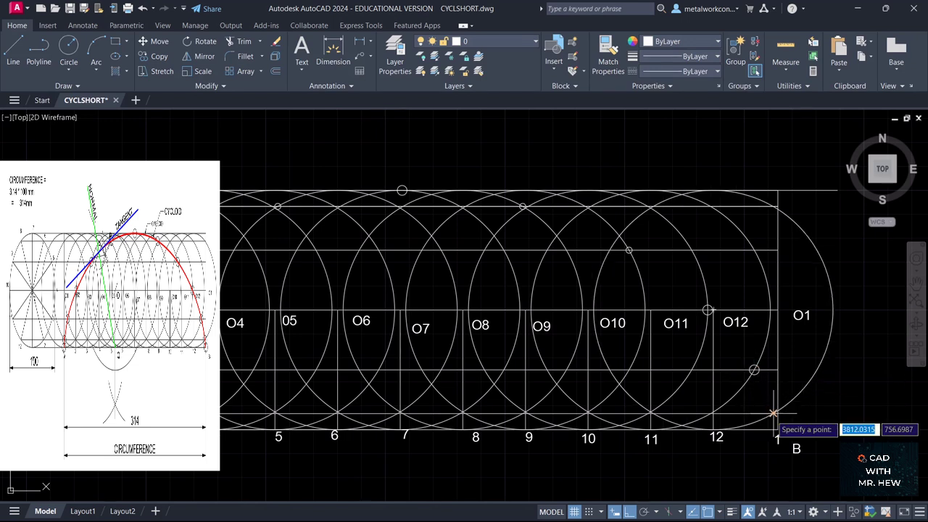
left_click(773, 414)
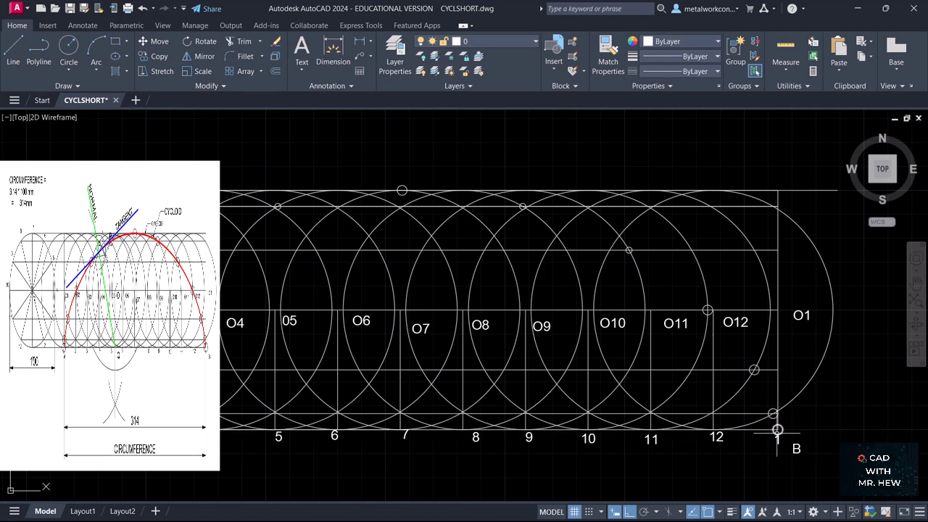
scroll(786, 421, "down", 4)
scroll(794, 406, "up", 3)
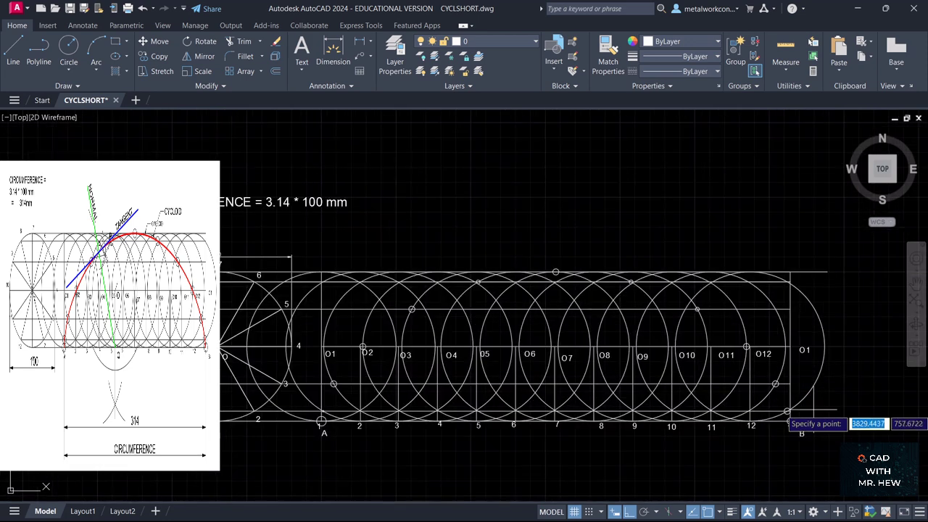
key("Escape")
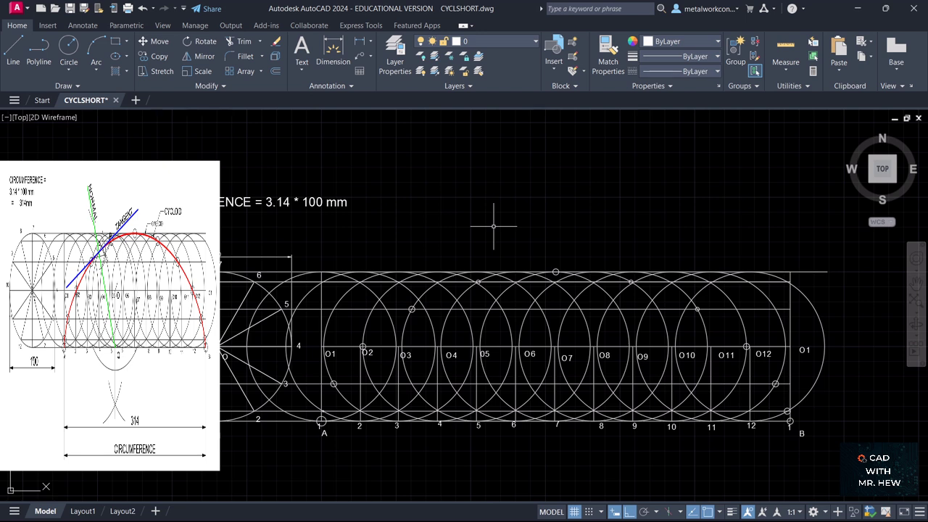
Start a fit-point spline at A and run it through the plotted points on the rising side up to the topmost point above 7.
left_click(65, 86)
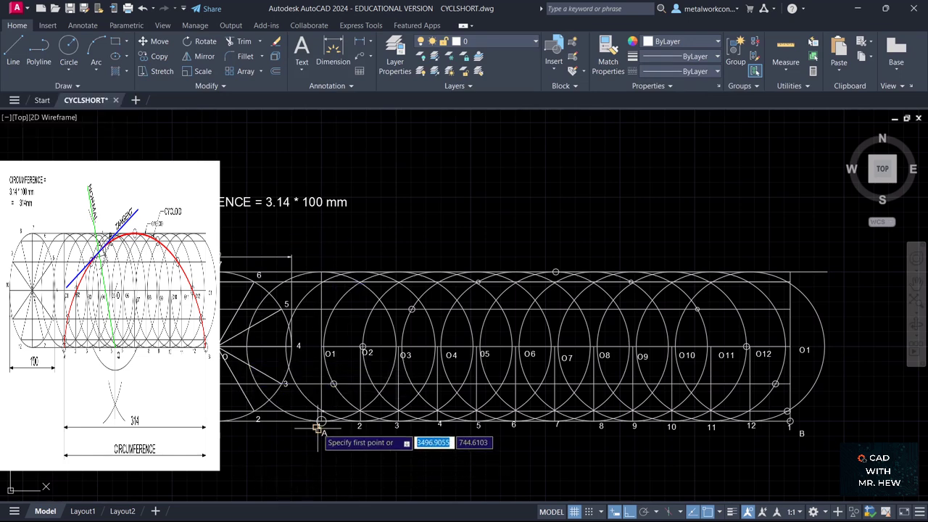
scroll(322, 422, "up", 2)
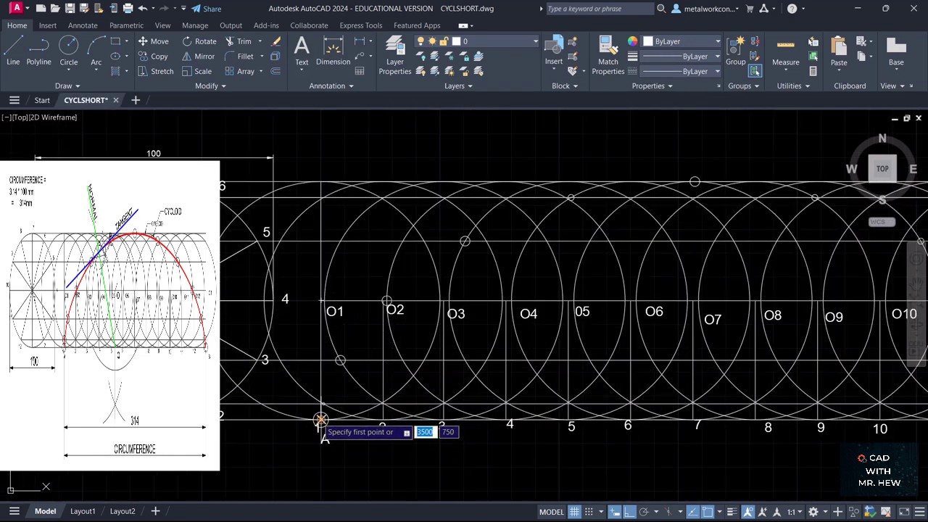
left_click(321, 420)
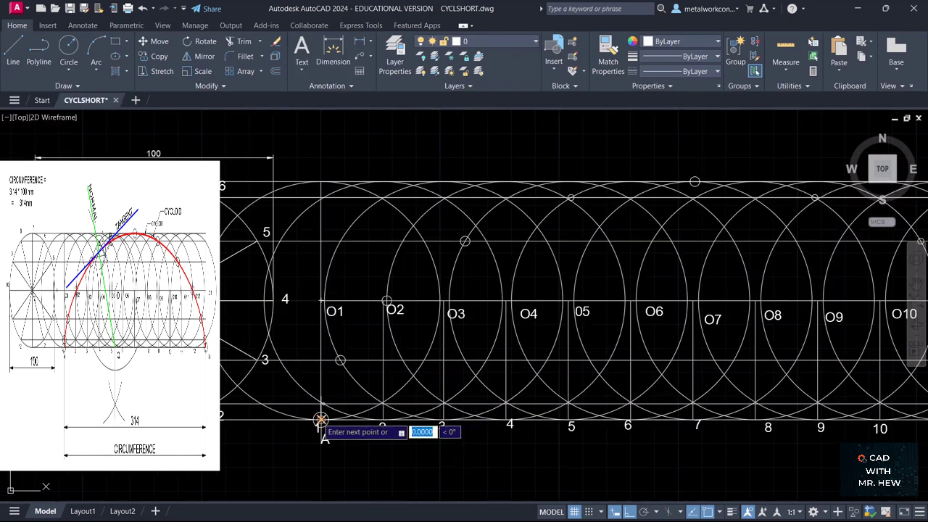
left_click(340, 361)
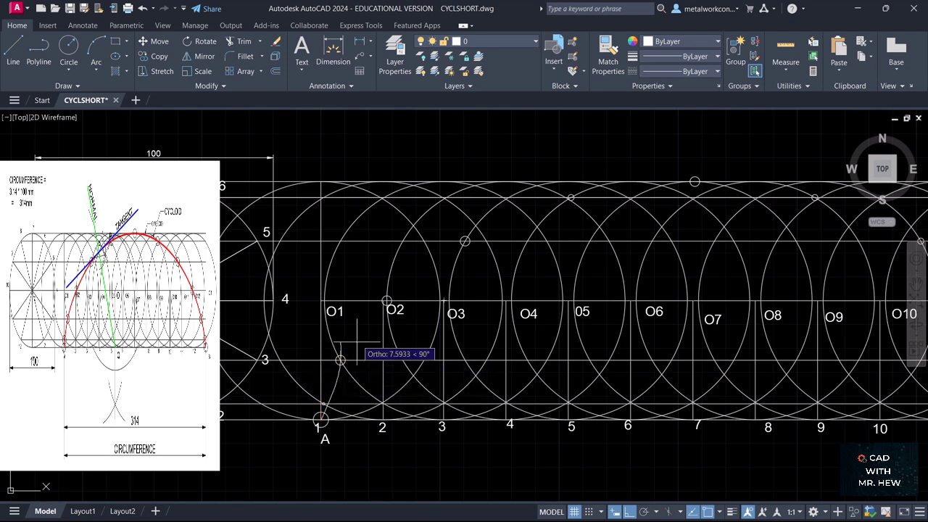
left_click(386, 300)
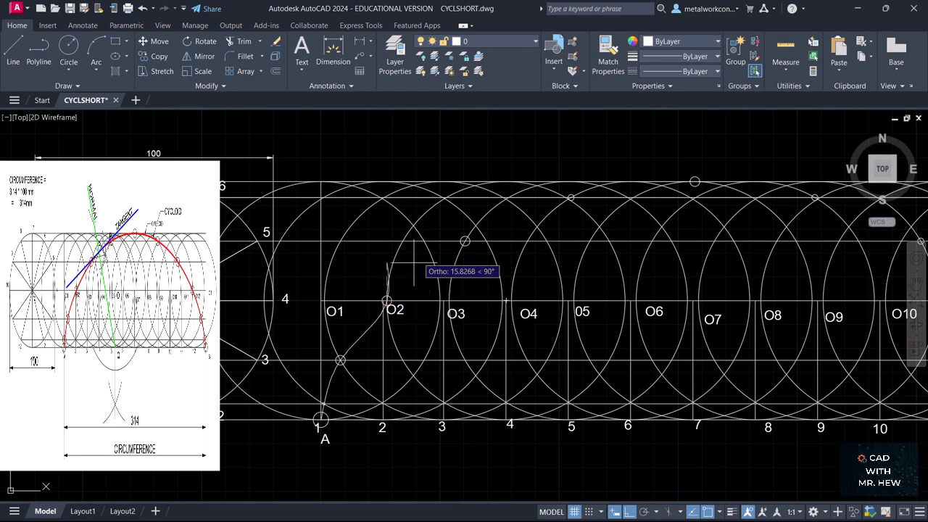
left_click(464, 240)
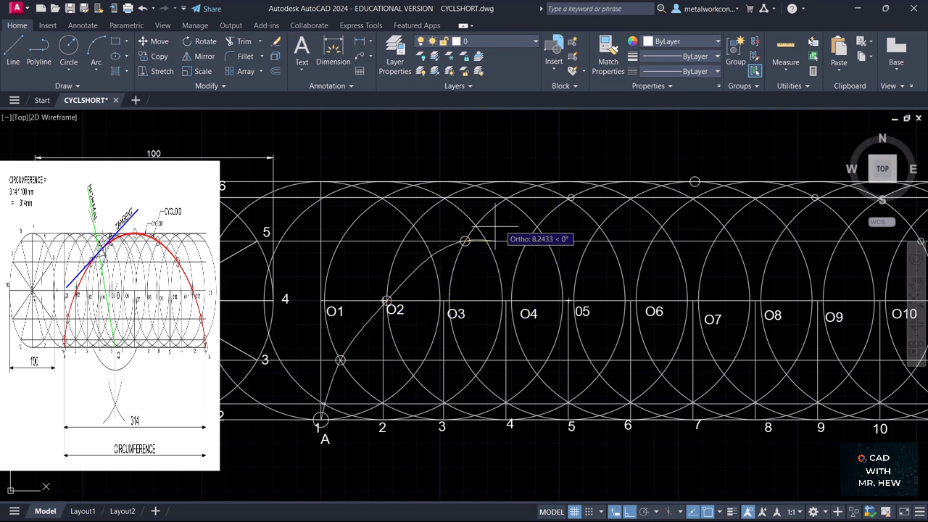
left_click(572, 197)
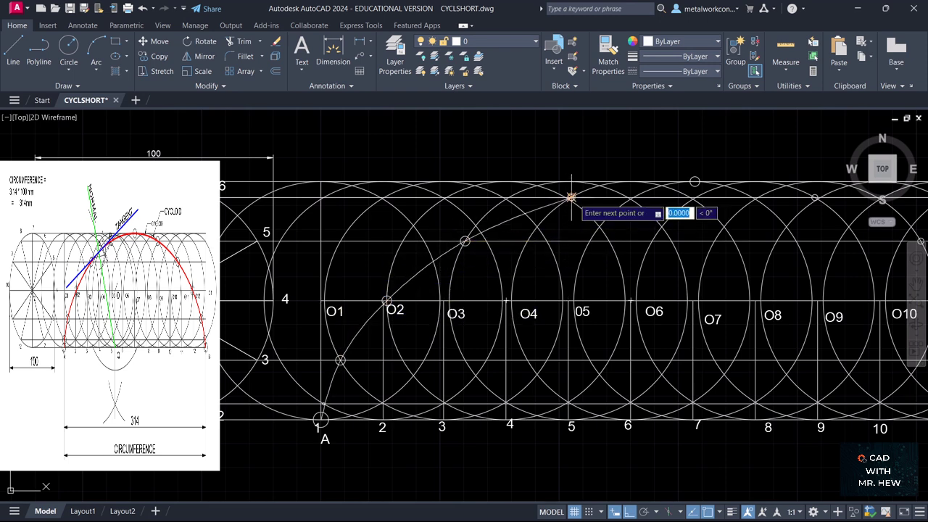
left_click(695, 182)
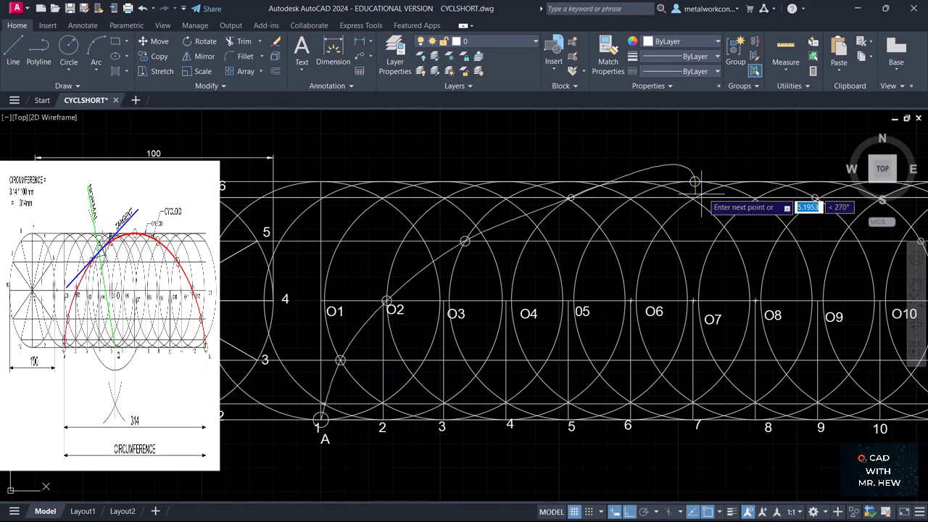
Continue the spline through the plotted points on circles O8 and O9 on the descending side.
scroll(789, 180, "down", 4)
scroll(792, 180, "up", 2)
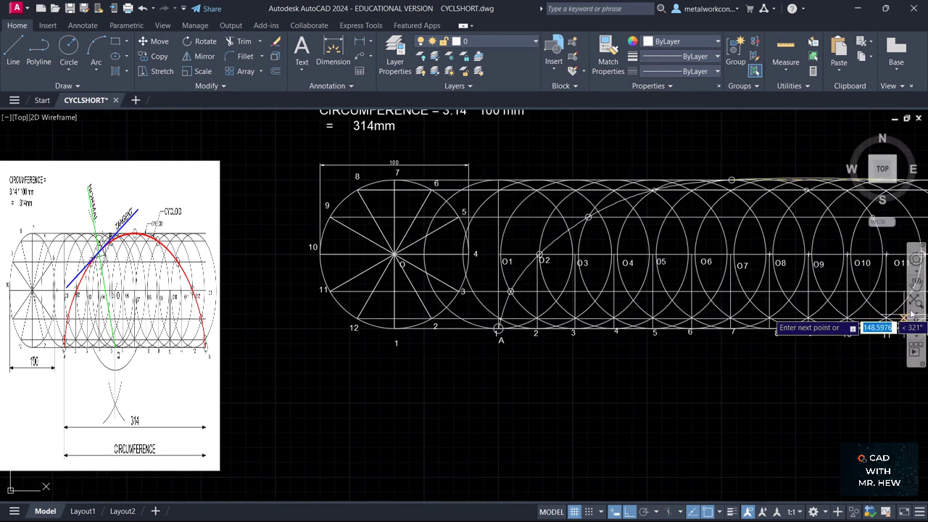
left_click(916, 283)
left_click_drag(899, 269, 638, 277)
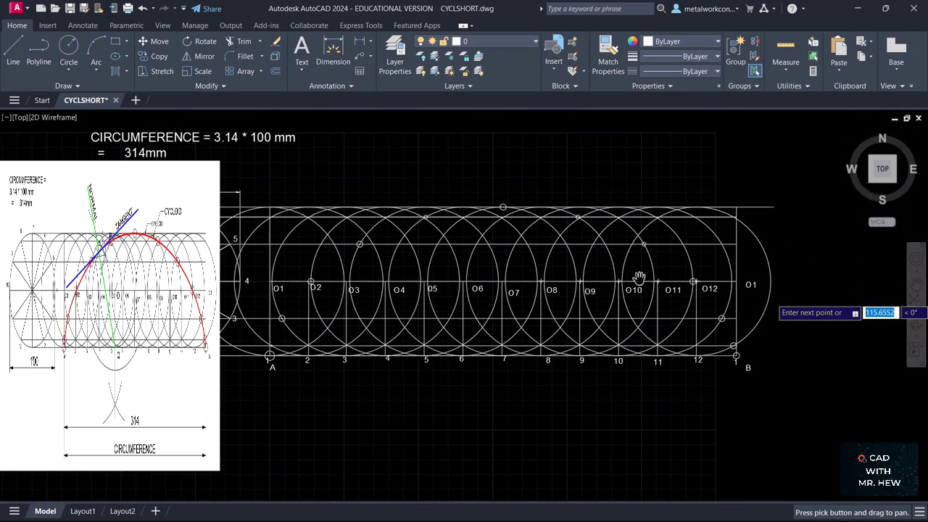
key("Escape")
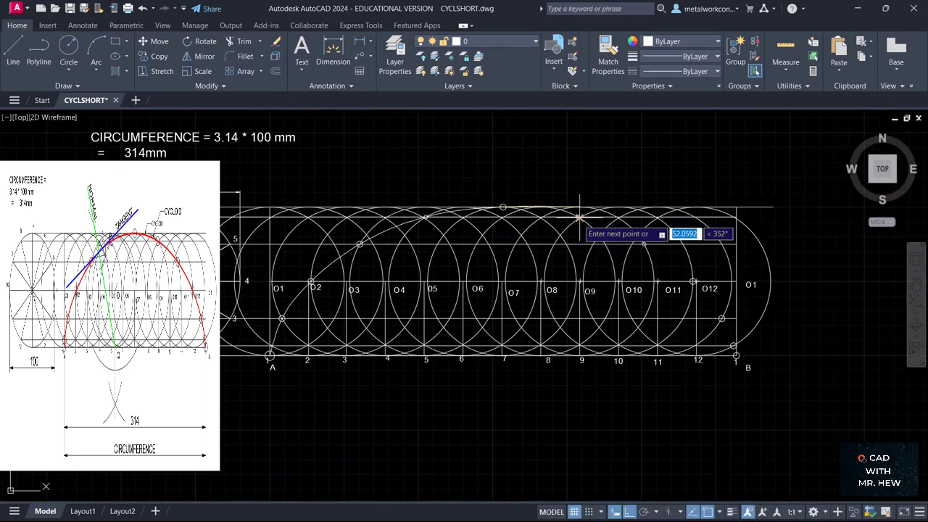
scroll(572, 221, "up", 4)
scroll(572, 221, "up", 2)
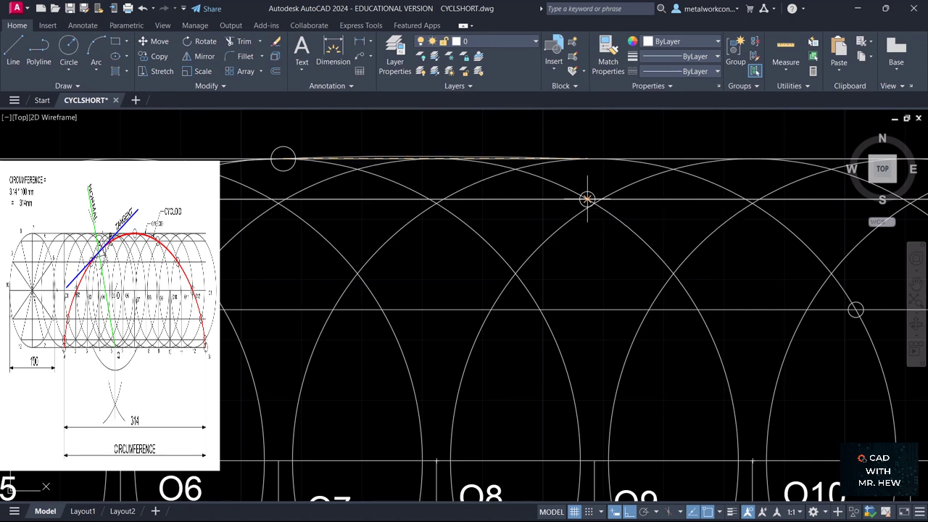
left_click(588, 199)
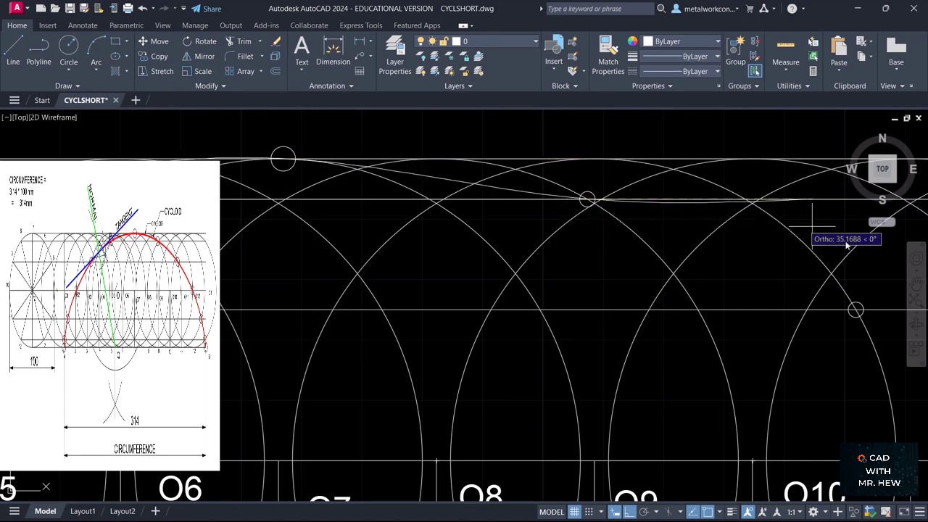
left_click(856, 309)
Continue the spline through the plotted points on circles O10, O11 and O12 and finish it at B.
scroll(855, 309, "down", 5)
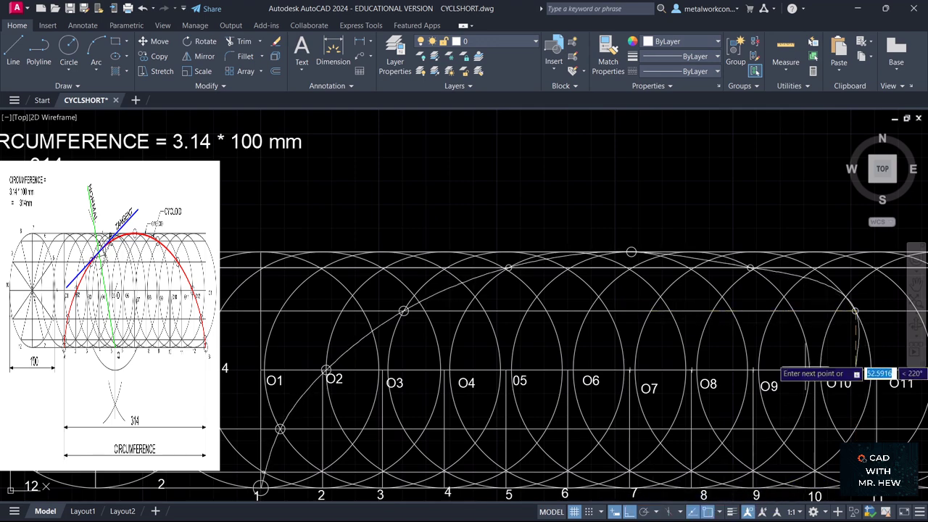
left_click(917, 287)
mouse_move(871, 300)
left_mouse_down()
mouse_move(786, 297)
mouse_move(670, 229)
left_mouse_up()
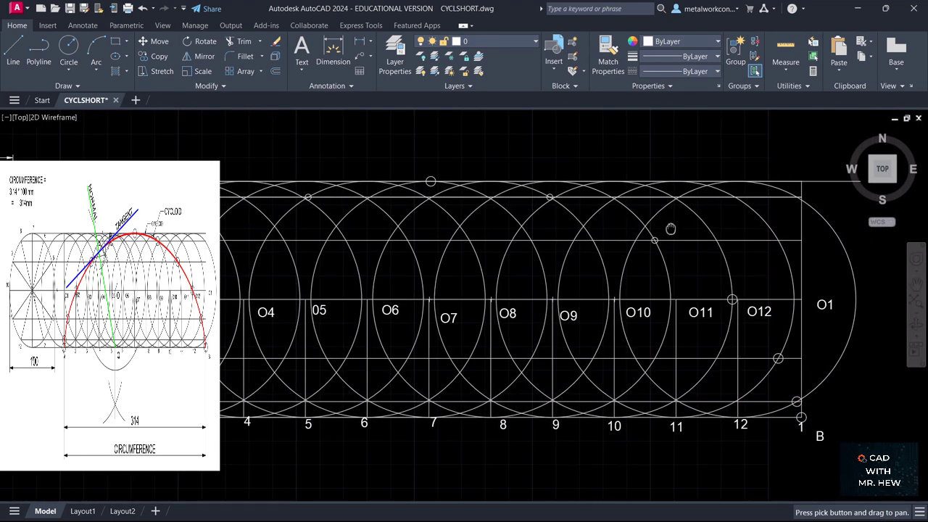
key("Escape")
left_click(732, 298)
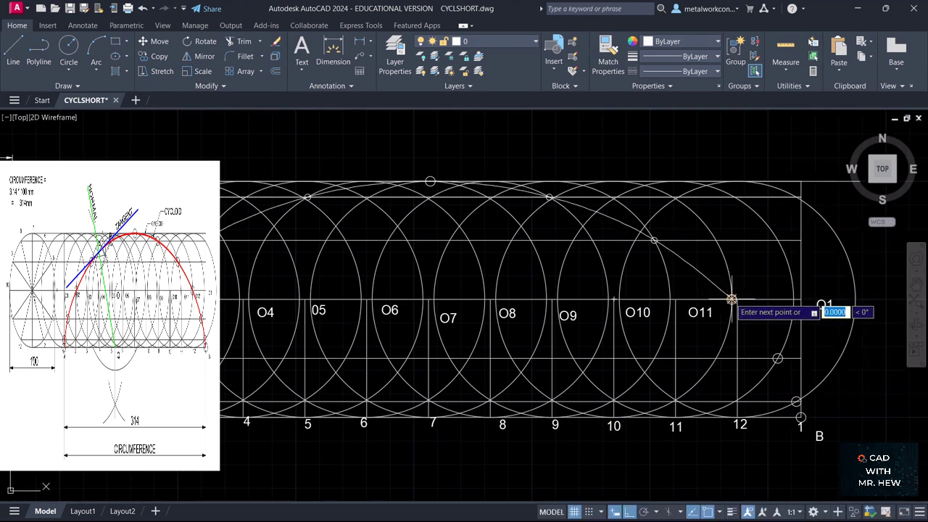
left_click(777, 358)
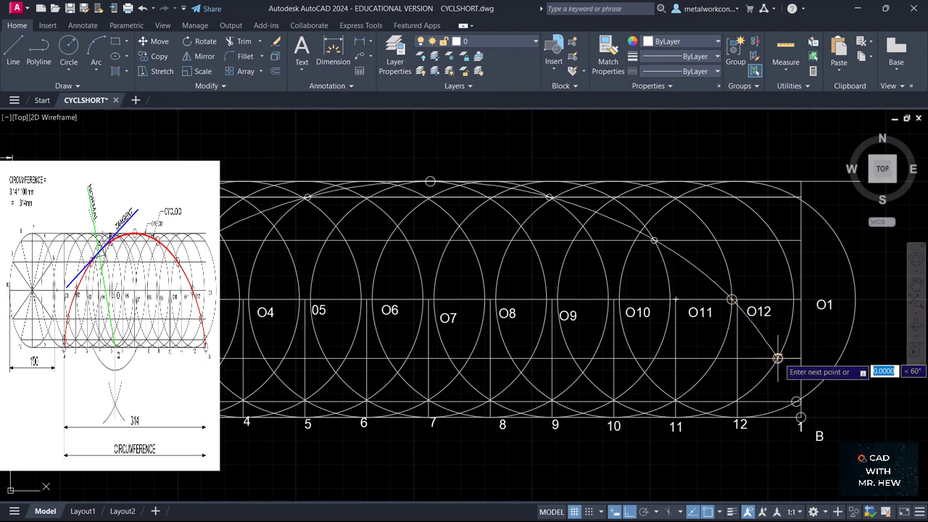
left_click(796, 401)
left_click(801, 418)
key("Return")
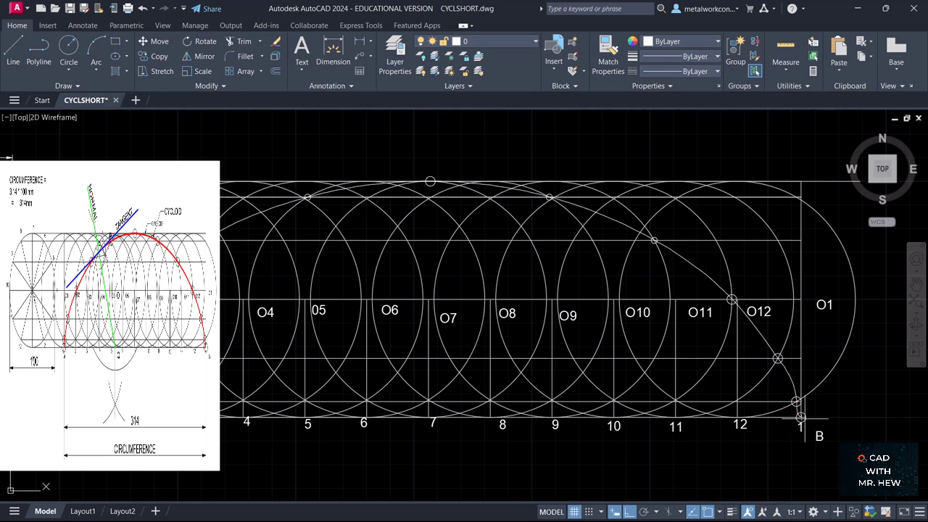
scroll(800, 467, "down", 4)
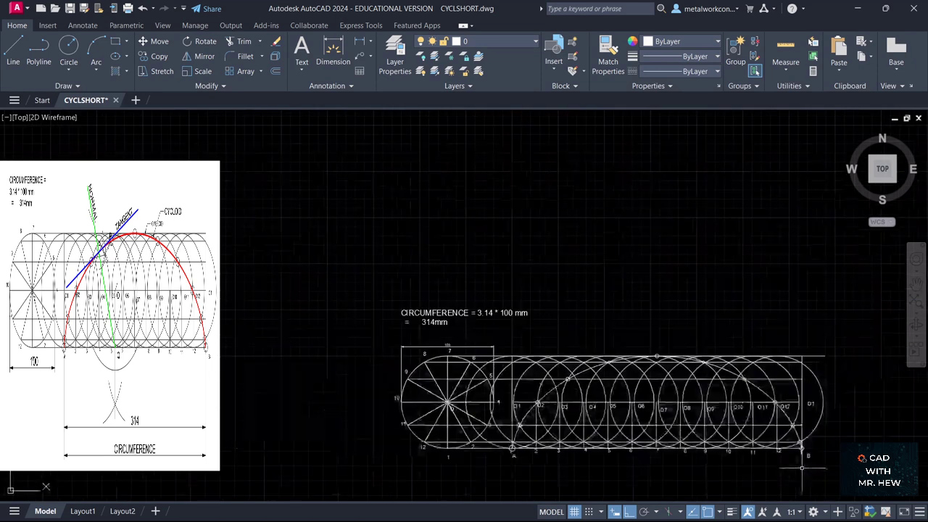
scroll(802, 472, "up", 3)
scroll(870, 425, "down", 2)
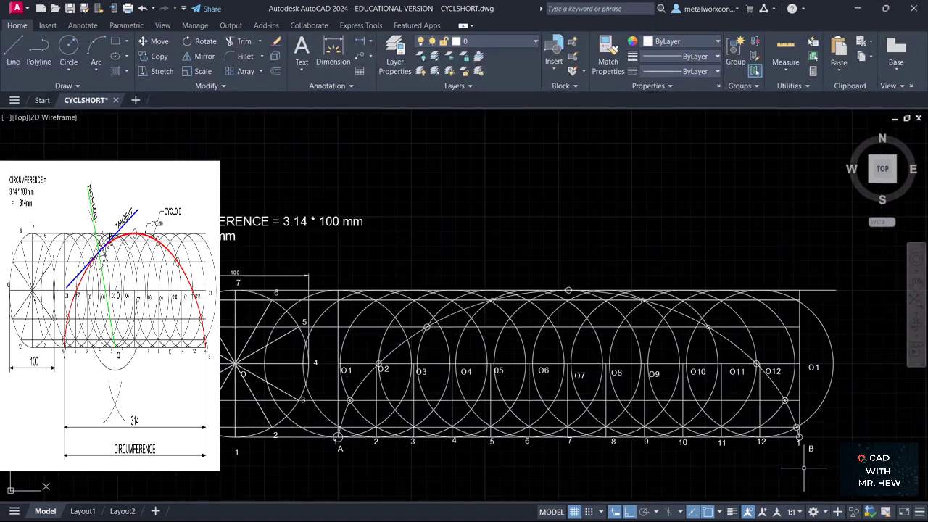
left_click(916, 282)
left_click_drag(816, 276, 839, 188)
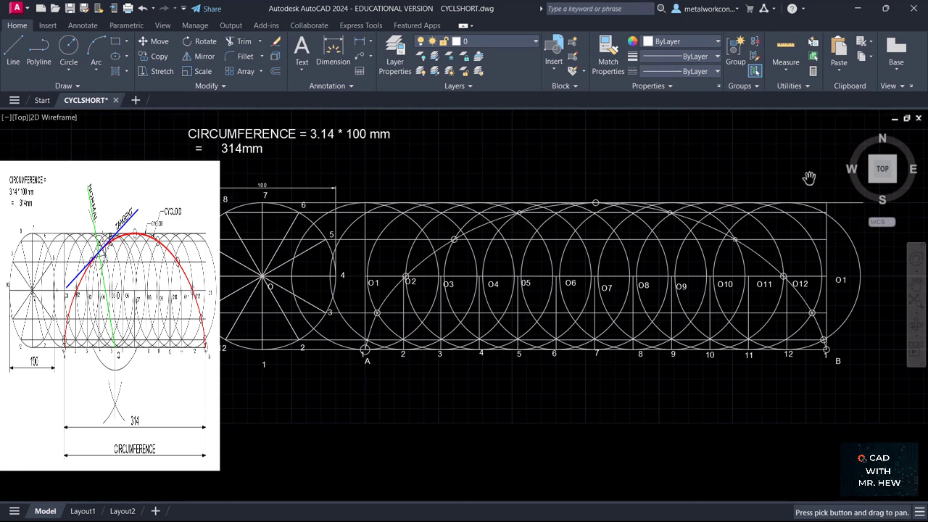
Create a new layer named outline and set its lineweight to 0.30 mm.
key("Escape")
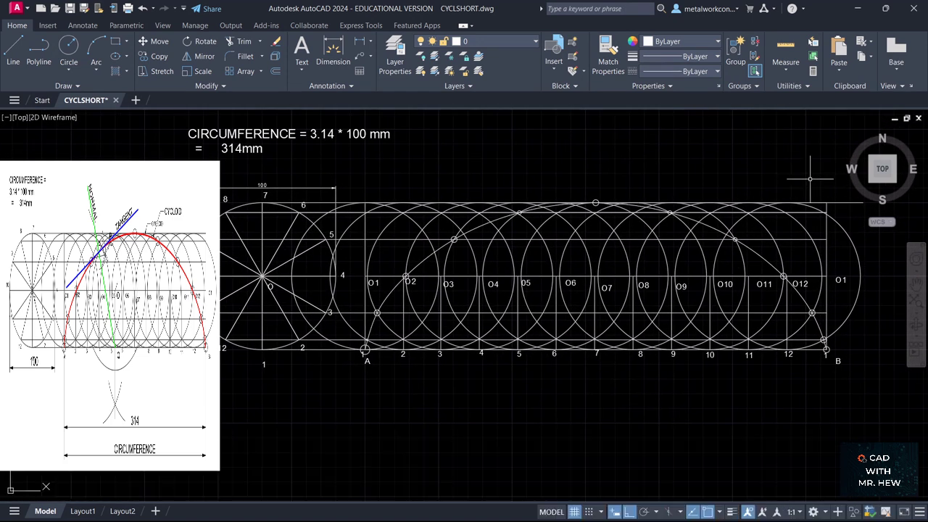
left_click(758, 255)
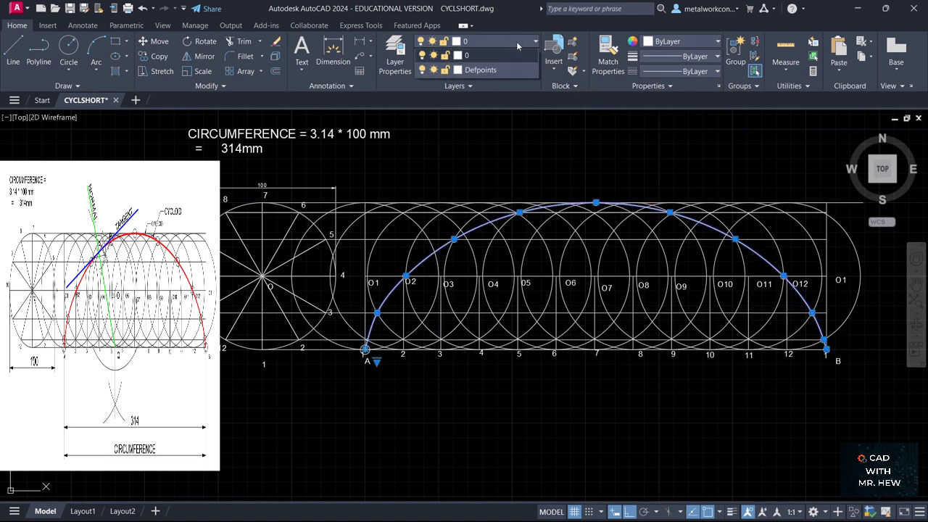
left_click(397, 48)
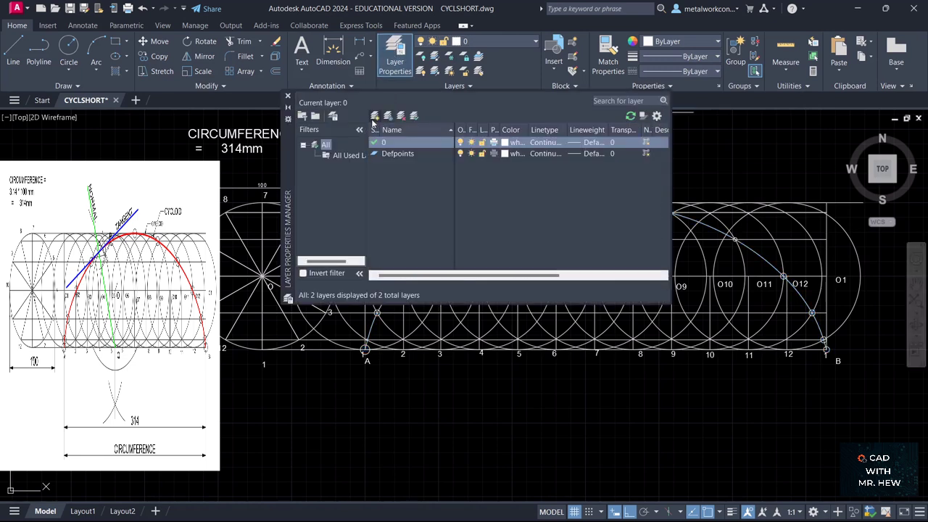
left_click(375, 117)
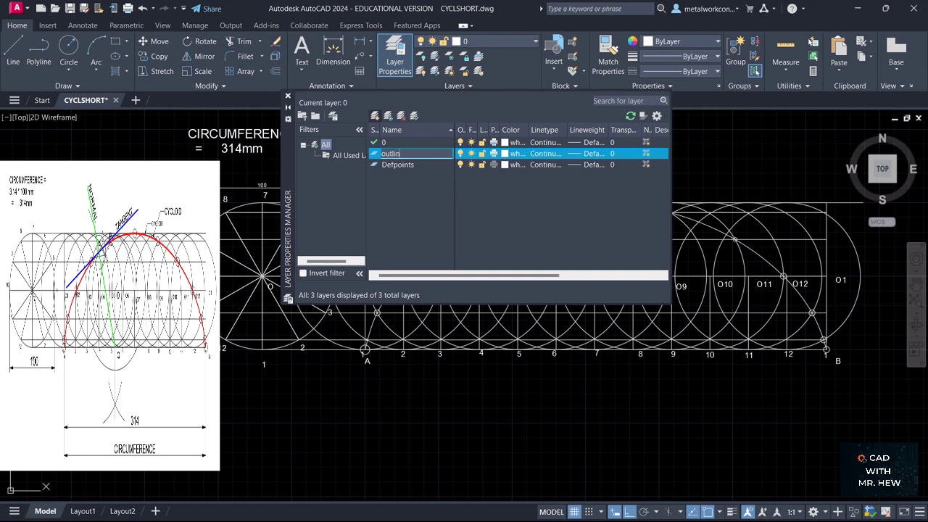
key("Return")
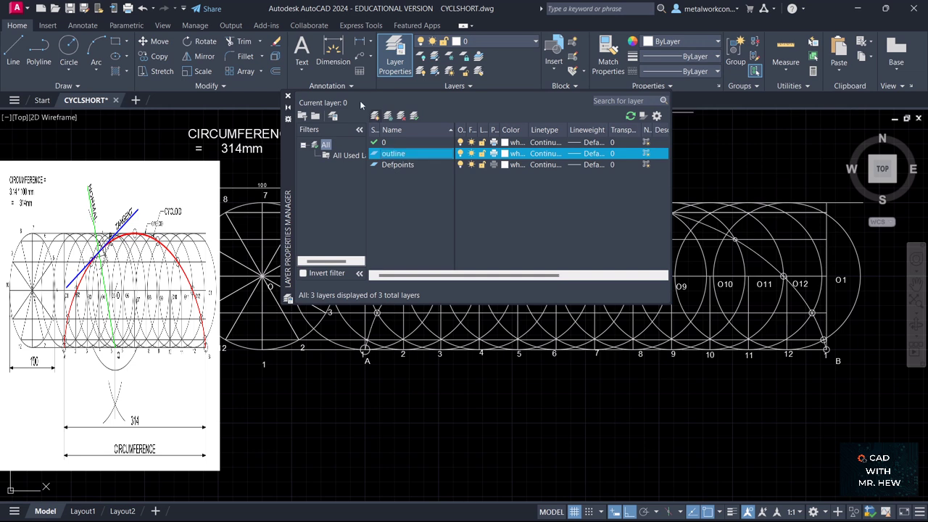
left_click(588, 157)
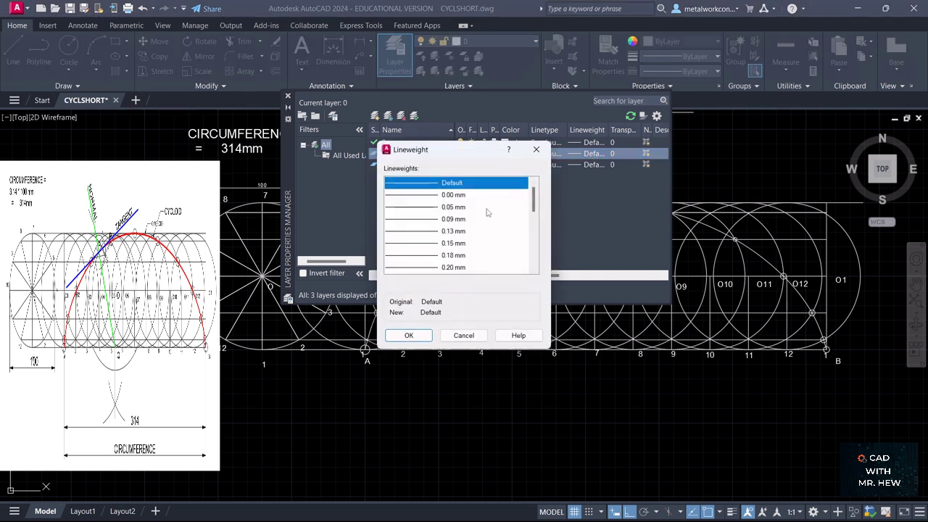
scroll(487, 212, "down", 3)
left_click(424, 220)
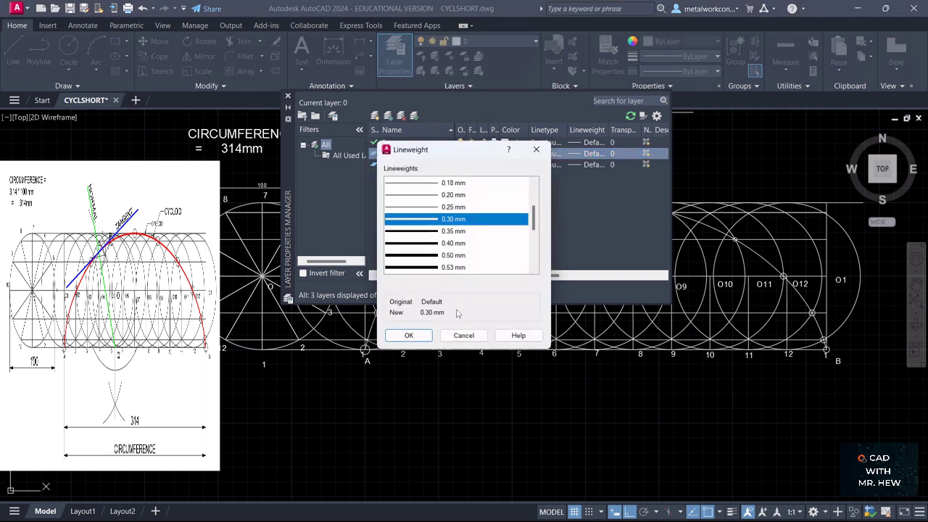
left_click(409, 336)
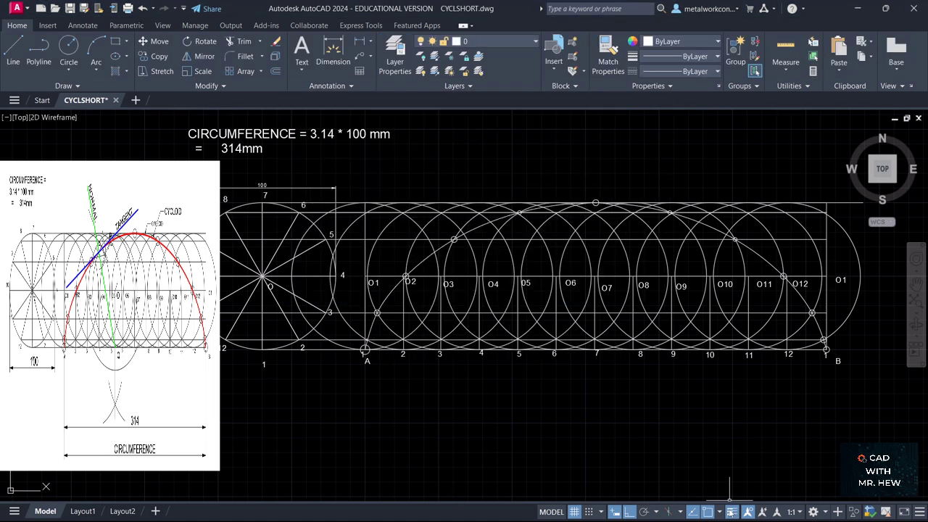
Move the cycloid spline from A to B onto the outline layer.
left_click(763, 258)
left_click(502, 42)
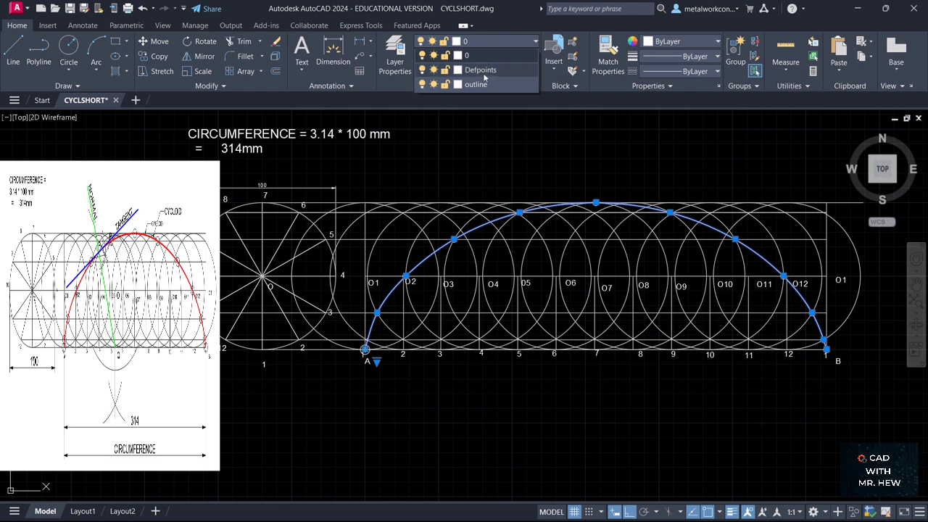
left_click(478, 81)
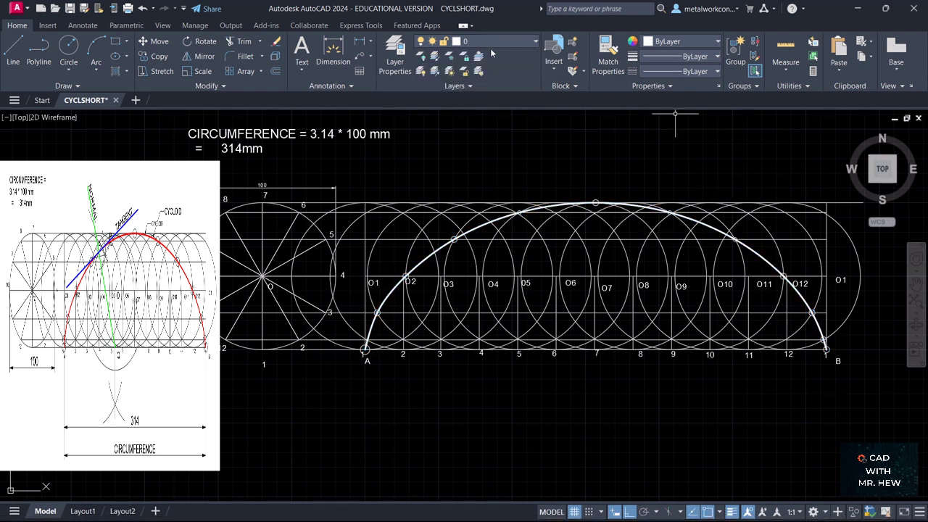
Add a leader with the text CYCLOID pointing to the curve just past its topmost point.
left_click(357, 58)
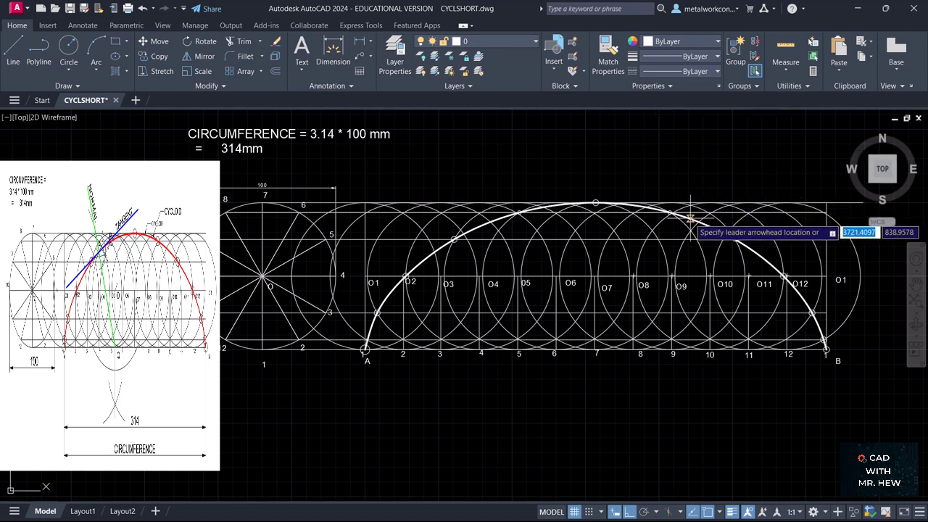
key("Escape")
scroll(656, 123, "up", 3)
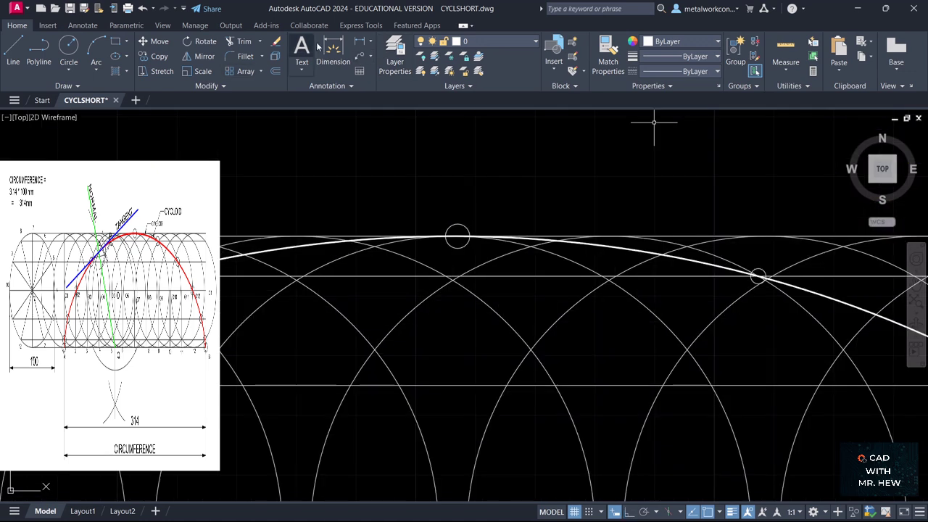
left_click(357, 59)
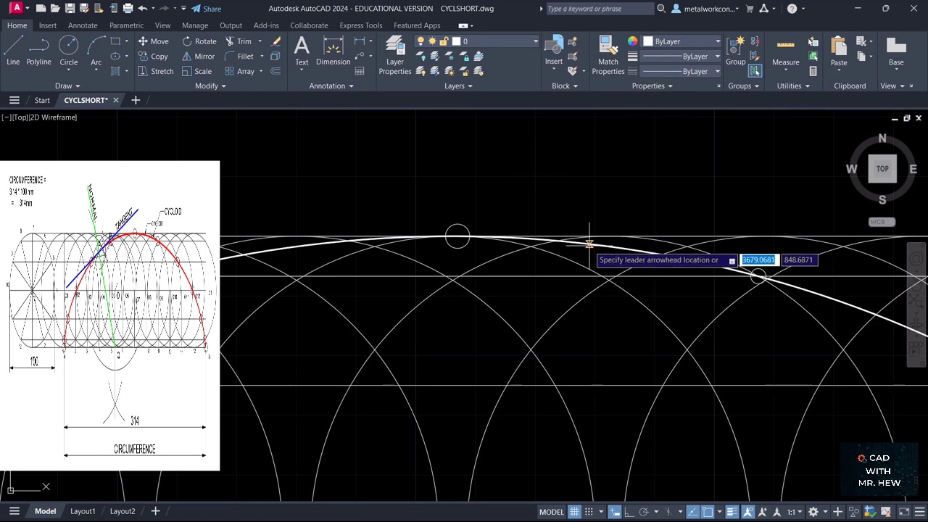
left_click(589, 243)
left_click(622, 186)
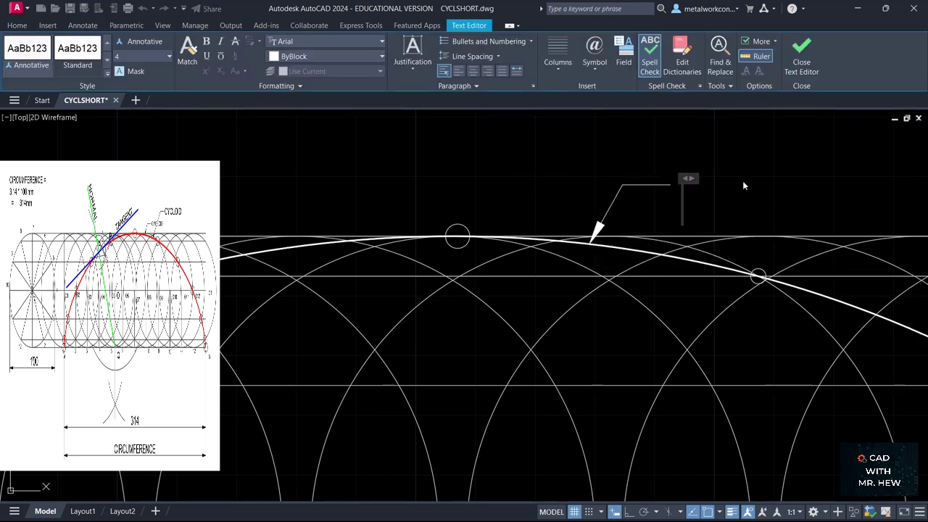
type("C")
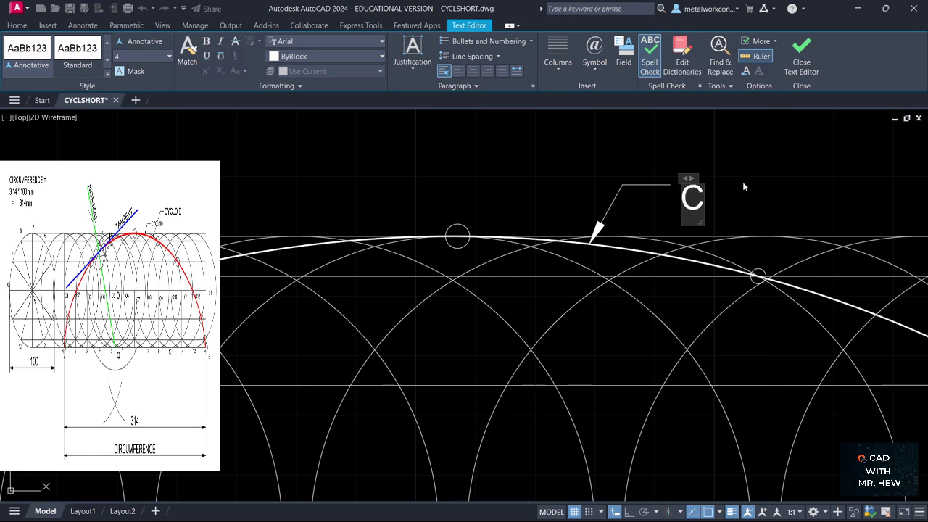
type("YCL")
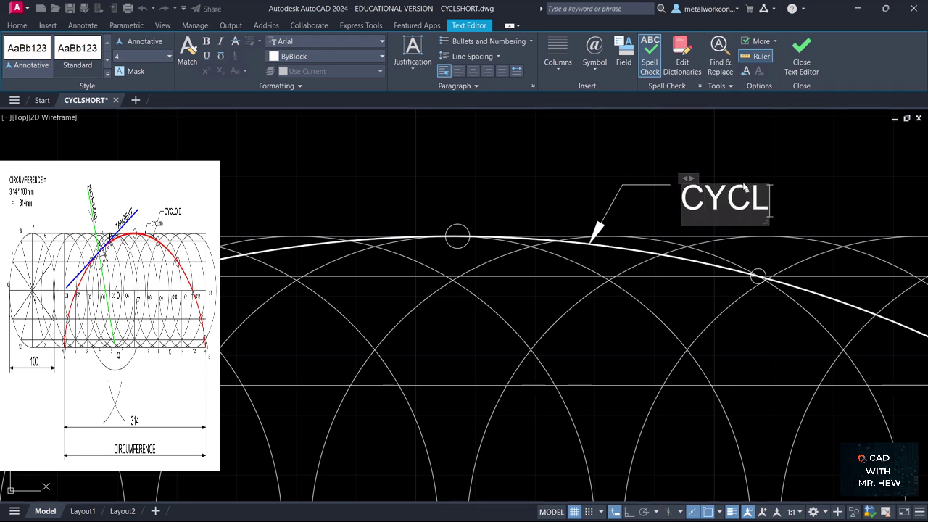
type("OID")
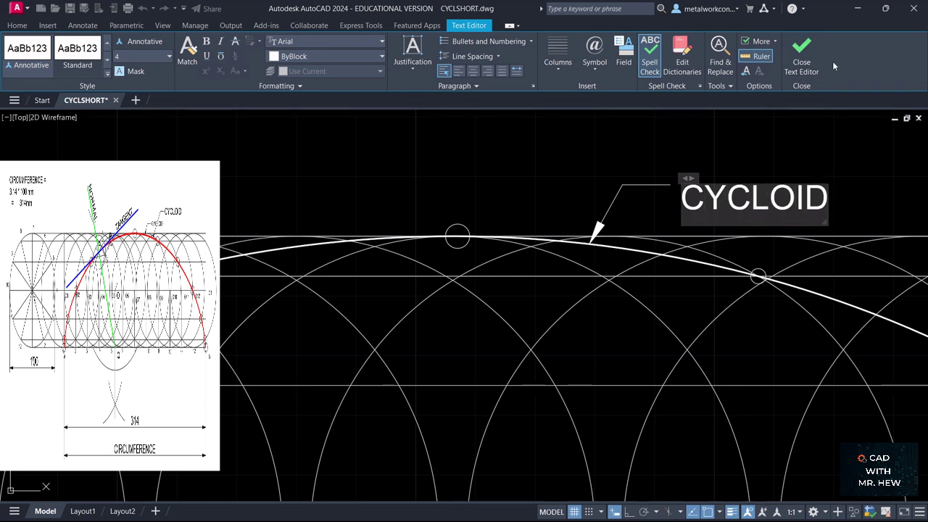
left_click(800, 124)
Create a new layer named CONSTRUCTION with default properties.
scroll(806, 128, "down", 3)
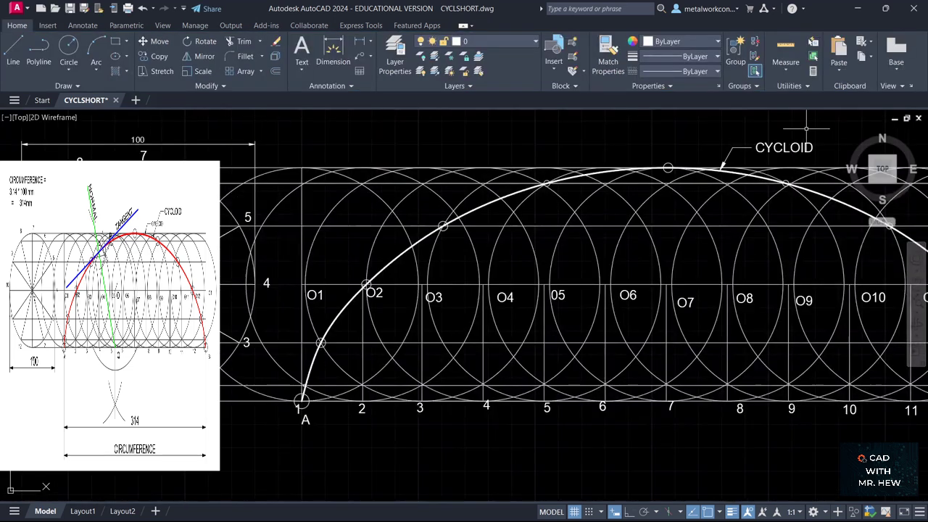
scroll(840, 163, "down", 2)
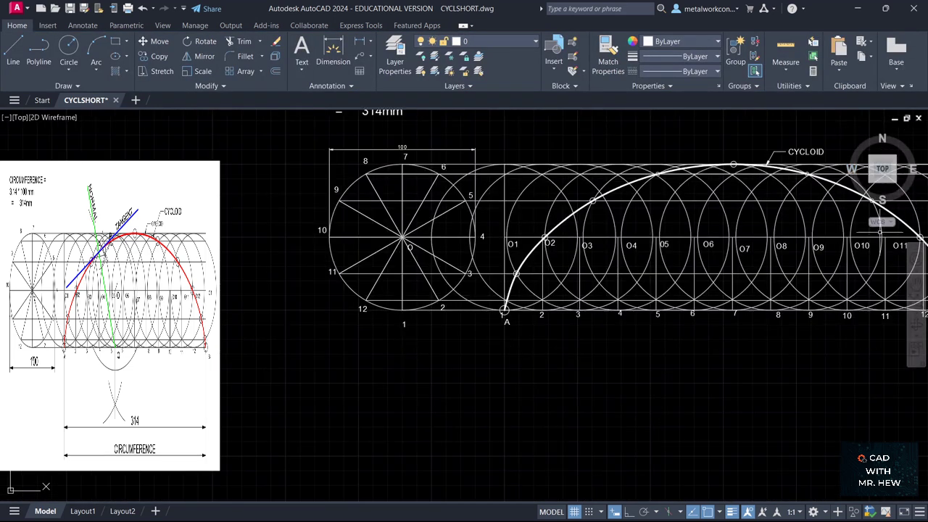
left_click(914, 287)
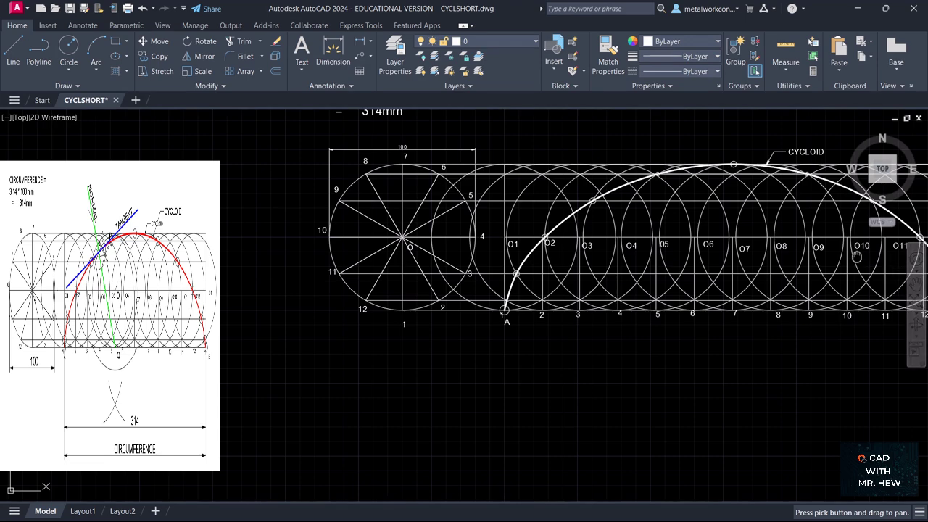
mouse_move(859, 261)
left_mouse_down()
mouse_move(747, 254)
mouse_move(752, 371)
left_mouse_up()
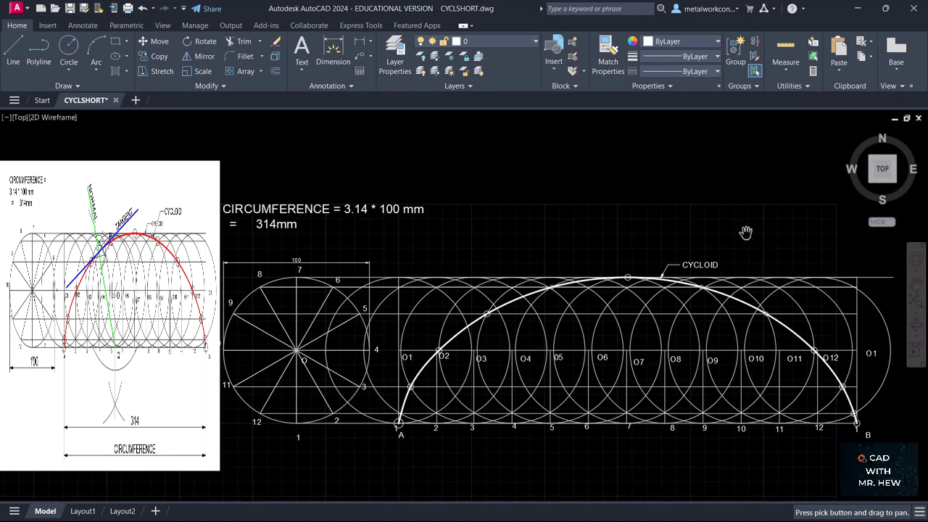
key("Escape")
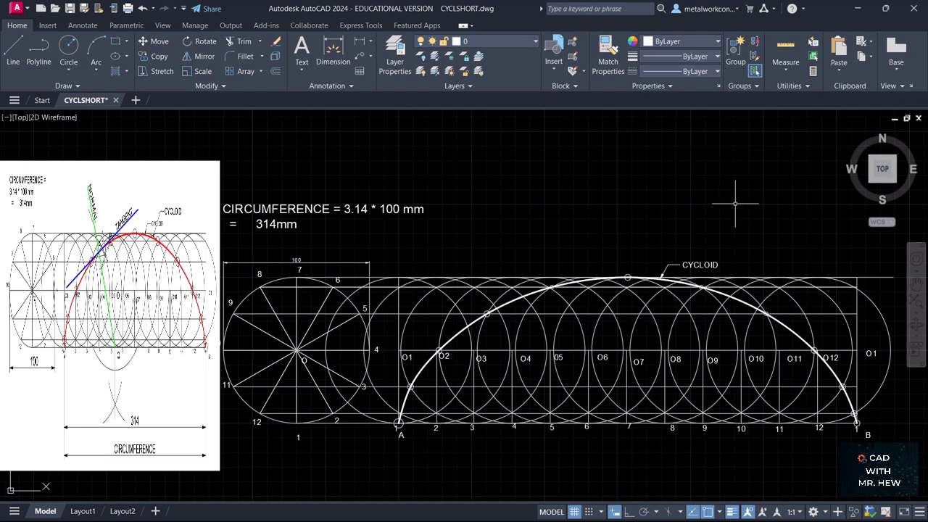
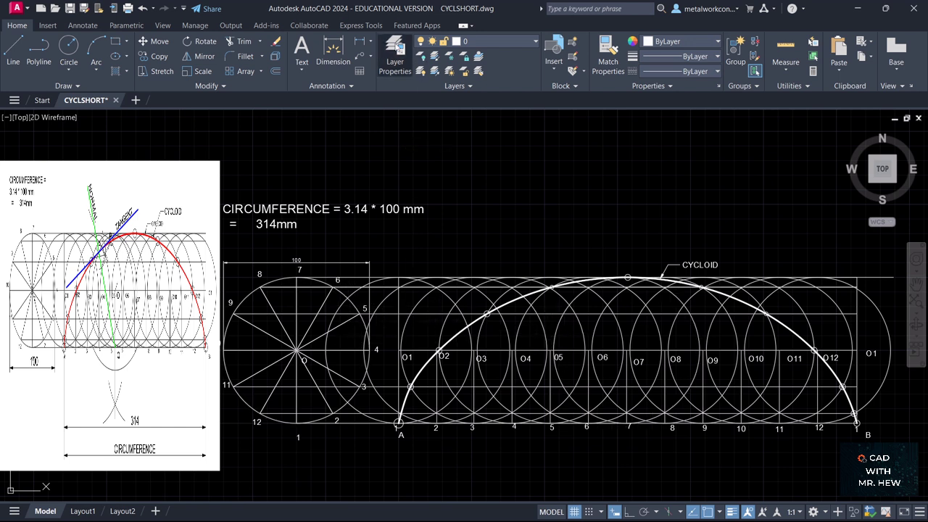
left_click(396, 52)
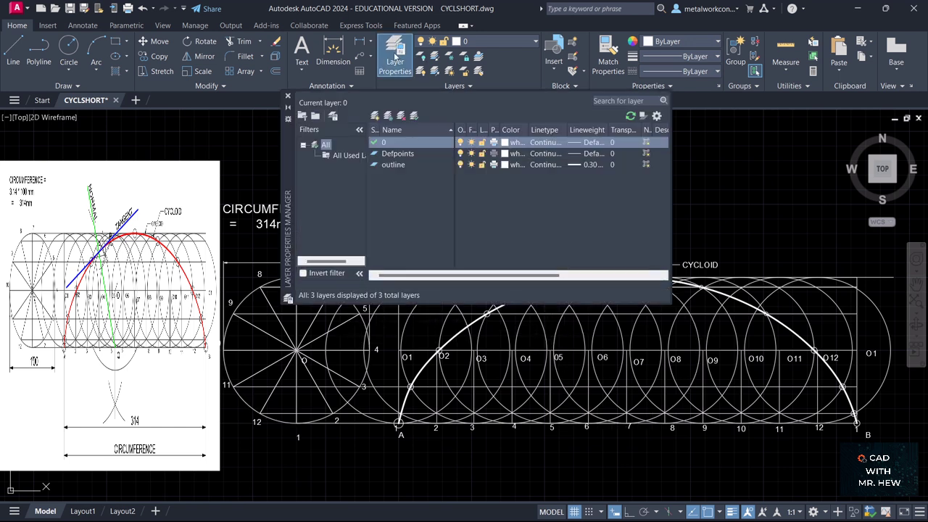
left_click(375, 117)
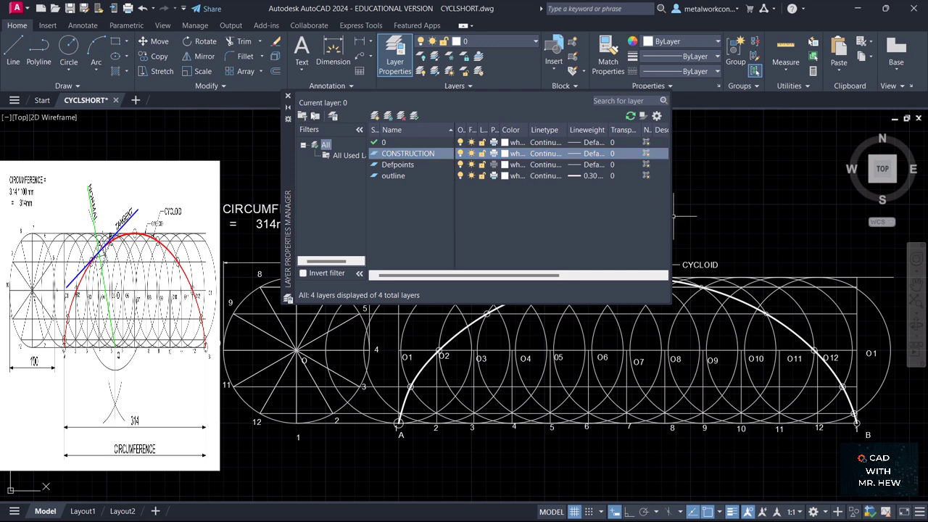
left_click(288, 96)
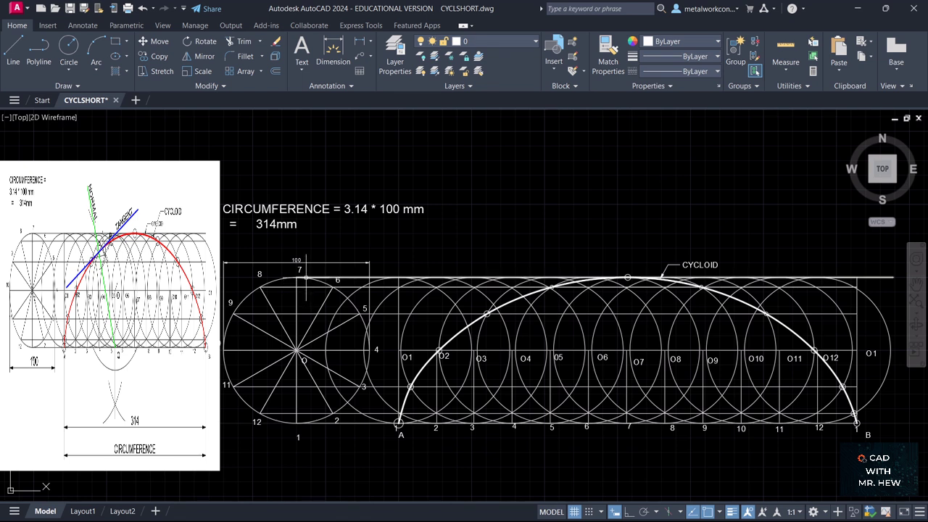
Move the 100 mm dimension, the divided starting circle, the horizontal construction lines and the circumference text to the CONSTRUCTION layer.
left_click(310, 262)
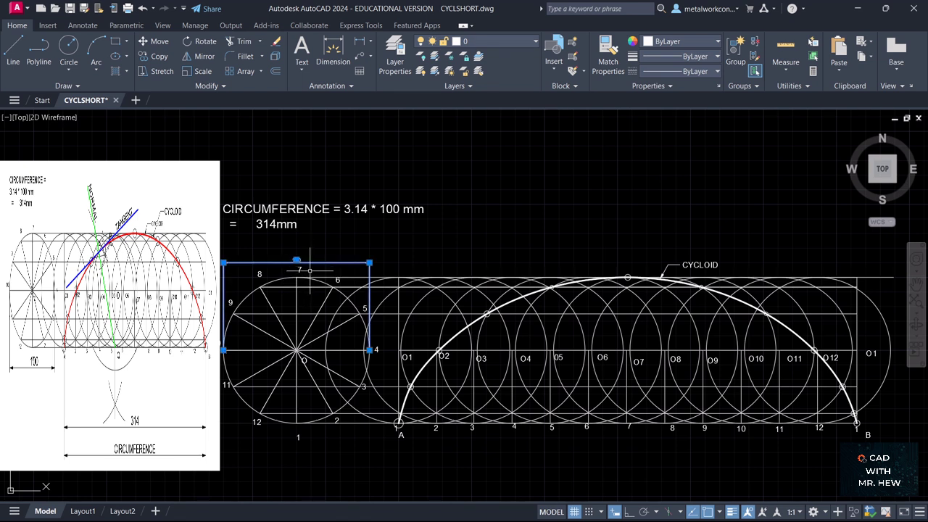
left_click(316, 280)
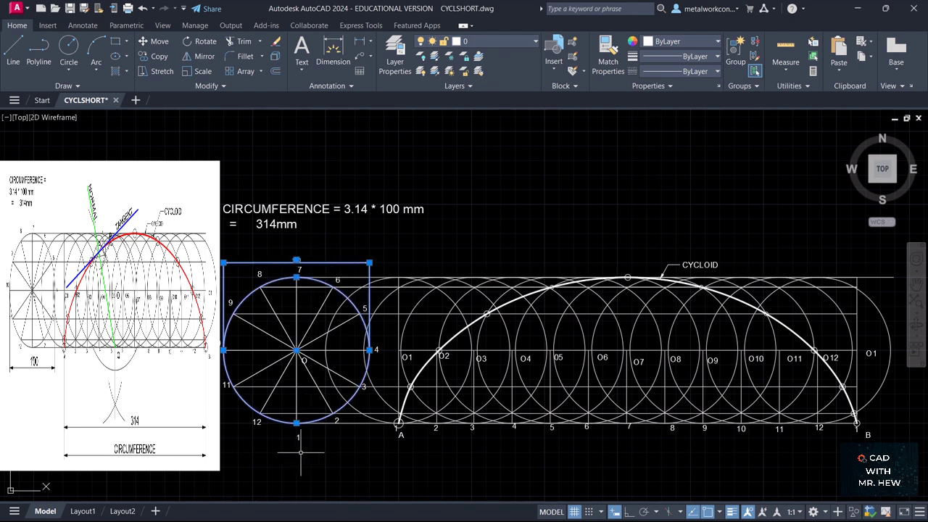
left_click_drag(318, 456, 330, 272)
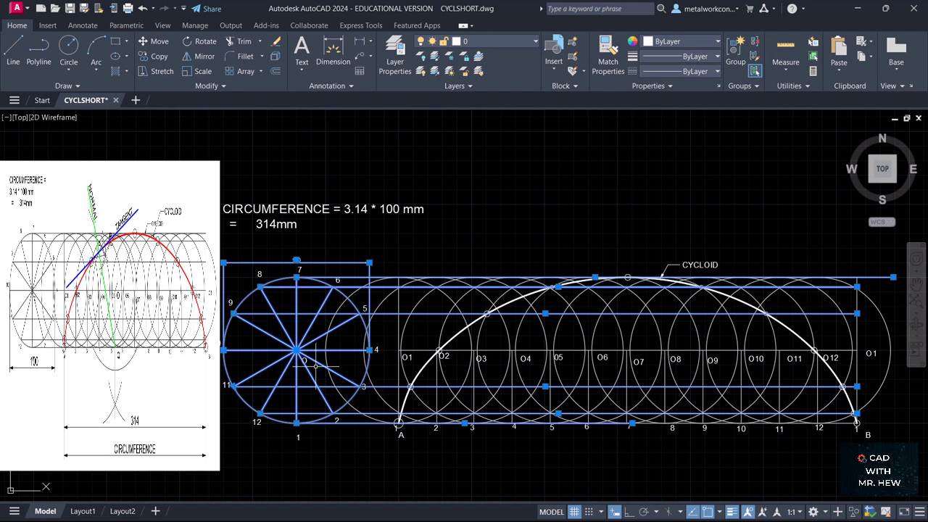
left_click(527, 351)
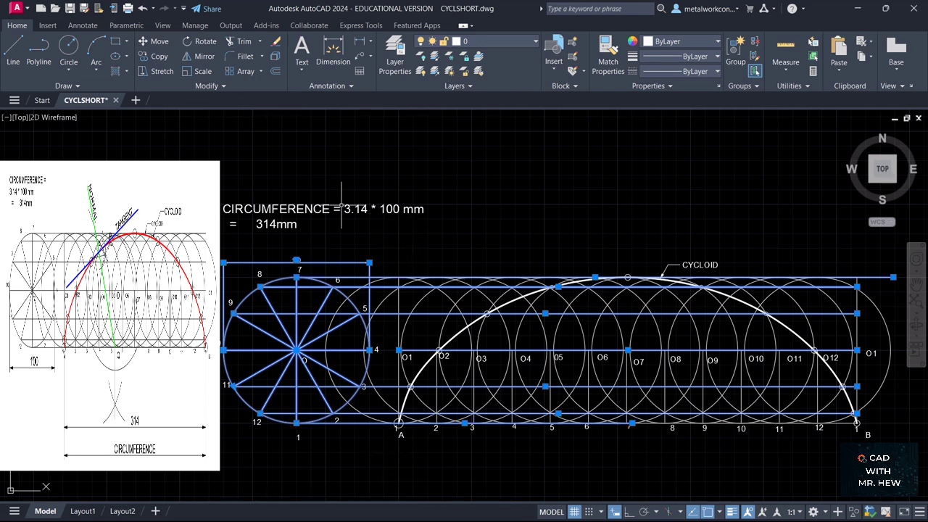
left_click(310, 207)
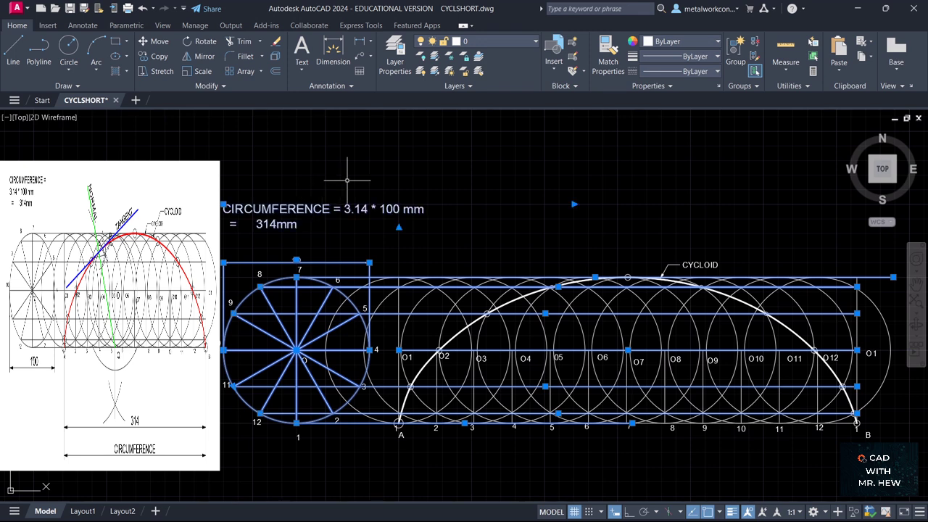
left_click(505, 41)
left_click(491, 67)
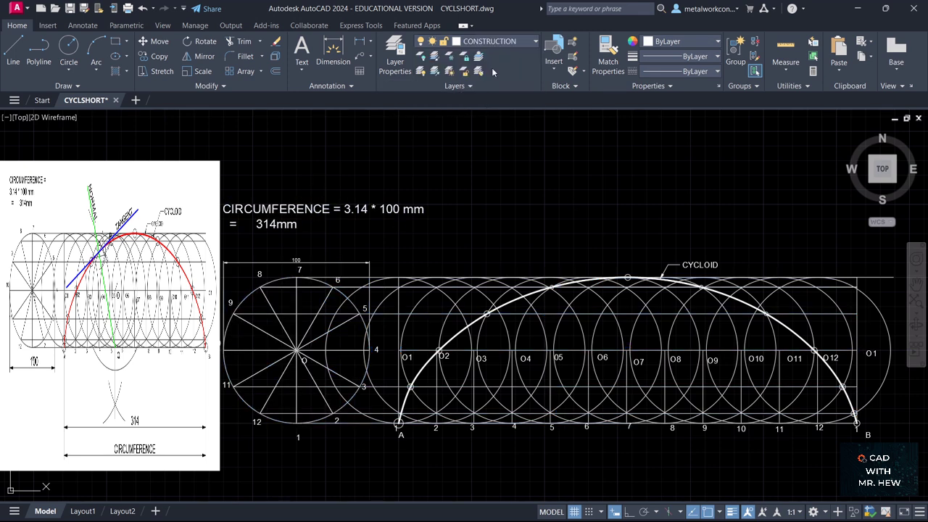
Put the selected circle, lines, dimension and circumference text back on layer 0.
key("ctrl+a")
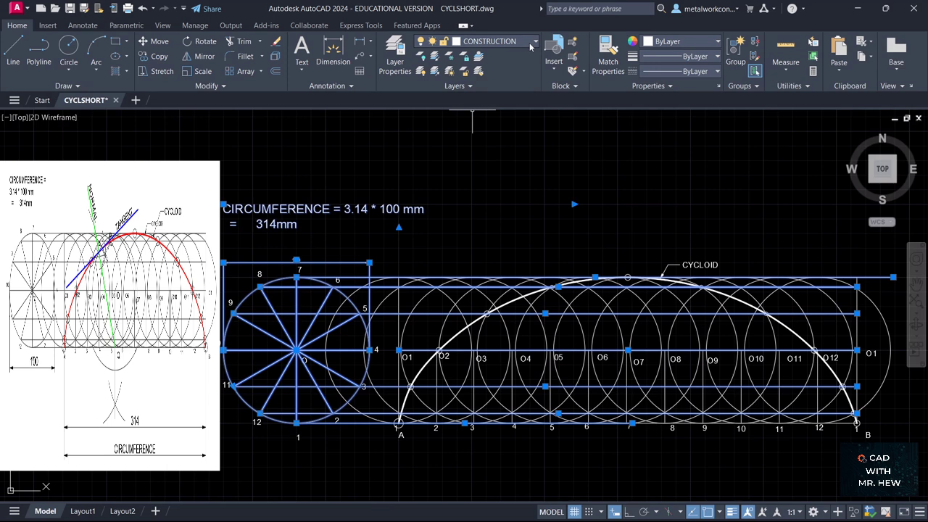
left_click(531, 45)
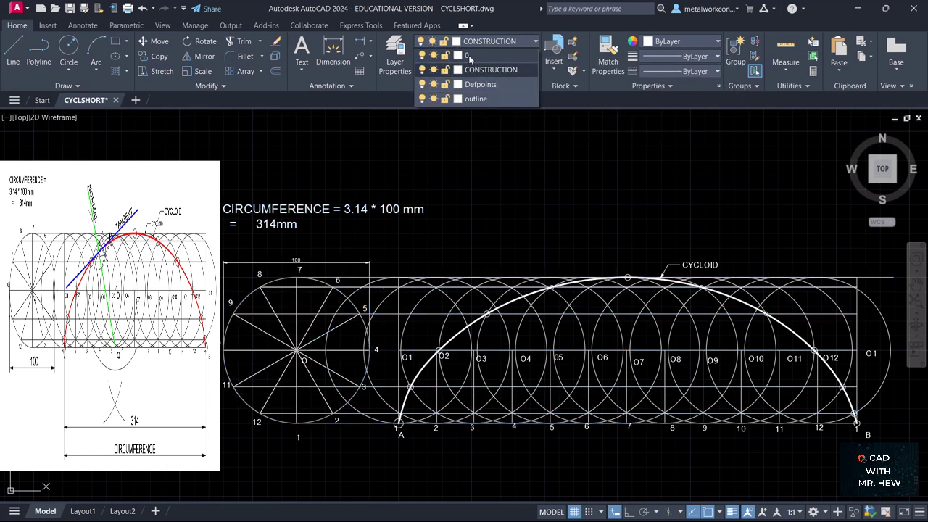
left_click(466, 57)
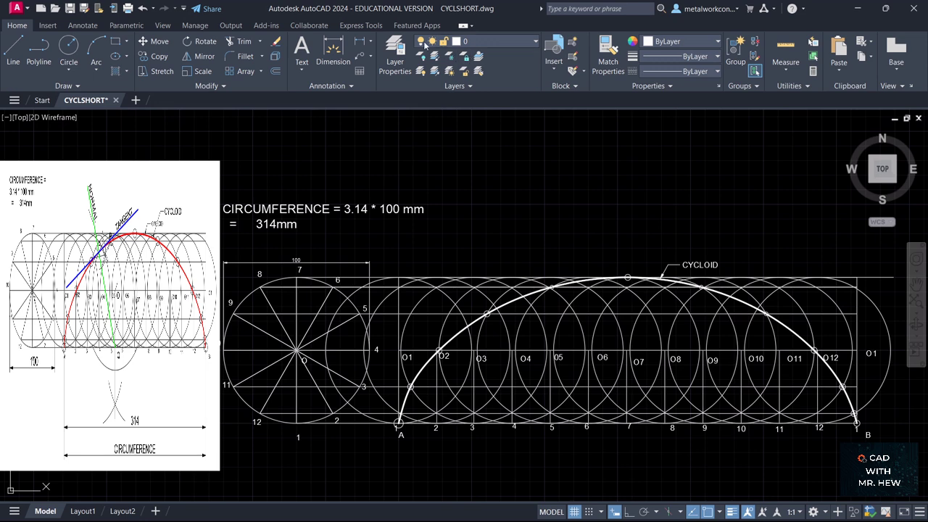
Lock layer 0 and turn it off even though it is the current layer.
left_click(490, 43)
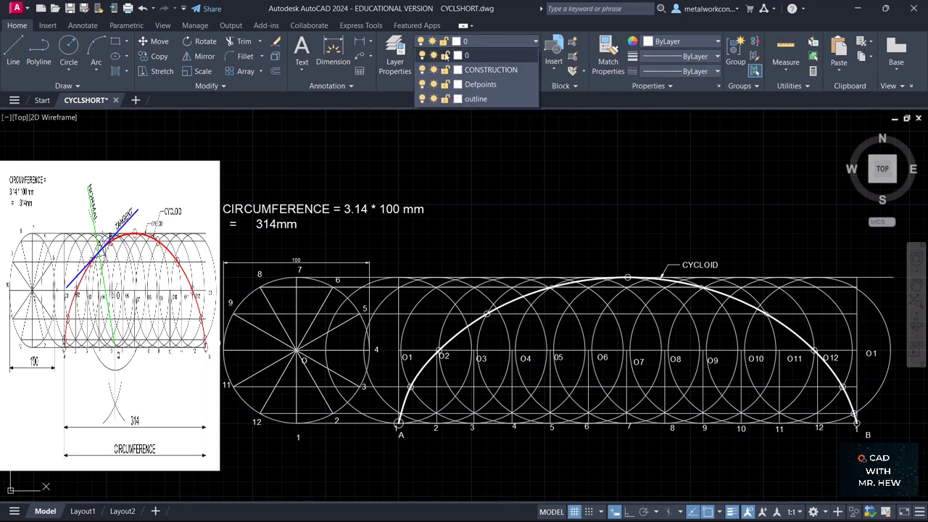
left_click(446, 55)
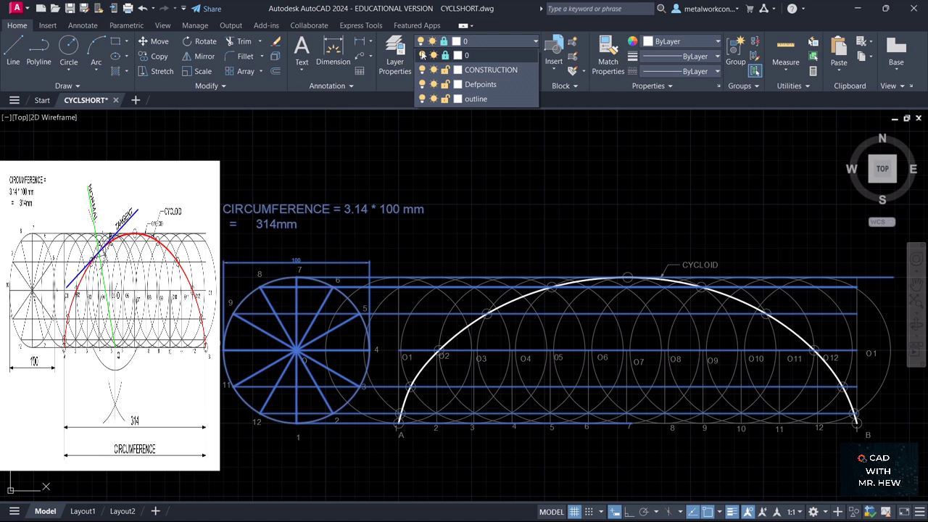
left_click(422, 55)
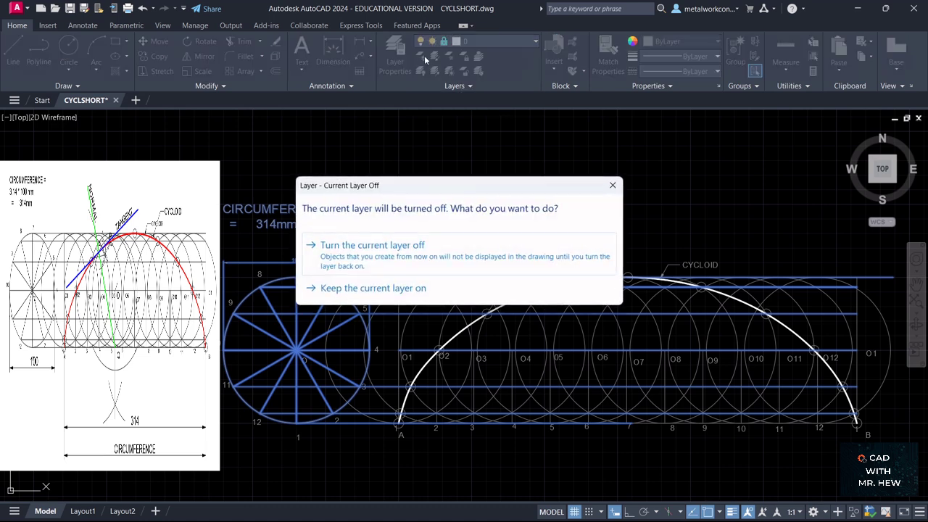
left_click(391, 245)
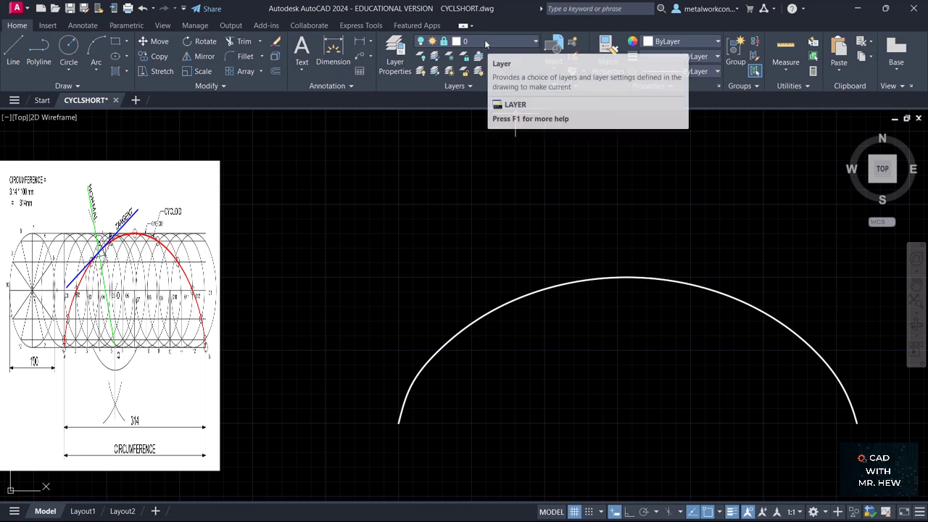
Unlock layer 0 and turn it back on to show the full cycloid construction.
left_click(443, 45)
left_click(420, 45)
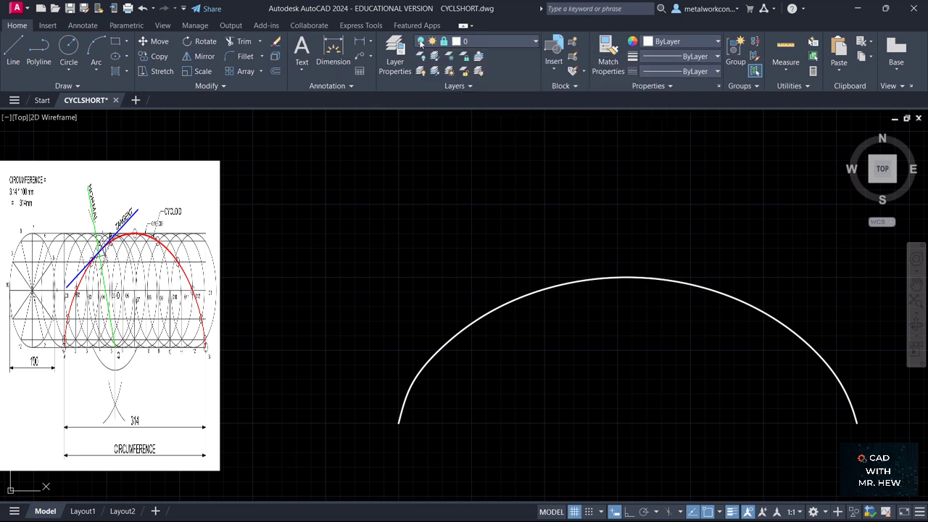
left_click(478, 45)
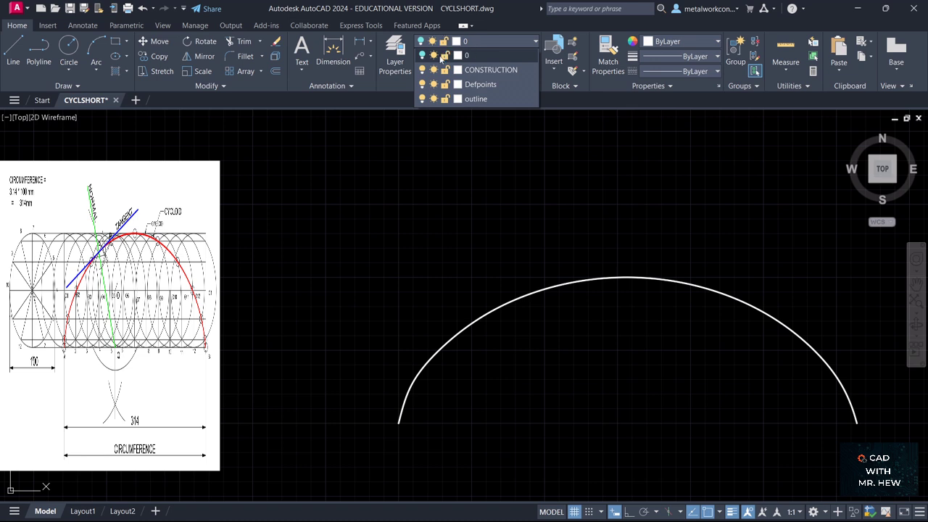
left_click(421, 56)
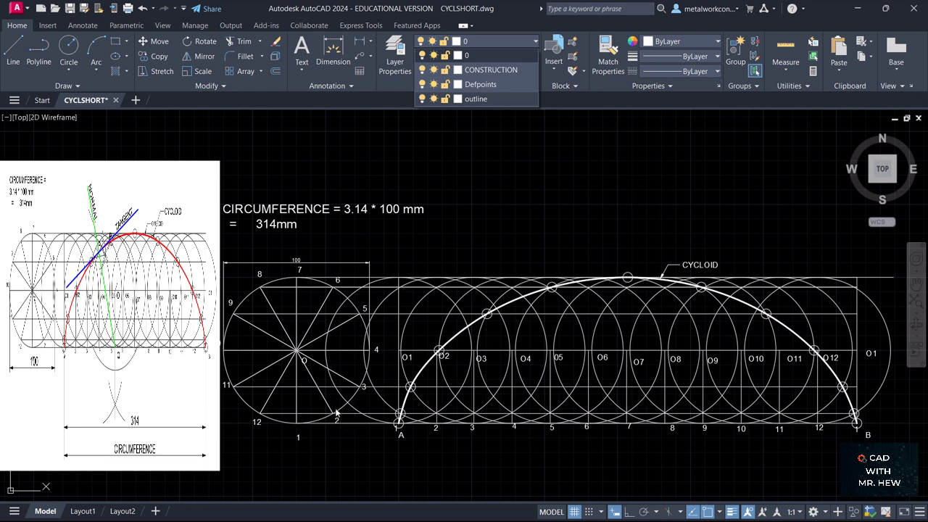
left_click(331, 444)
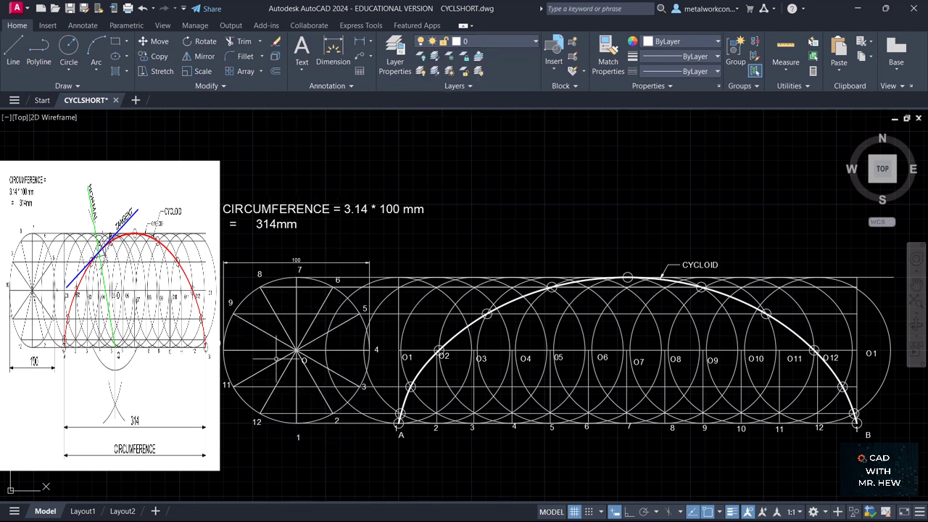
Move the divided circle, its 100 dimension, the horizontal lines and the circumference text to the CONSTRUCTION layer.
mouse_move(321, 461)
left_mouse_down()
mouse_move(304, 337)
mouse_move(313, 173)
left_mouse_up()
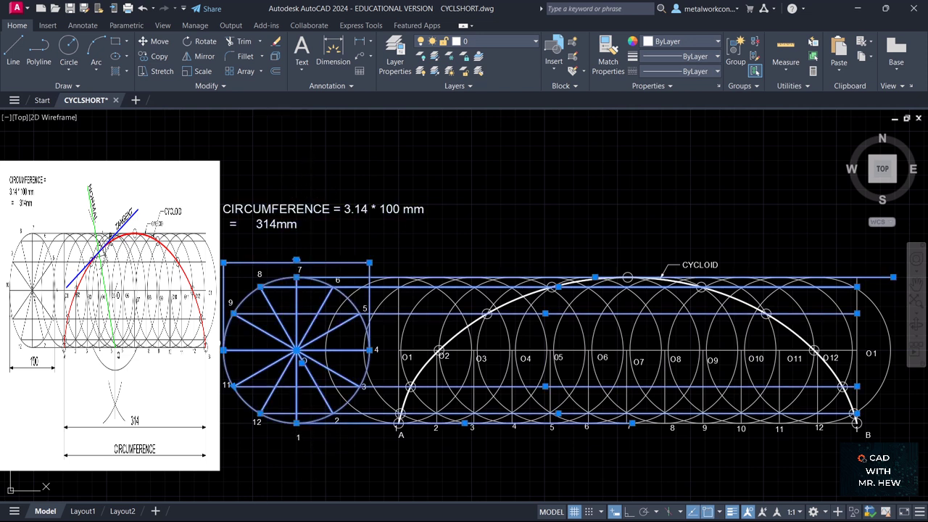
left_click(531, 349)
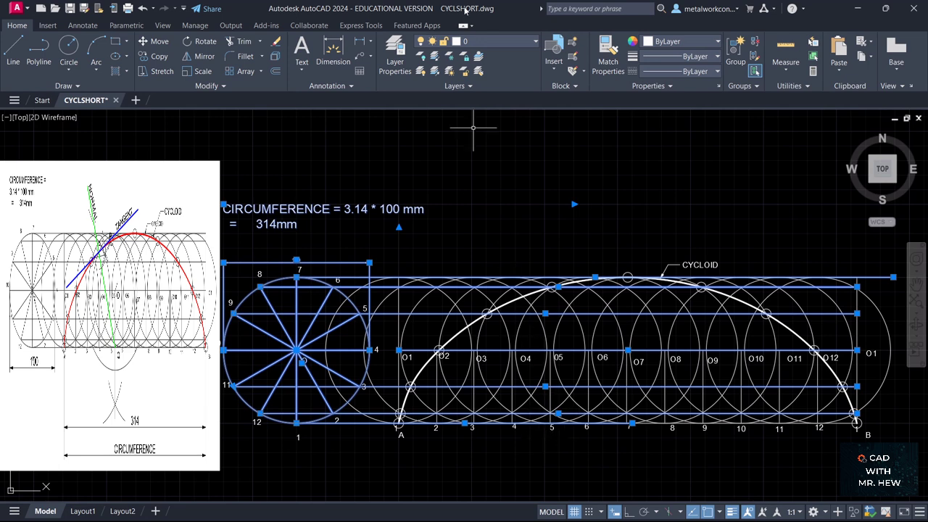
left_click(478, 40)
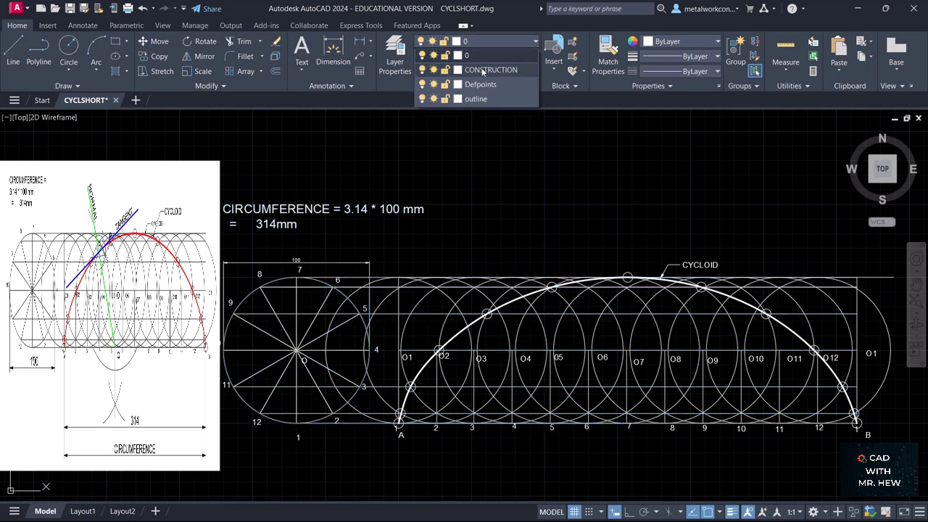
left_click(482, 70)
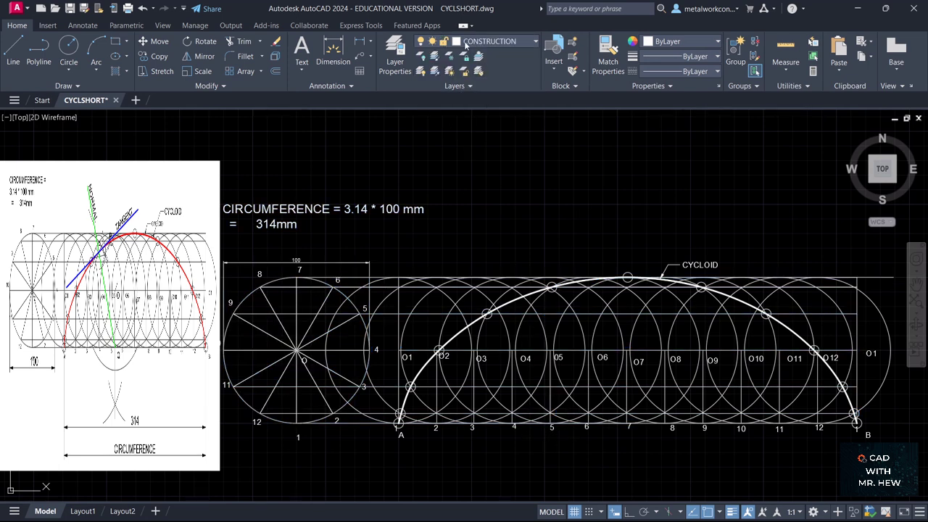
Lock layer 0 and turn it off, choosing to turn the current layer off.
left_click(474, 45)
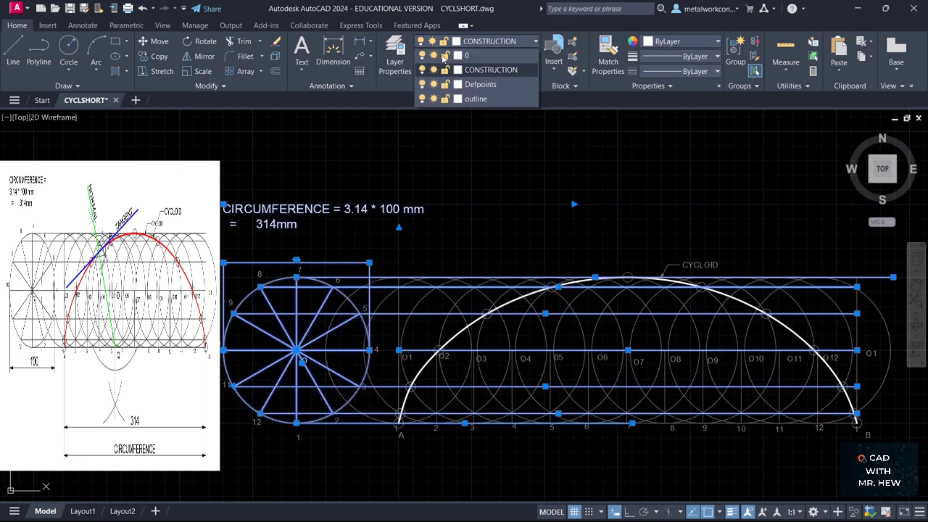
left_click(424, 58)
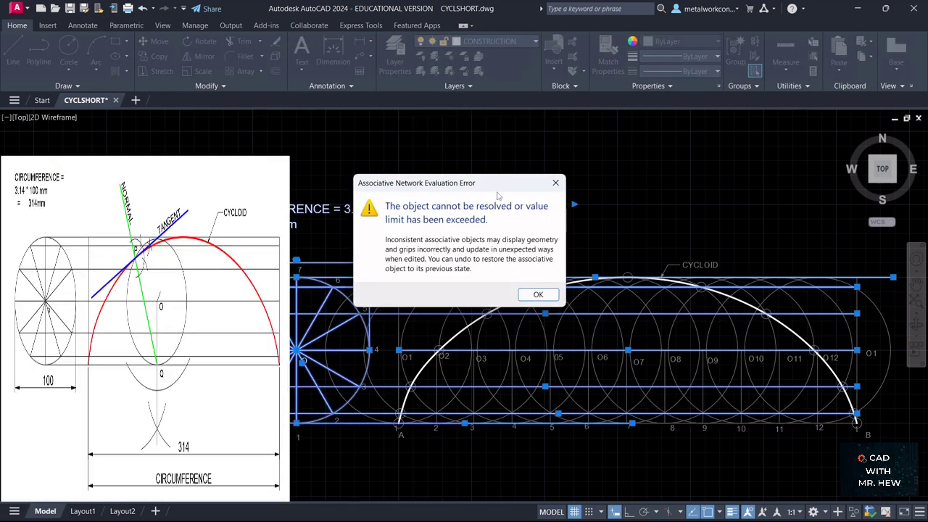
left_click(556, 183)
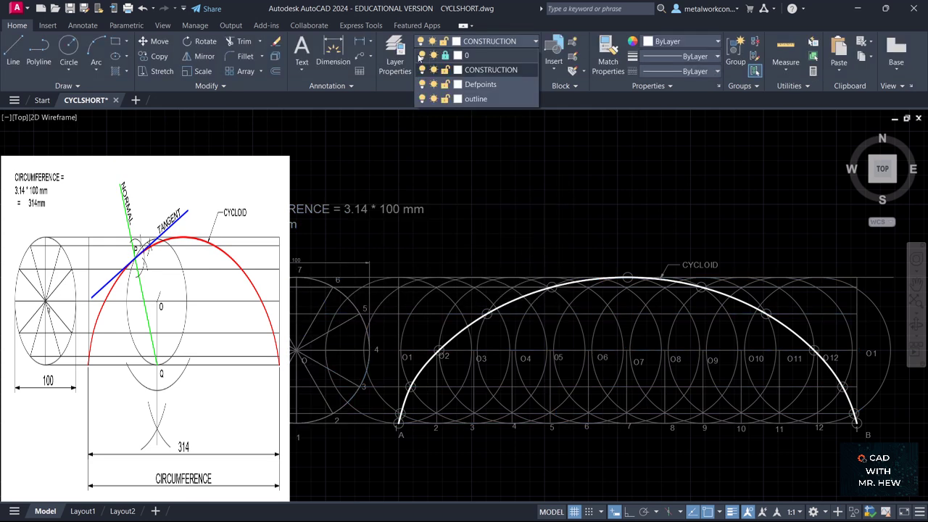
left_click(422, 55)
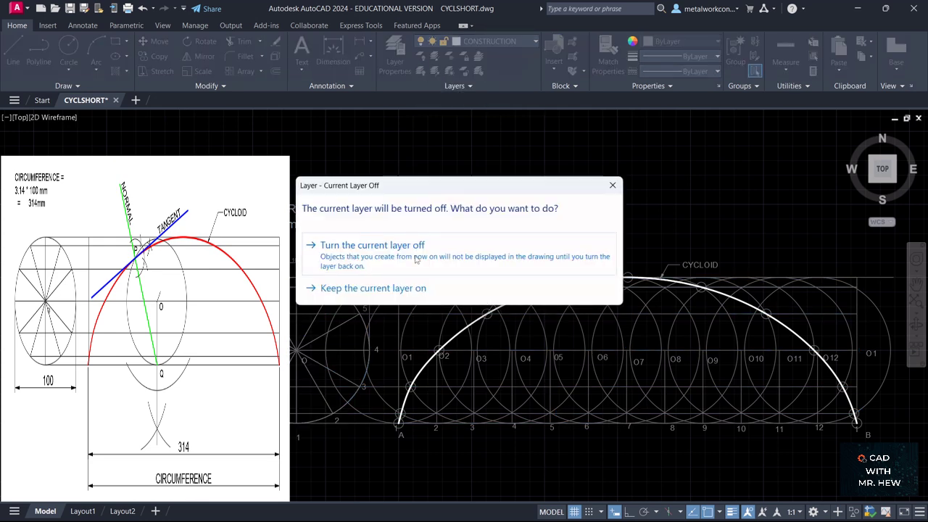
left_click(412, 254)
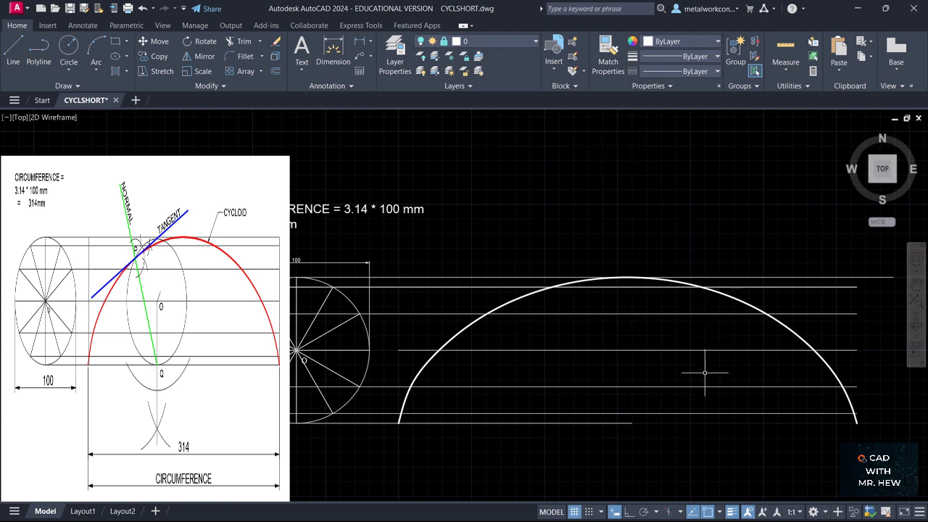
scroll(592, 310, "up", 5)
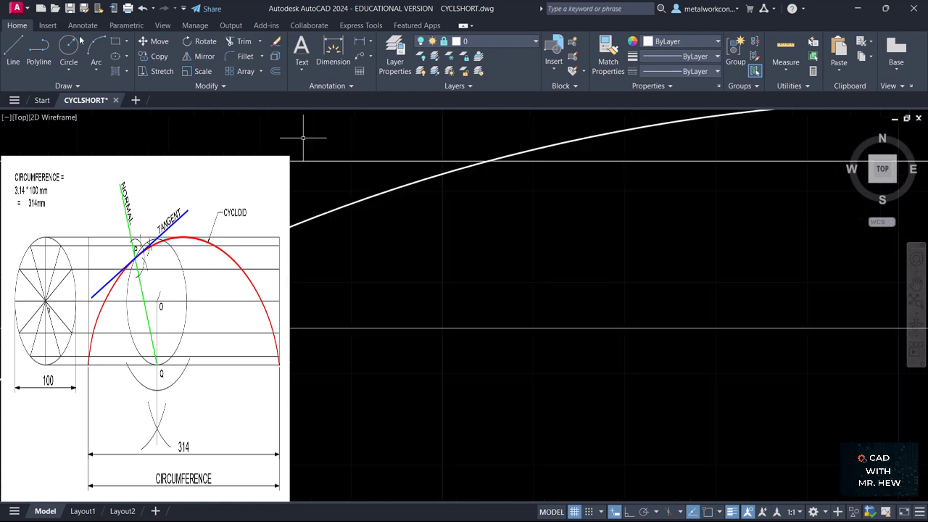
left_click(10, 51)
left_click(293, 193)
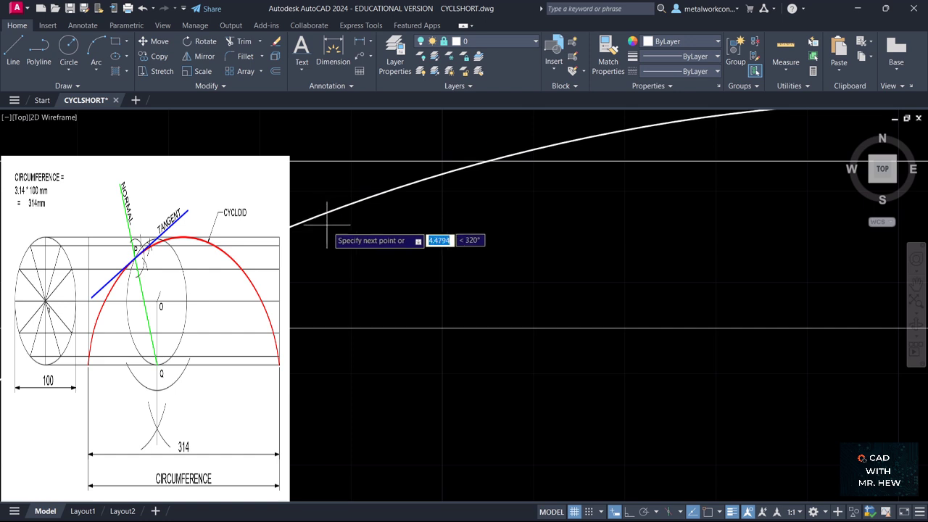
key("Escape")
scroll(363, 232, "up", 7)
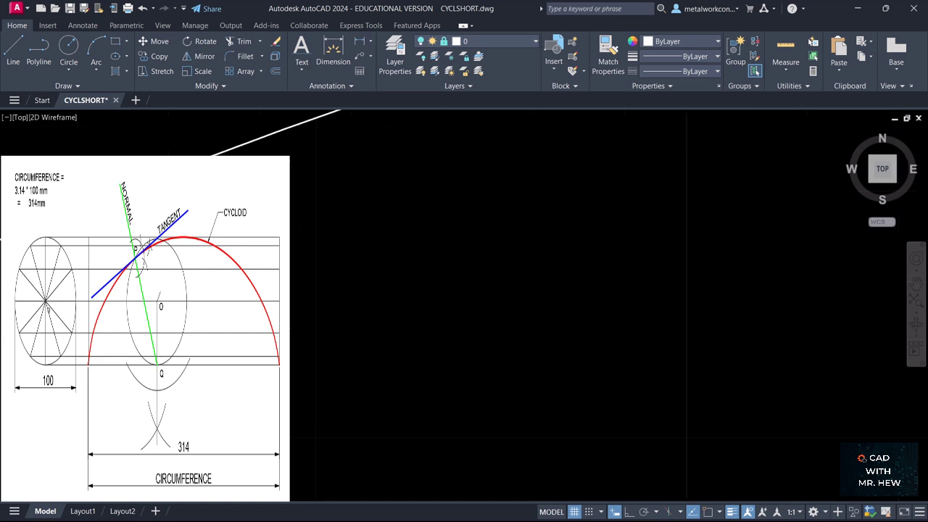
scroll(369, 239, "down", 5)
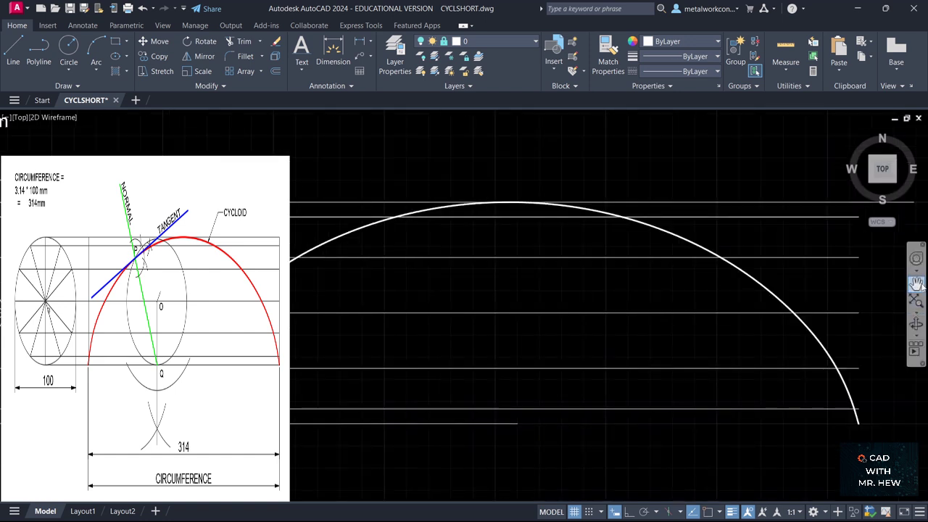
Draw a short tick line across the rising left part of the cycloid on the CONSTRUCTION layer.
left_click(919, 285)
left_click_drag(584, 264, 797, 310)
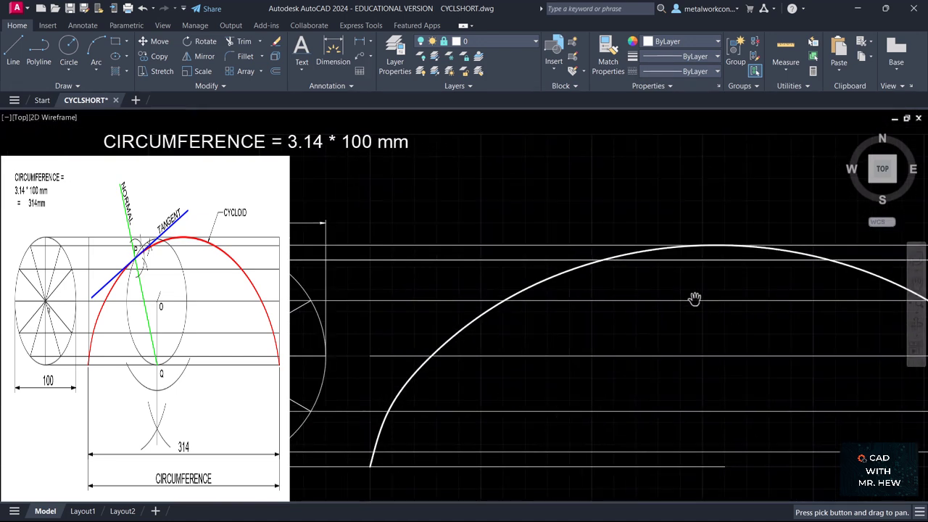
key("Escape")
scroll(691, 298, "up", 2)
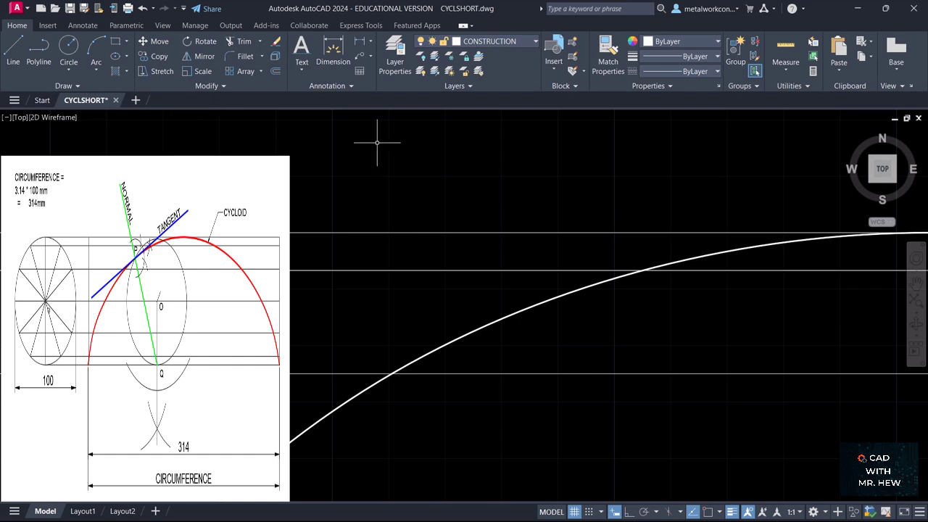
left_click(13, 51)
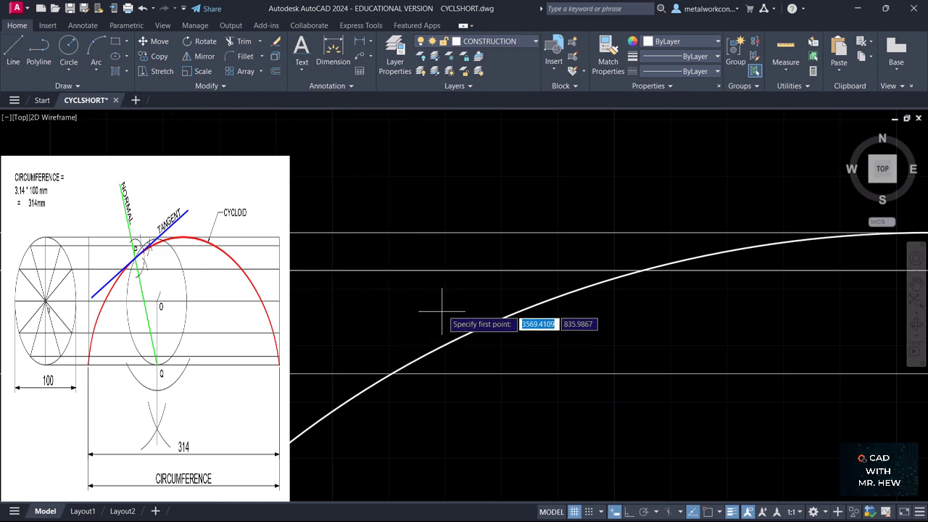
left_click(464, 311)
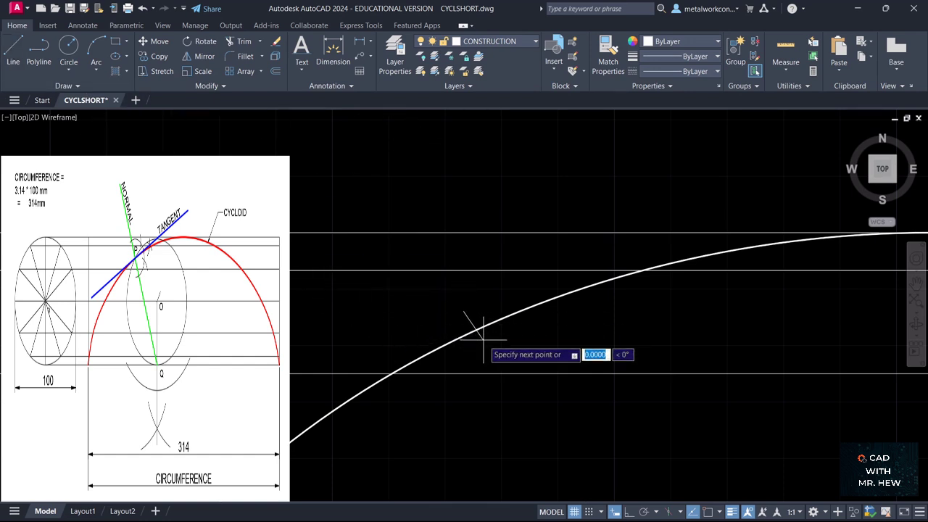
key("Escape")
Label the tick on the cycloid with single-line text "P", height 6 and rotation 0.
scroll(484, 339, "down", 4)
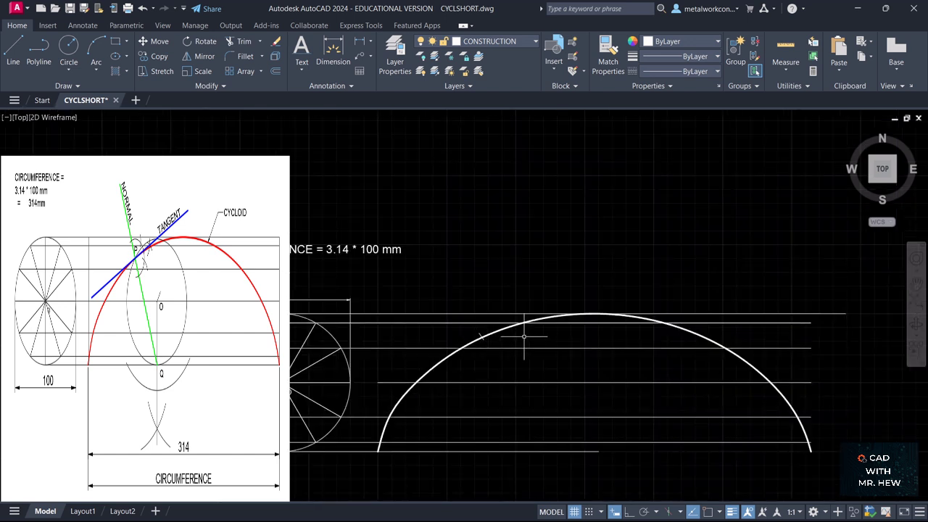
left_click(301, 71)
left_click(322, 113)
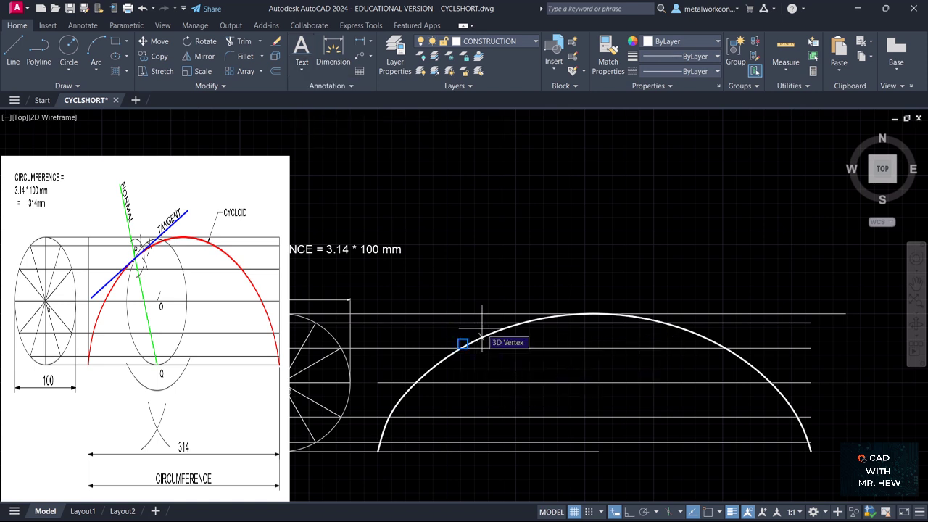
scroll(481, 337, "up", 3)
left_click(486, 343)
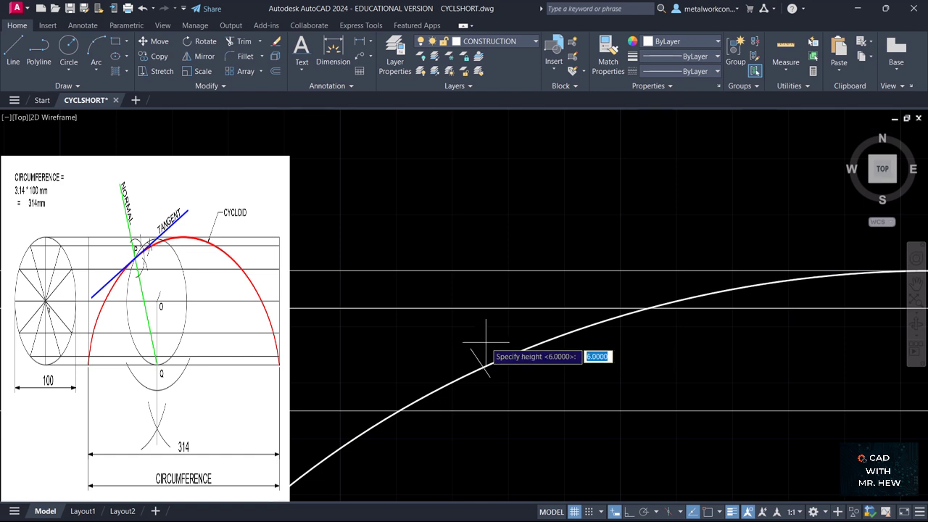
key("Return")
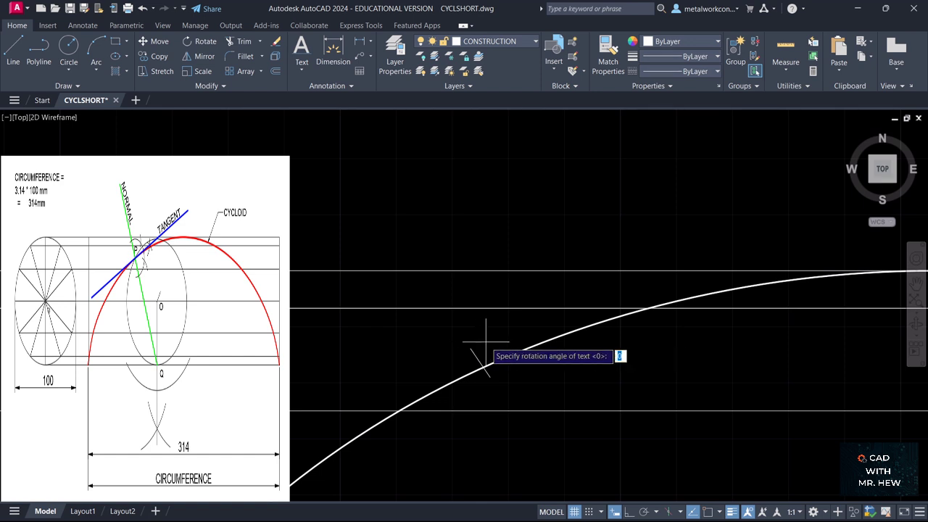
key("Return")
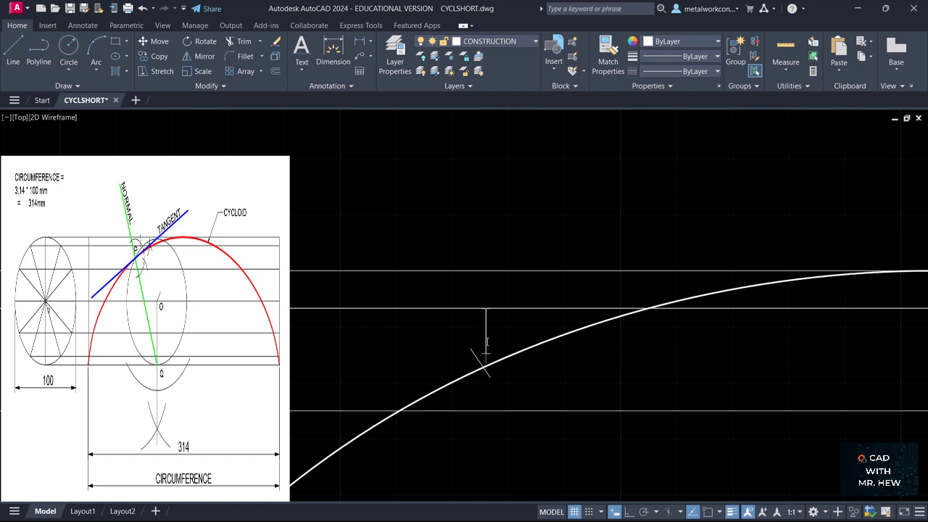
type("P")
left_click(526, 372)
key("Escape")
Draw a short Center, Start, End arc centred on point P with radius 50, crossing the horizontal centre line.
scroll(540, 379, "down", 3)
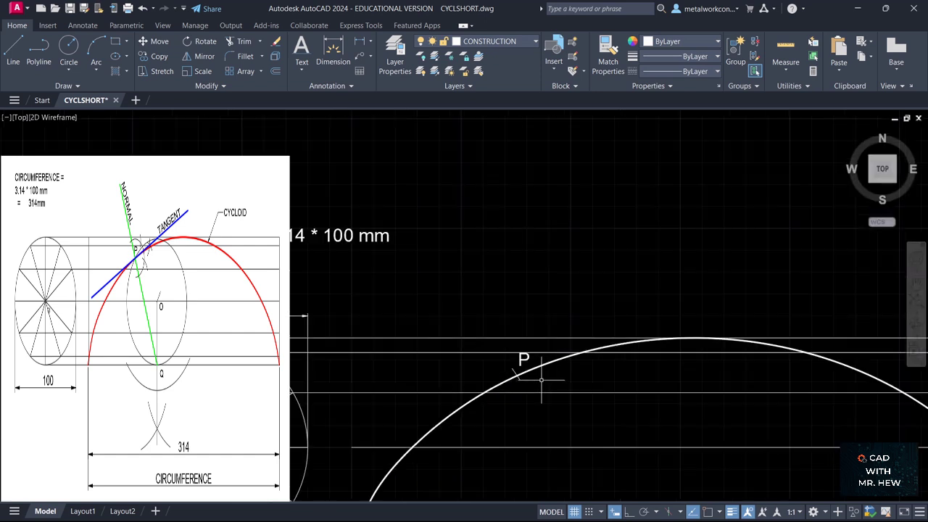
left_click(917, 274)
mouse_move(749, 288)
left_mouse_down()
mouse_move(732, 267)
mouse_move(725, 179)
left_mouse_up()
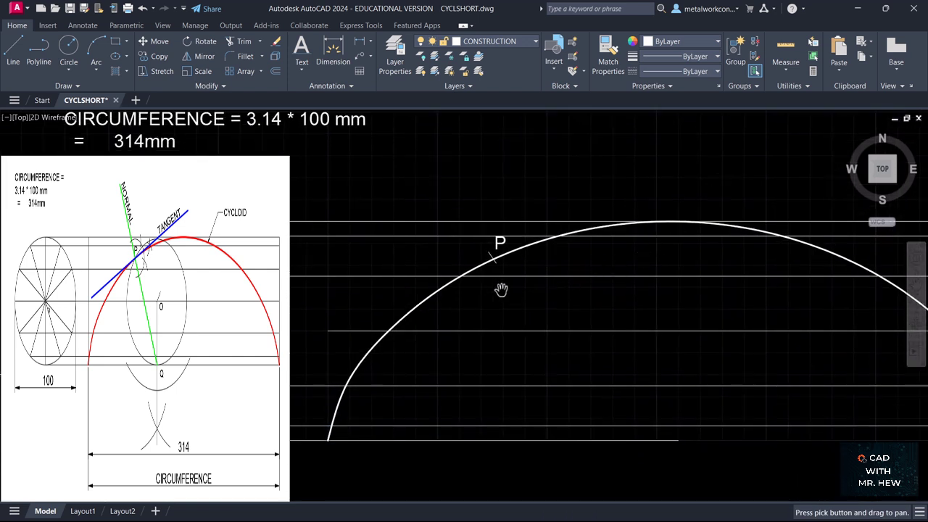
key("Escape")
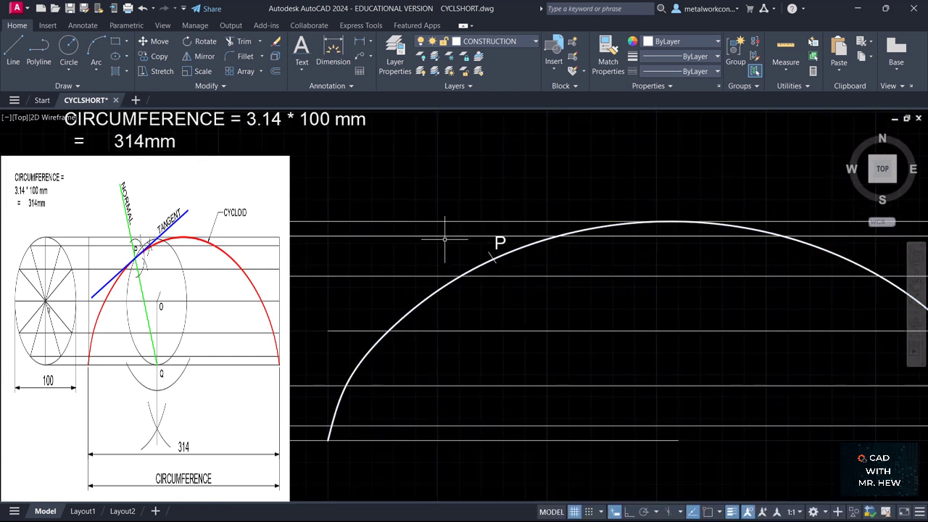
left_click(98, 72)
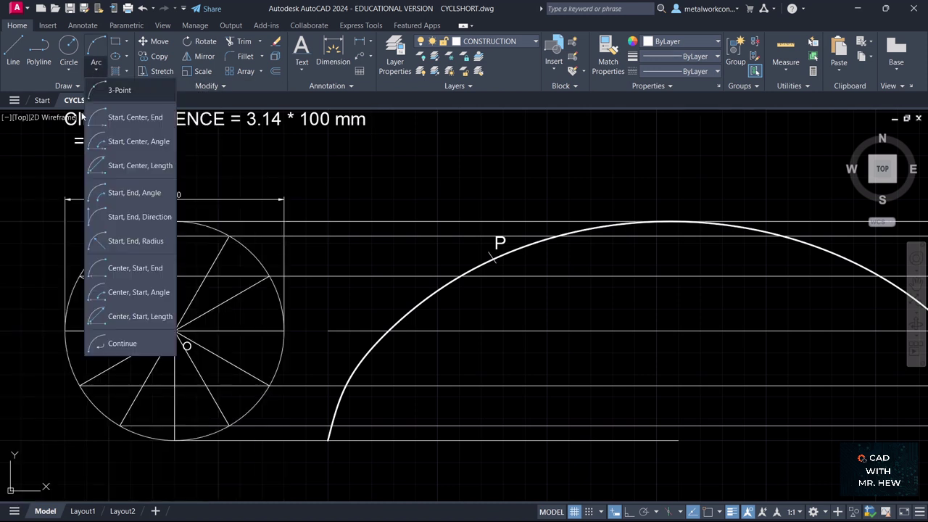
left_click(109, 268)
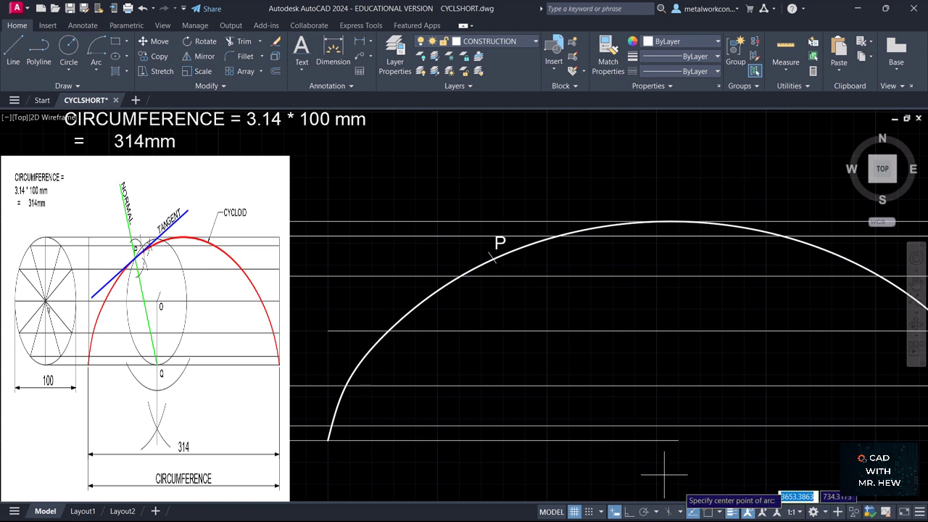
left_click(493, 259)
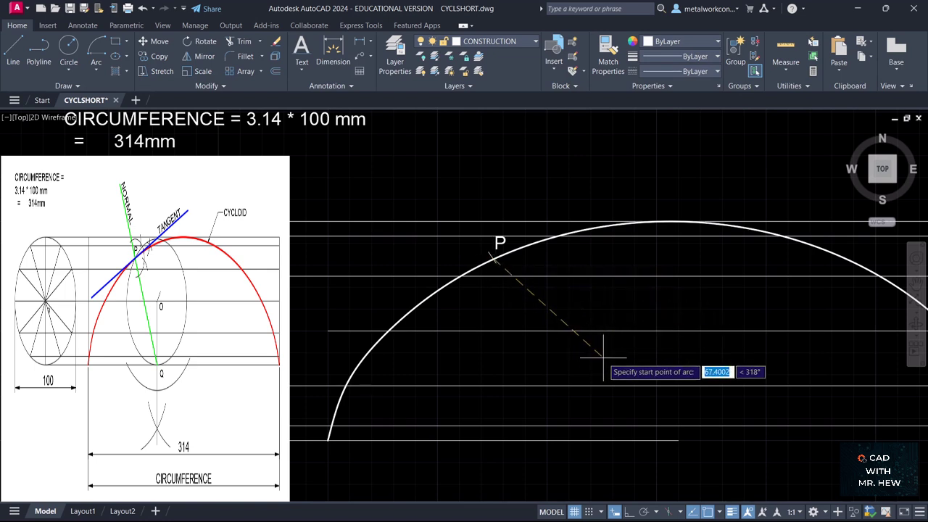
type("50")
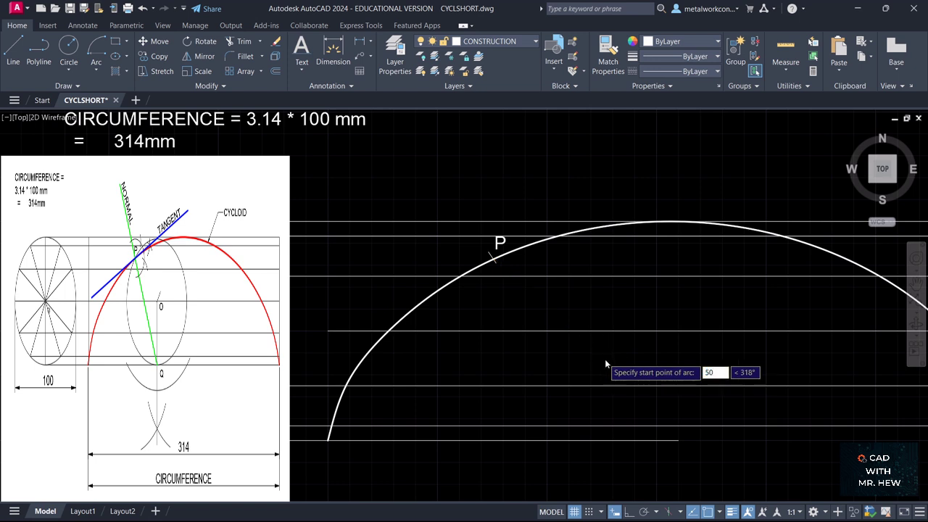
key("Return")
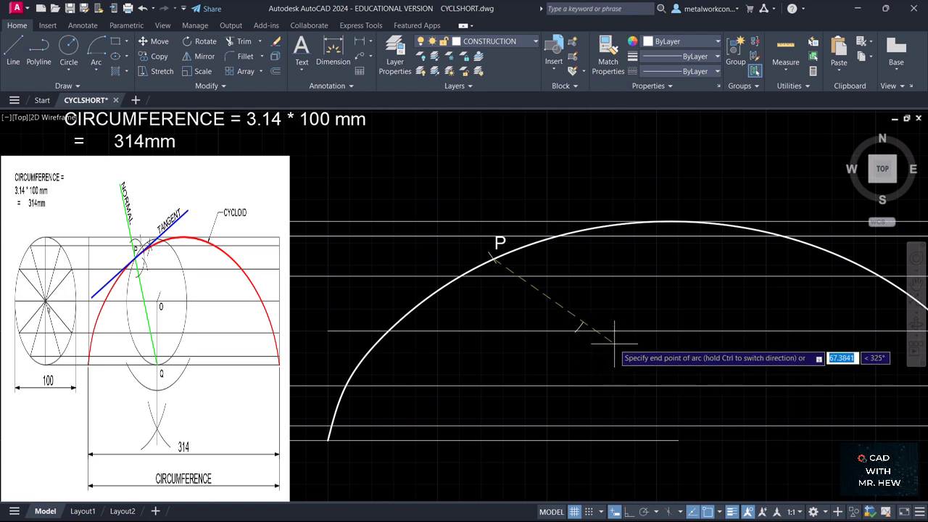
left_click(618, 328)
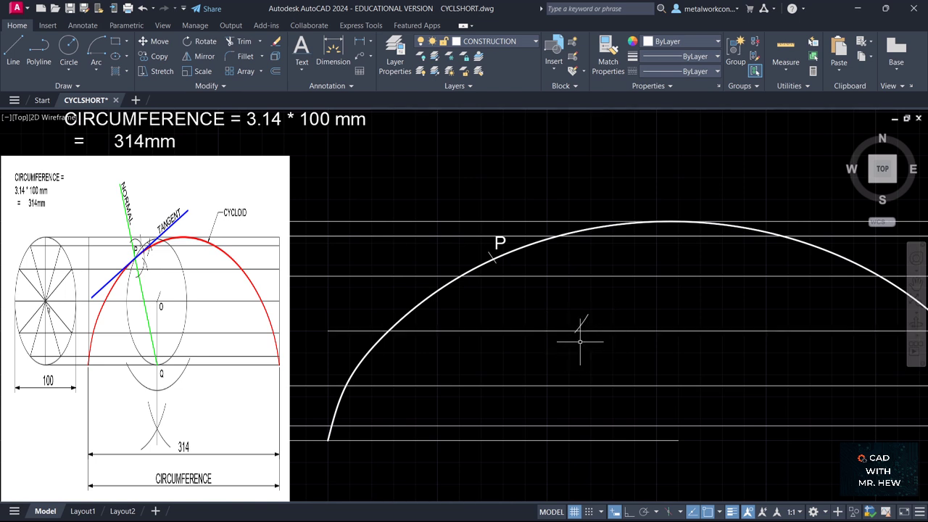
Draw a Center, Start, End arc of radius 70 centred where the short arc meets the horizontal centre line, crossing below the base line.
scroll(581, 345, "up", 5)
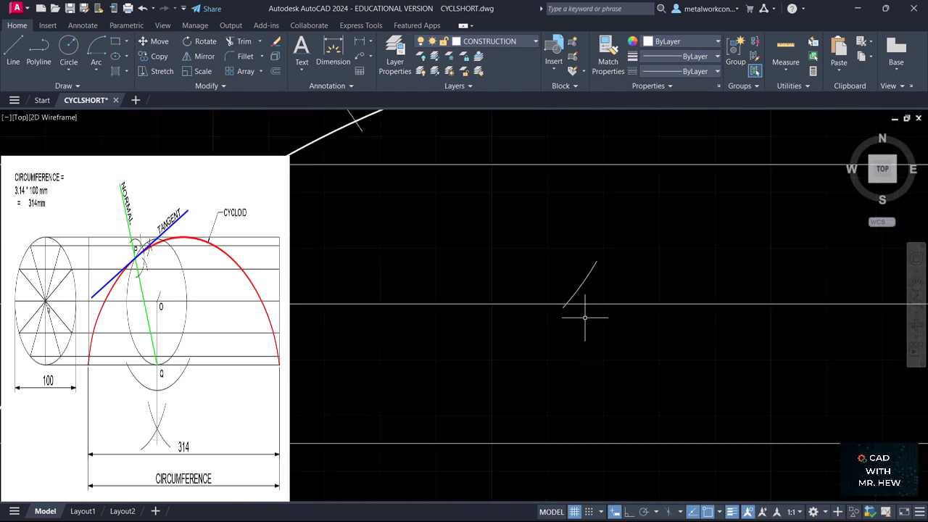
scroll(584, 317, "down", 4)
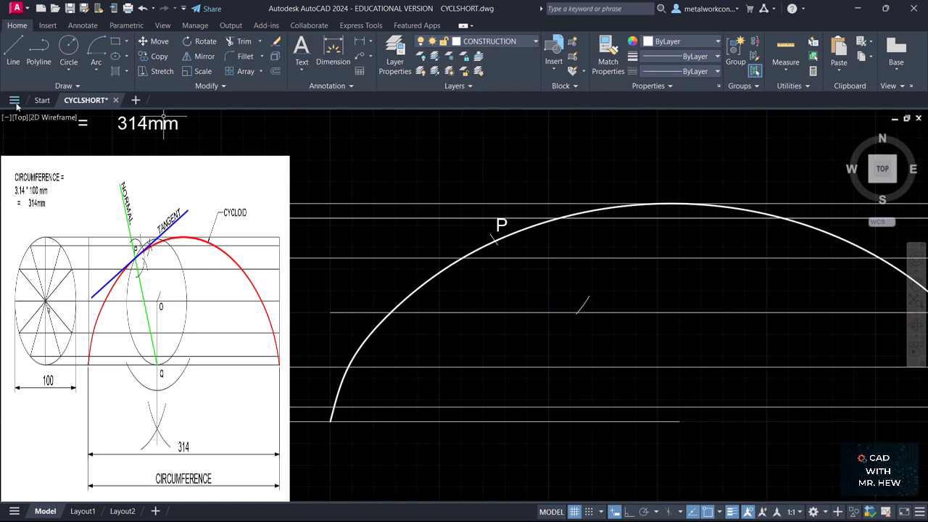
left_click(93, 70)
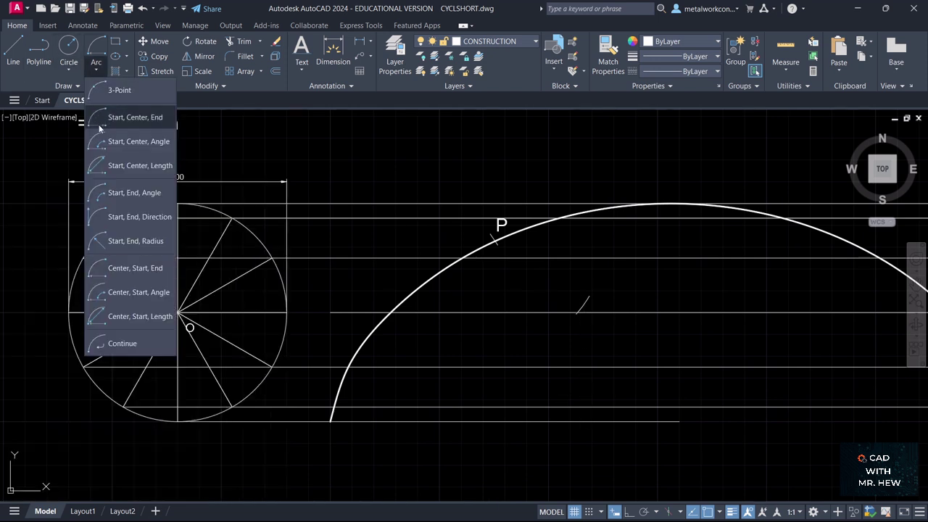
left_click(114, 270)
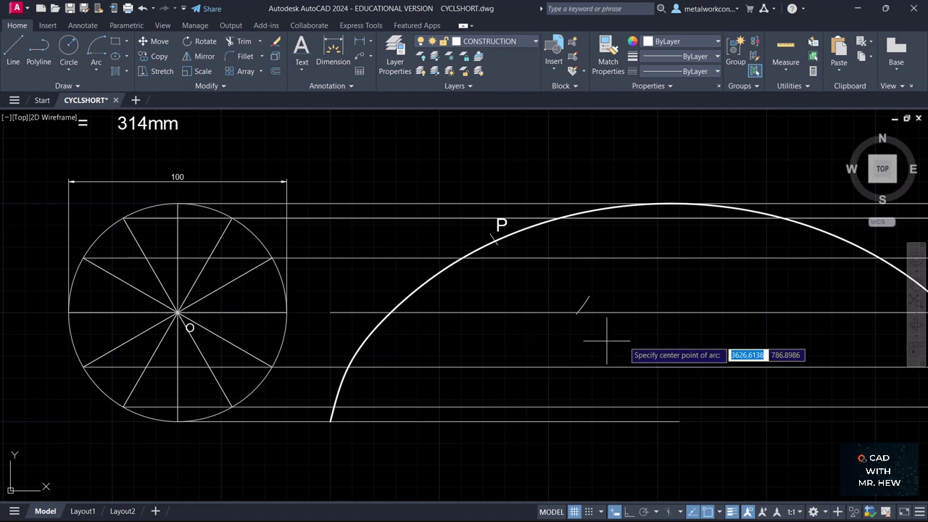
left_click(578, 313)
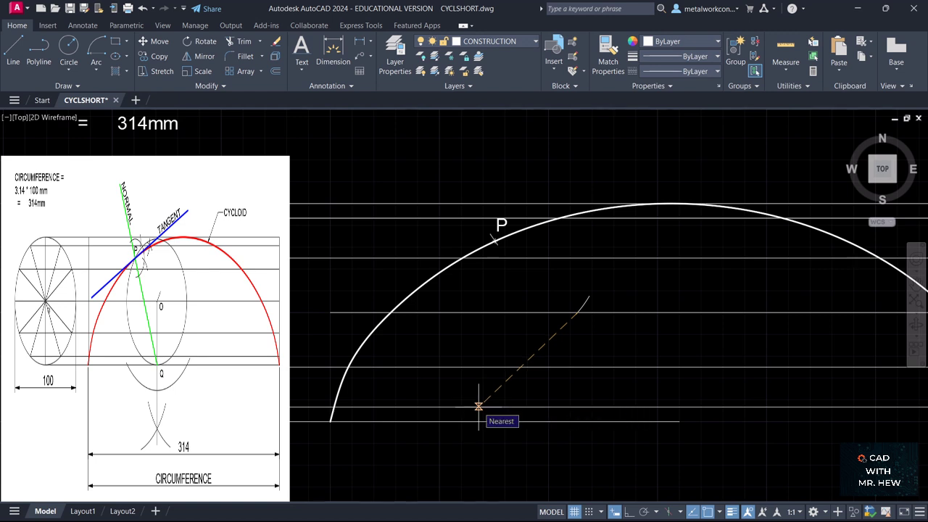
type("70")
key("Return")
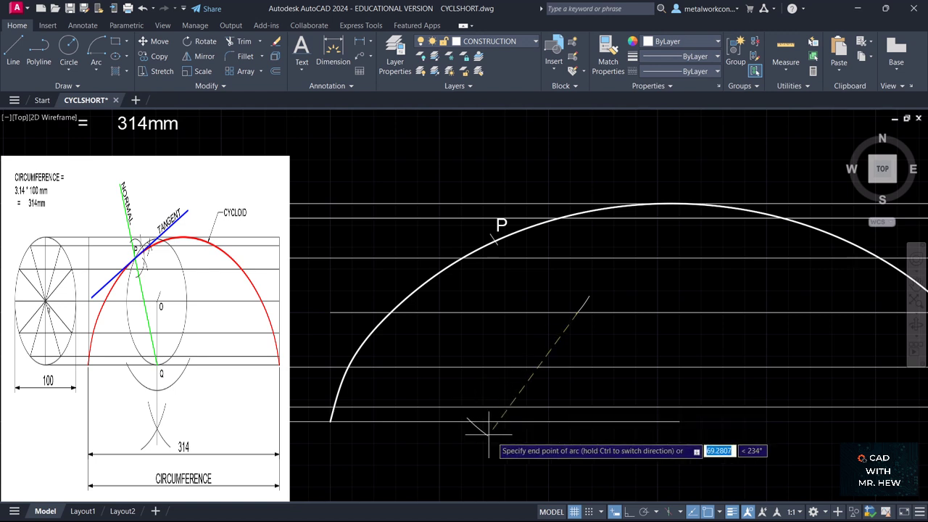
left_click(668, 386)
scroll(799, 429, "down", 2)
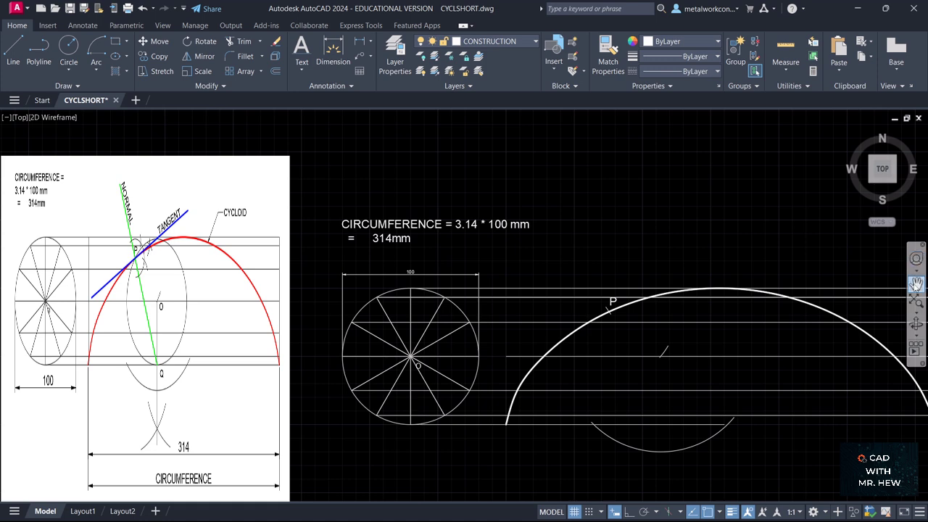
Extend the horizontal base line to the cycloid's right end so that it crosses both sides of the radius 70 arc.
left_click(917, 281)
left_click_drag(820, 263, 649, 183)
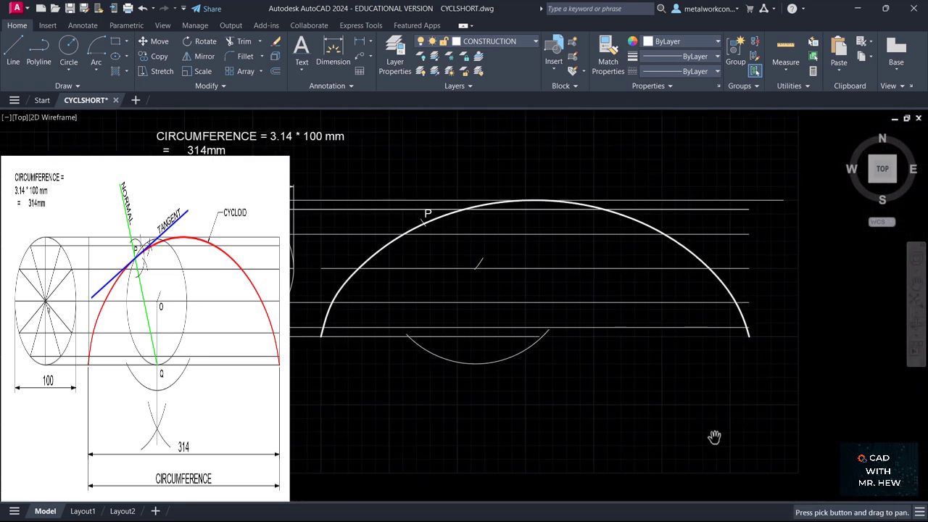
key("Escape")
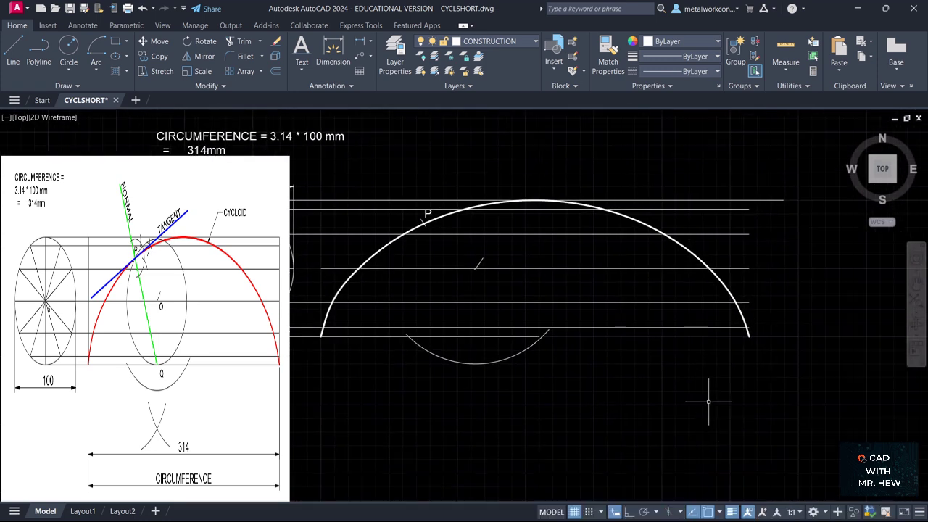
type("EX")
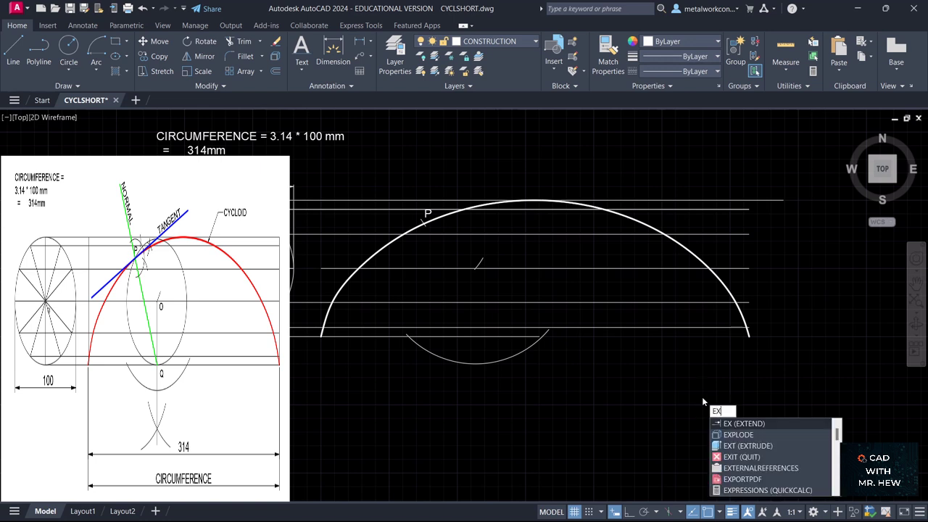
left_click(756, 427)
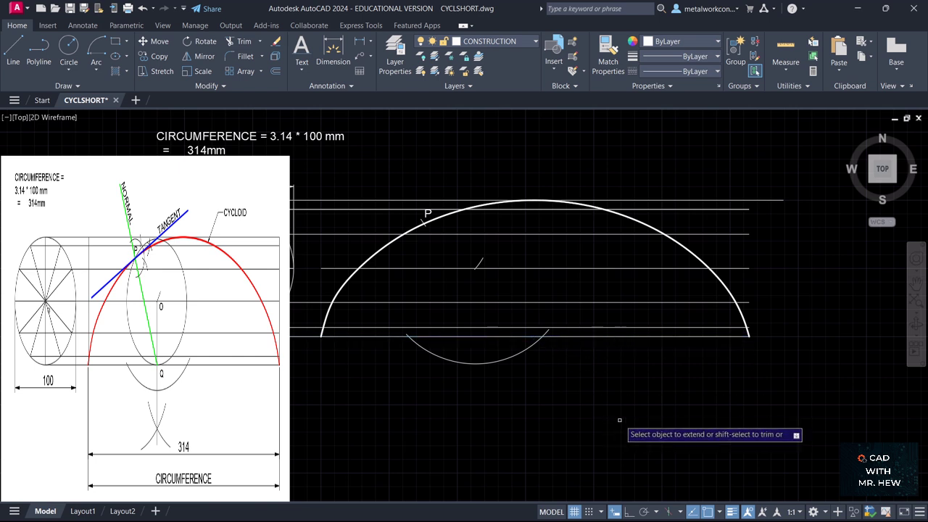
key("Escape")
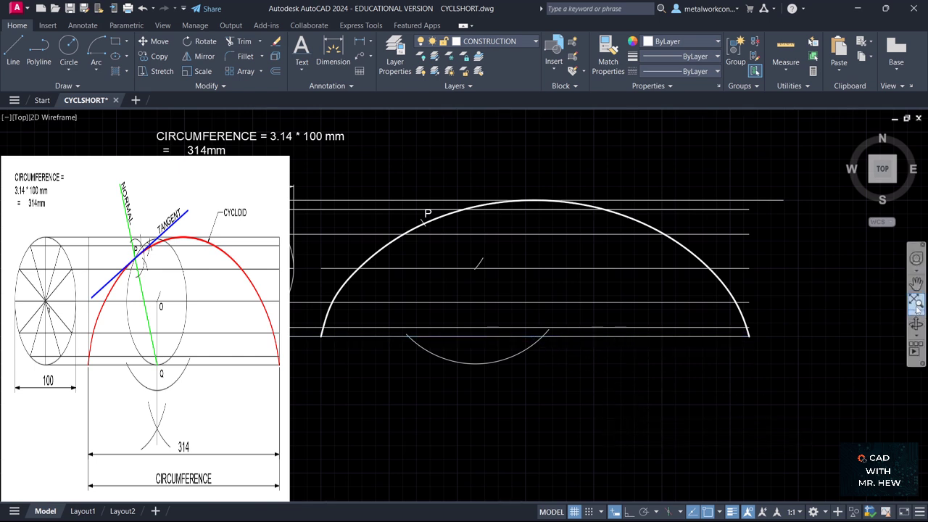
Draw a Center, Start, End arc of radius 70 below the base line, centred on the large arc's left intersection with it.
left_click(916, 282)
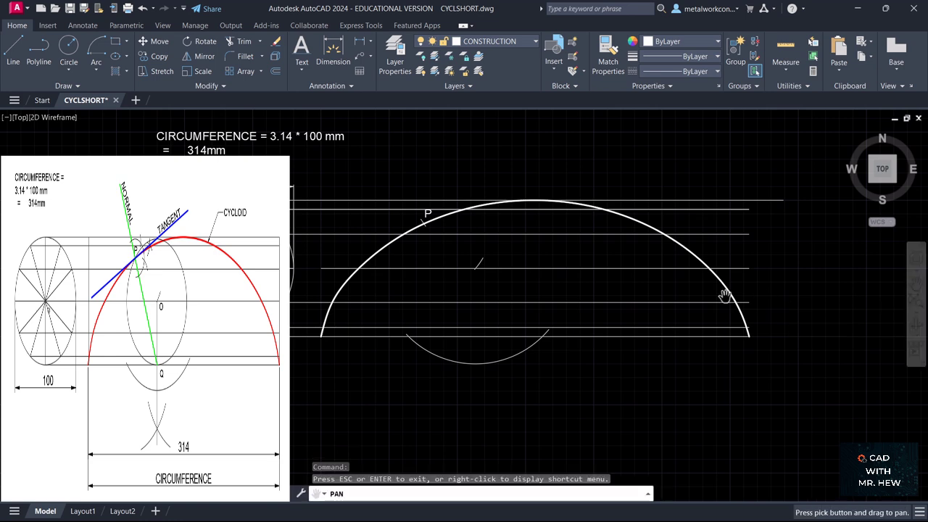
mouse_move(641, 304)
left_mouse_down()
mouse_move(785, 331)
mouse_move(800, 304)
left_mouse_up()
key("Escape")
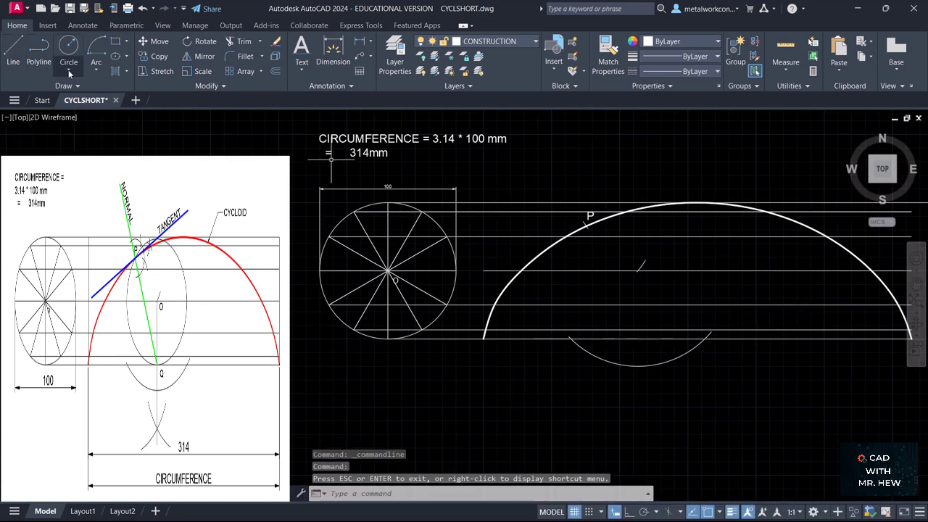
left_click(95, 71)
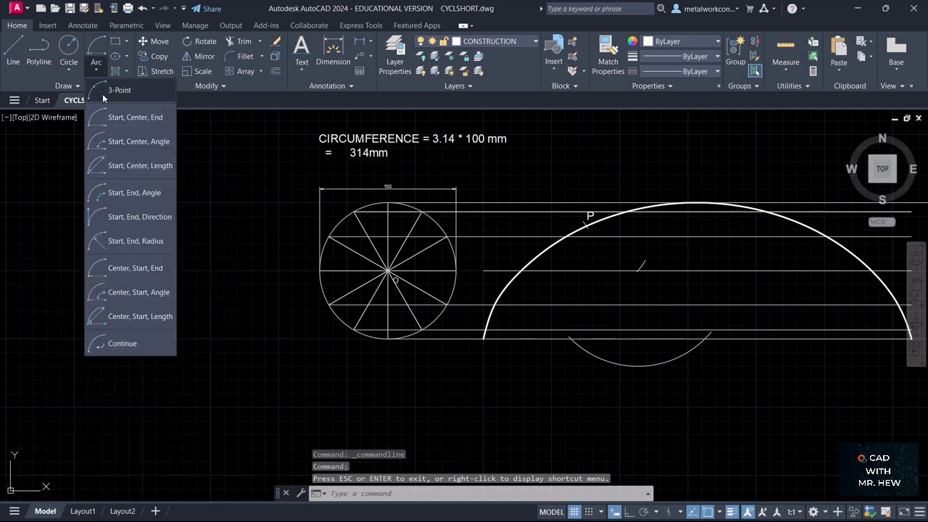
left_click(123, 274)
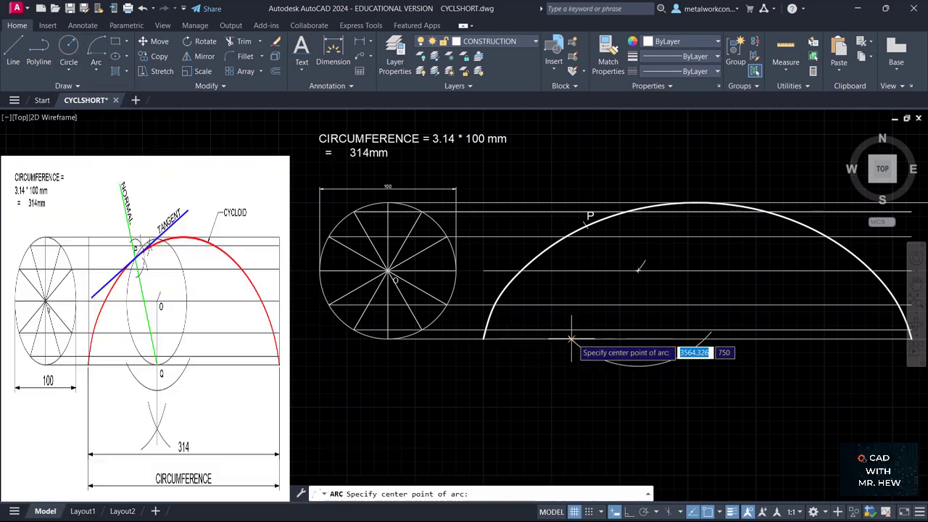
left_click(572, 339)
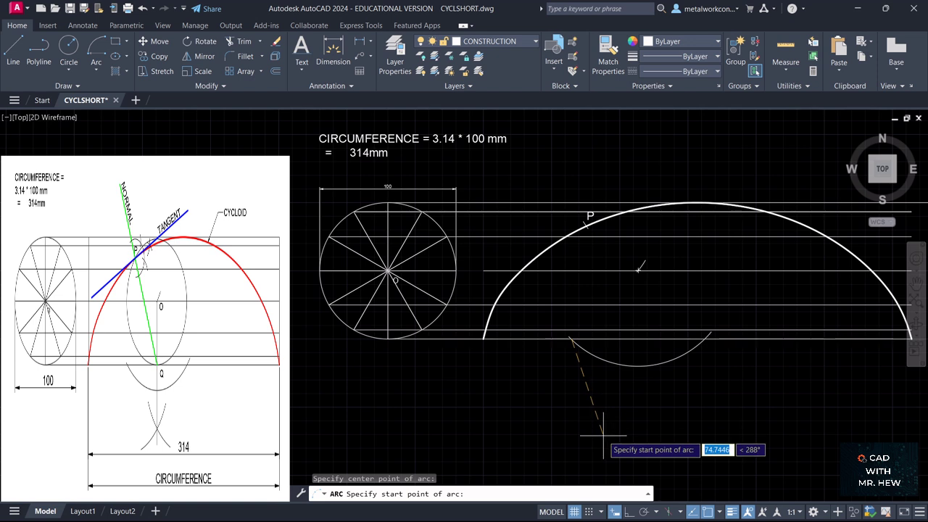
key("Return")
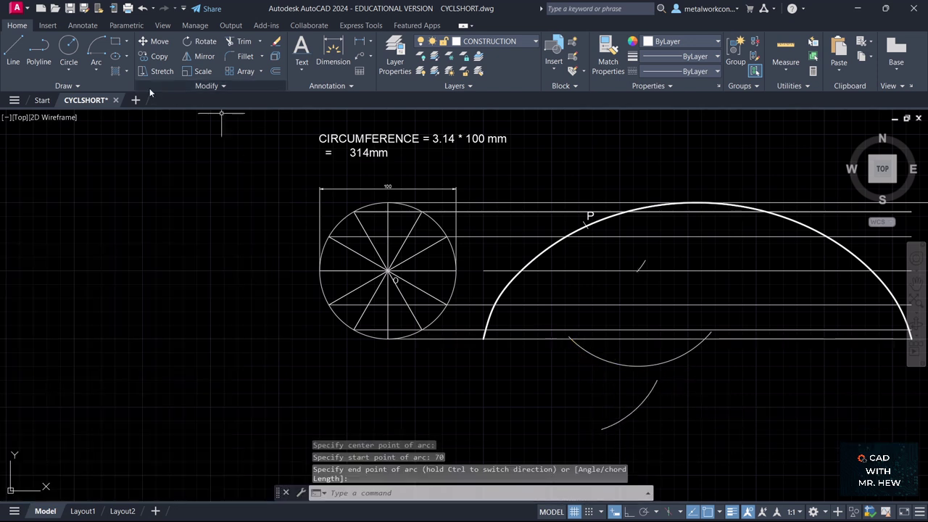
Draw a crossing Center, Start, End arc of radius 70, centred on the large arc's right intersection with the base line.
left_click(96, 70)
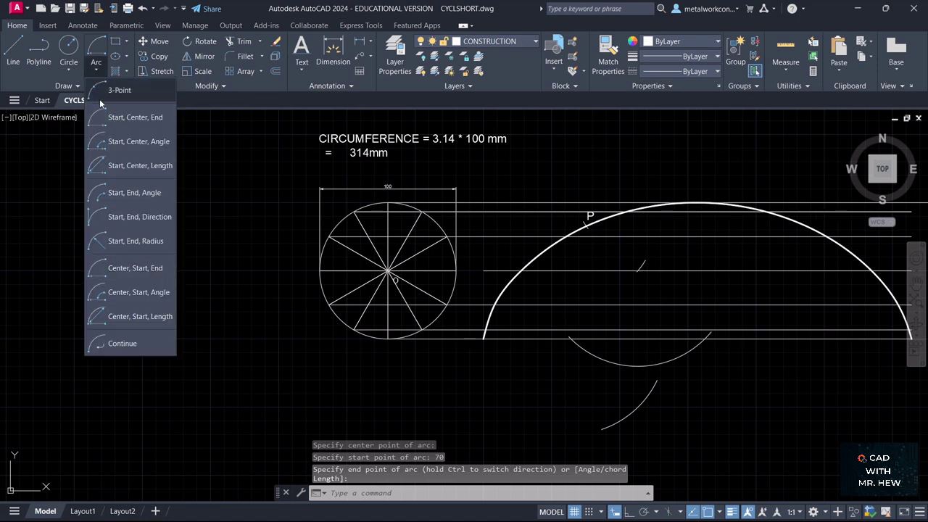
left_click(135, 267)
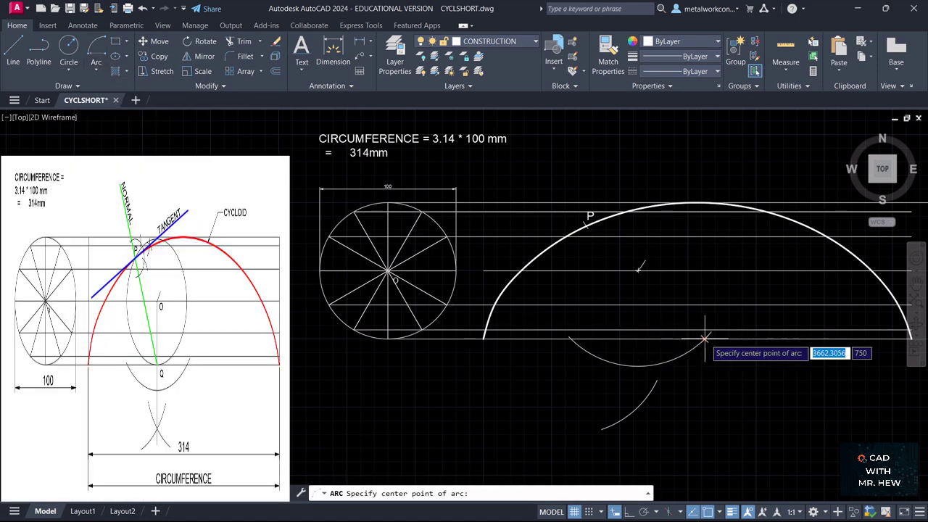
left_click(706, 335)
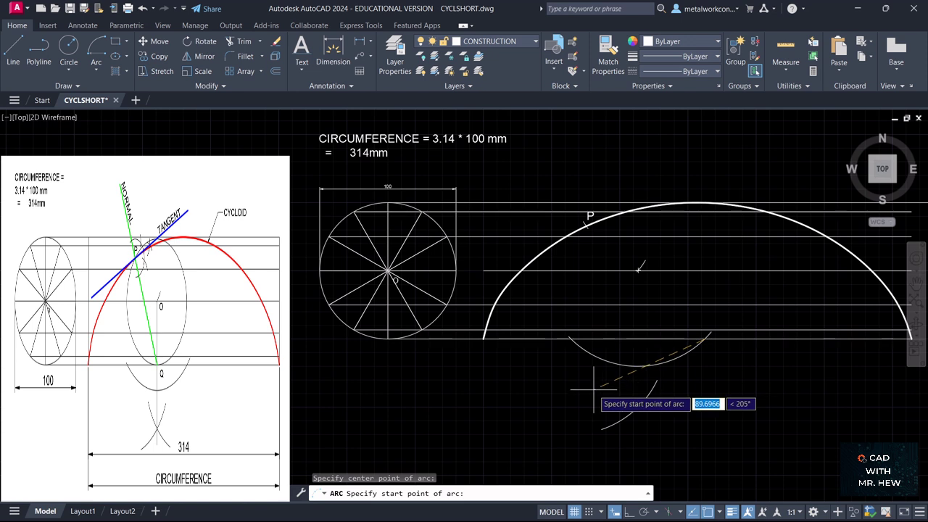
type("70")
key("Return")
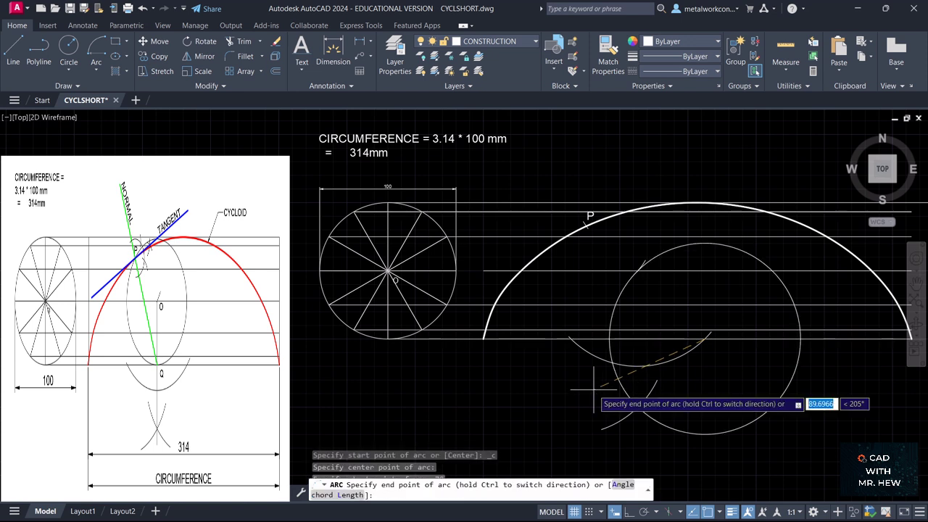
left_click(673, 423)
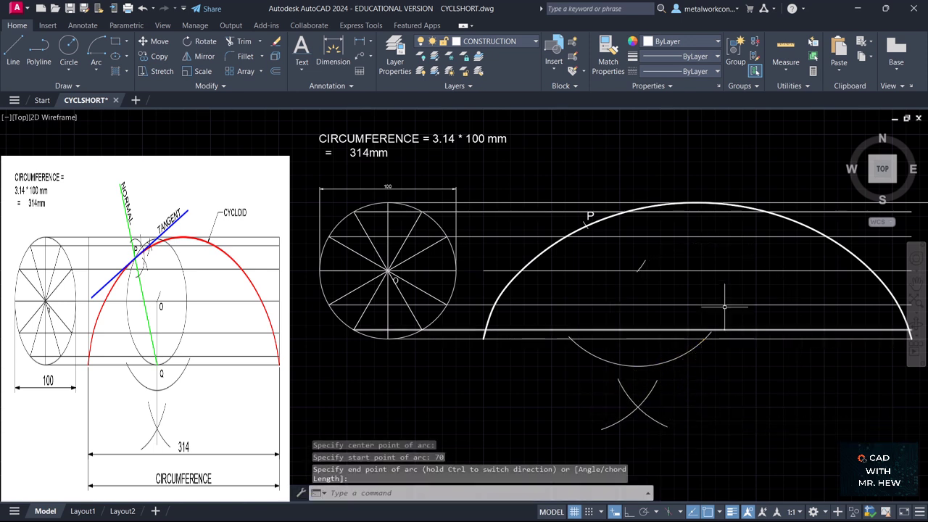
Draw a vertical line from the short arc's intersection with the centre line down to the crossing point of the two lower arcs.
left_click(13, 51)
scroll(643, 278, "up", 4)
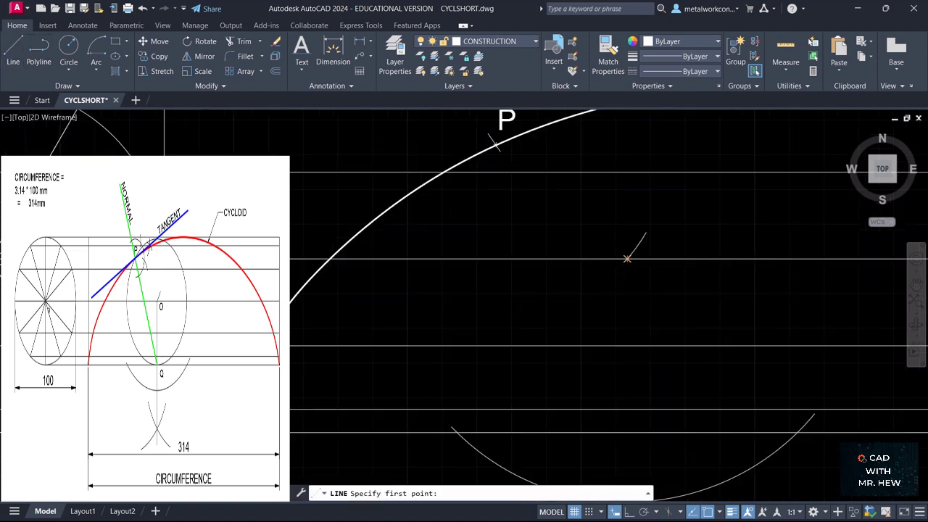
left_click(628, 258)
scroll(652, 366, "down", 5)
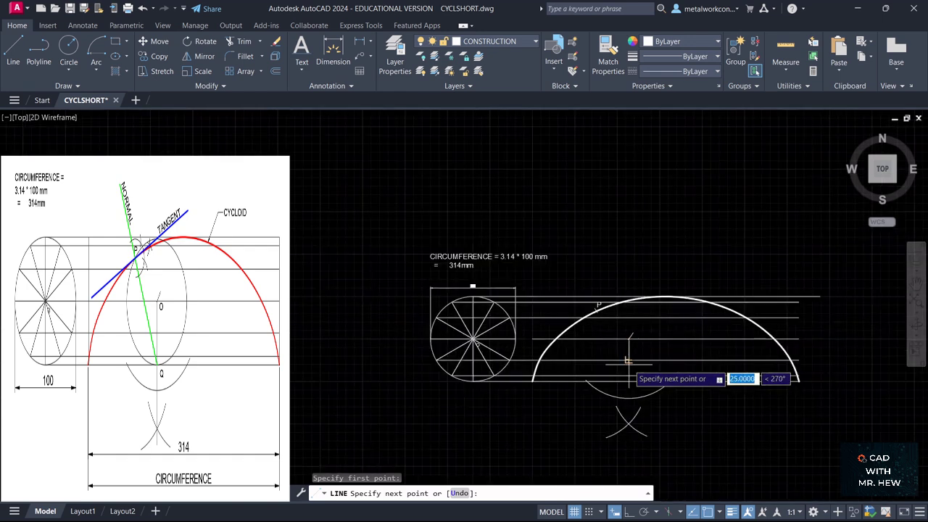
left_click(629, 423)
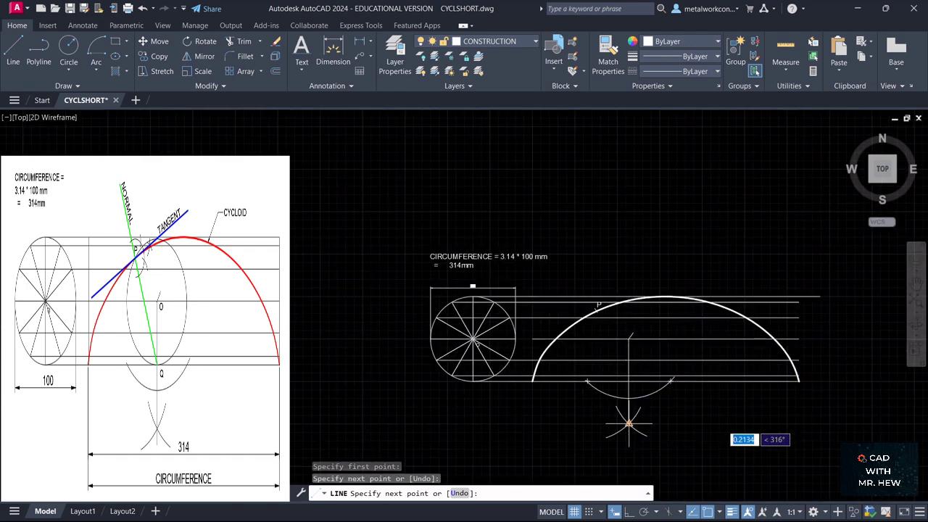
key("Return")
Stretch the lower end of the vertical line slightly beyond the crossing point of the two lower arcs.
scroll(656, 419, "down", 1)
scroll(658, 418, "up", 5)
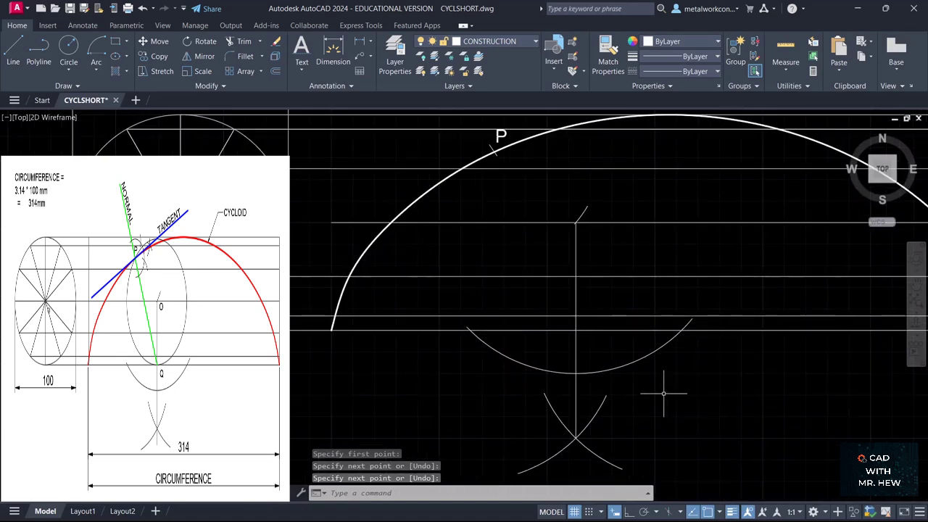
left_click(915, 283)
left_click_drag(785, 414, 906, 350)
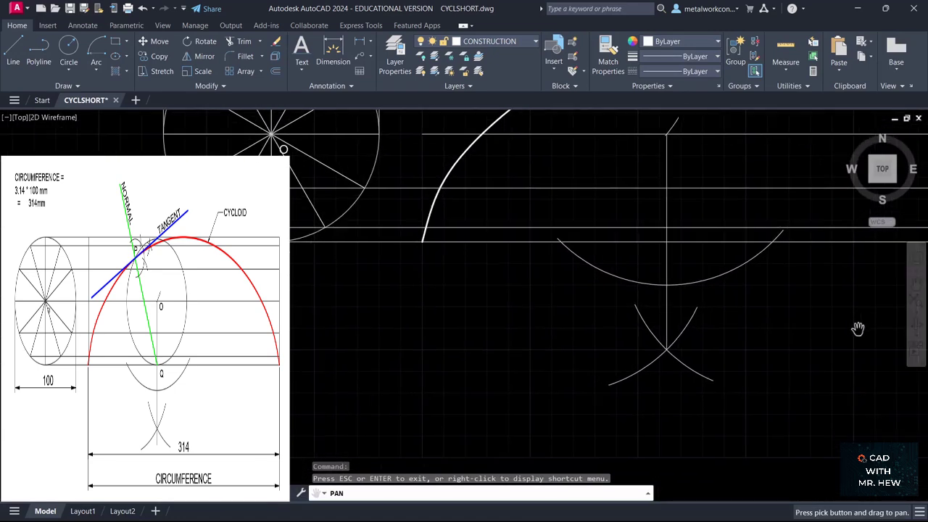
key("Escape")
left_click(666, 316)
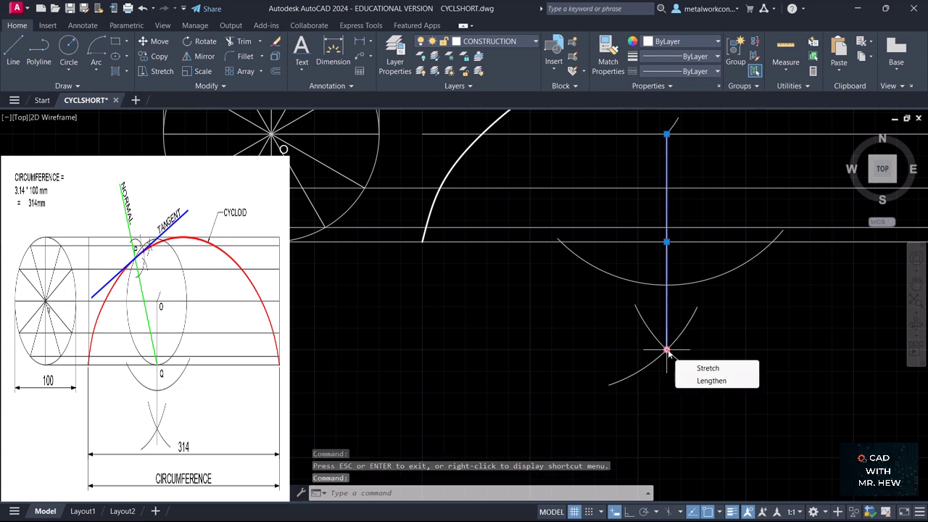
left_click(667, 351)
left_click(667, 372)
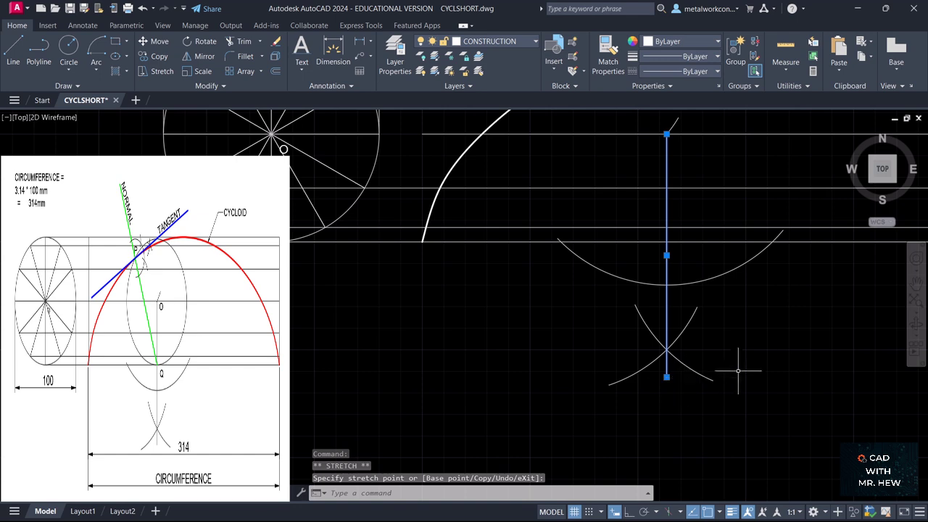
scroll(773, 359, "up", 2)
scroll(772, 357, "down", 4)
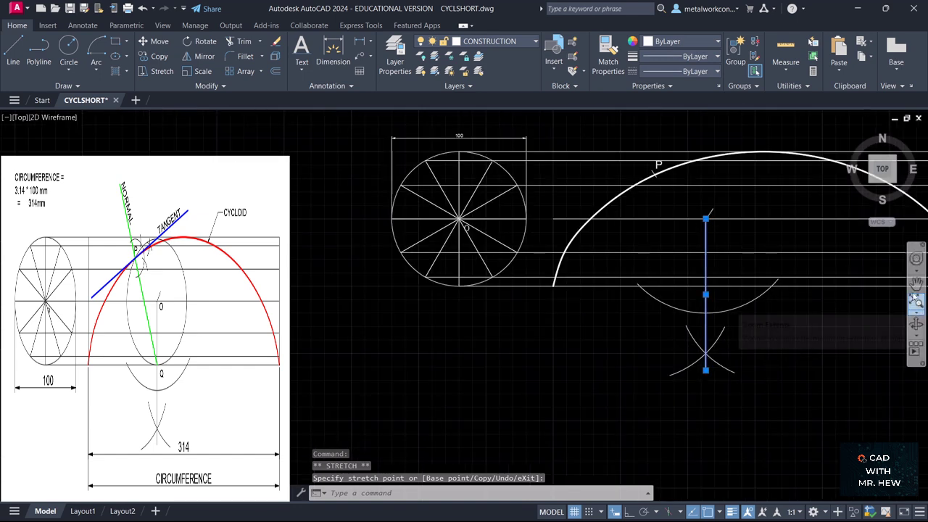
Add the single-line text O, height 6 and rotation 0, just below the centre-line intersection above the lower arcs.
left_click(916, 284)
left_click_drag(846, 282, 795, 337)
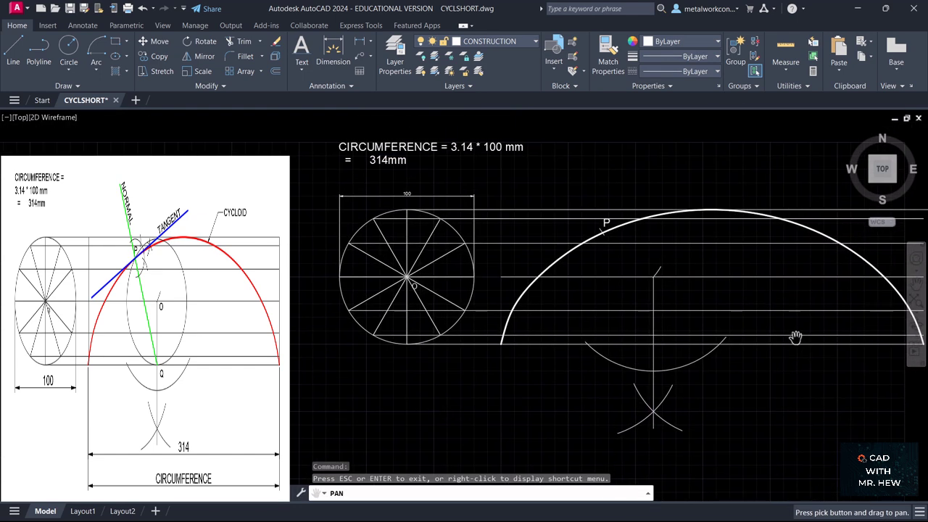
key("Escape")
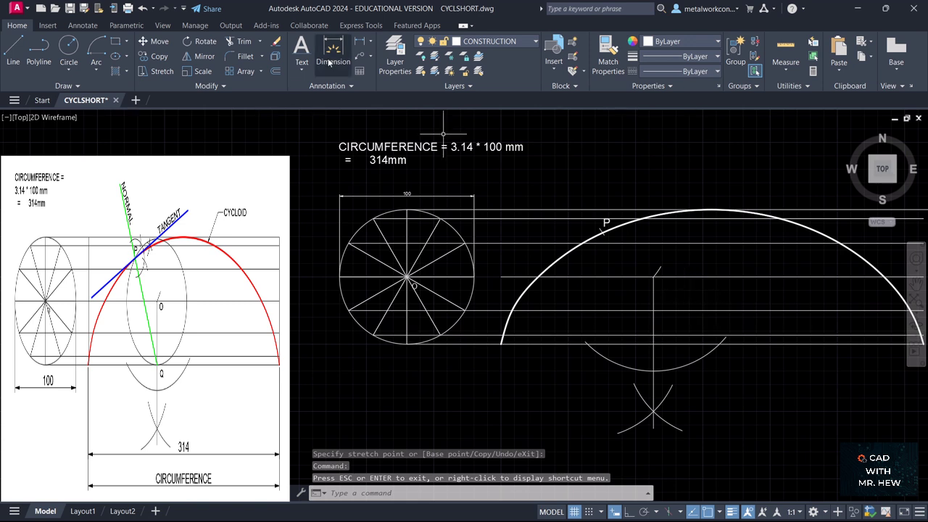
left_click(302, 70)
left_click(321, 109)
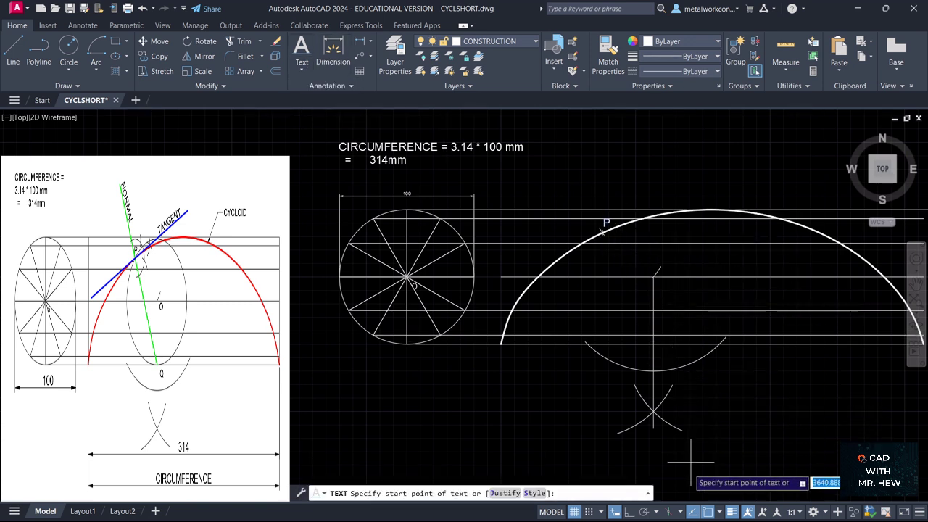
left_click(709, 511)
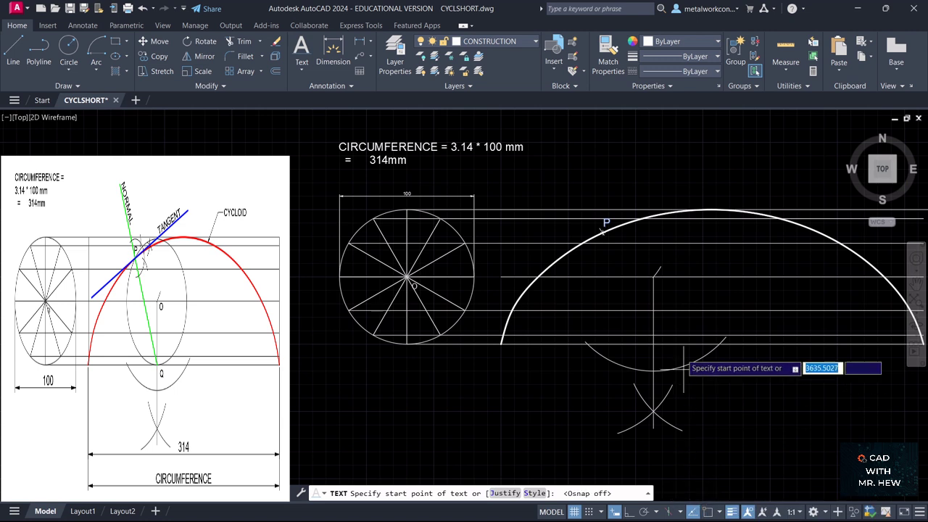
left_click(658, 287)
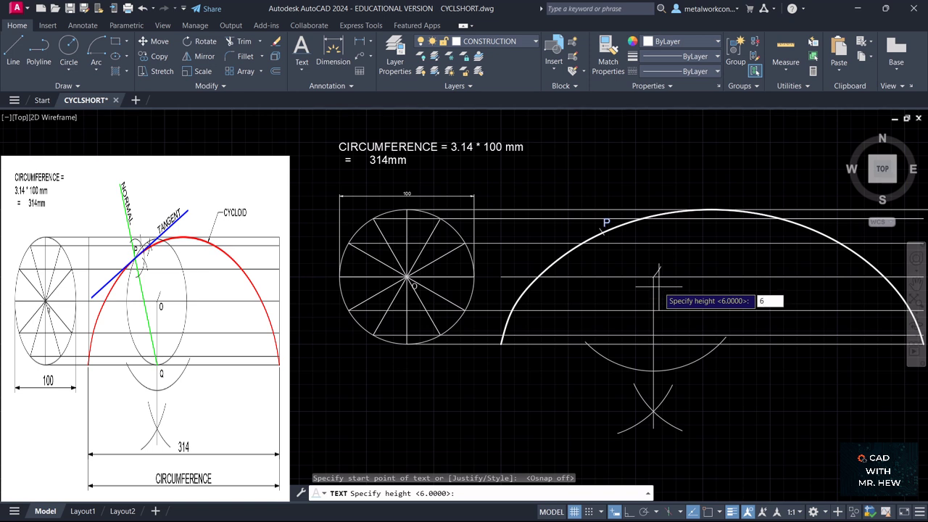
key("Return")
key("Return")
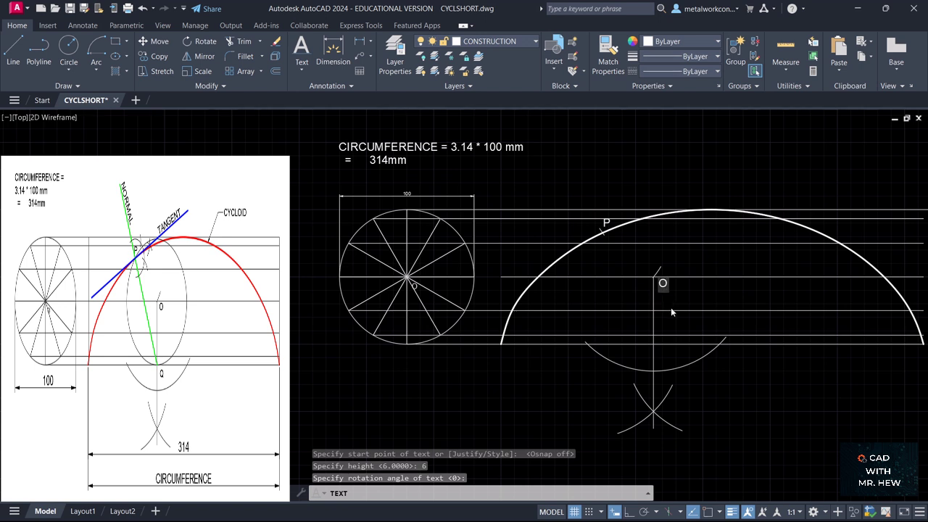
key("Escape")
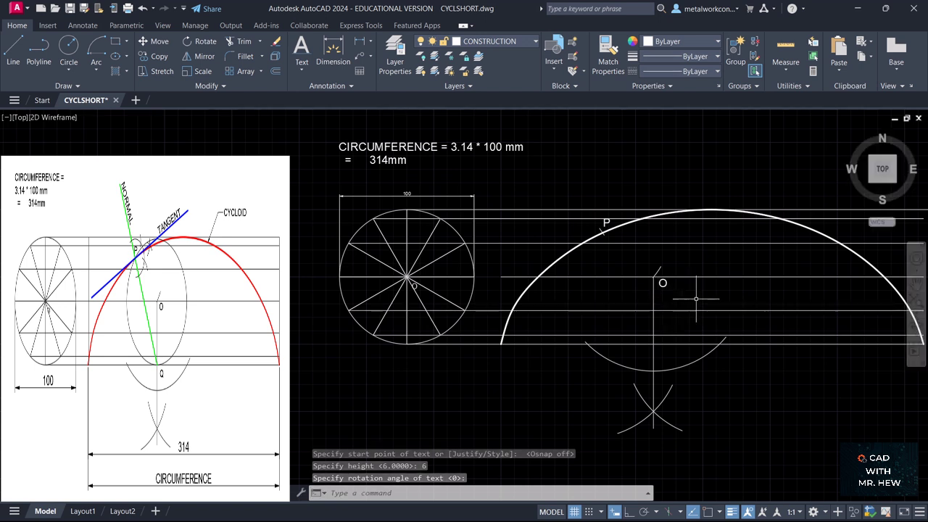
Draw a circle centred on the centre-line intersection labelled O, with its radius reaching down to the base line.
left_click(68, 45)
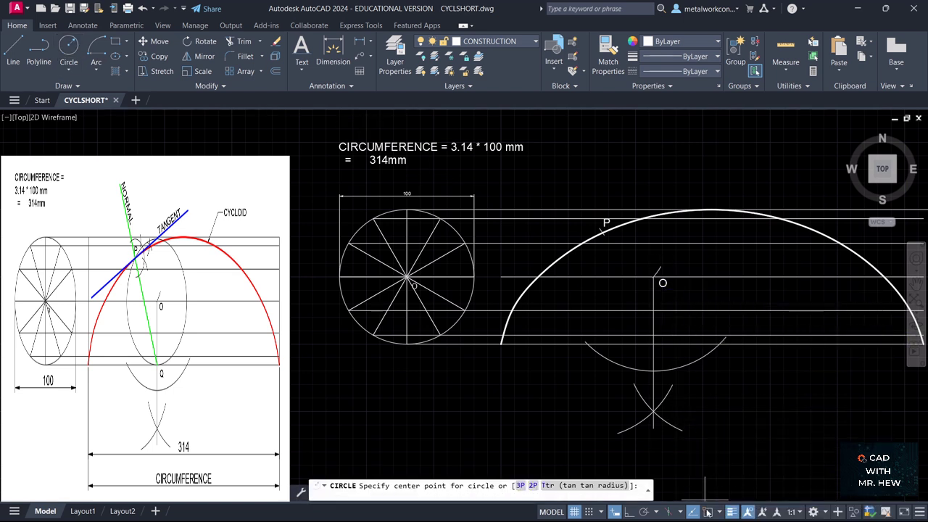
key("F3")
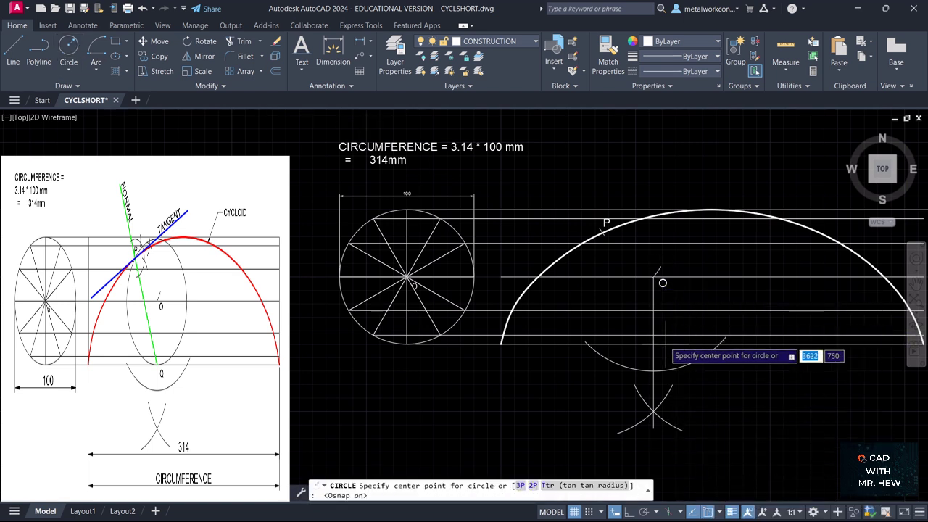
left_click(653, 277)
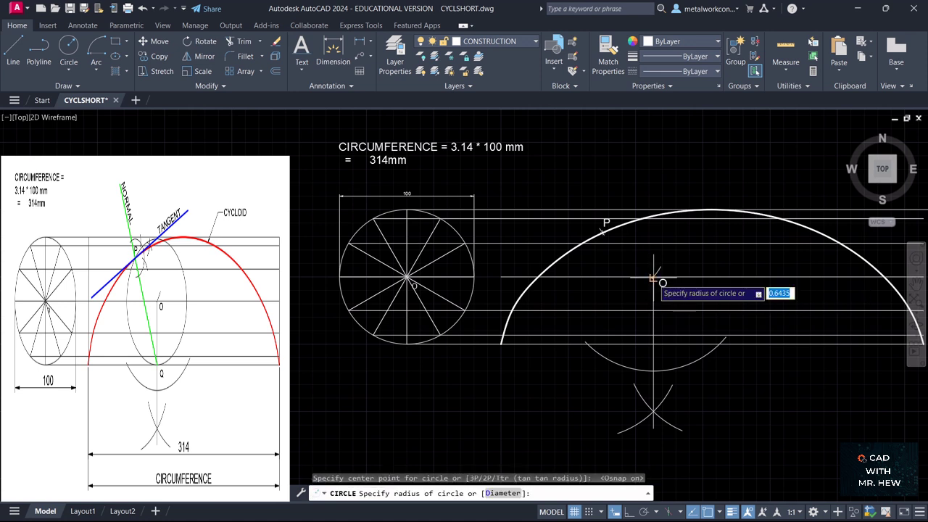
left_click(652, 343)
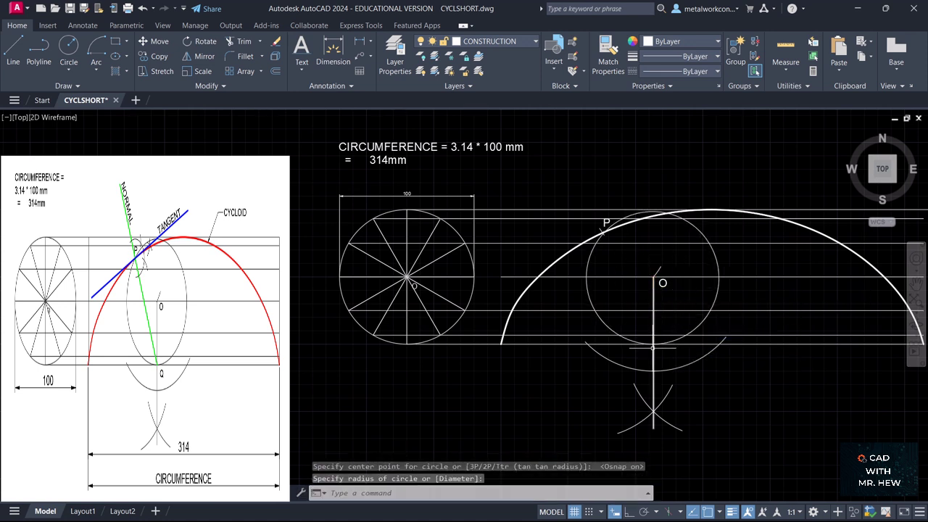
key("Return")
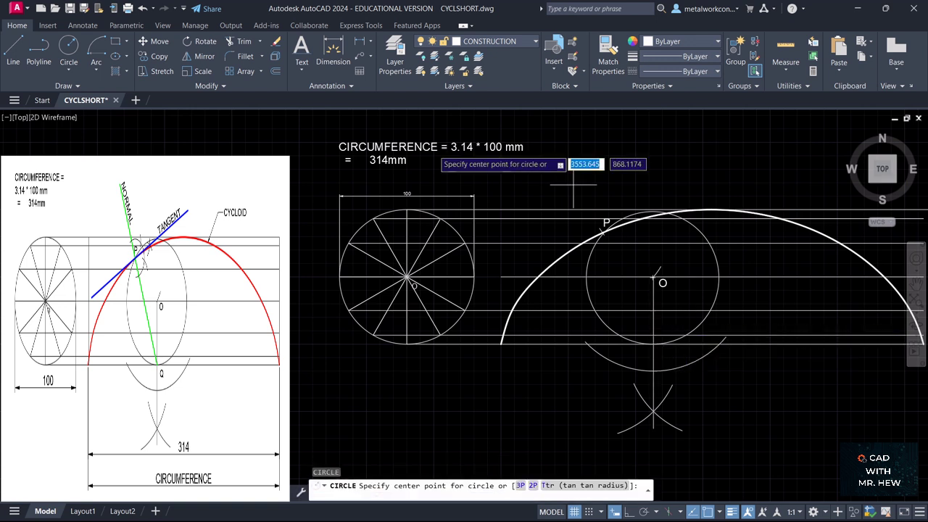
left_click(13, 51)
key("Escape")
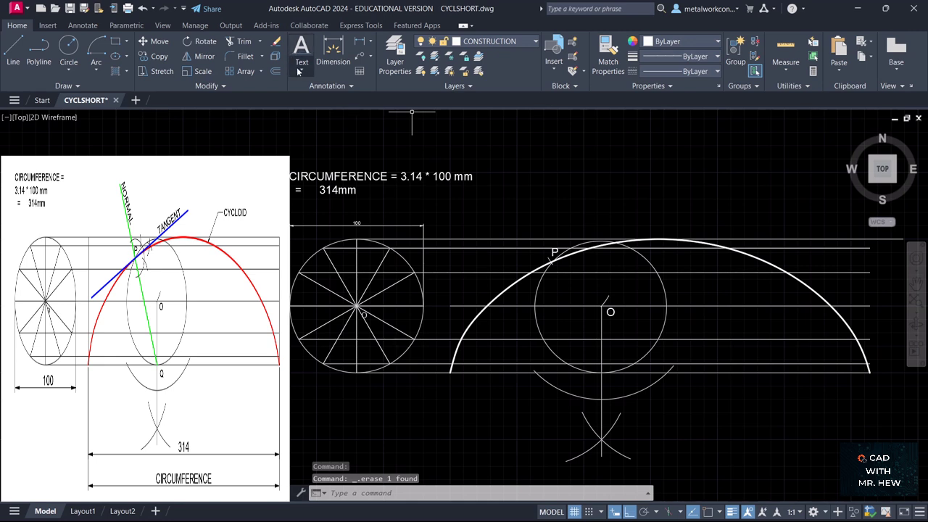
Add the single-line text Q, height 6 and rotation 0, just below the point where the vertical line meets the base line.
left_click(298, 71)
left_click(315, 109)
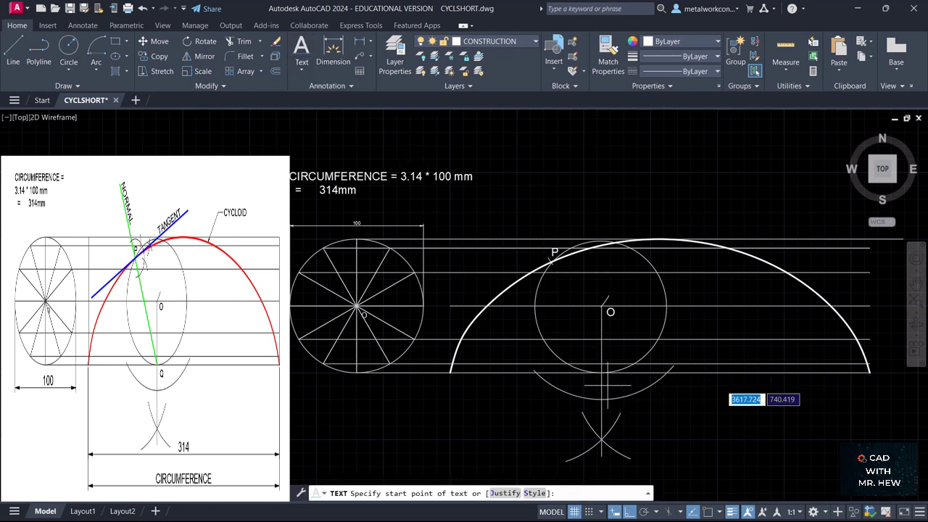
left_click(607, 390)
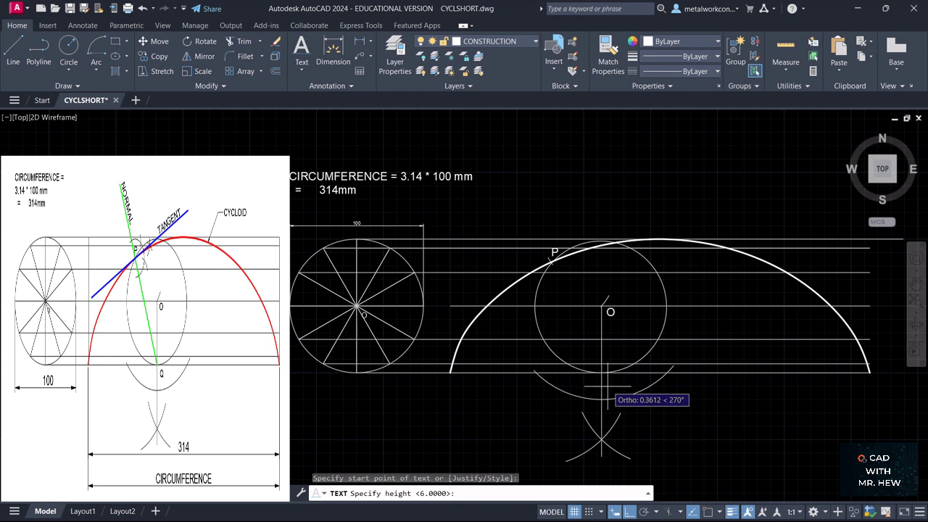
type("6")
key("Return")
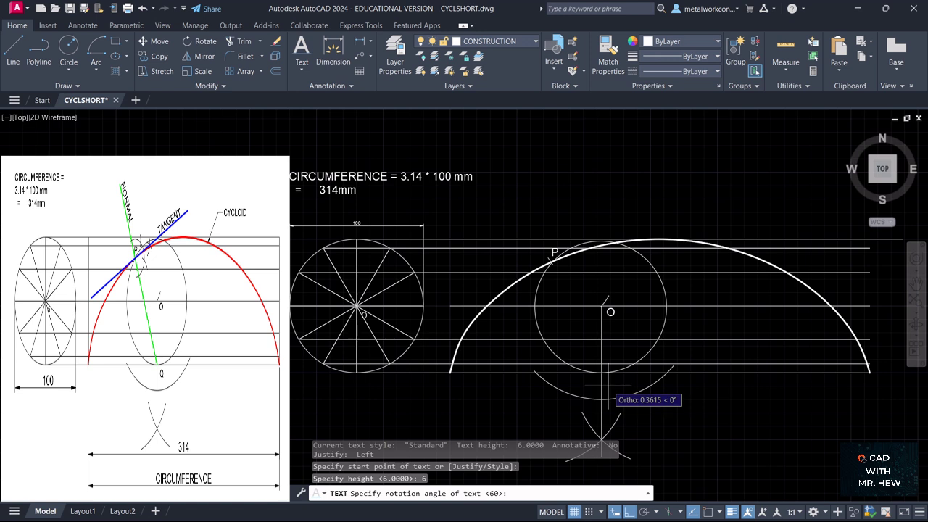
type("0")
key("Return")
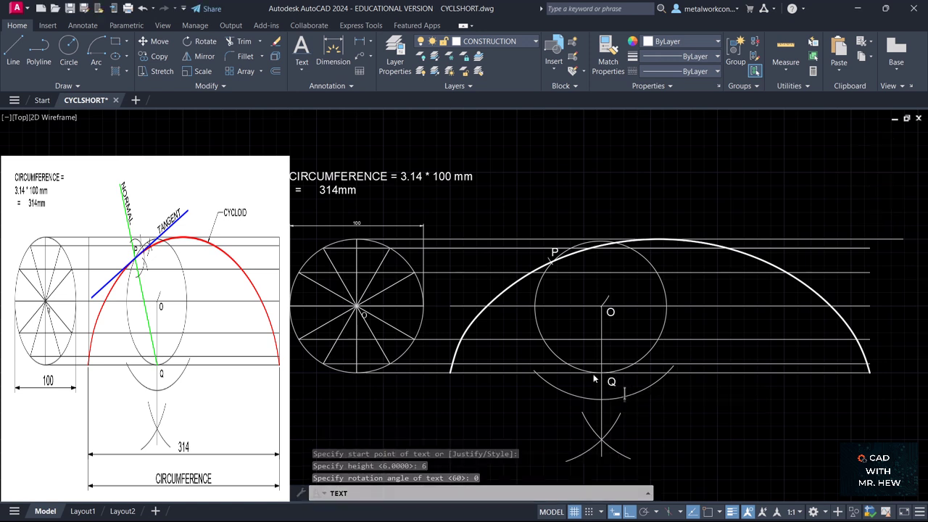
key("Return")
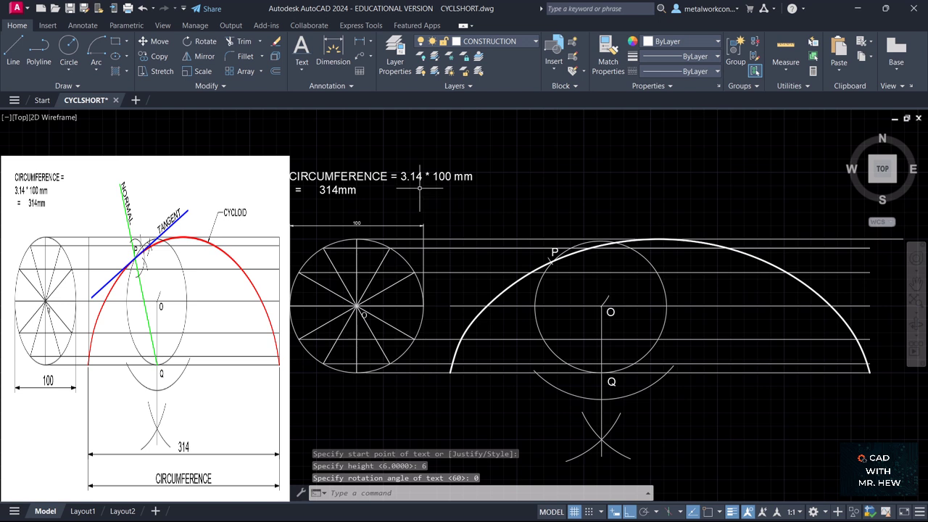
Draw a line from base point Q to point P on the cycloid, with object snap on and ortho off.
left_click(14, 54)
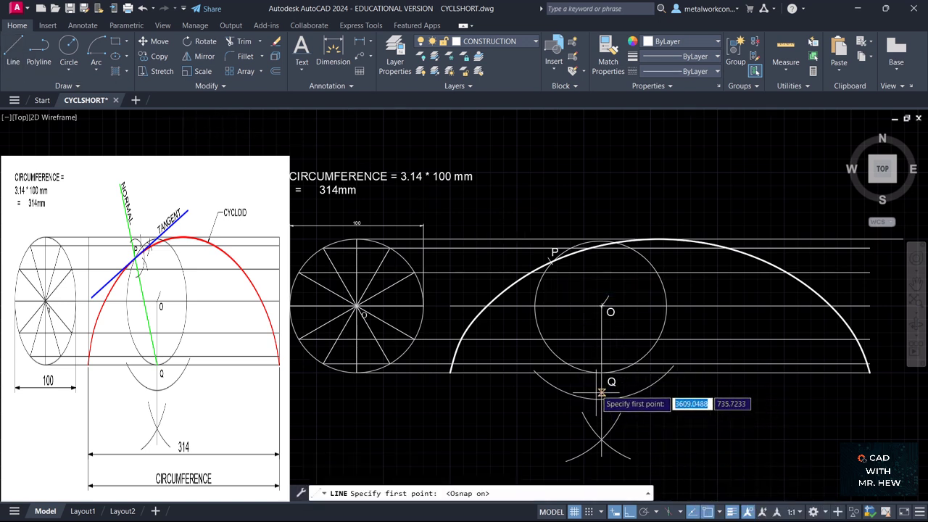
left_click(601, 373)
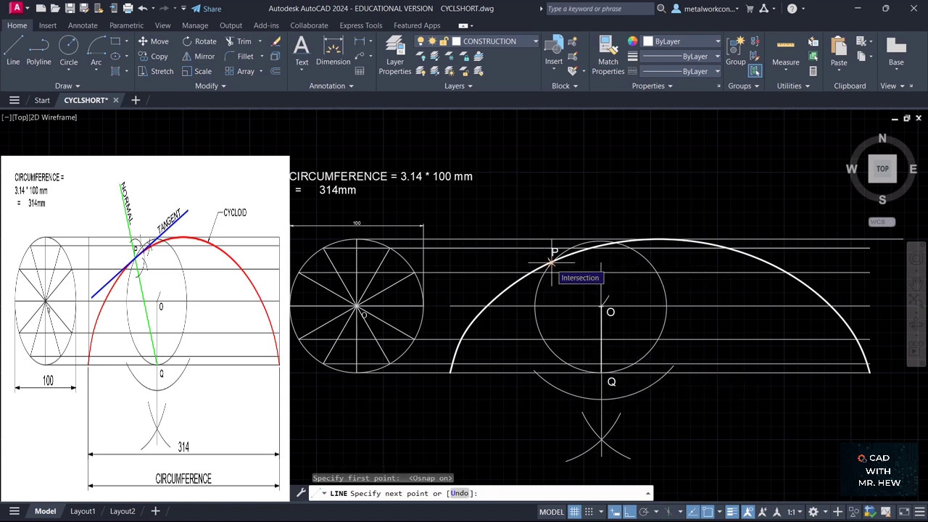
scroll(554, 260, "up", 4)
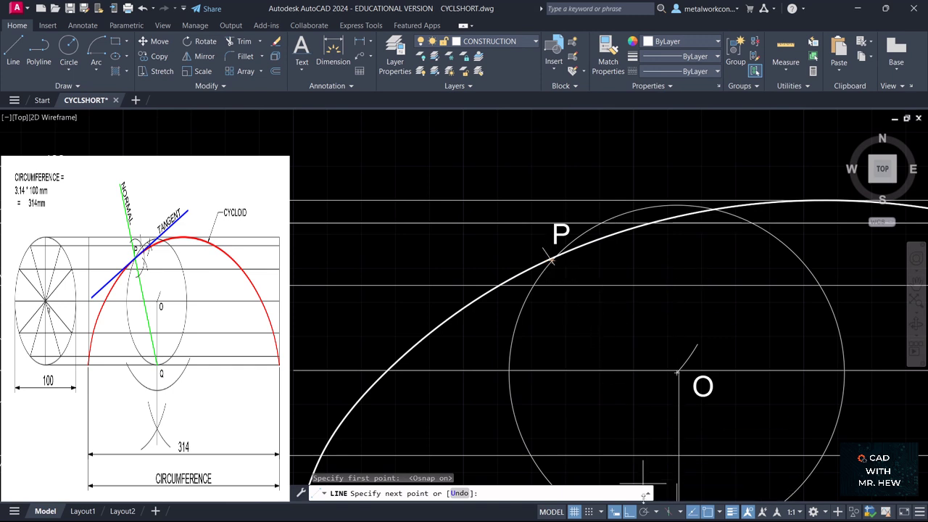
left_click(631, 513)
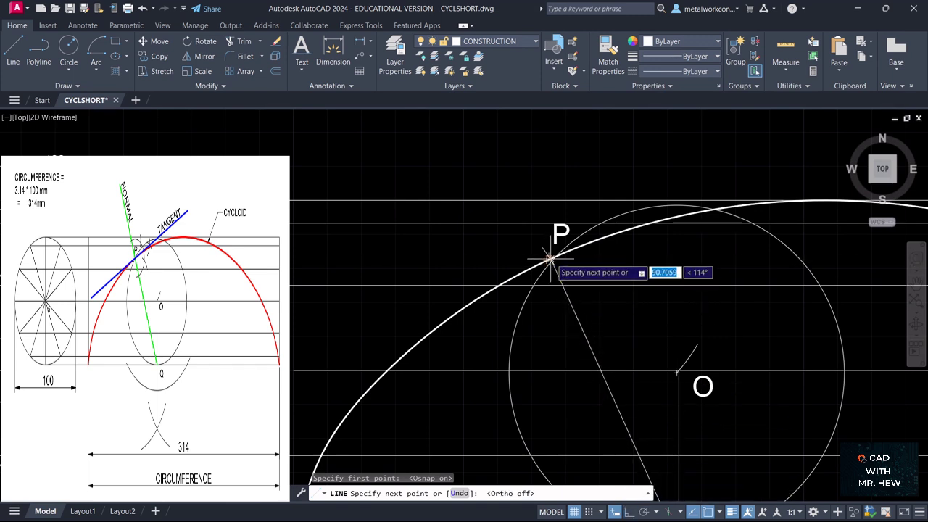
left_click(548, 259)
key("Return")
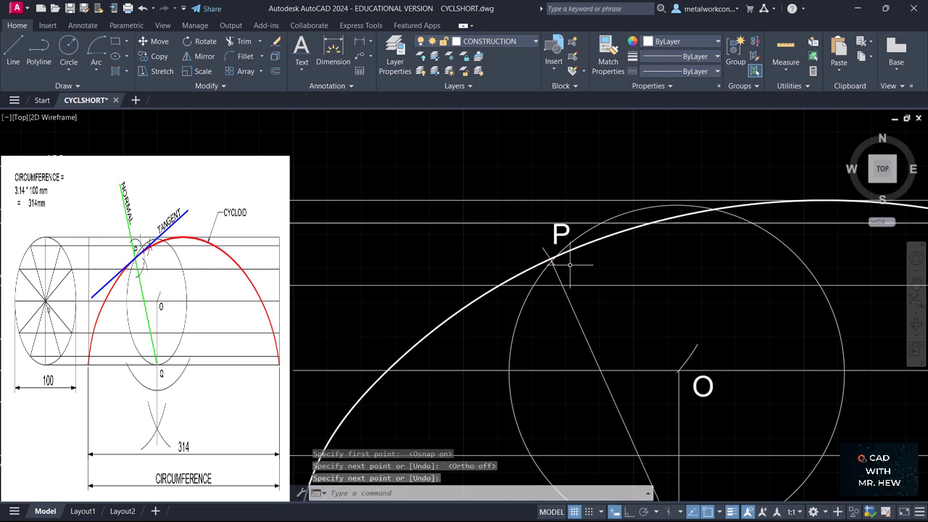
Draw a short slanted line above the cycloid, beside the circumference text, as a boundary across the path of line QP.
scroll(575, 274, "down", 3)
left_click(916, 284)
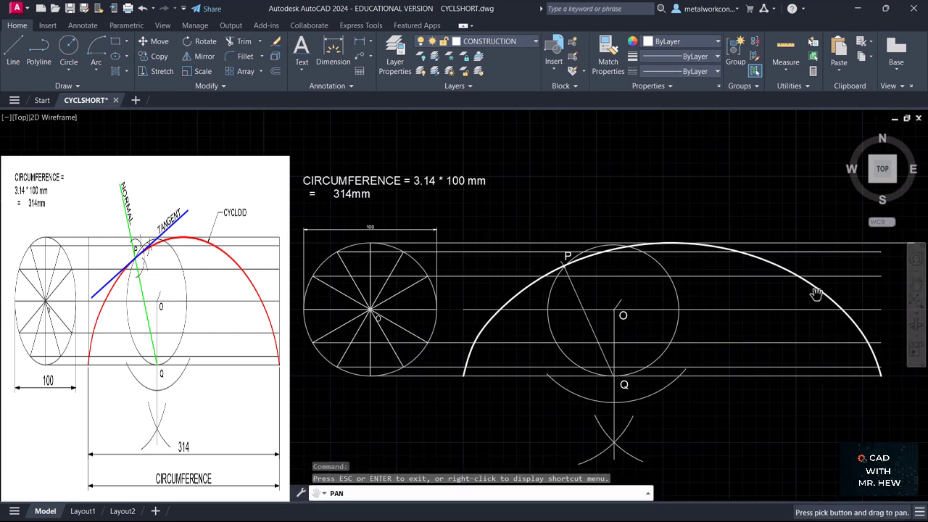
mouse_move(782, 294)
left_mouse_down()
mouse_move(789, 304)
mouse_move(790, 283)
mouse_move(814, 286)
left_mouse_up()
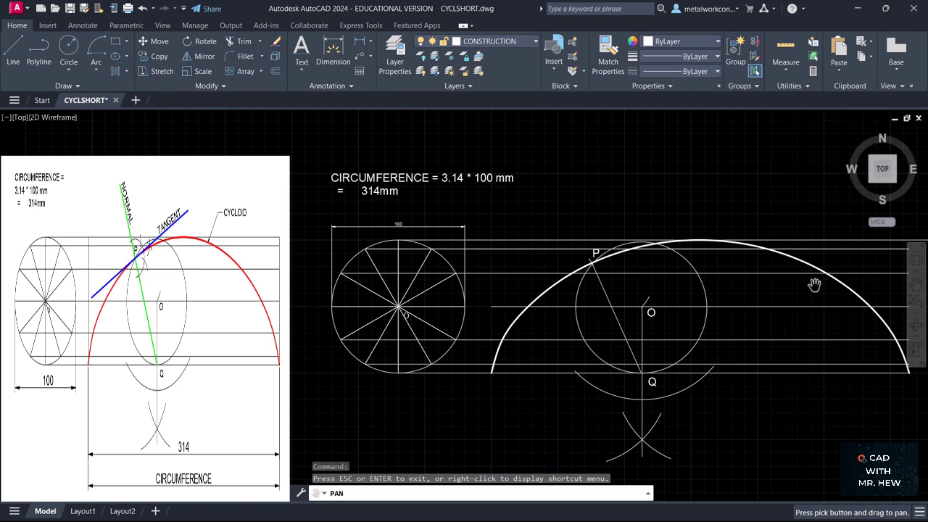
key("Escape")
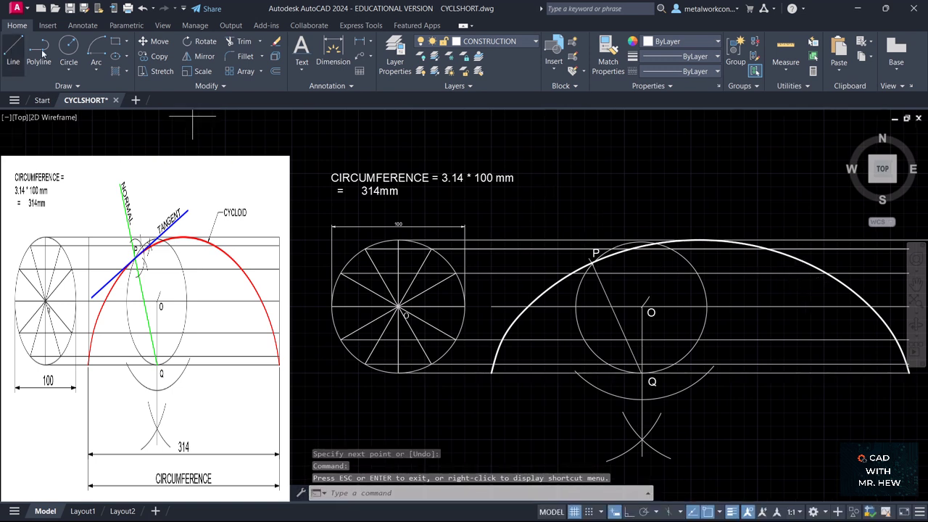
left_click(15, 51)
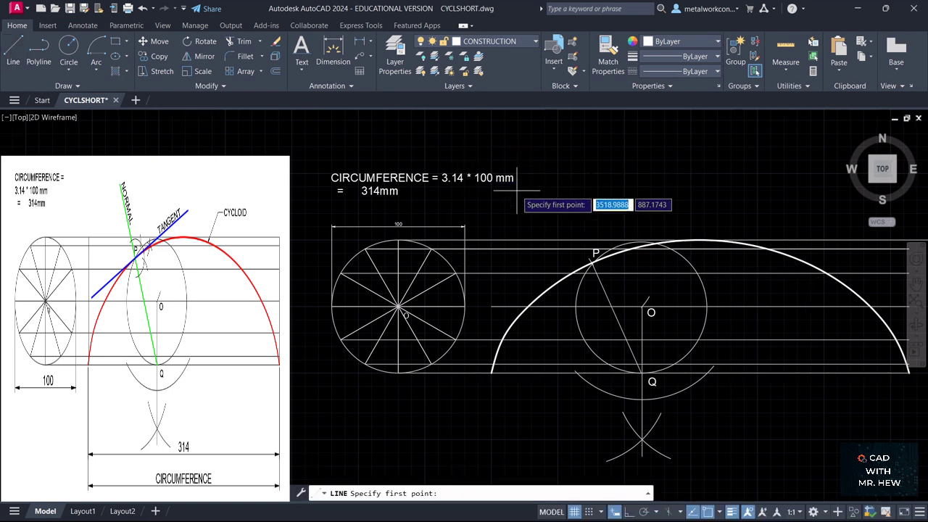
left_click(518, 192)
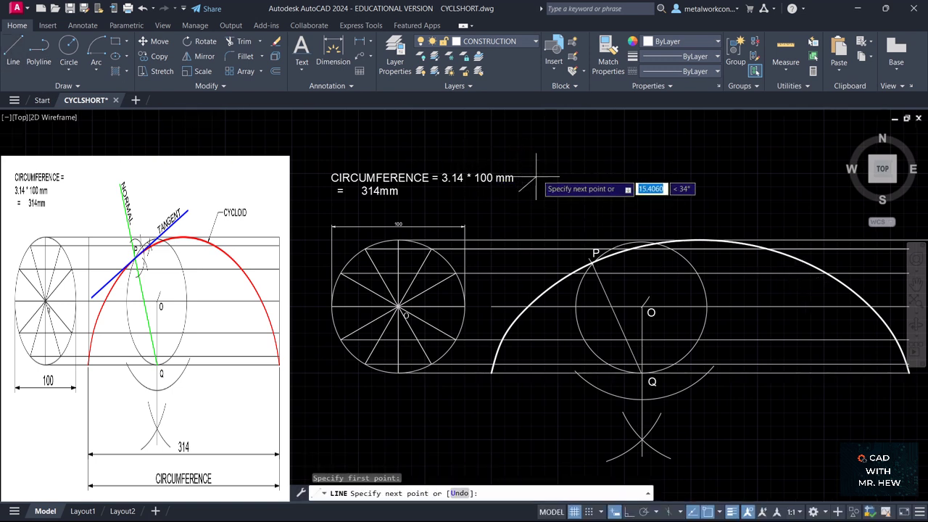
left_click(580, 162)
key("Return")
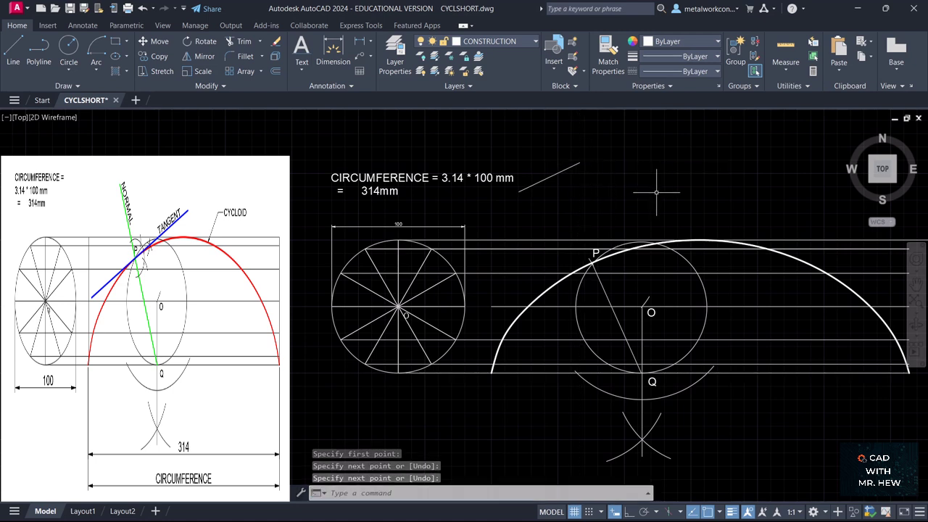
Extend line QP past P up to the short slanted boundary line, and erase that boundary line.
type("EX")
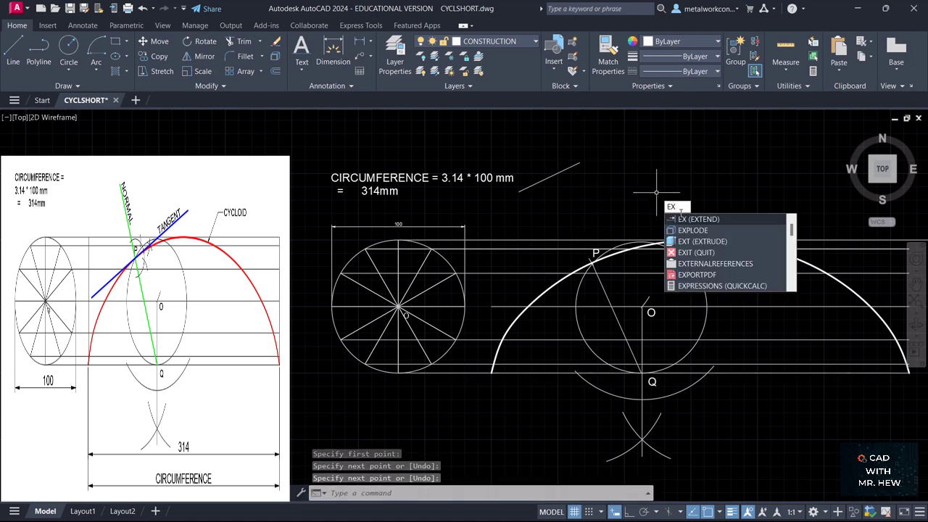
key("Return")
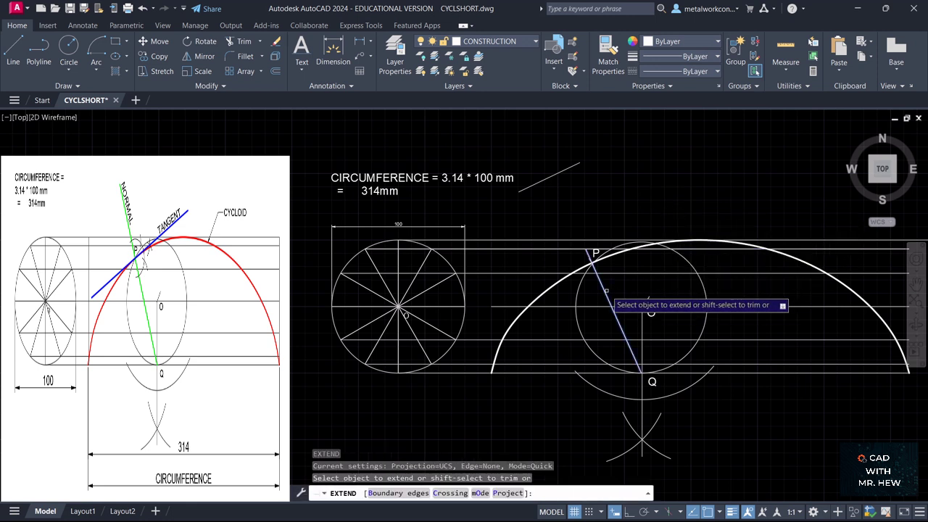
left_click(590, 252)
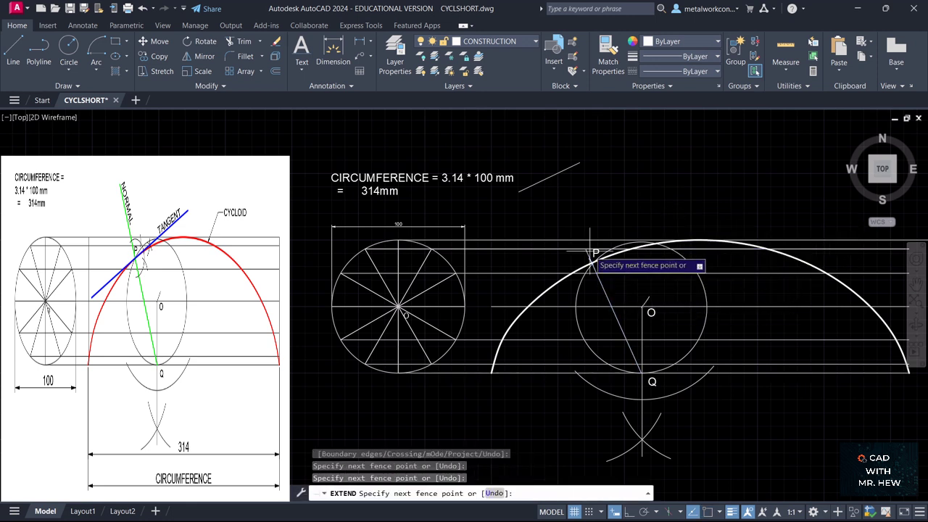
key("Return")
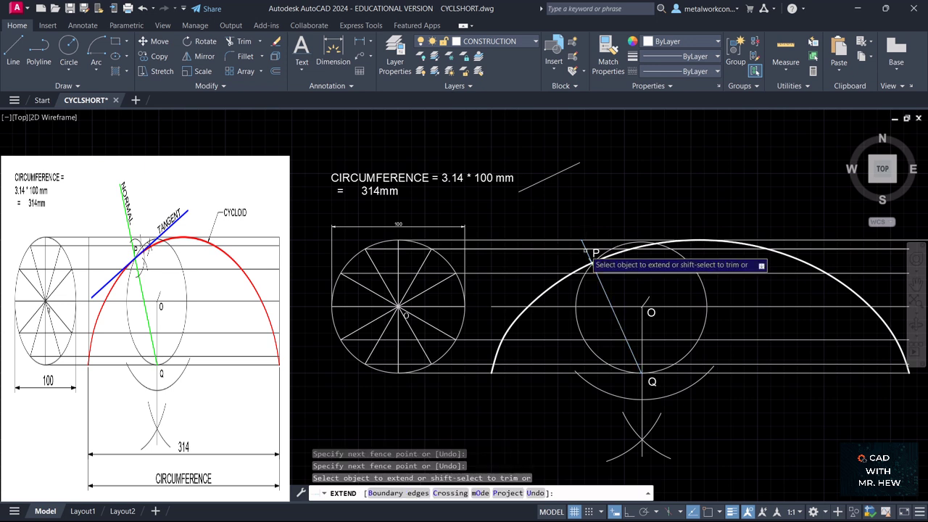
left_click(586, 251)
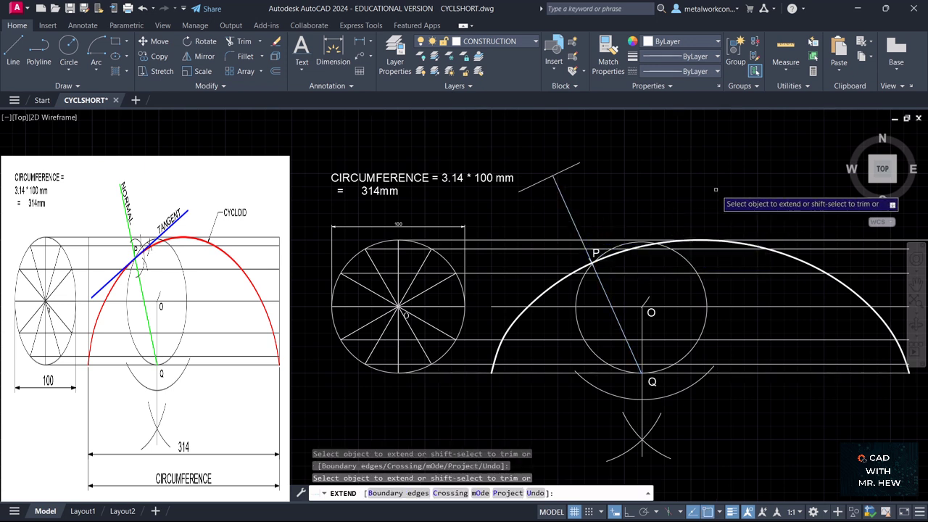
key("Escape")
left_click(559, 164)
key("Delete")
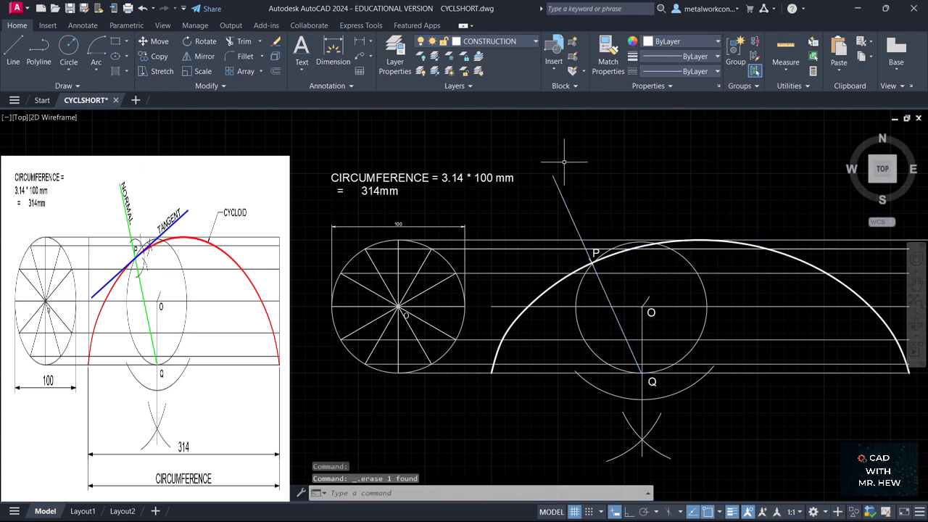
Add the single-line text NORMAL, height 6 and rotation 60, at the upper end of extended line QP, with object snap off.
left_click(302, 67)
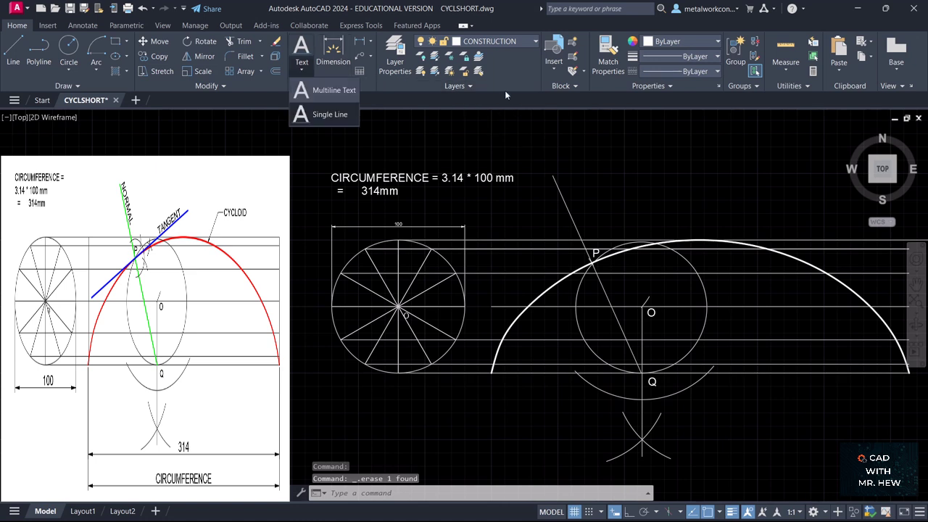
left_click(329, 114)
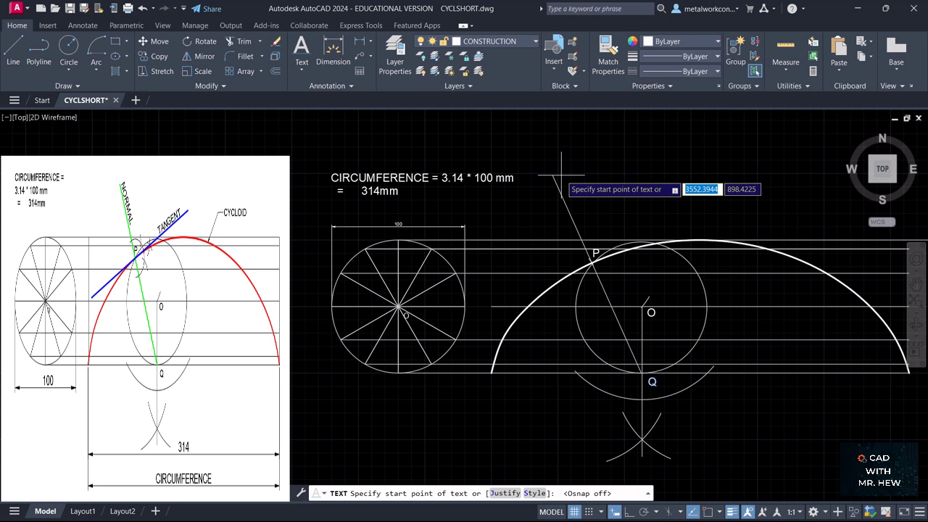
left_click(559, 175)
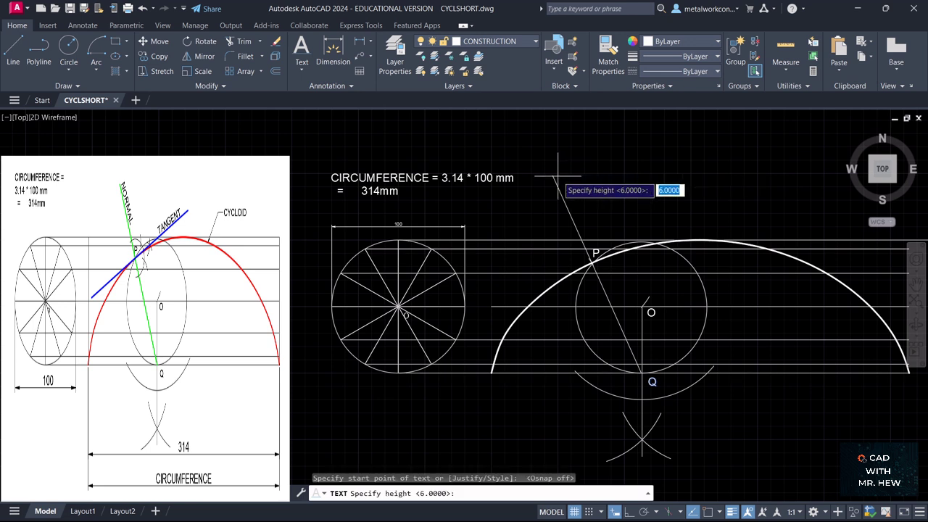
key("Return")
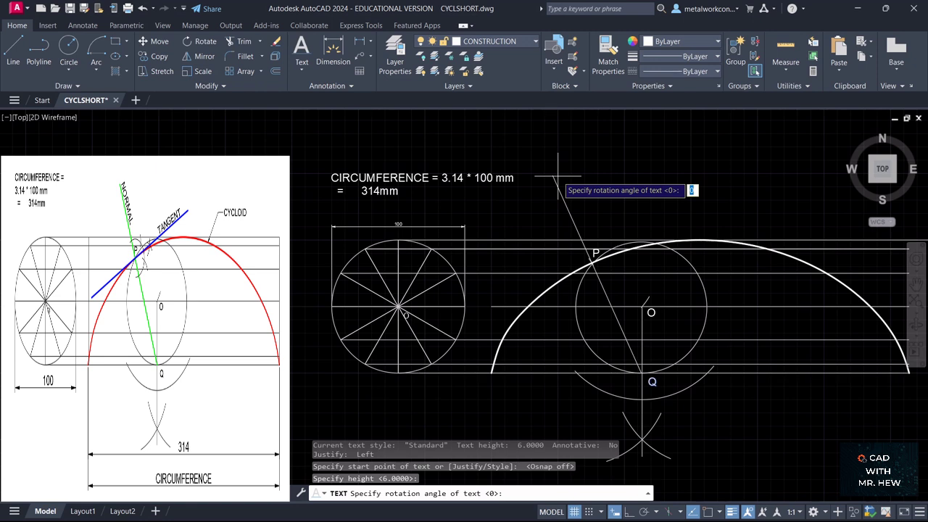
key("Return")
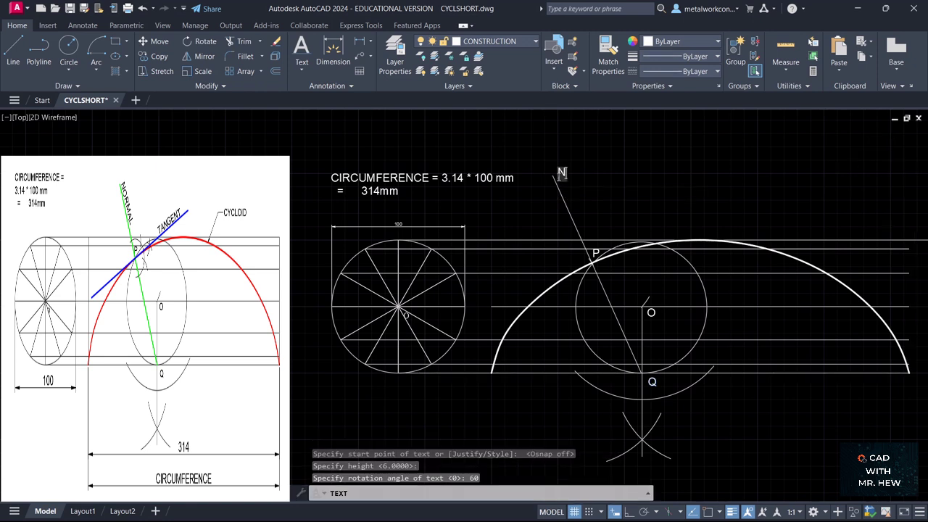
type("NORMAL")
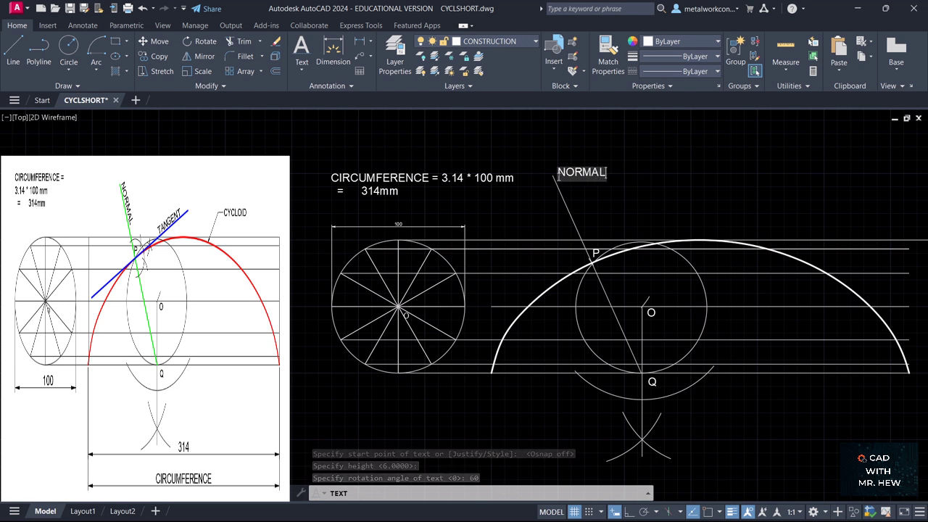
key("Return")
key("Return")
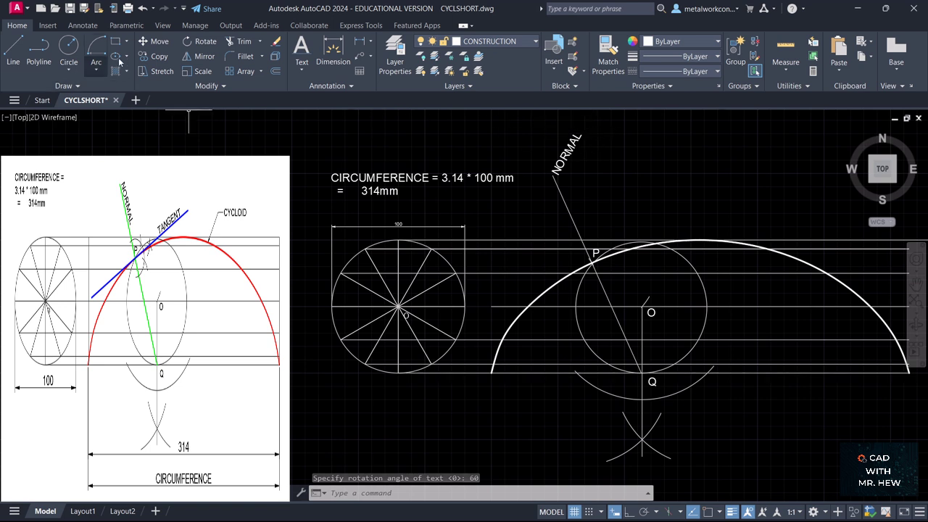
Rotate the NORMAL text about 235° around the upper end of line QP so it runs parallel to the line.
left_click(202, 41)
left_click(569, 148)
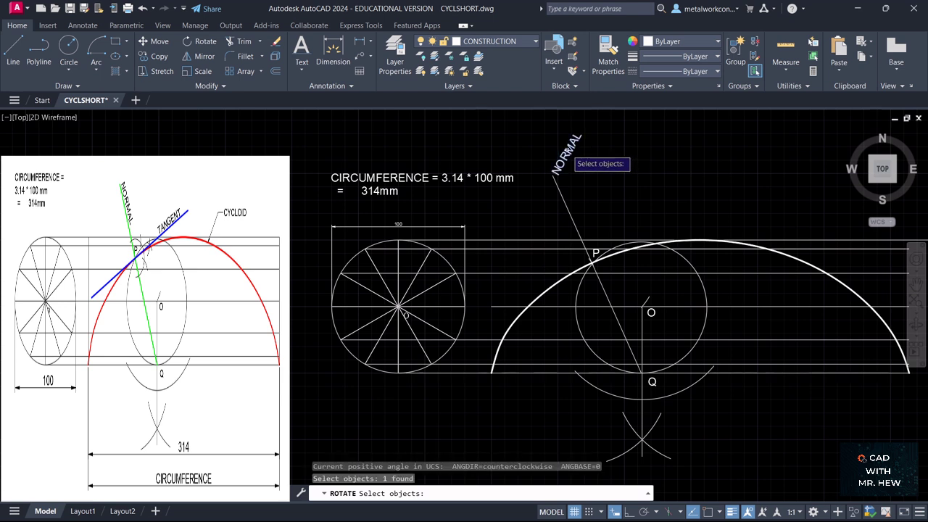
key("Return")
key("Return")
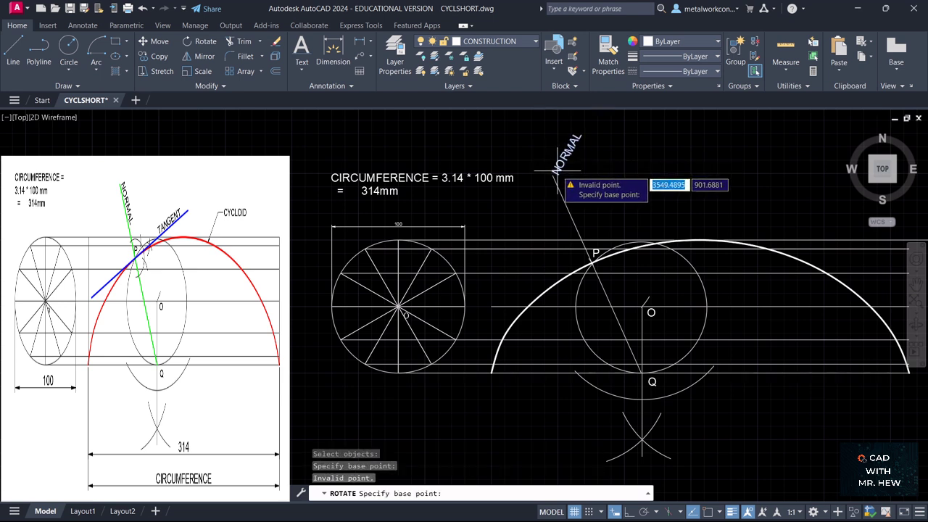
left_click(556, 175)
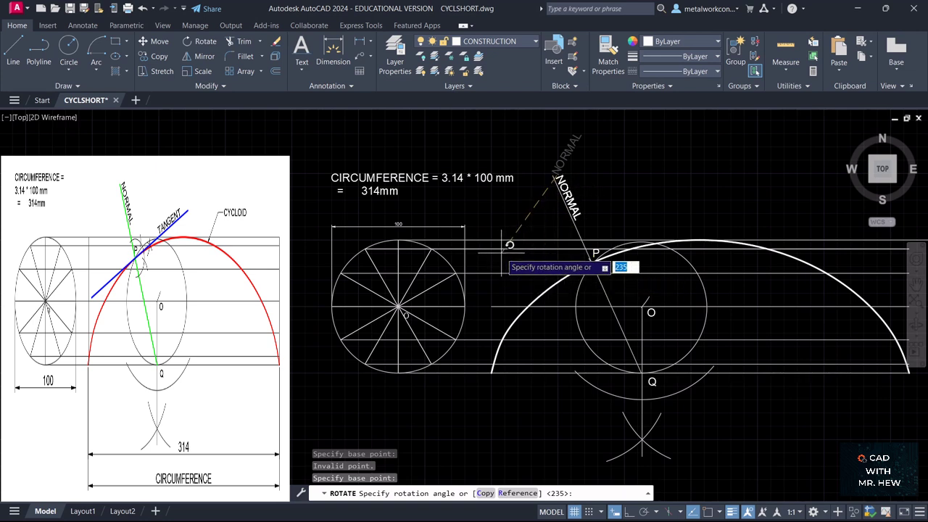
key("Escape")
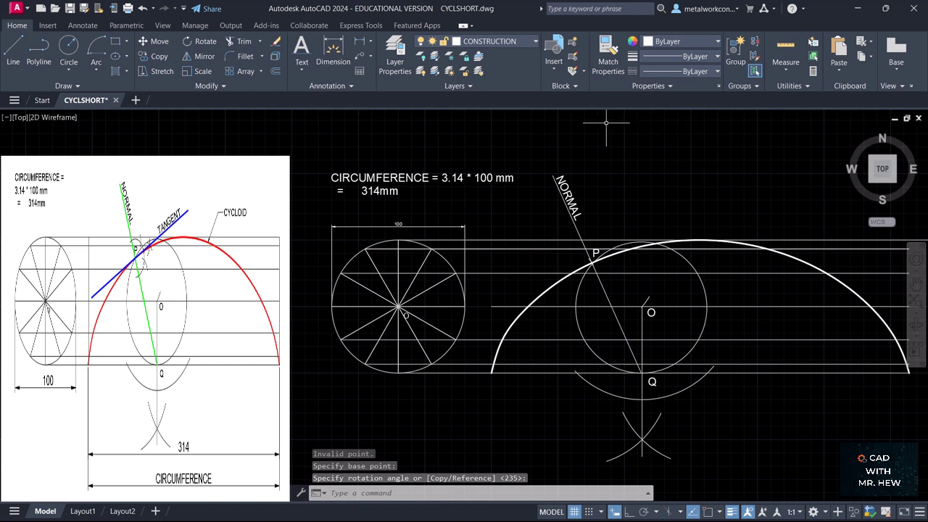
Move the NORMAL text slightly away from the line so it sits clear beside the normal's upper end.
left_click(155, 41)
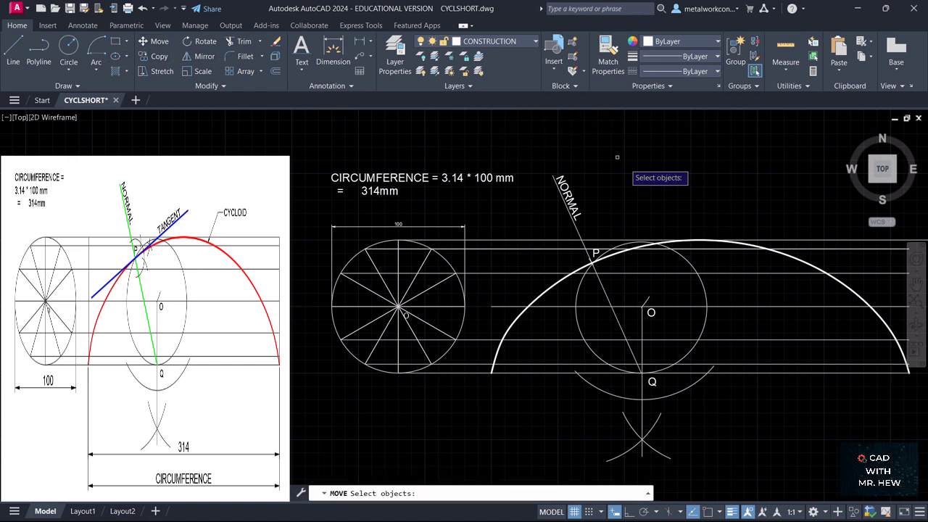
left_click(557, 187)
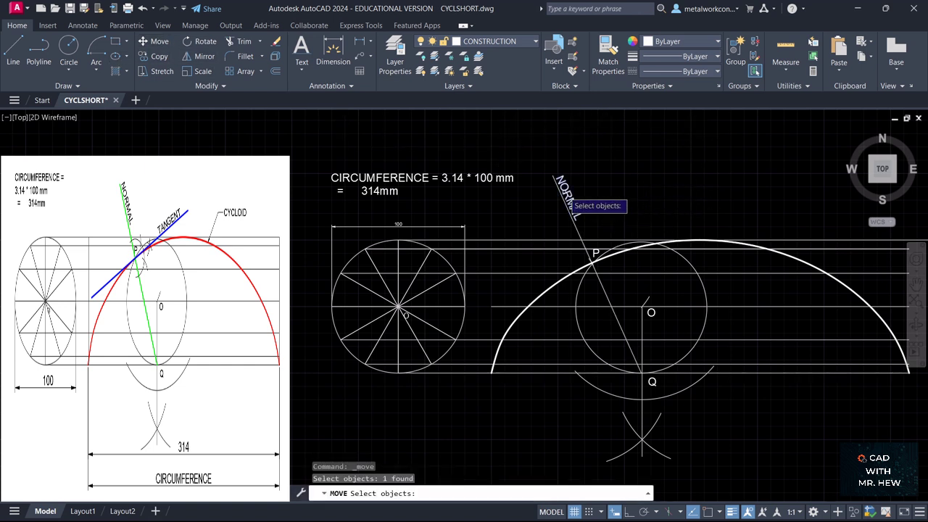
key("Return")
left_click(560, 187)
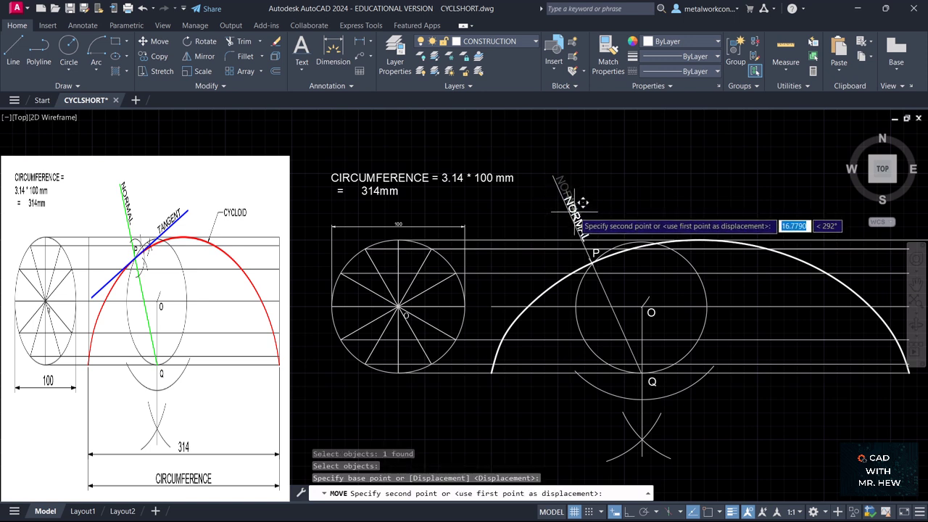
left_click(583, 196)
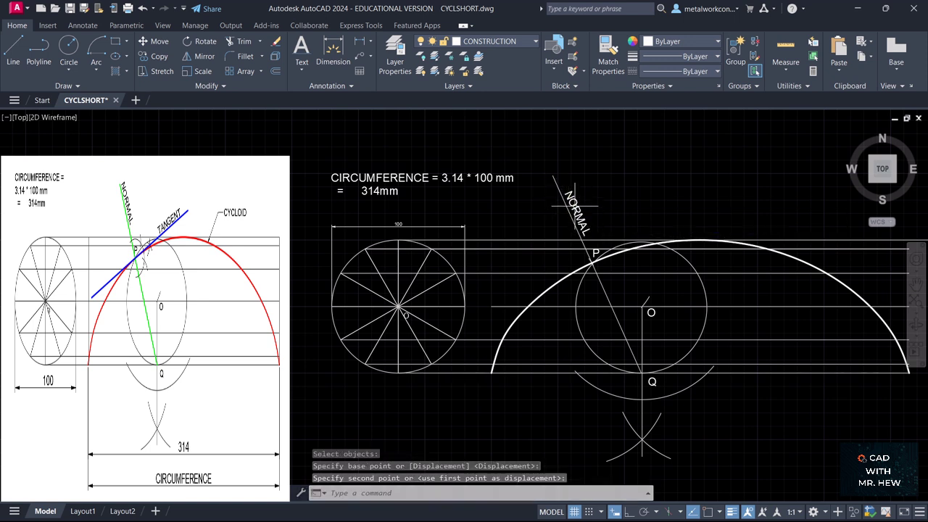
key("Return")
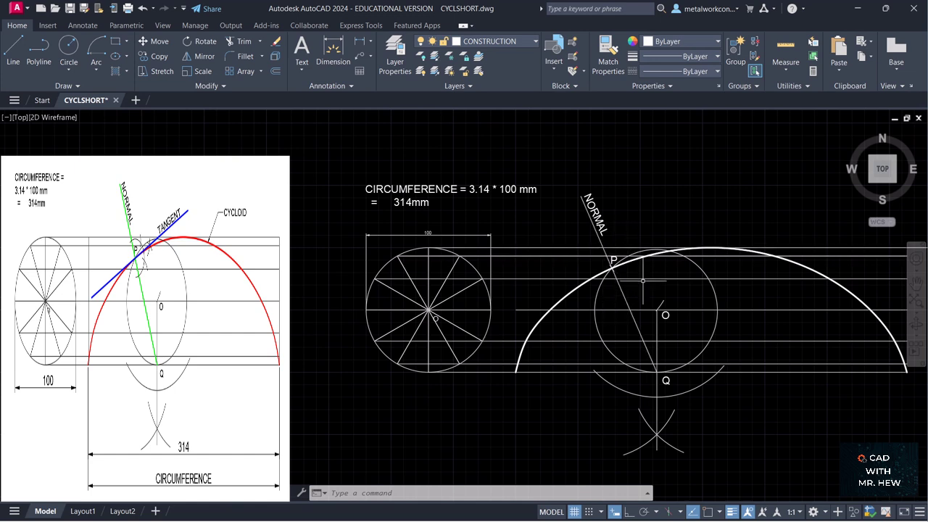
Draw a 15 mm radius arc centred on P with Center, Start, End, crossing the normal below and above P, with object snap on.
scroll(642, 280, "up", 4)
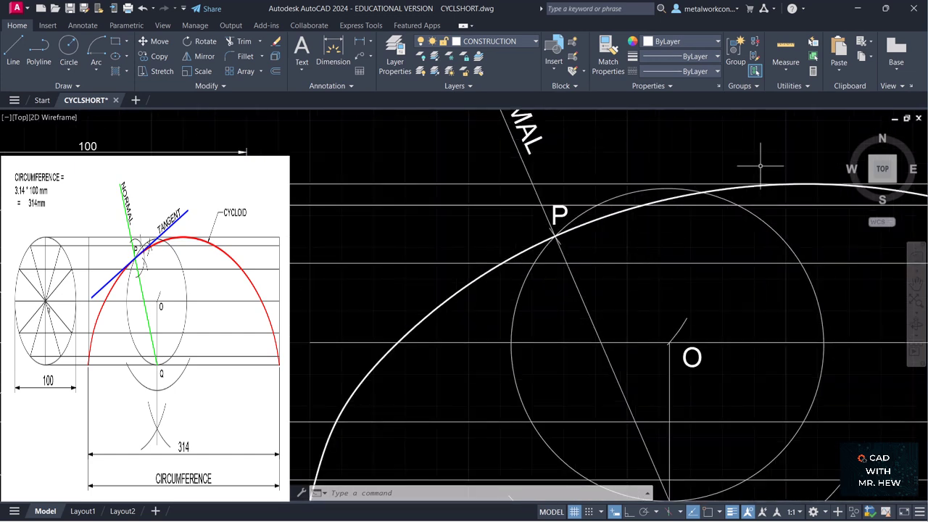
left_click(915, 283)
mouse_move(740, 207)
left_mouse_down()
mouse_move(798, 256)
mouse_move(840, 271)
left_mouse_up()
key("Escape")
key("Escape")
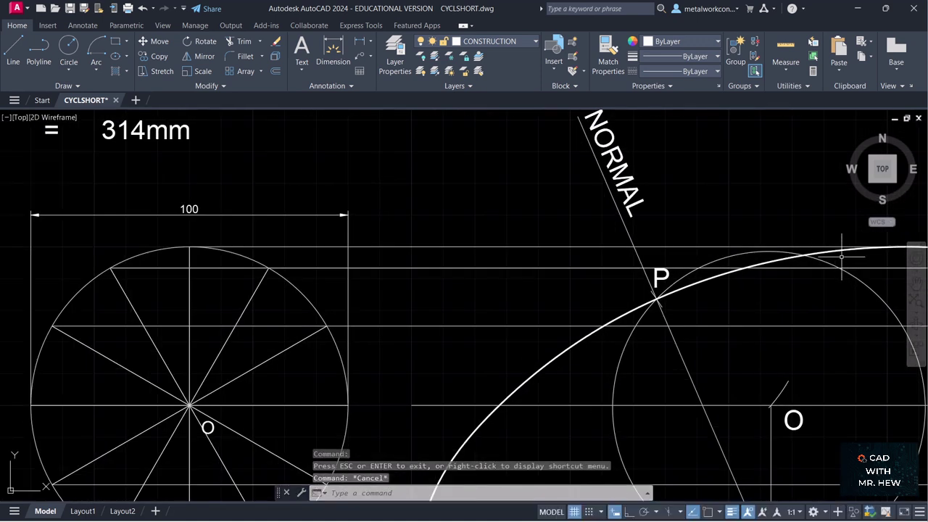
left_click(95, 66)
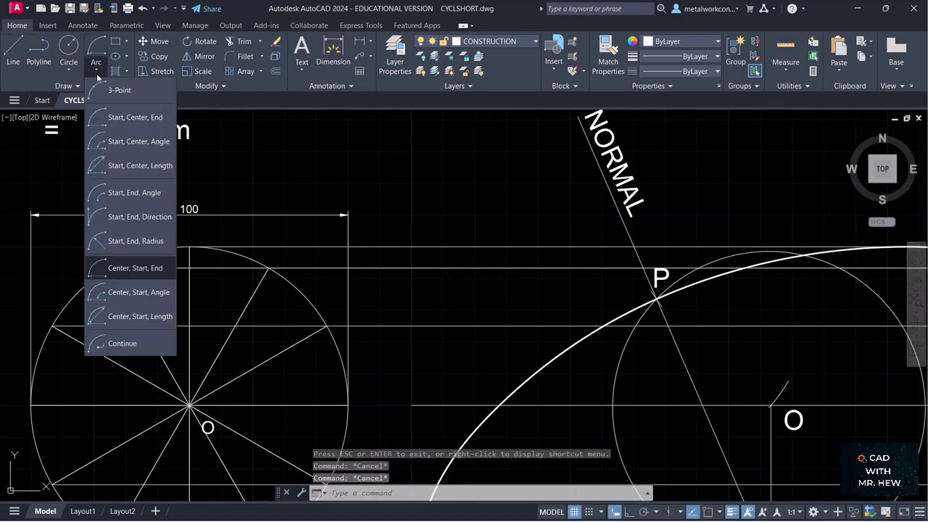
left_click(127, 267)
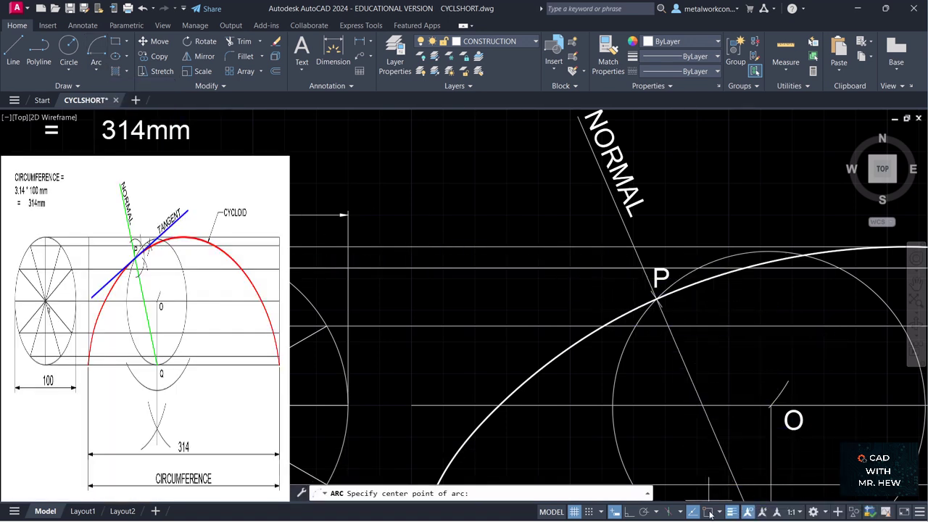
key("F3")
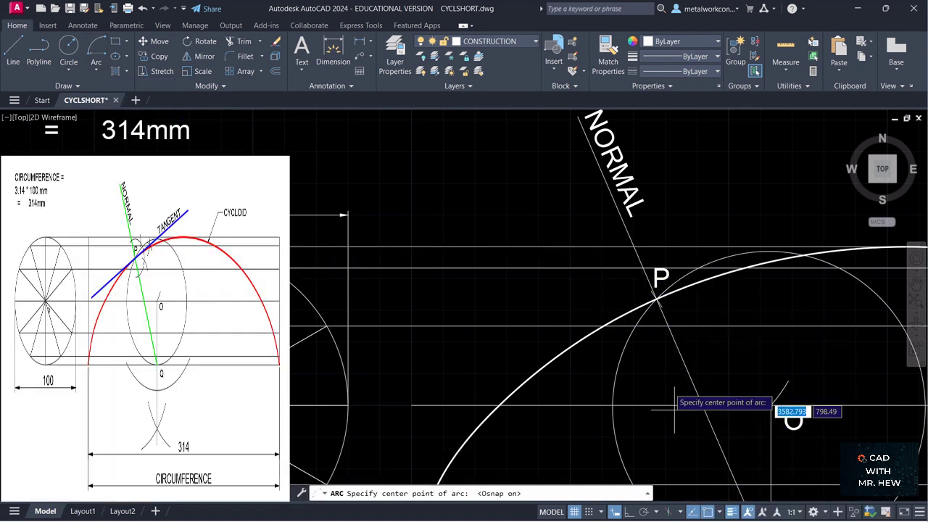
left_click(656, 298)
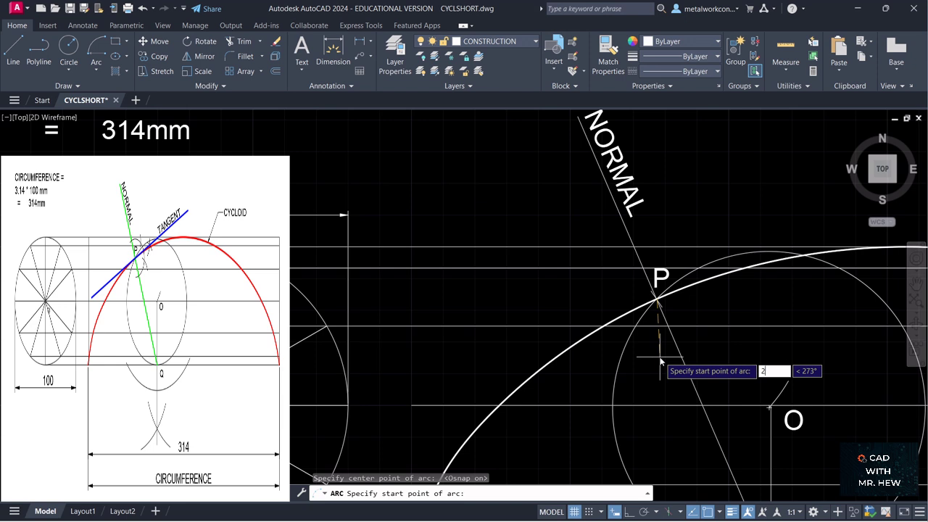
key("Return")
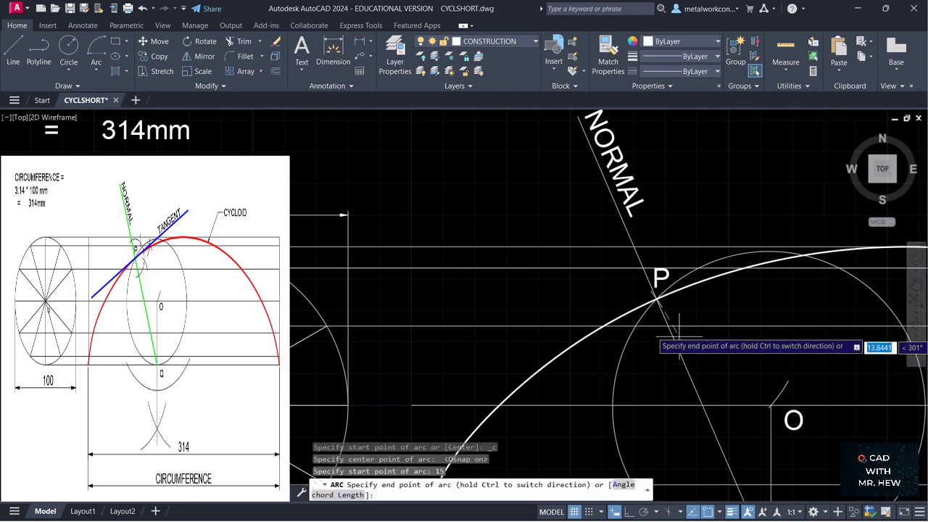
left_click(620, 246)
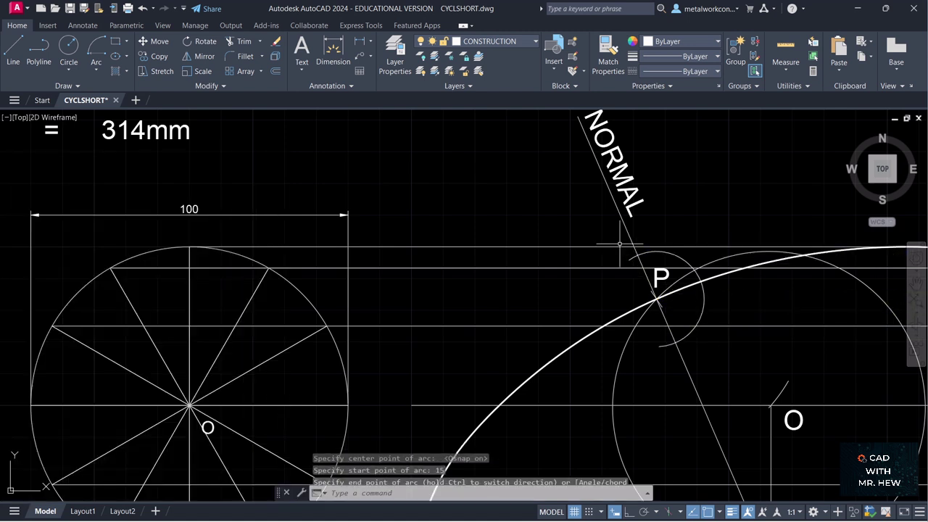
Draw a short 15 mm radius arc to the right of P, centred where the first arc crosses the normal below P.
left_click(92, 72)
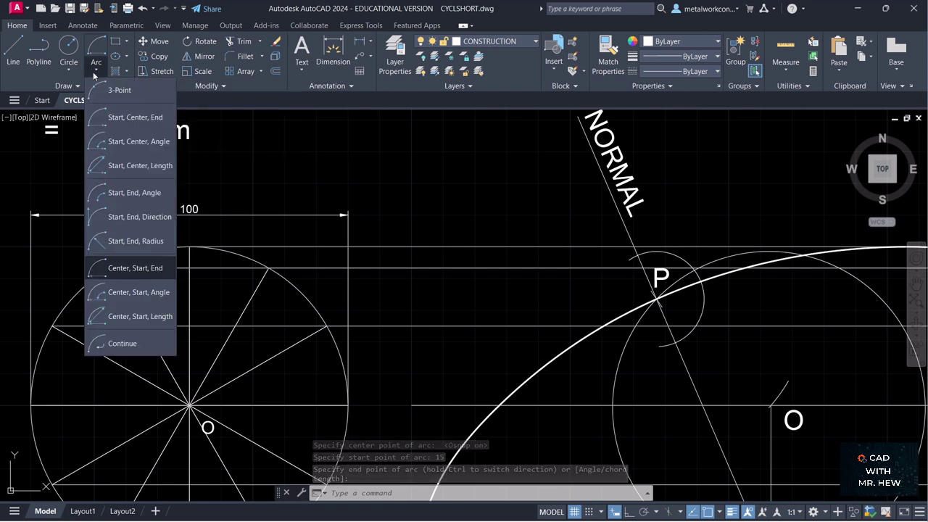
left_click(135, 268)
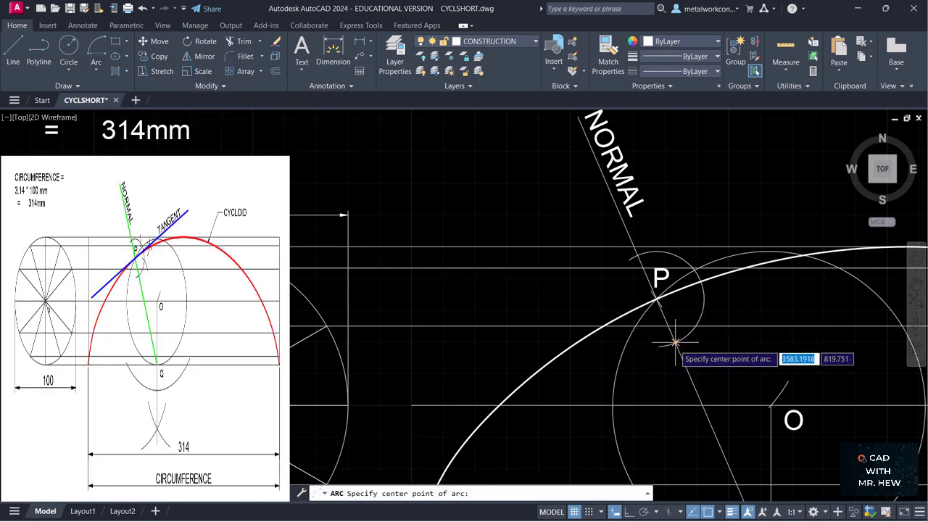
left_click(675, 345)
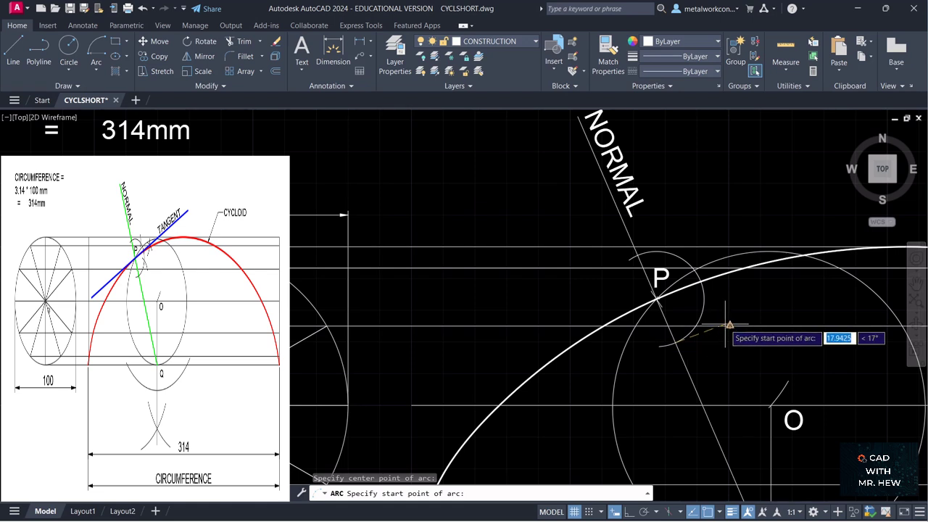
type("15")
key("Return")
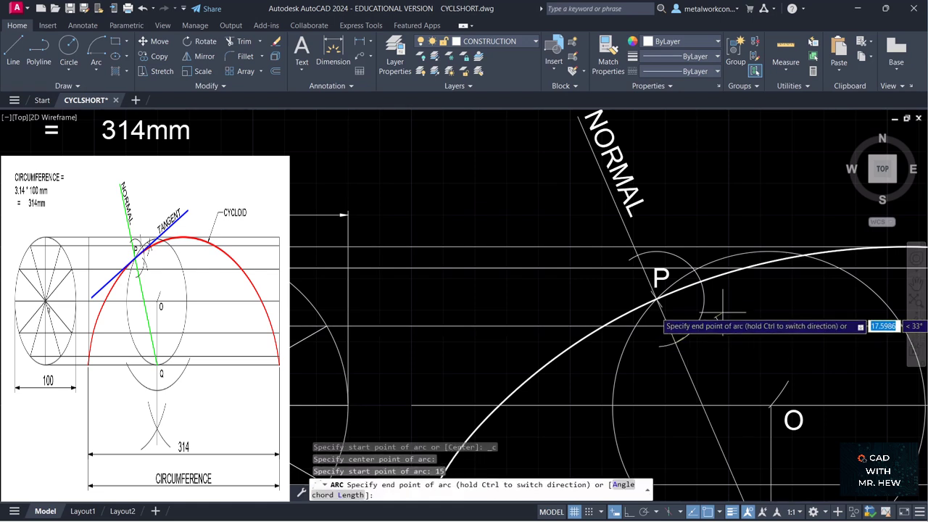
left_click(694, 294)
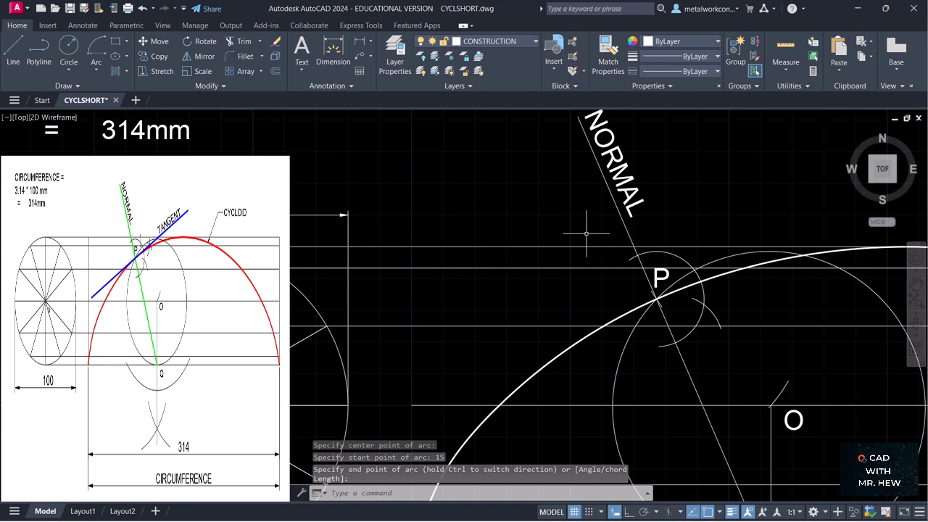
Draw a short 15 mm radius arc to the right of P, centred where the first arc crosses the normal above P.
left_click(93, 65)
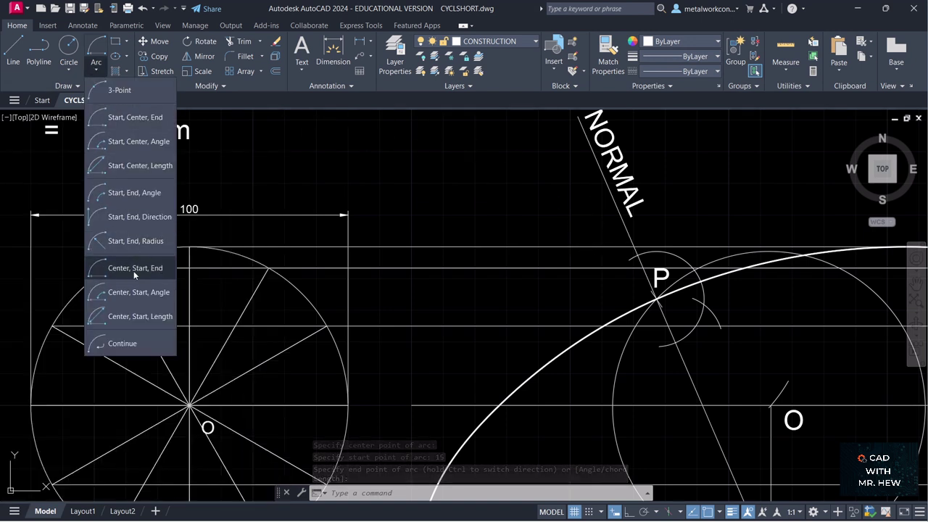
left_click(133, 269)
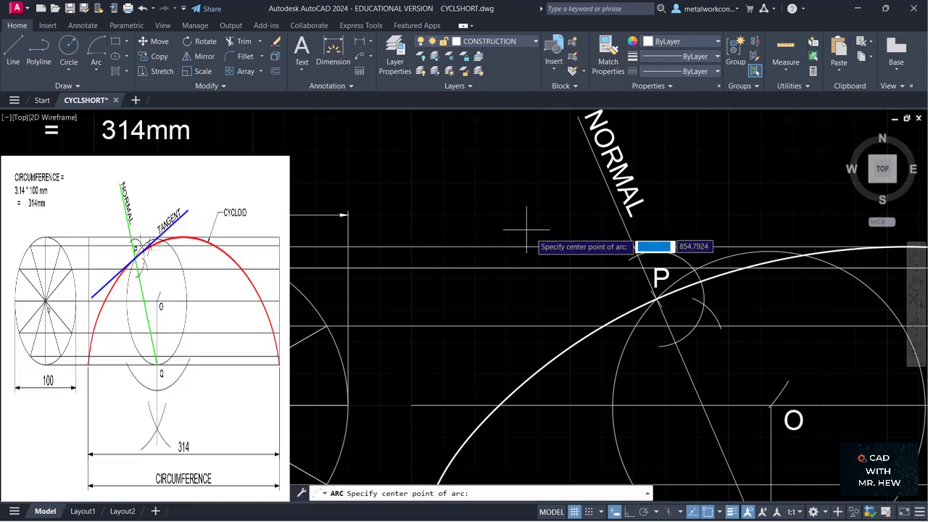
left_click(638, 255)
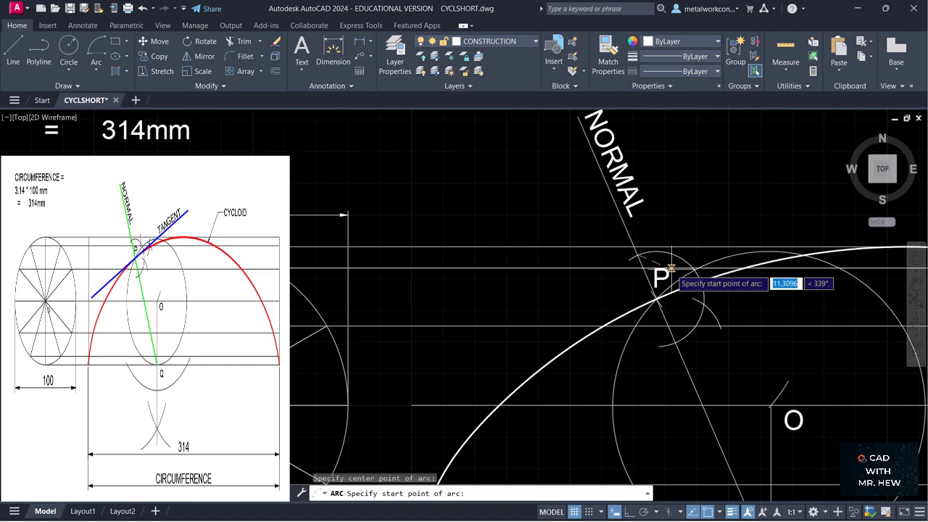
type("15")
key("Return")
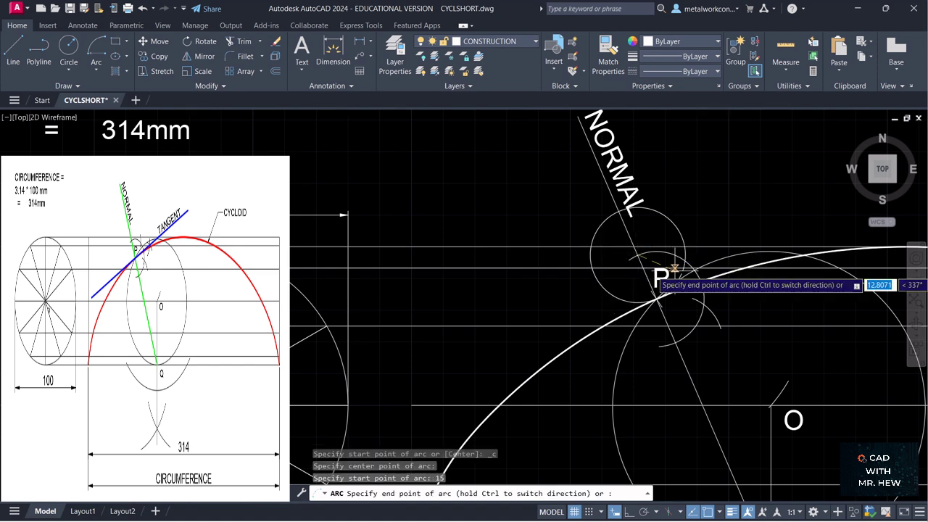
left_click(686, 238)
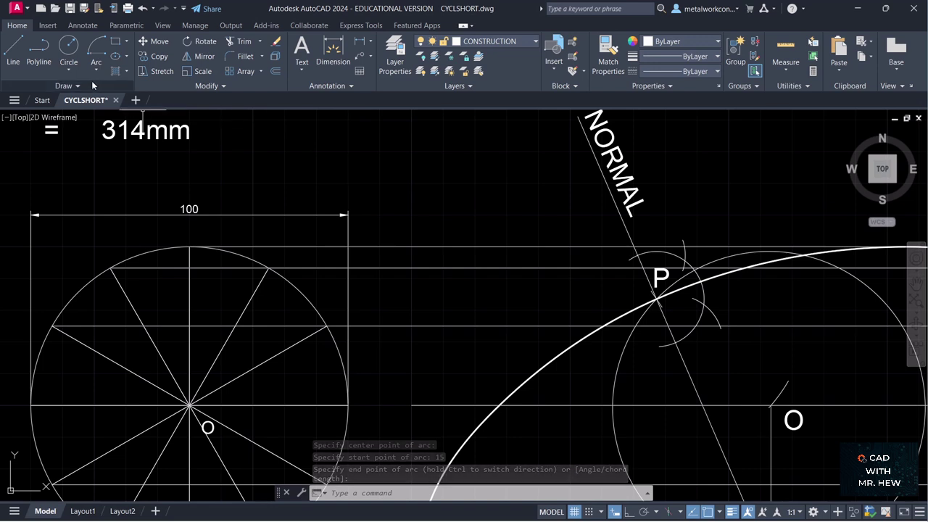
Draw a 15 mm radius Center, Start, End arc to the right, centred where the lower short arc crosses the arc around P.
left_click(95, 69)
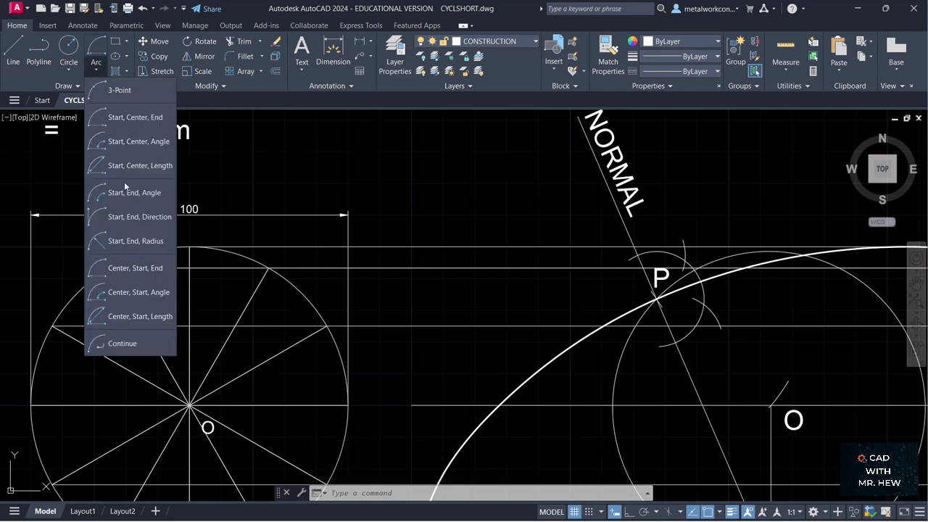
left_click(137, 270)
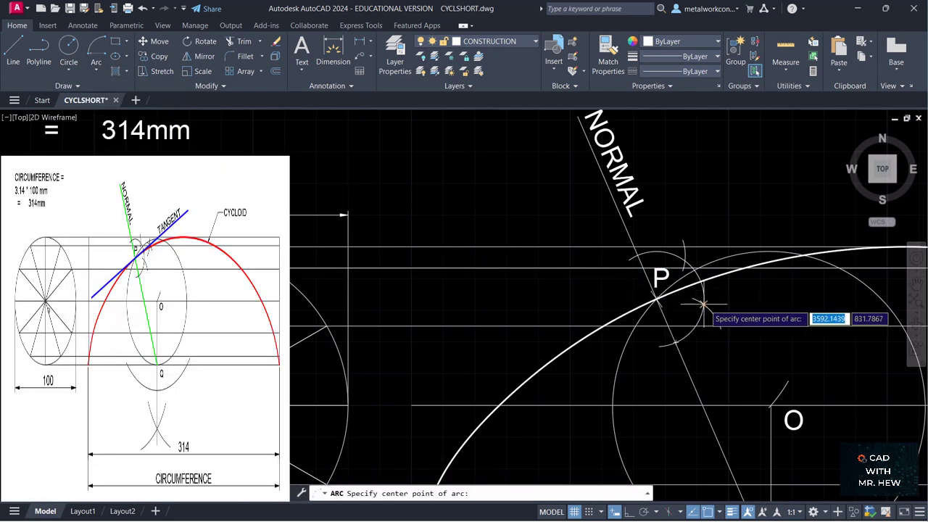
left_click(702, 305)
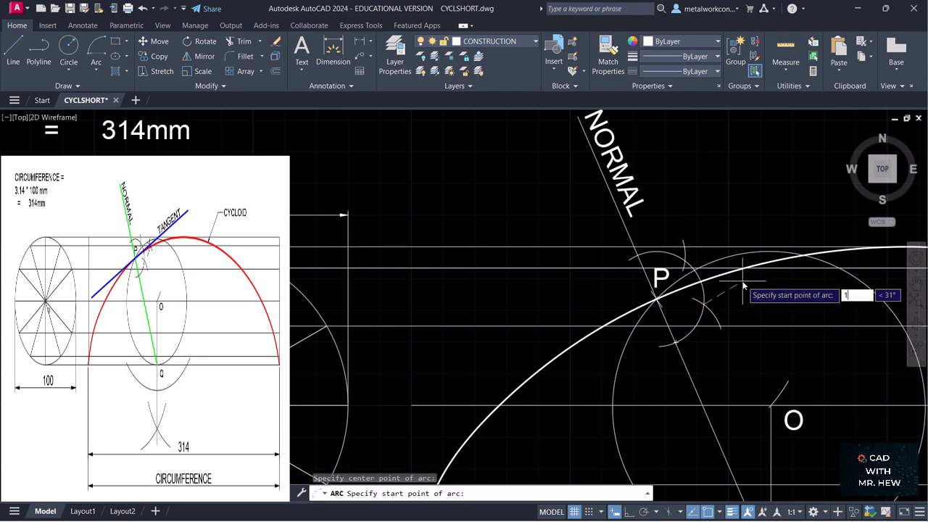
type("15")
key("Return")
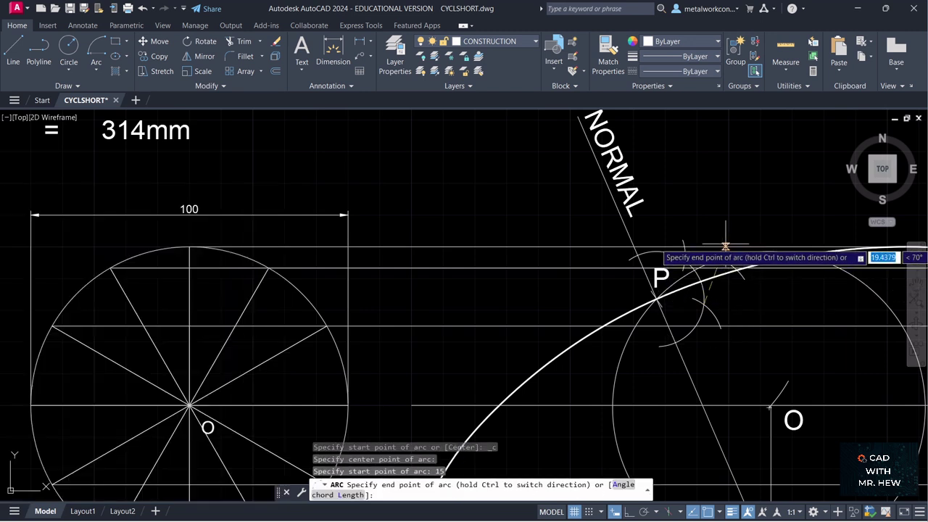
Draw a second 15 mm radius arc centred where the upper short arc crosses the arc around P, intersecting the previous arc.
left_click(99, 68)
left_click(116, 267)
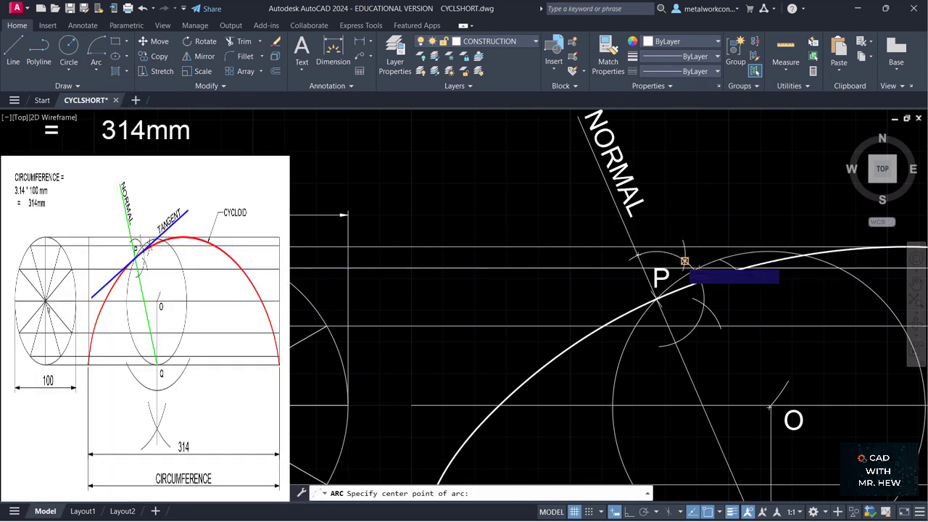
left_click(684, 261)
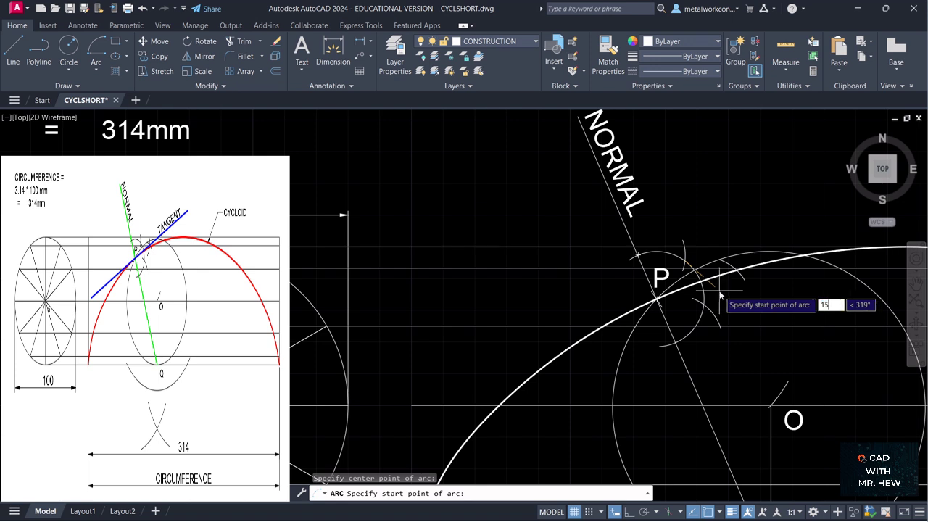
type("15")
key("Return")
left_click(743, 243)
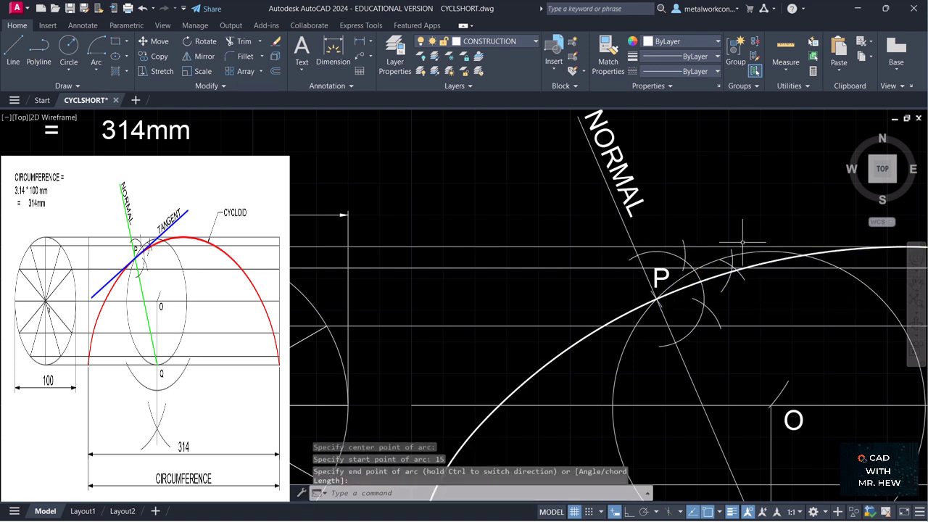
Draw a line from the intersection of the two outer arcs to point P to form the tangent.
scroll(777, 306, "up", 4)
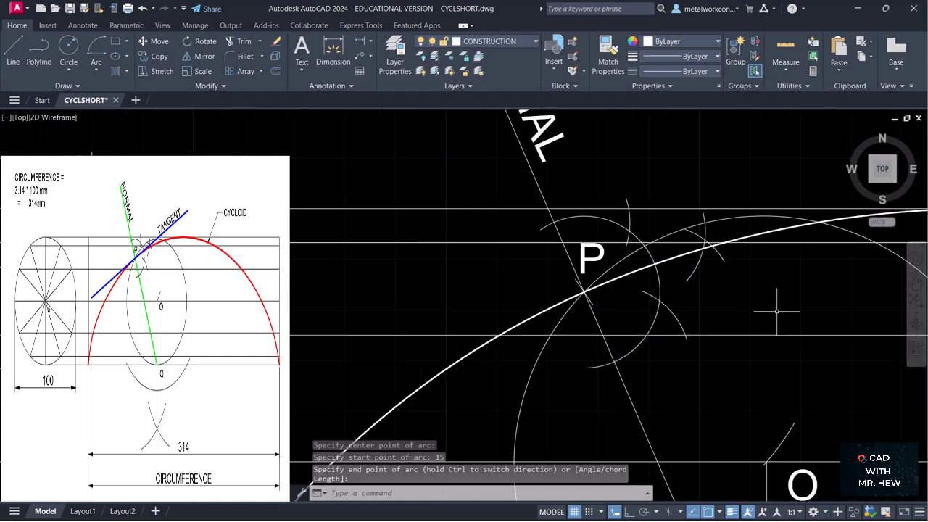
left_click(916, 283)
left_click_drag(732, 322, 808, 314)
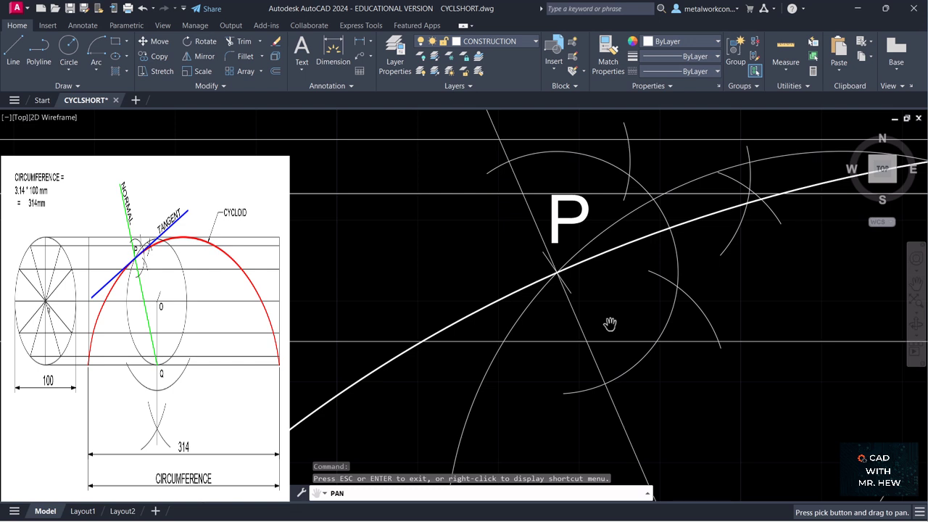
left_click(13, 48)
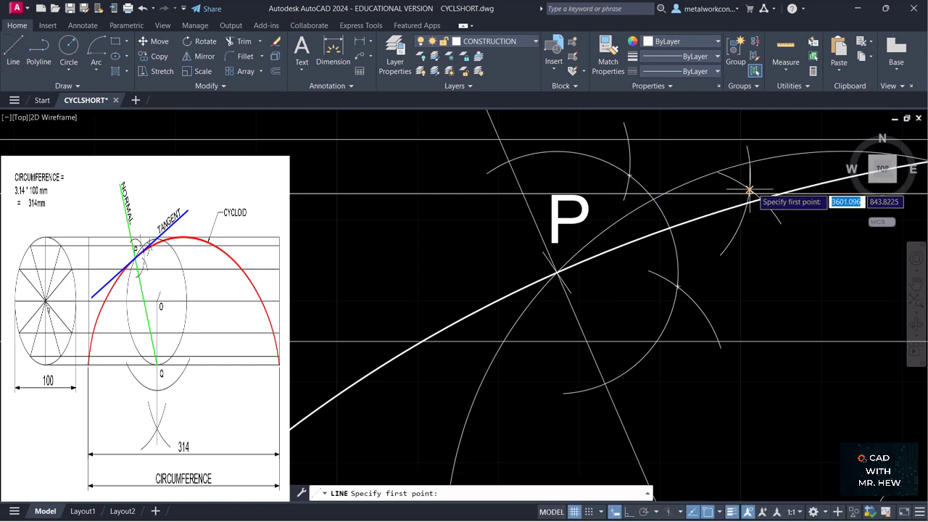
left_click(748, 191)
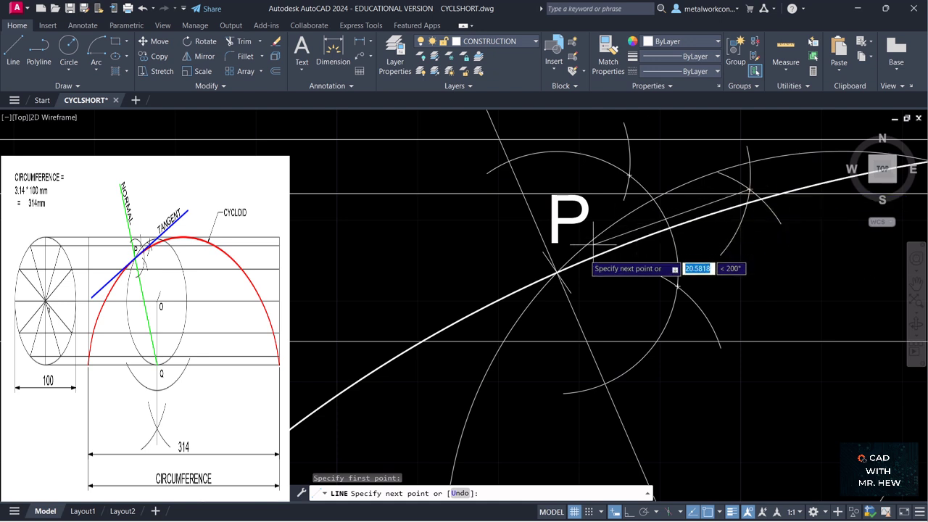
left_click(559, 274)
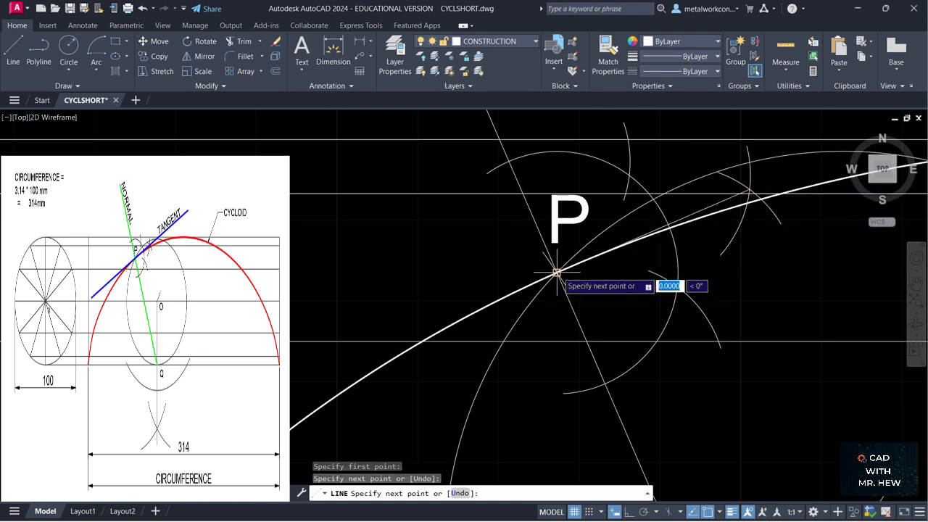
key("Return")
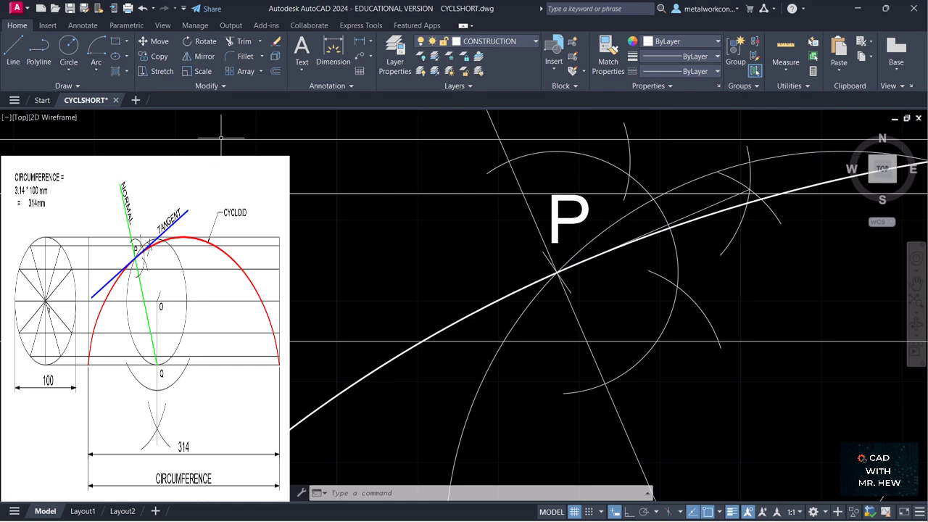
key("Escape")
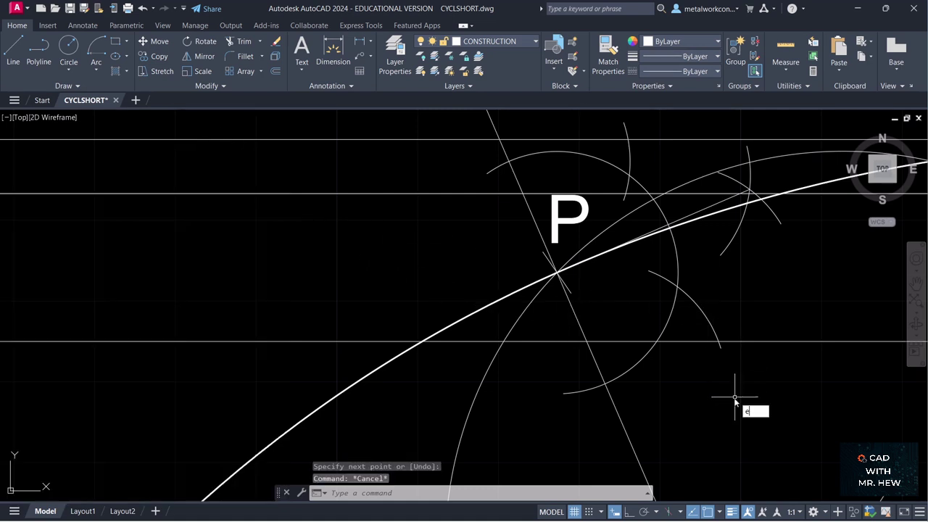
Extend the tangent line beyond P down to the divided circle on the left of the drawing.
type("ex")
left_click(767, 423)
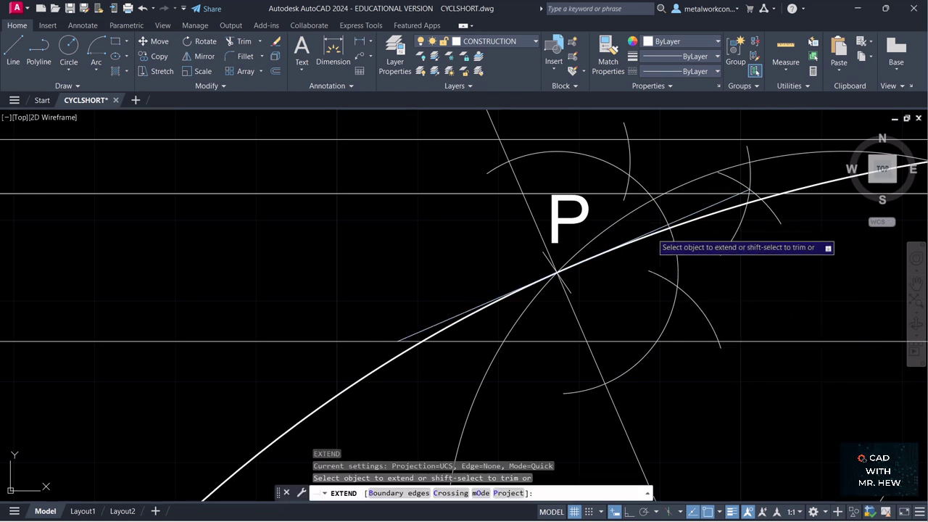
left_click(650, 233)
scroll(463, 311, "down", 2)
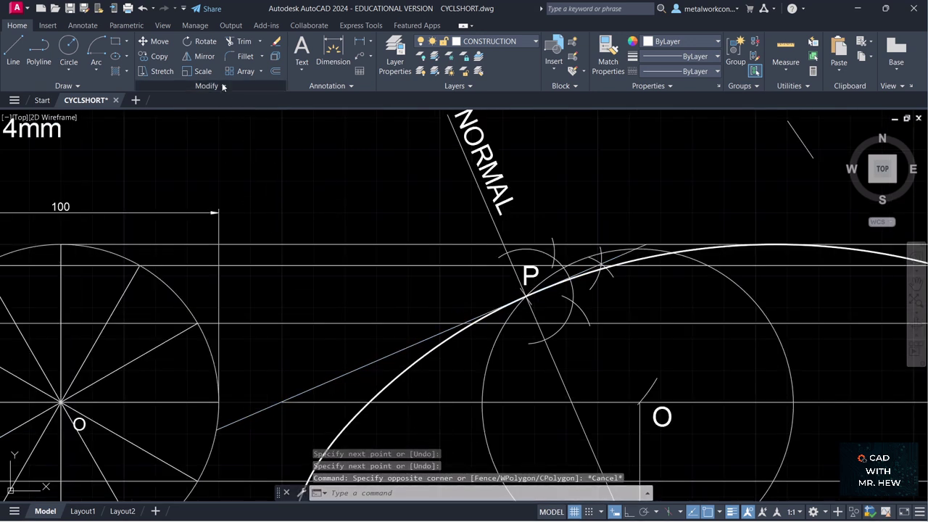
Break the tangent at a point just above the horizontal centre line, left of the cycloid, and erase the segment beyond it.
left_click(224, 86)
left_click(173, 115)
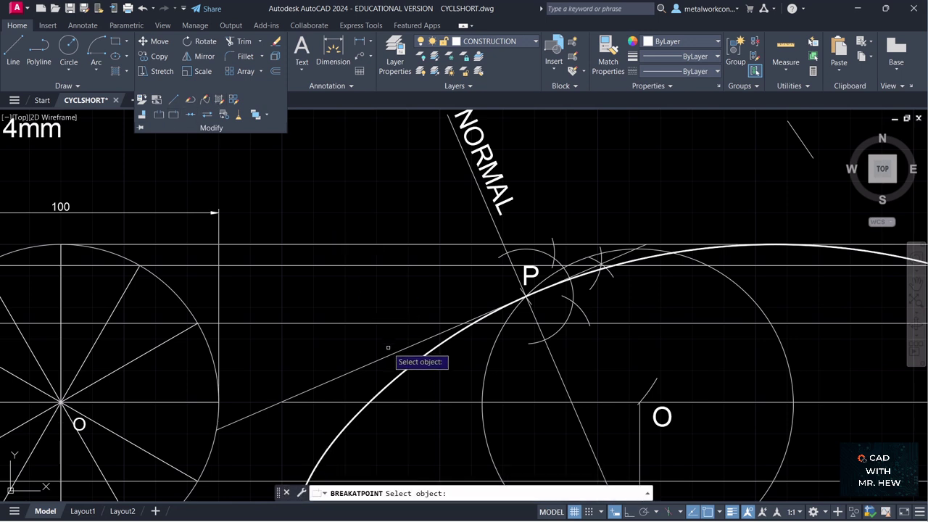
left_click(389, 356)
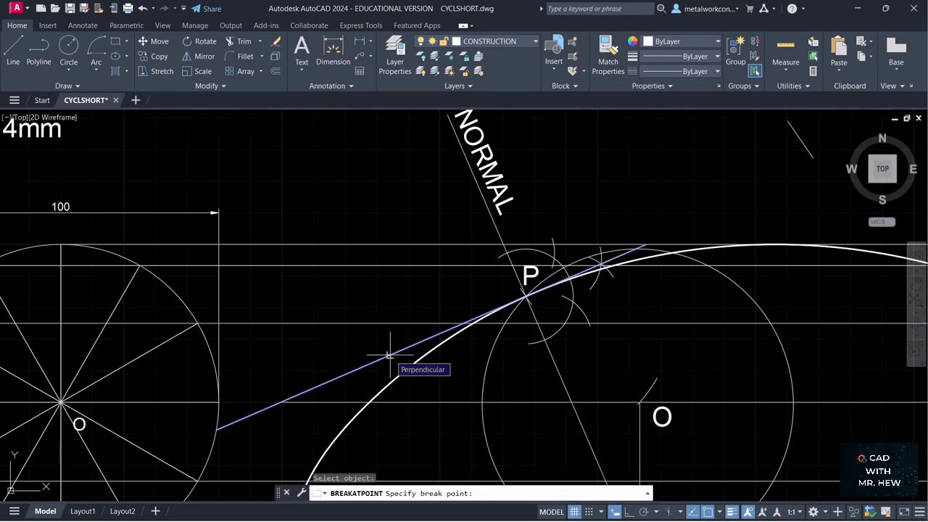
left_click(388, 365)
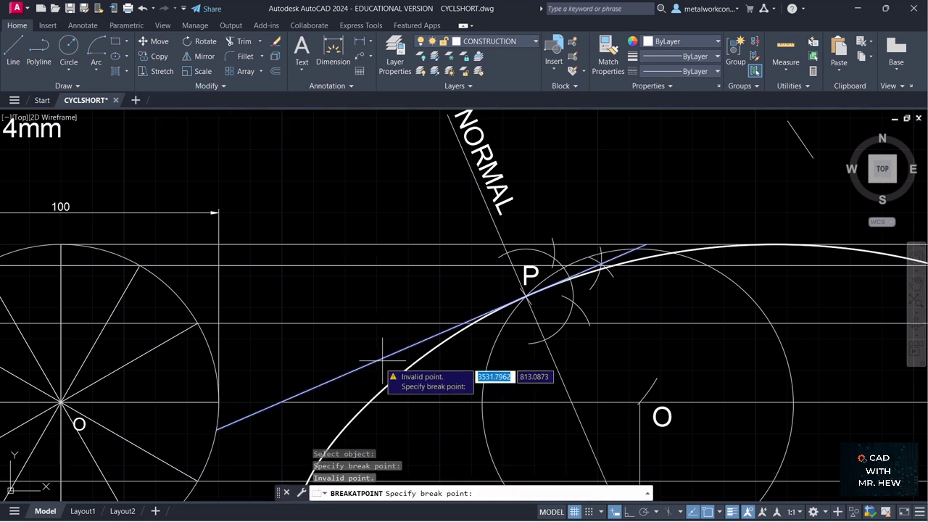
left_click(299, 396)
key("Return")
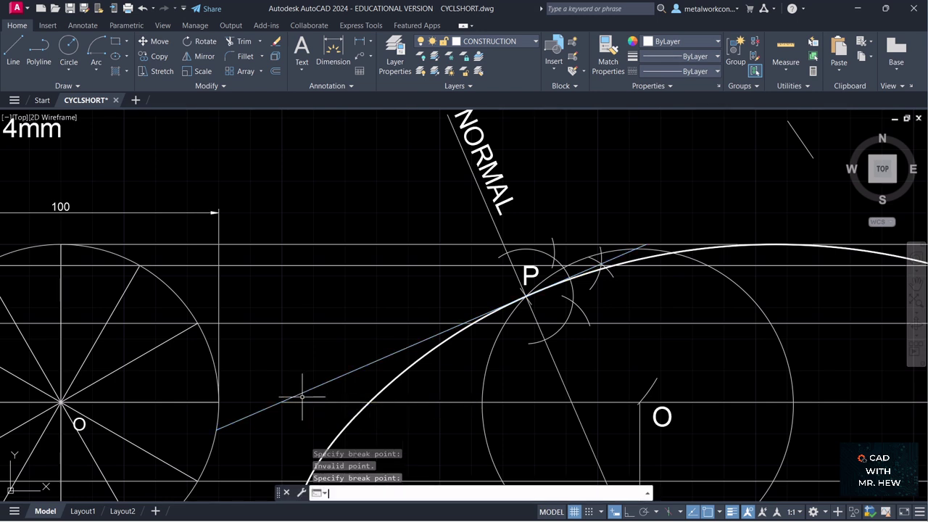
left_click(285, 400)
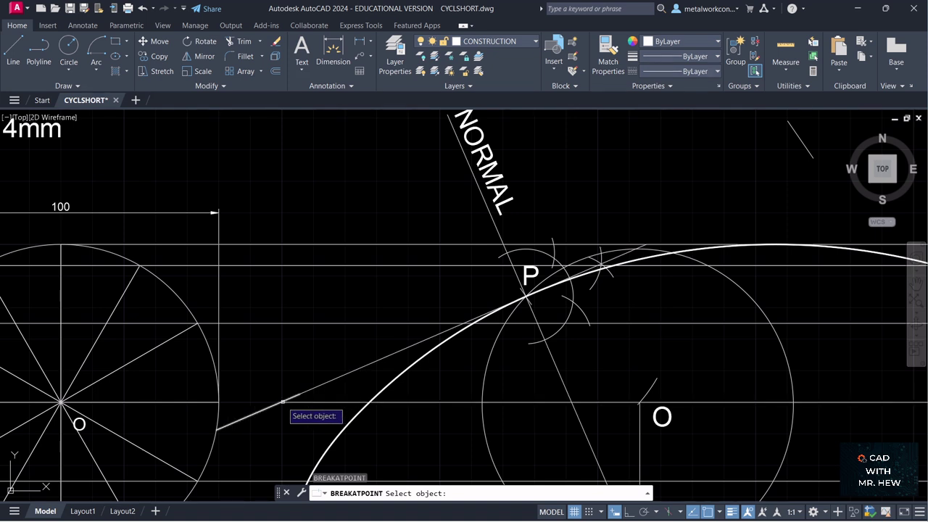
key("Escape")
key("Escape")
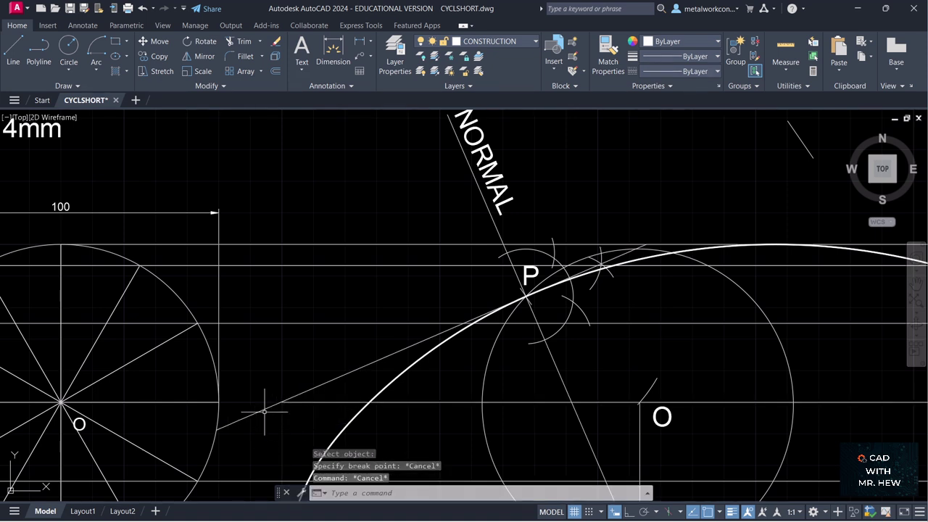
left_click(263, 411)
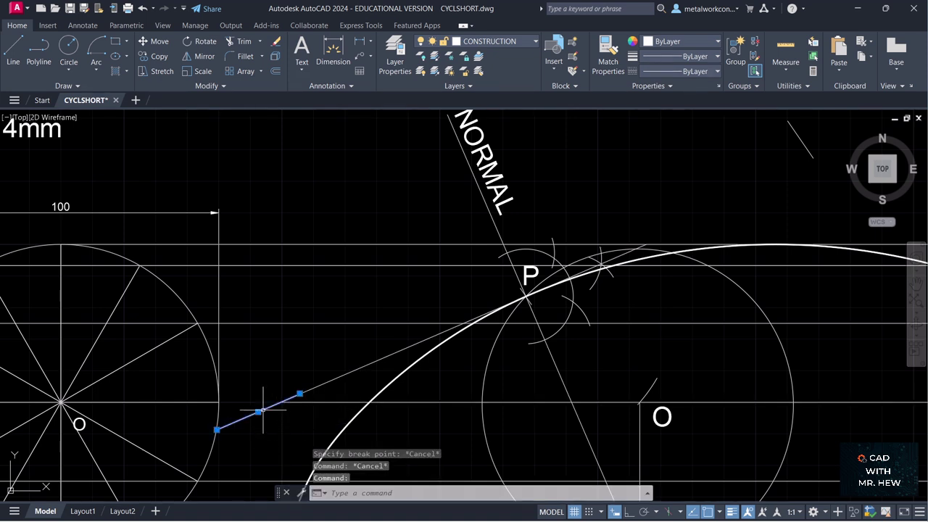
key("Delete")
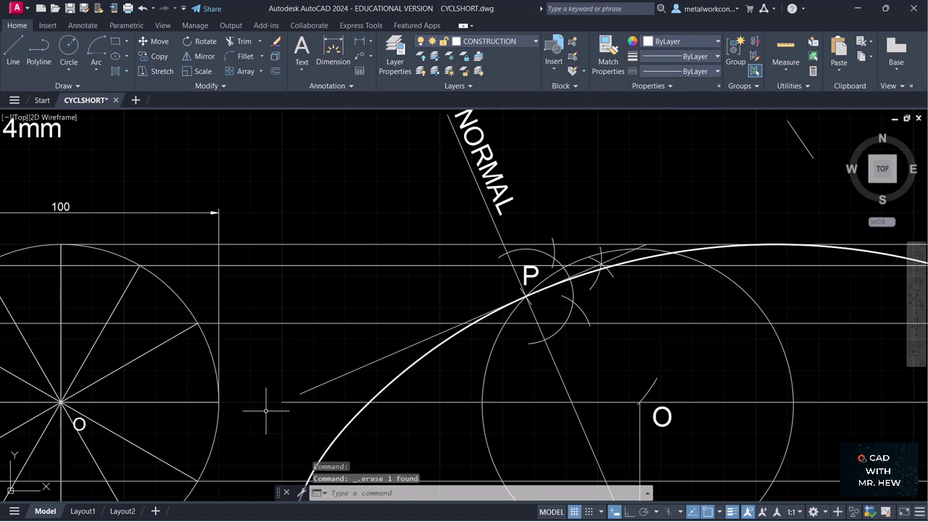
Extend the tangent's upper end past the rolling circle to the top horizontal construction line.
type("ex")
key("Return")
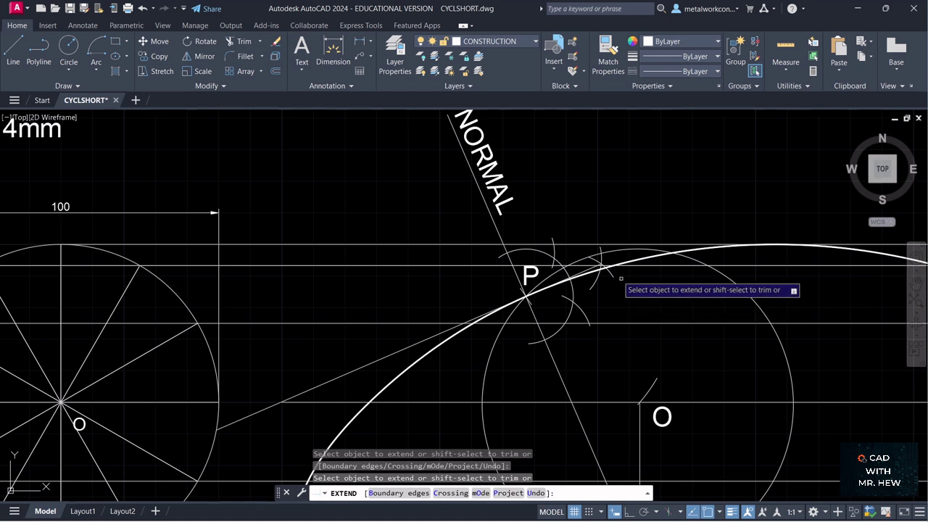
left_click(589, 270)
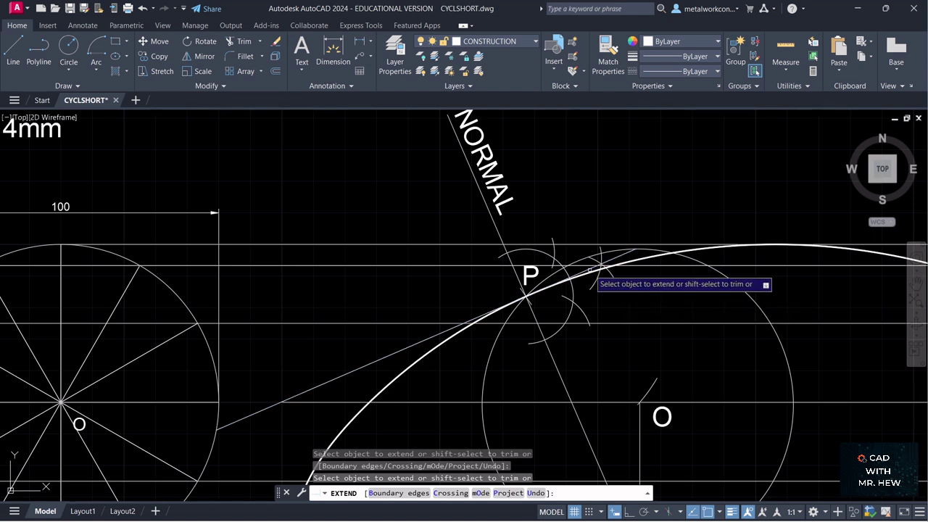
left_click(634, 248)
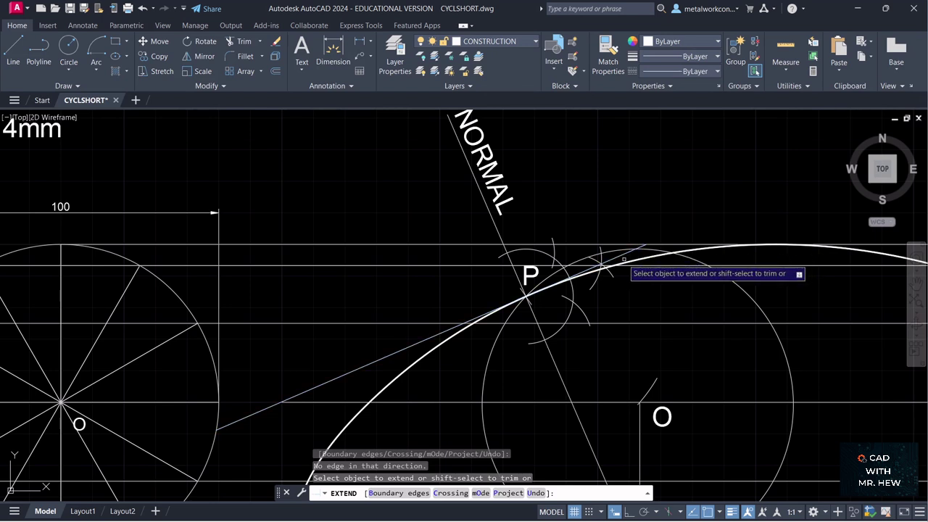
left_click(636, 251)
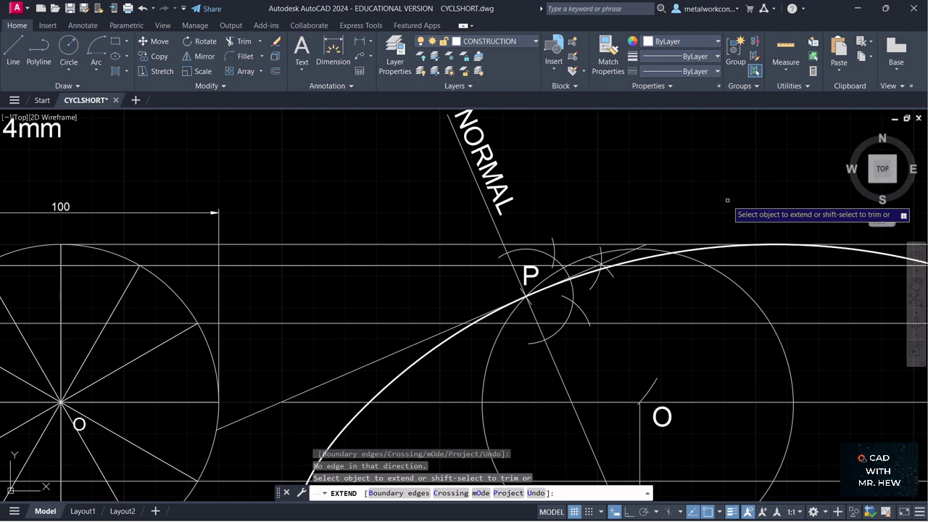
key("Escape")
key("Escape")
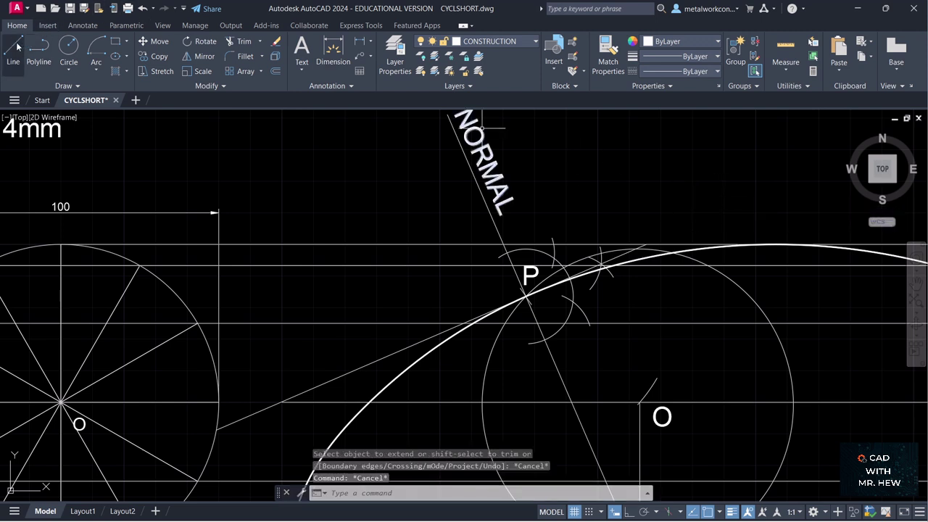
Draw a short slanted line above the cycloid, well to the right of the NORMAL text, as a boundary for the tangent.
left_click(17, 48)
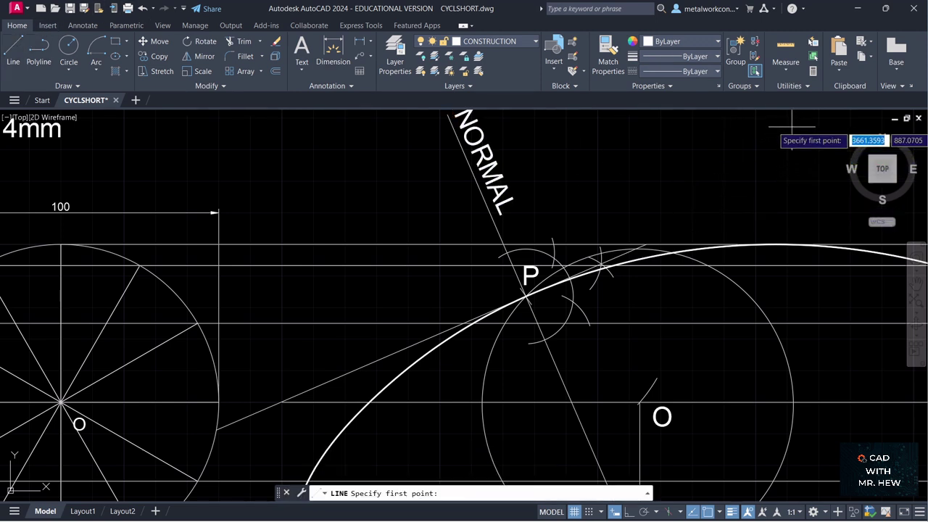
left_click(788, 122)
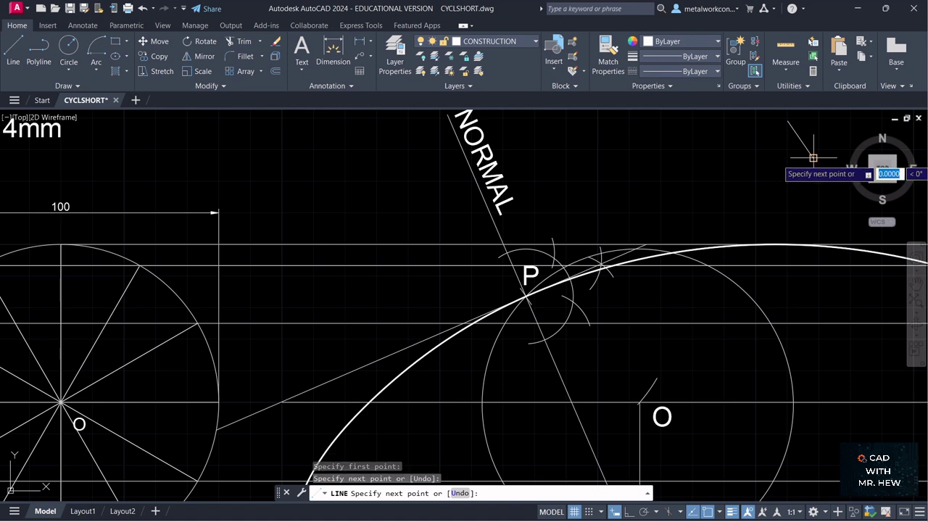
key("Return")
left_click(704, 188)
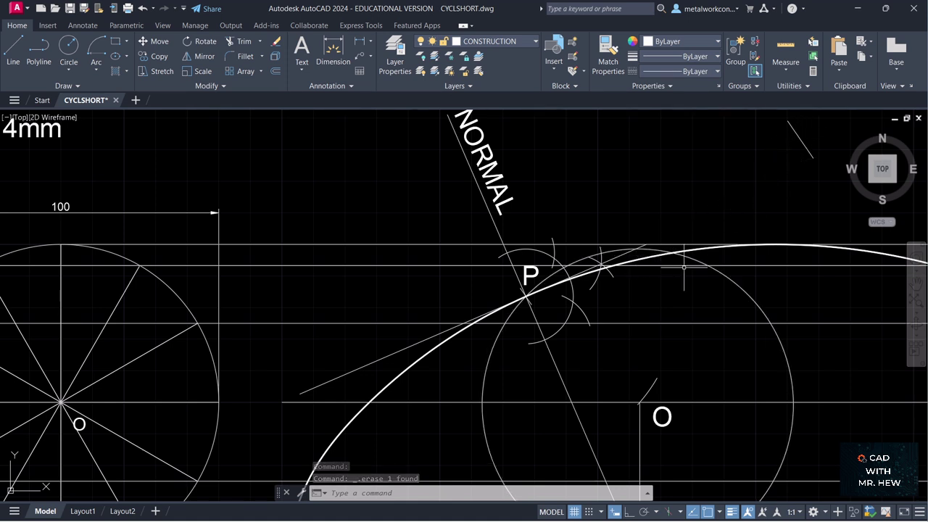
key("Escape")
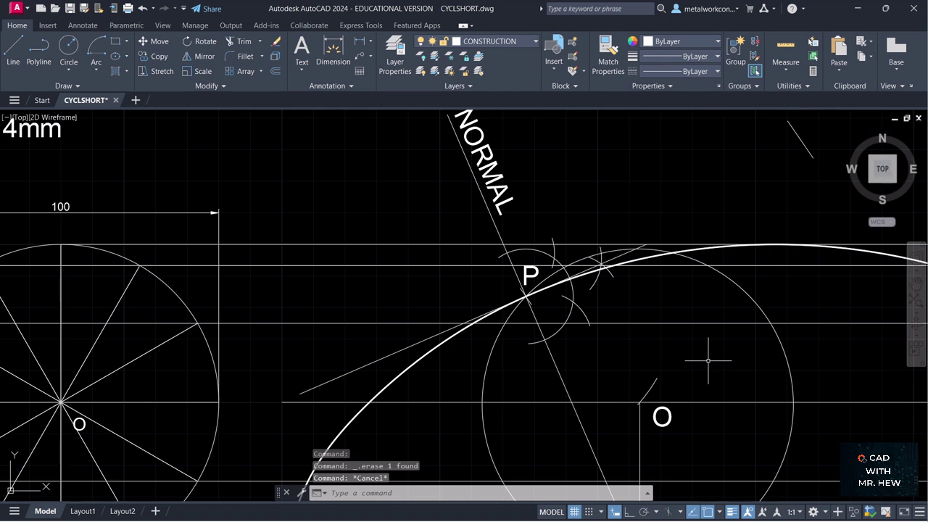
Try to extend the tangent's upper end to the short slanted line above the cycloid.
type("EX")
key("Return")
left_click(625, 255)
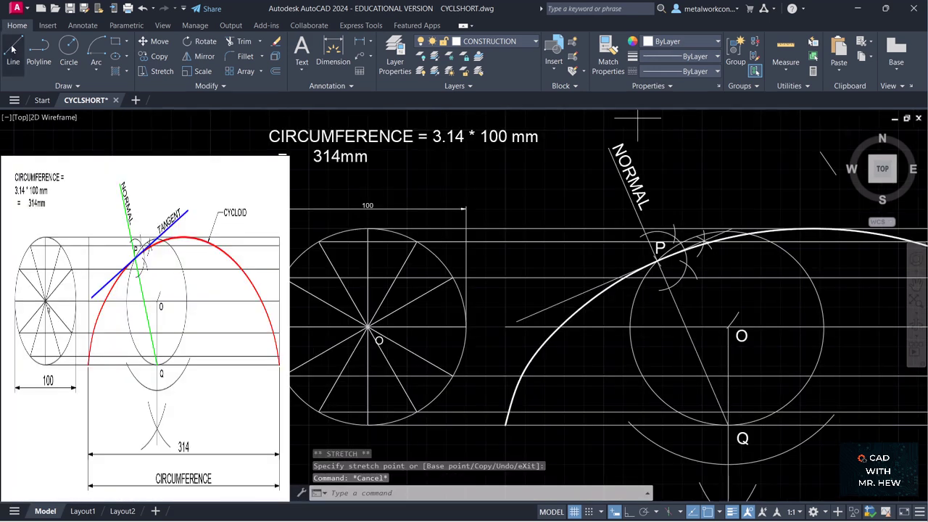
Draw a longer slanted line just left of the short one above the cycloid, as a boundary for the tangent.
left_click(12, 49)
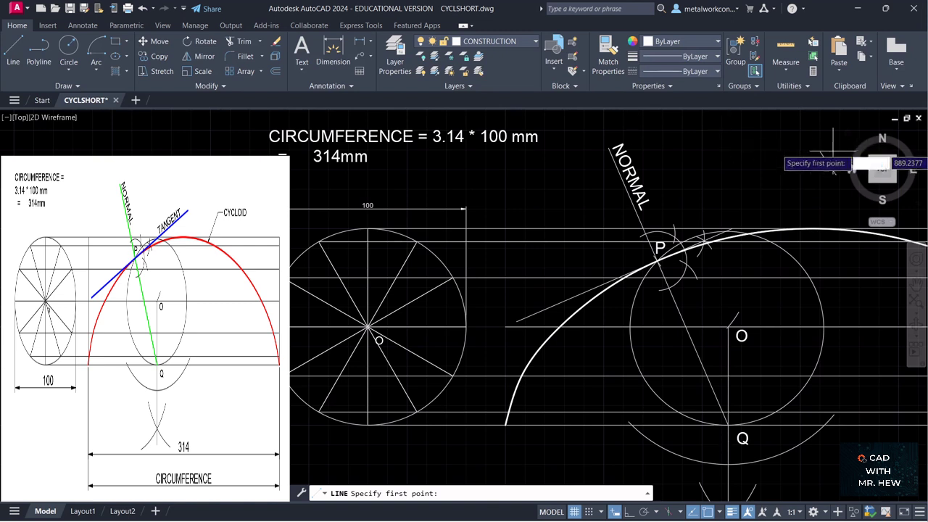
left_click(820, 152)
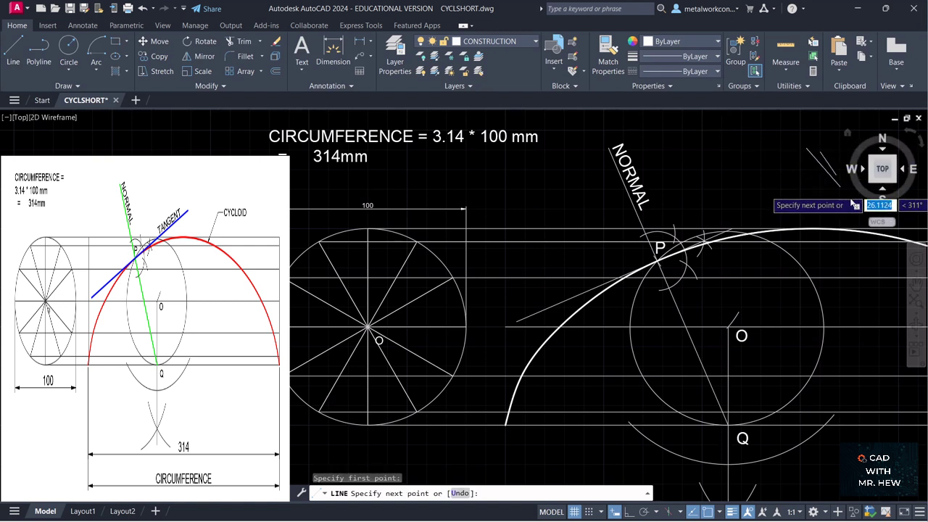
left_click(843, 217)
key("Return")
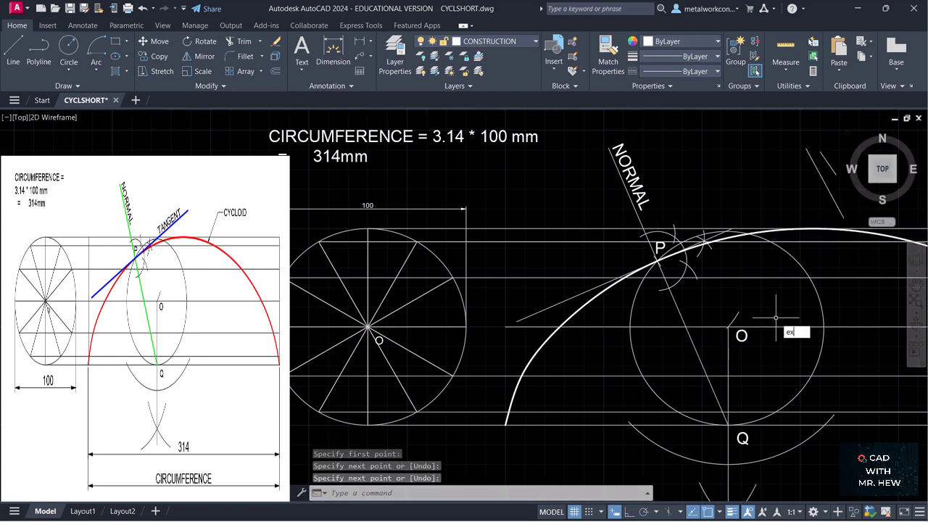
Extend the tangent's upper end to the longer slanted line, and erase both slanted boundary lines.
type("ext")
key("Return")
left_click(715, 236)
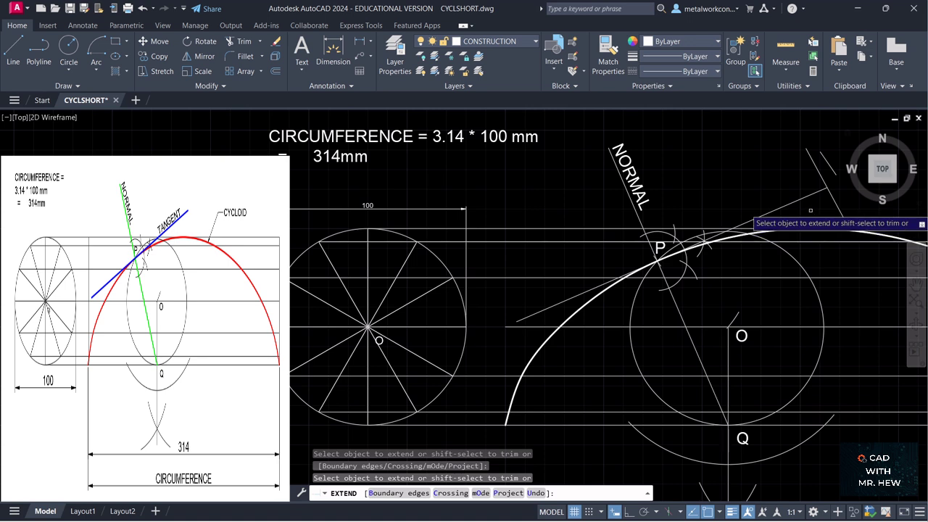
key("Escape")
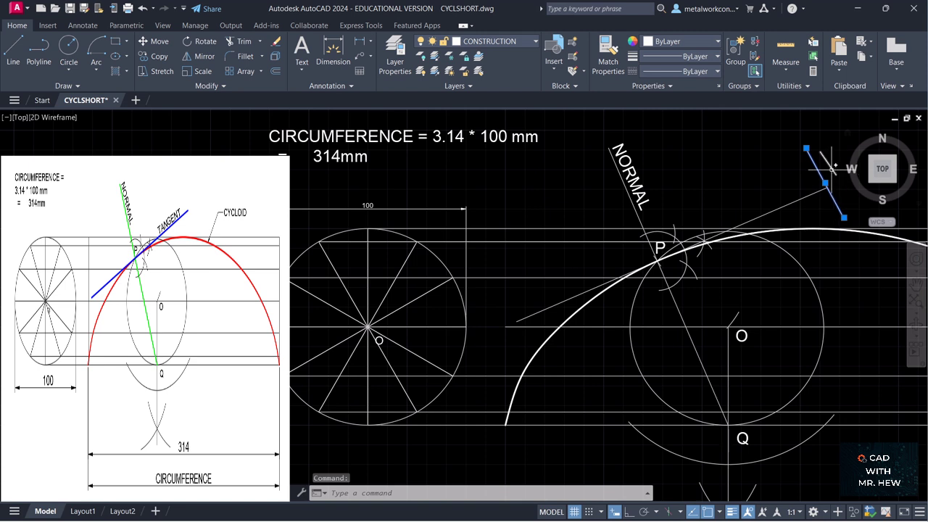
key("Delete")
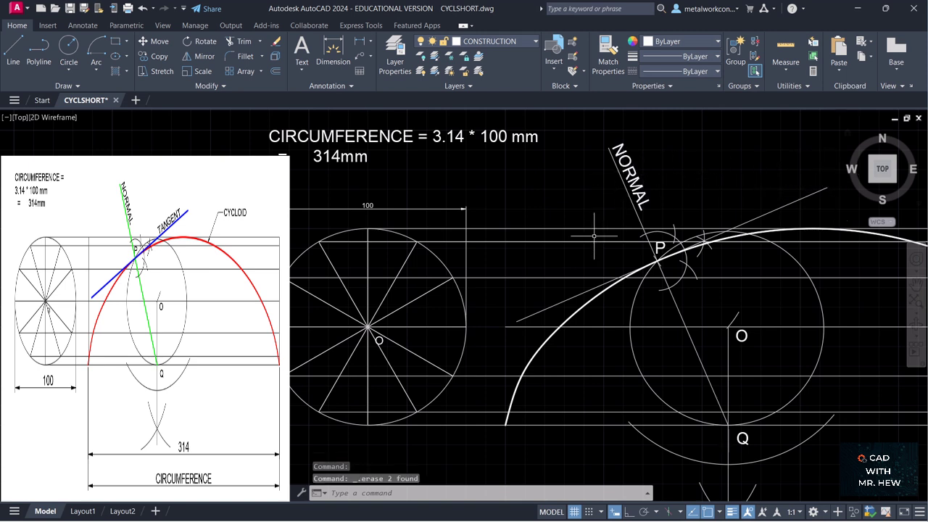
Move the tangent line to the outline layer.
left_click(585, 293)
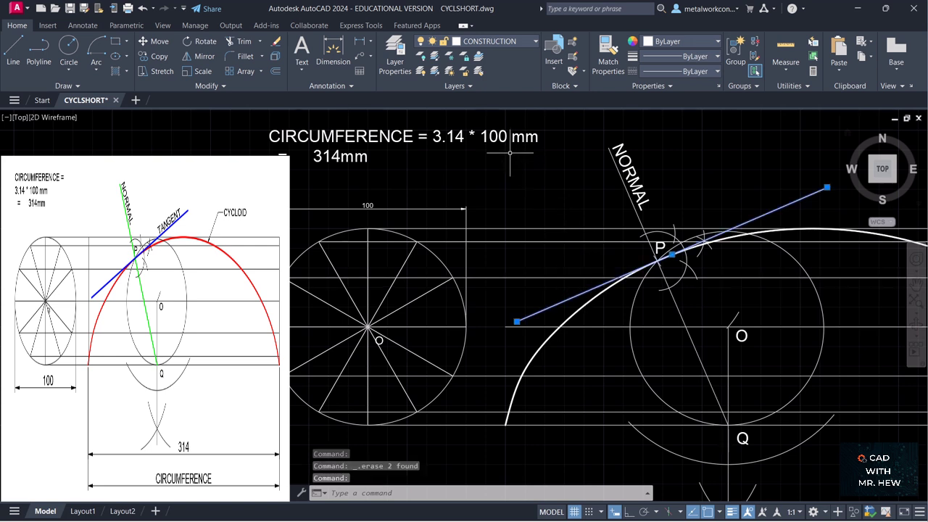
left_click(520, 41)
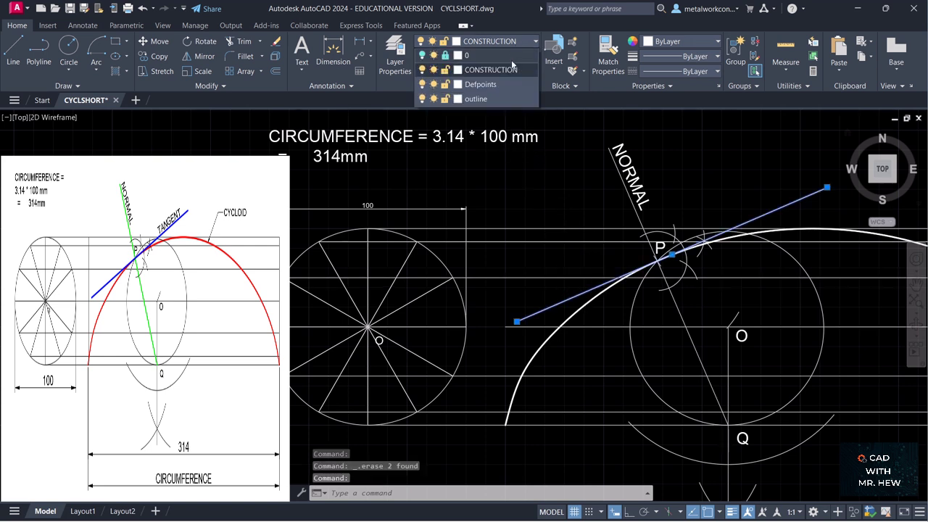
left_click(488, 97)
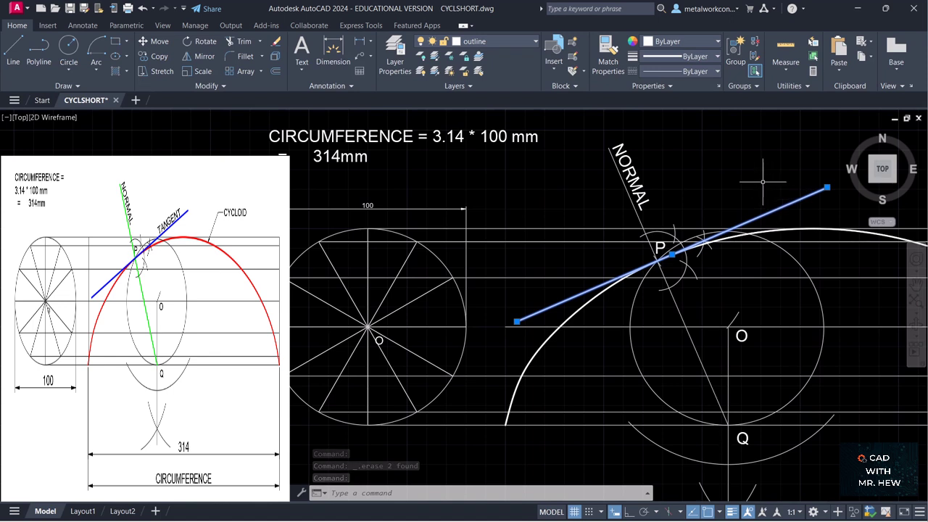
key("Escape")
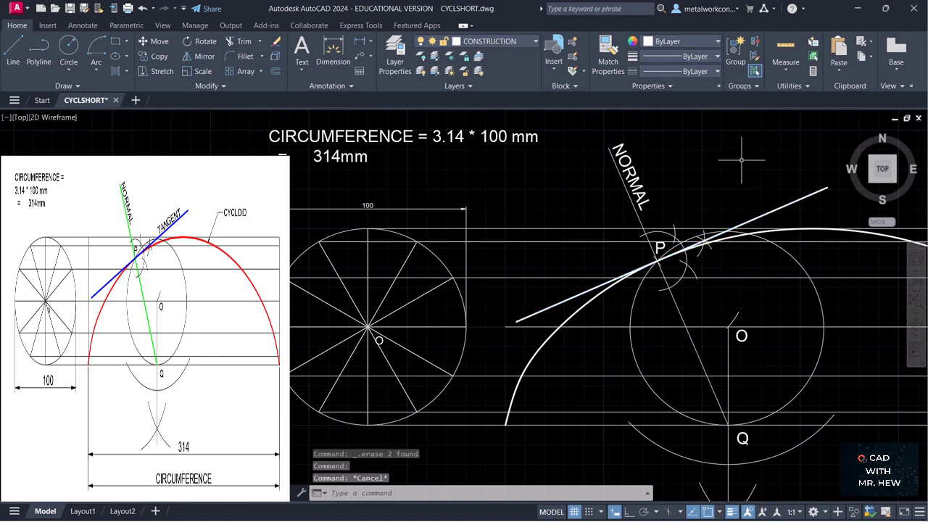
Add the single-line text TANGENT above the tangent's upper part with object snap off, height 6 and rotation angle 6.
left_click(302, 66)
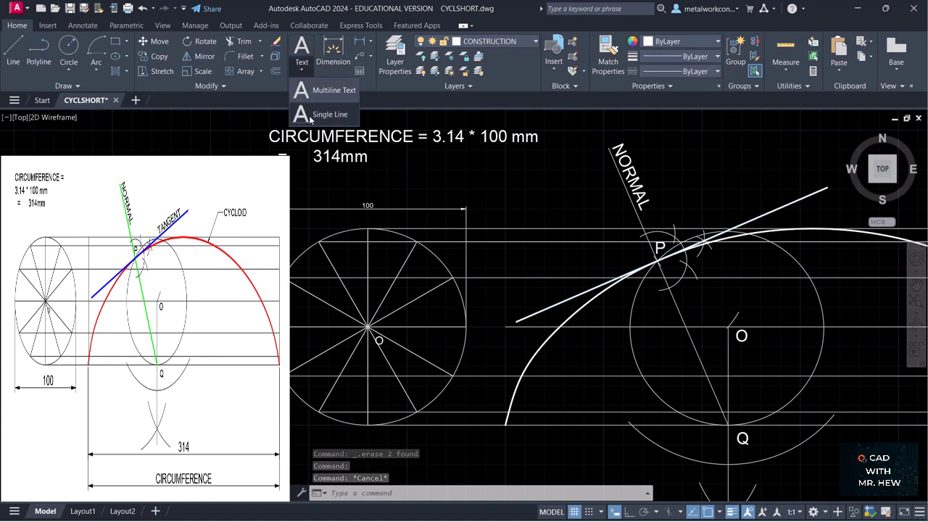
left_click(319, 110)
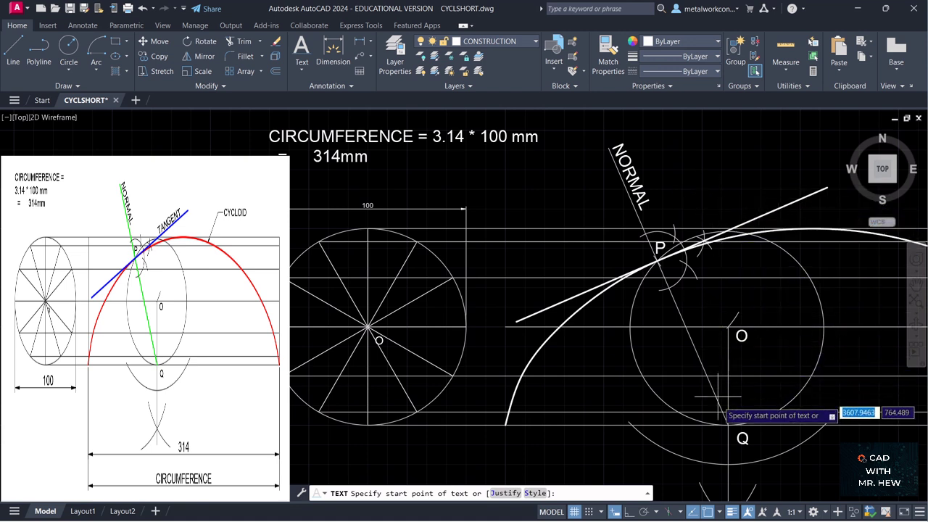
left_click(708, 513)
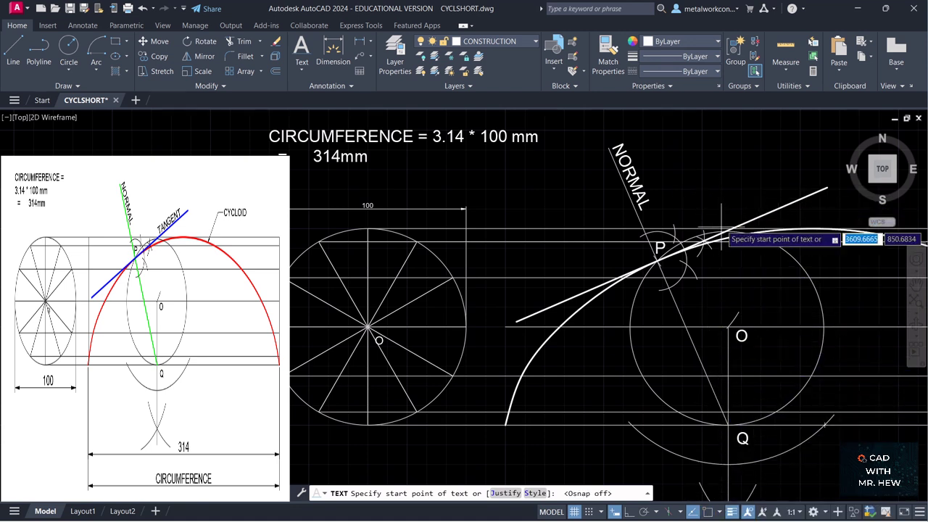
left_click(734, 225)
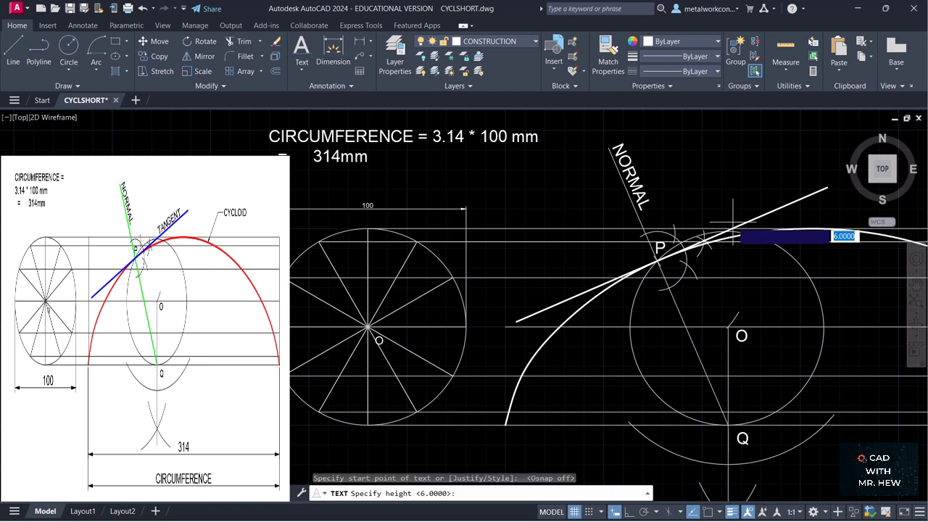
key("Return")
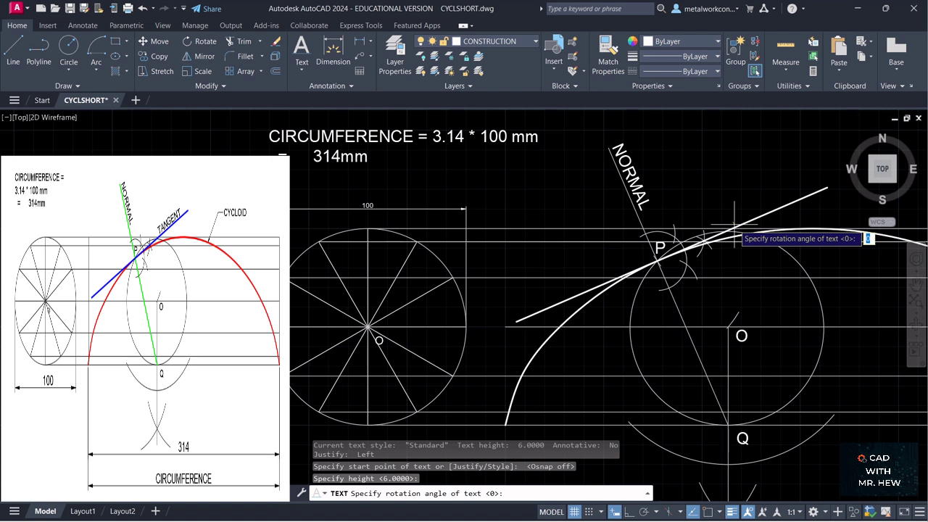
key("Return")
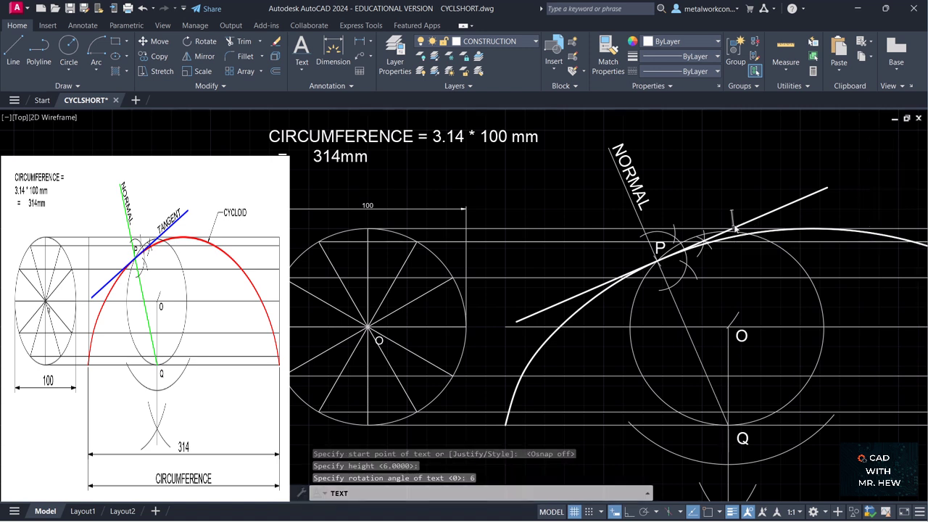
type("T")
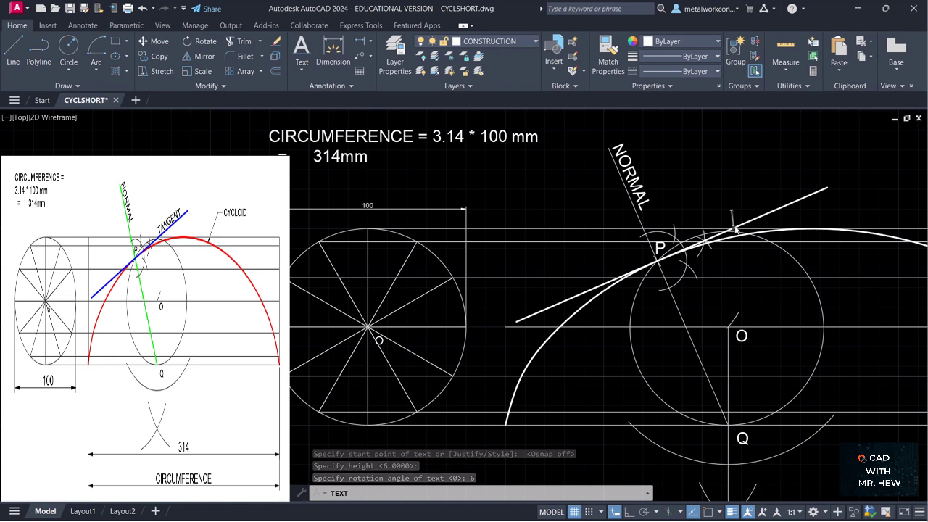
type("ANG")
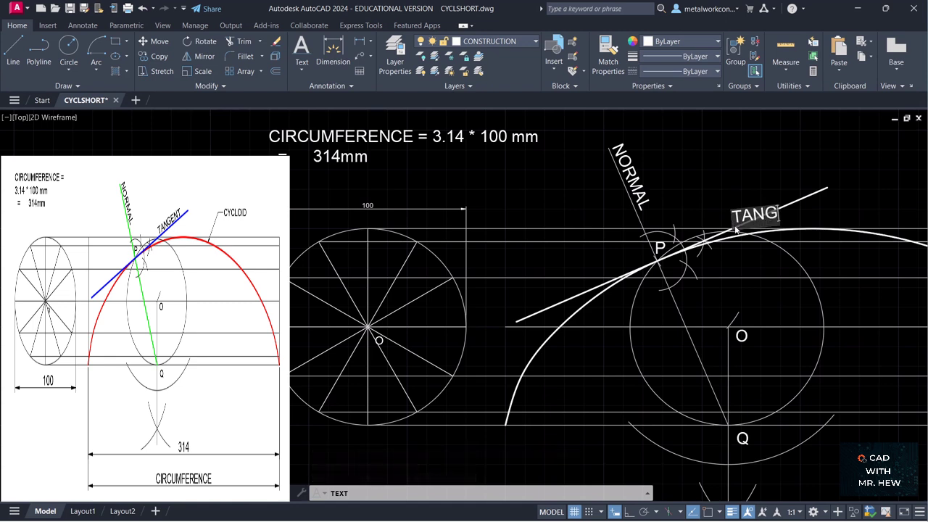
type("ENT")
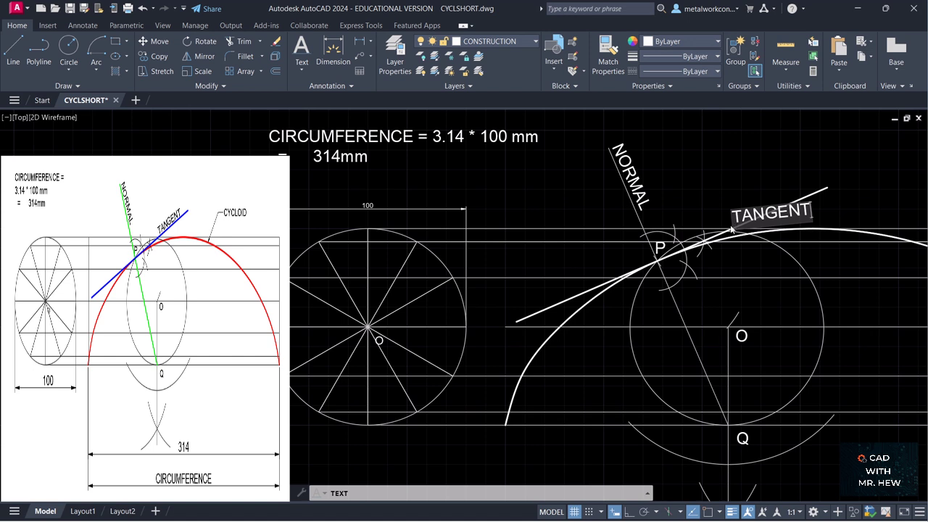
key("Return")
key("Return")
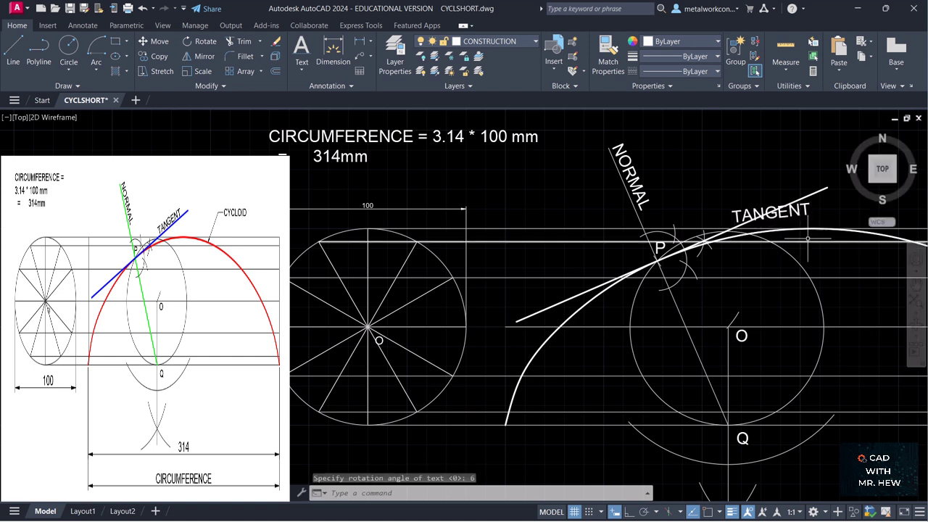
Rotate the TANGENT text about its lower start point so it runs parallel along the tangent line.
left_click(203, 42)
left_click(772, 214)
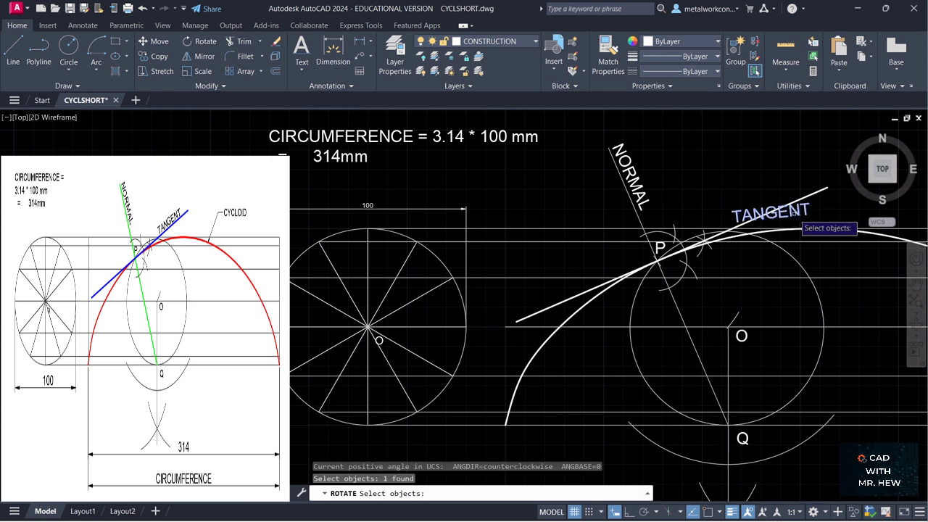
key("Return")
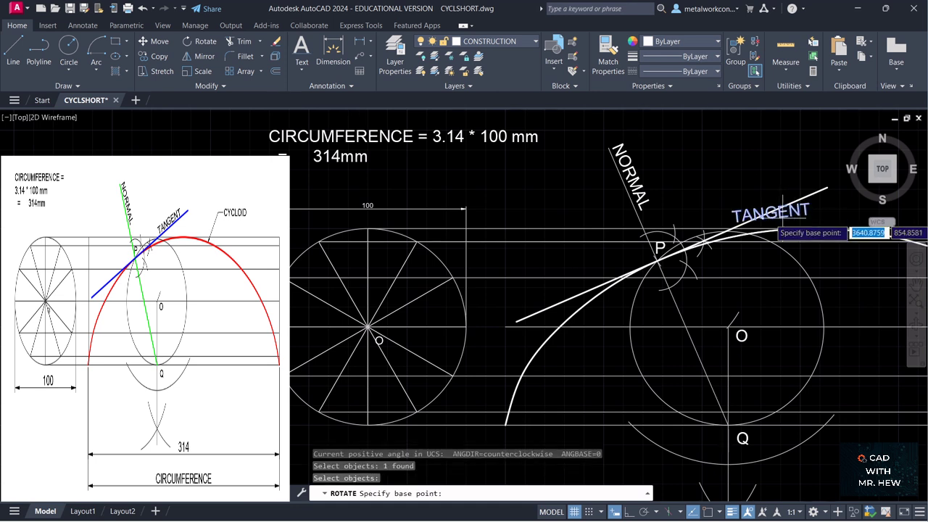
left_click(738, 228)
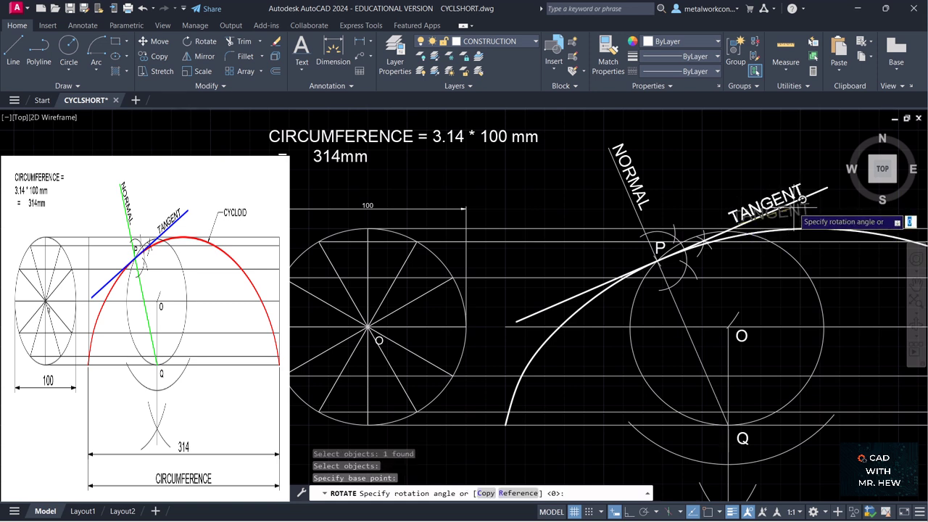
left_click(802, 199)
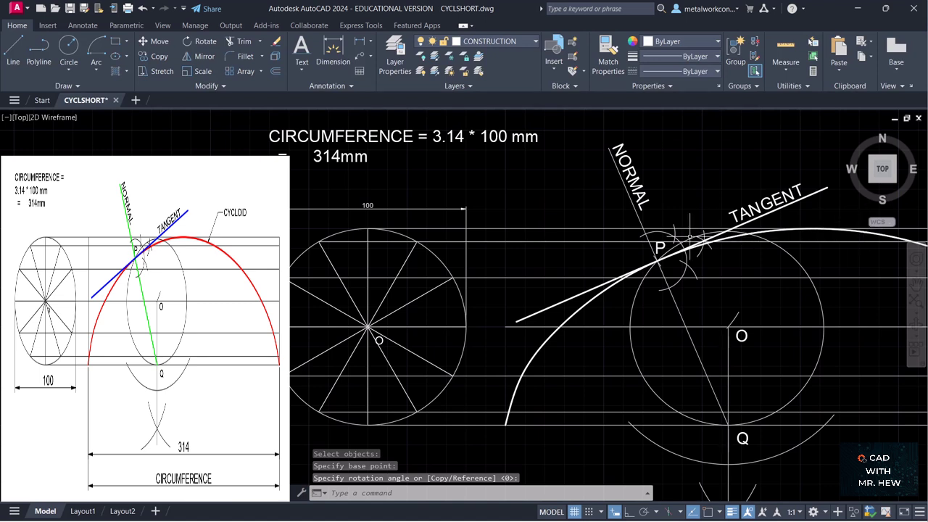
Move the normal line through P and Q to the outline layer.
left_click(640, 215)
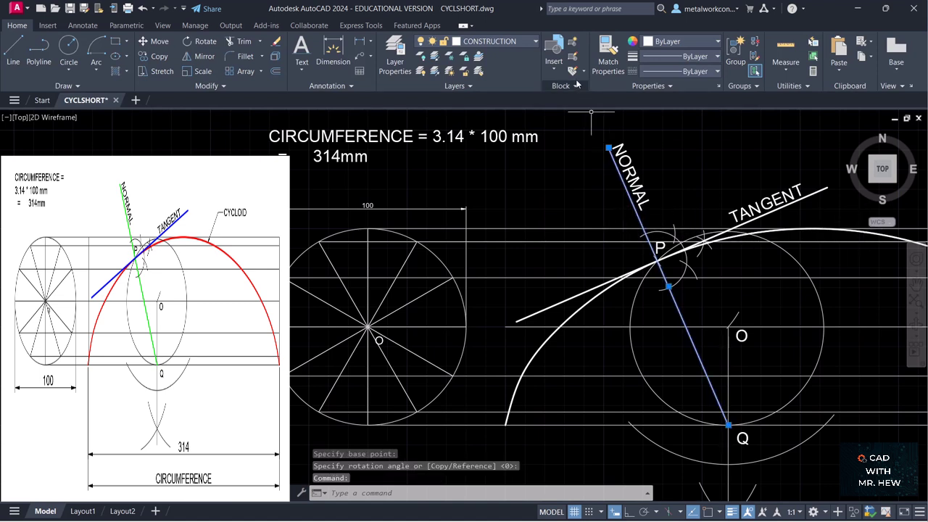
left_click(535, 42)
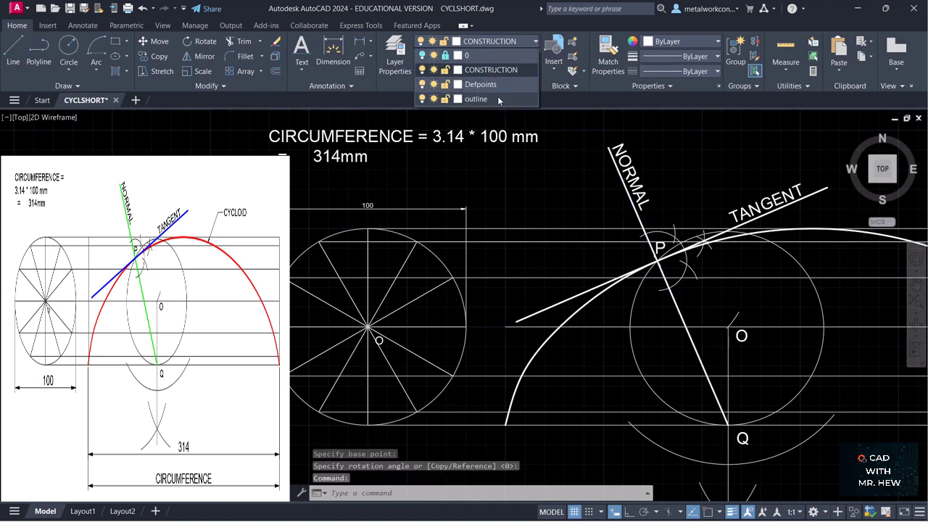
left_click(498, 99)
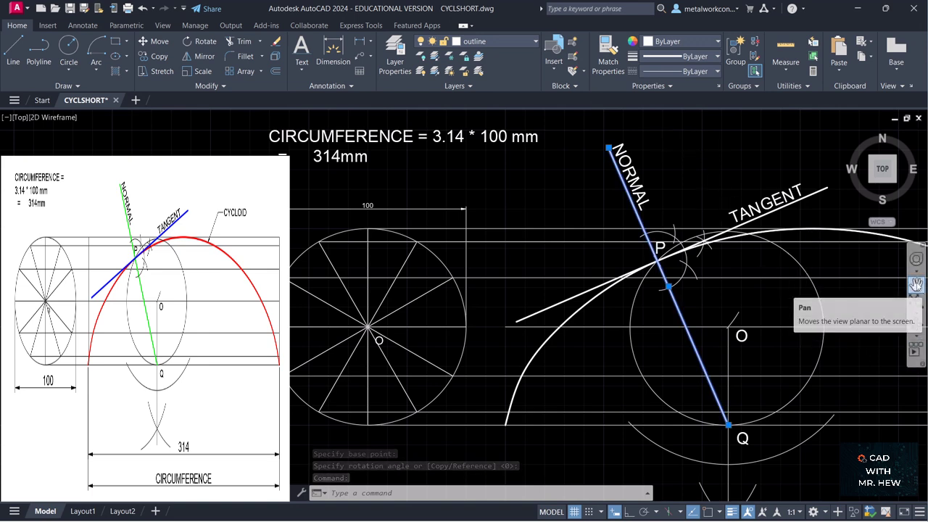
Add a horizontal linear dimension between the cycloid's two baseline endpoints, with object snap on, placing it below the crossing arcs under Q.
scroll(798, 311, "down", 1)
scroll(797, 311, "up", 1)
scroll(797, 312, "down", 1)
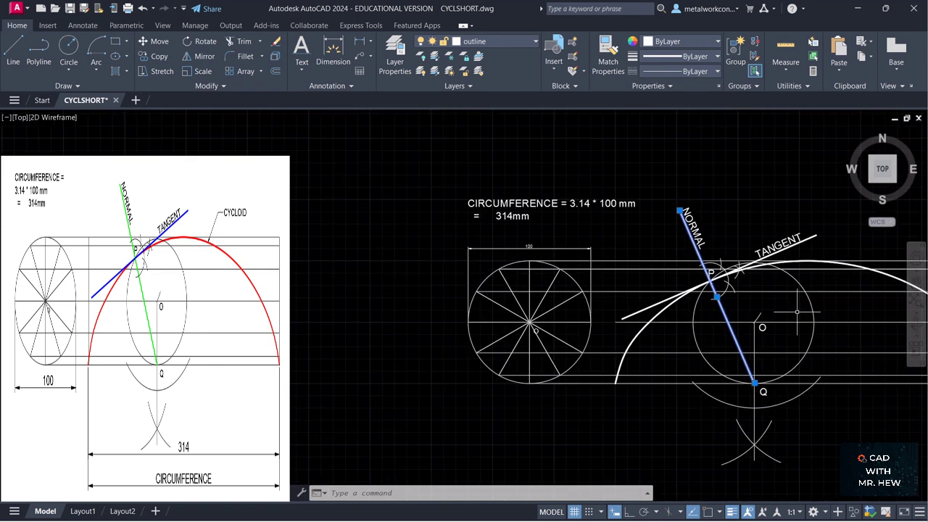
left_click(916, 283)
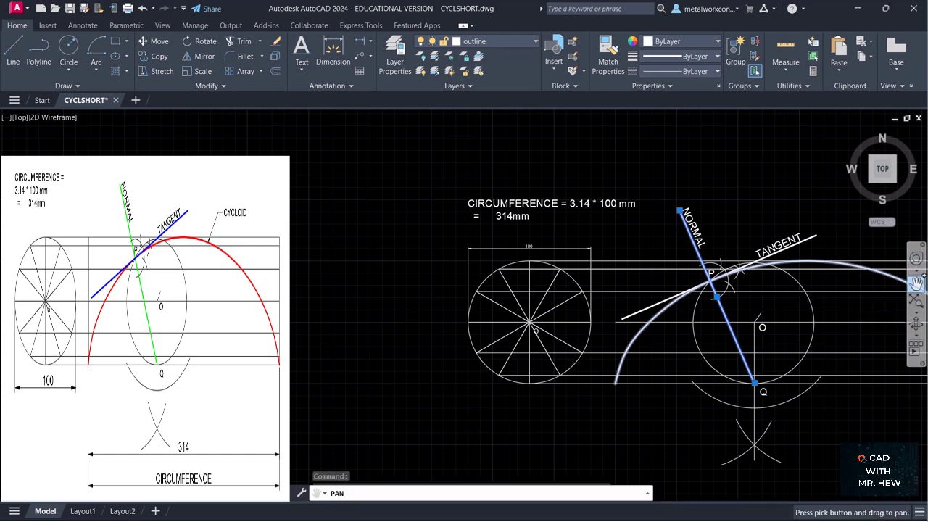
left_click_drag(851, 289, 699, 221)
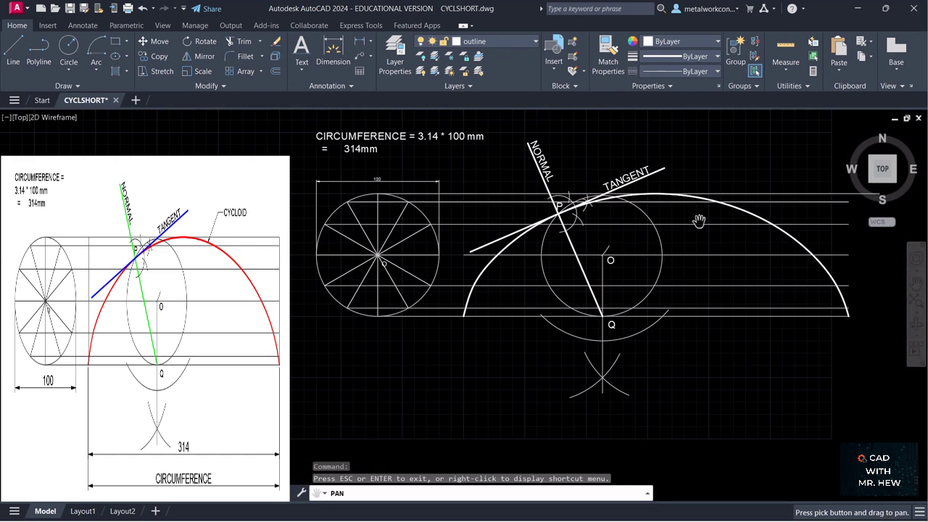
key("Escape")
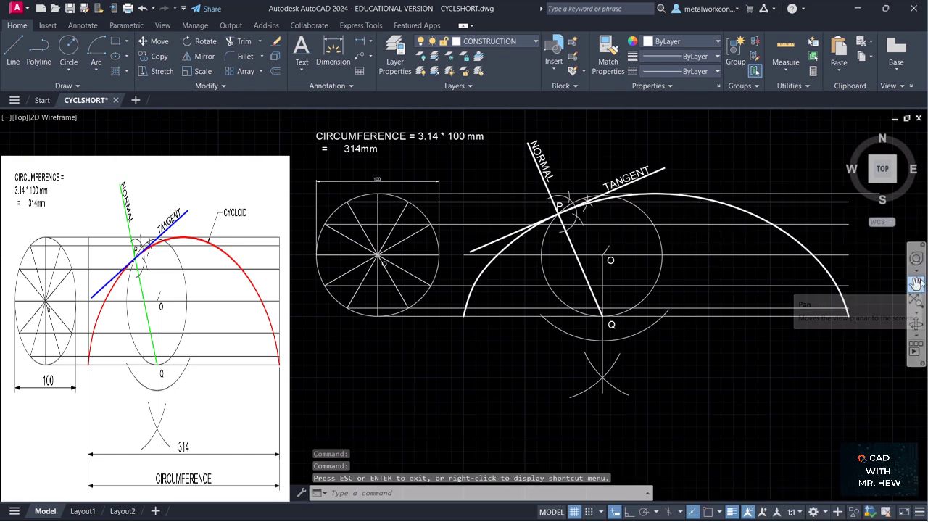
left_click(916, 283)
left_click_drag(851, 269, 855, 287)
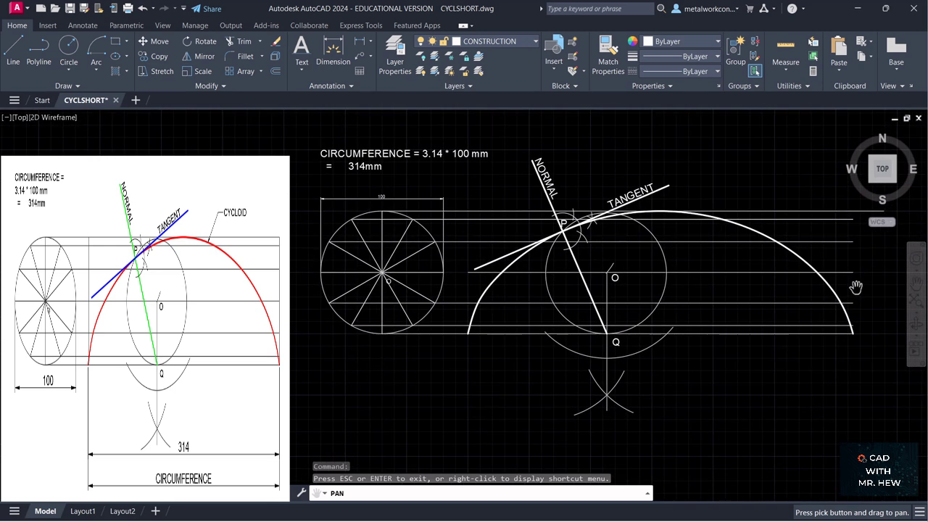
key("Escape")
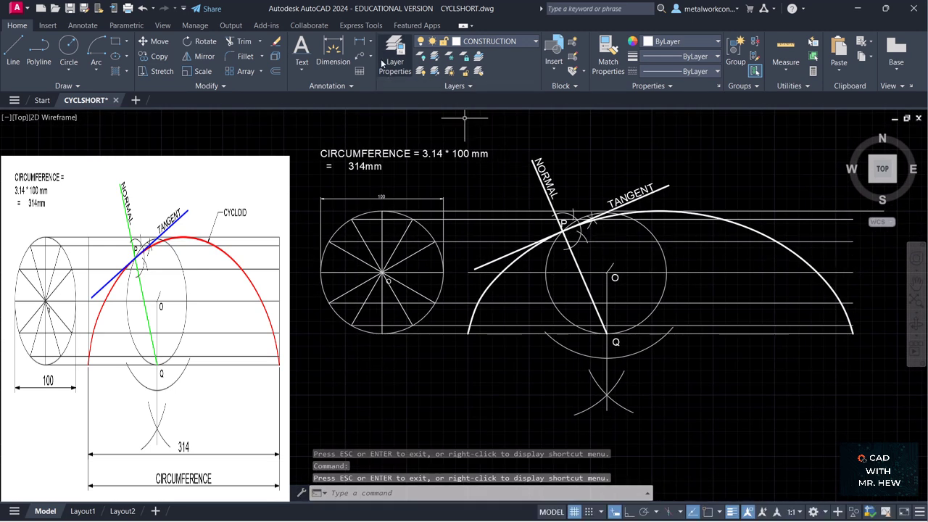
left_click(359, 45)
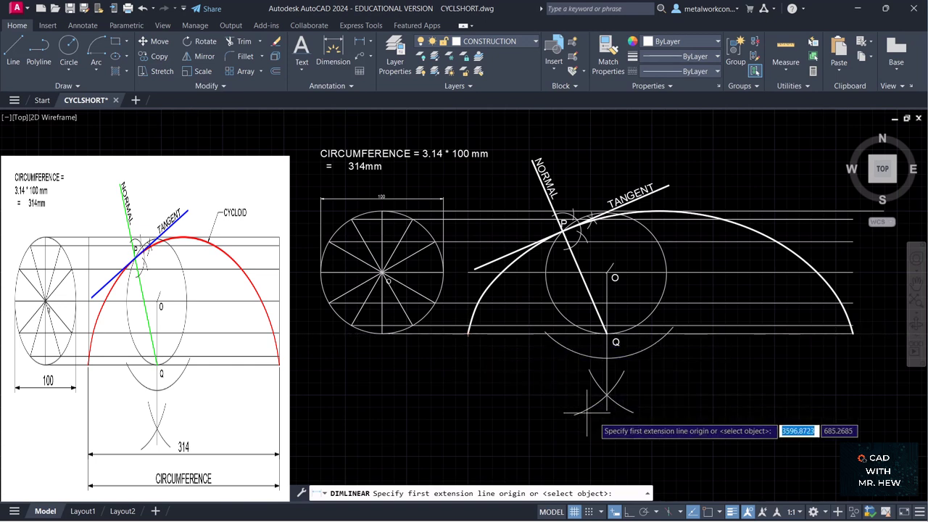
left_click(706, 512)
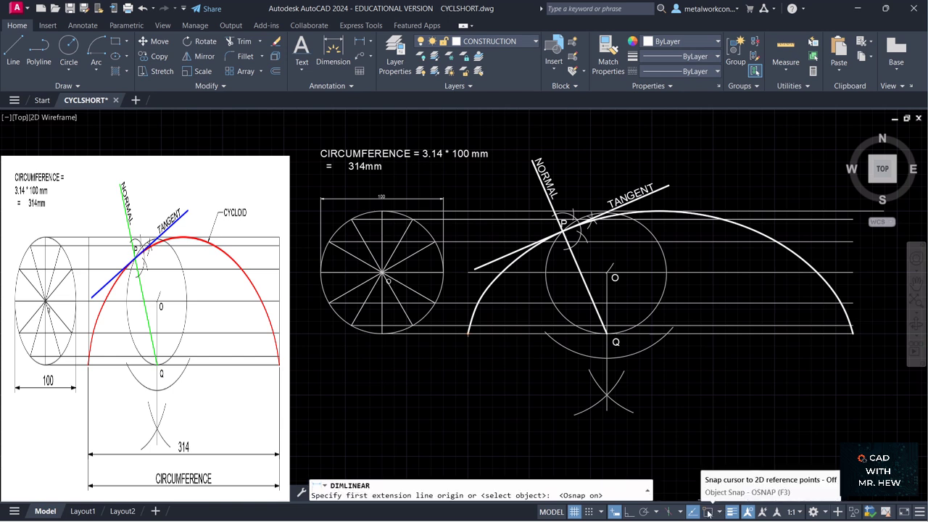
left_click(467, 334)
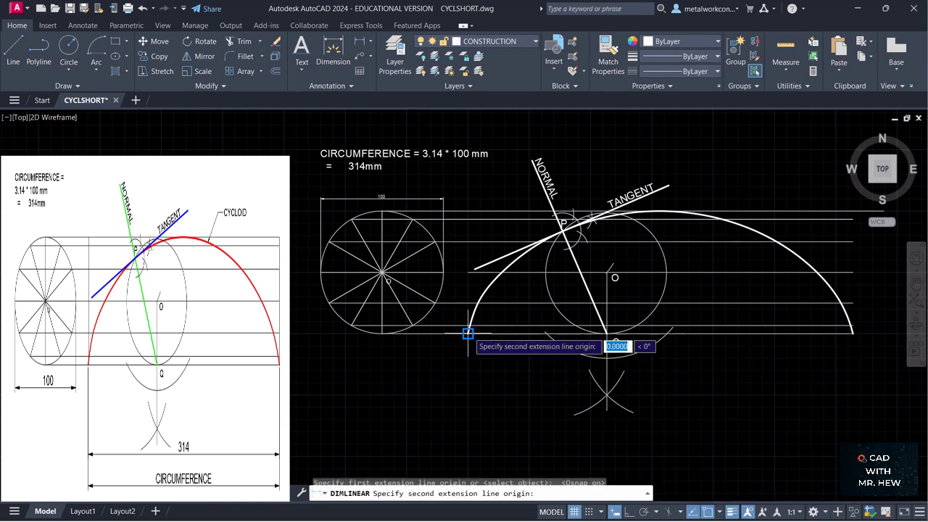
left_click(853, 334)
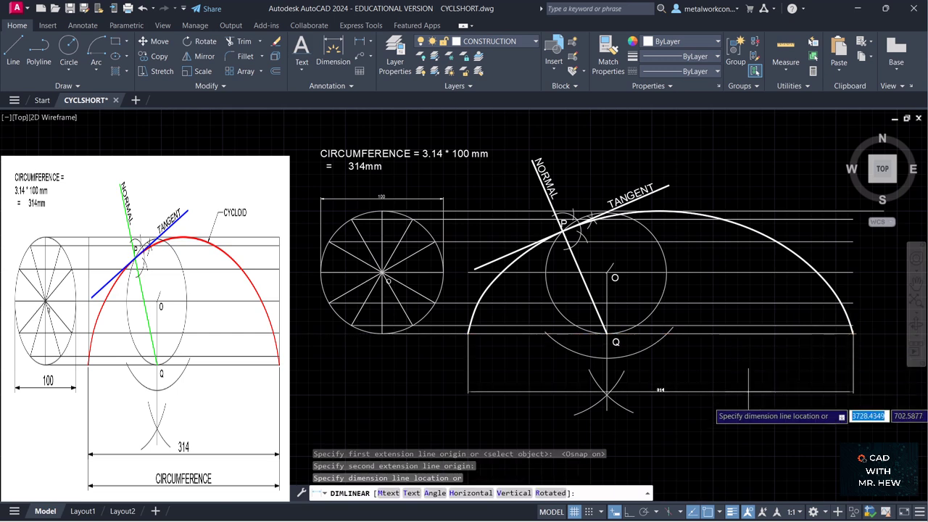
left_click(590, 512)
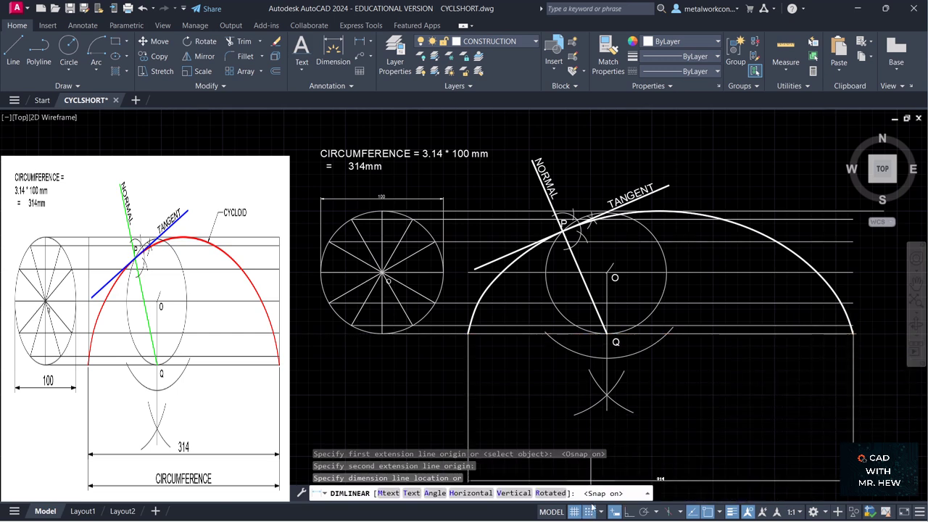
left_click(602, 420)
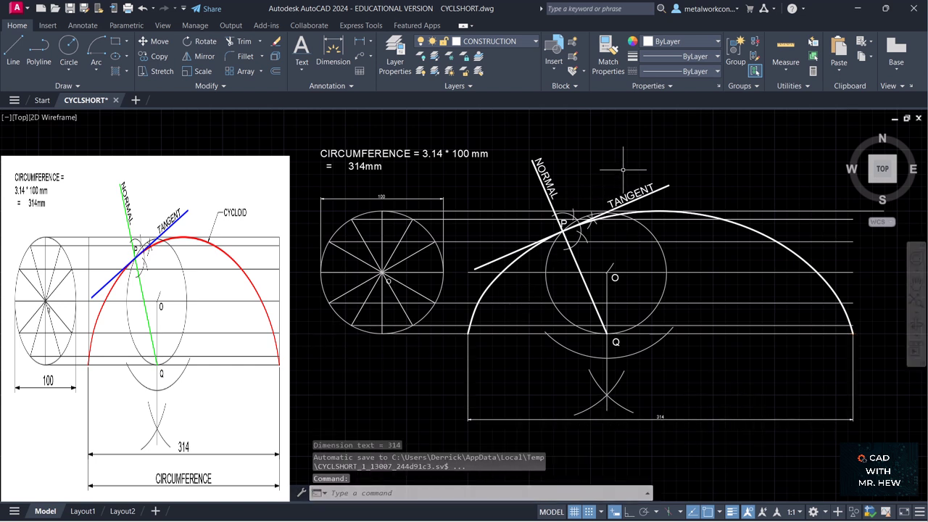
Modify the ISO-25 dimension style to use a larger overall scale, enlarging the dimension text and arrows.
type("DIM")
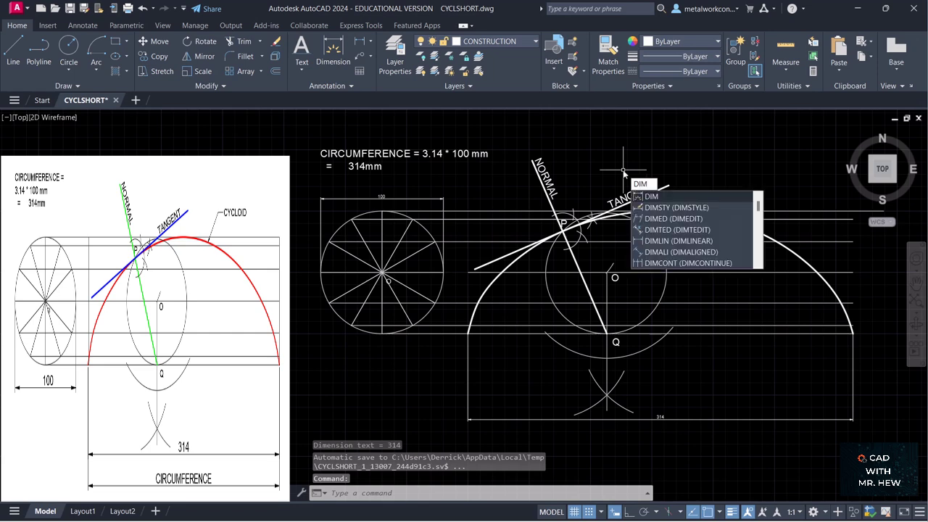
left_click(665, 207)
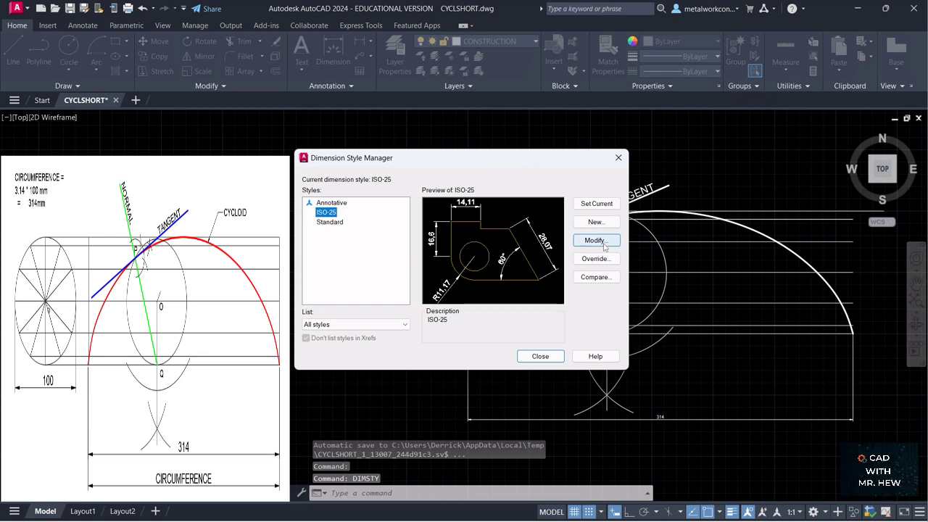
left_click(609, 241)
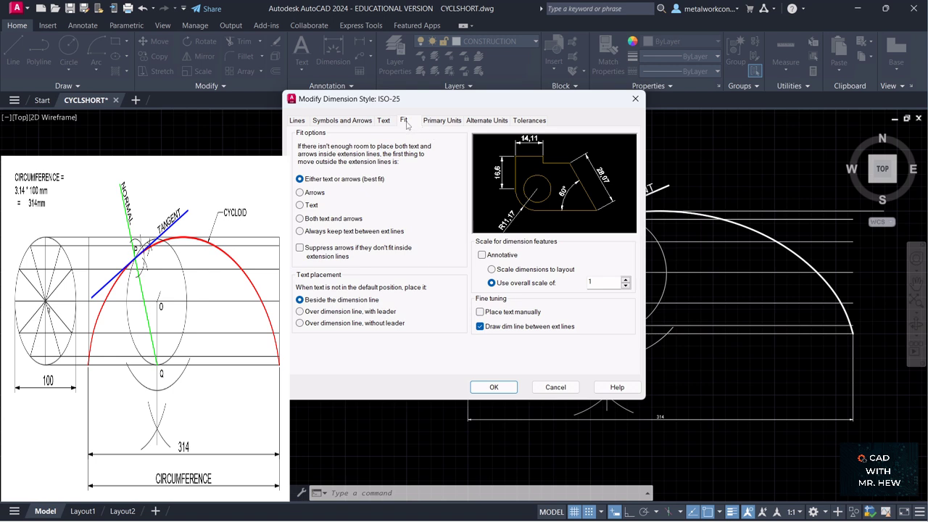
left_click(602, 282)
left_click(499, 390)
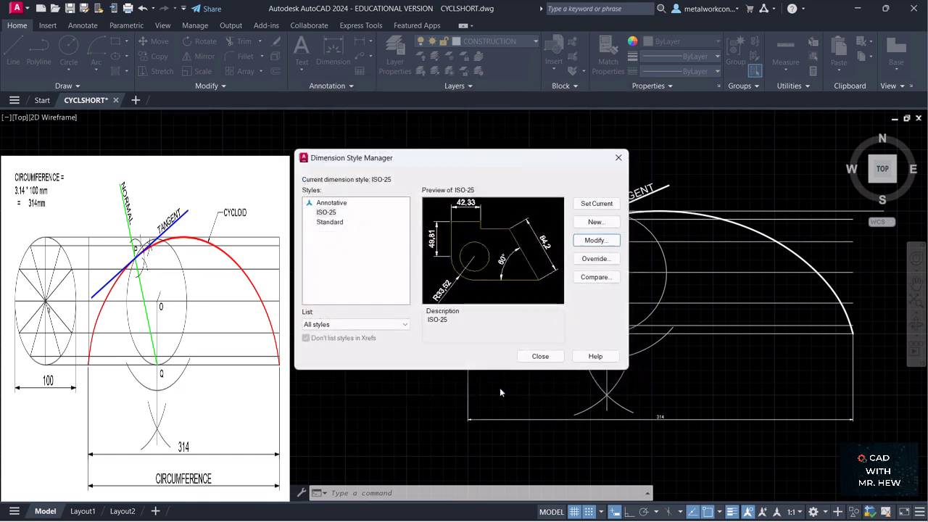
left_click(540, 356)
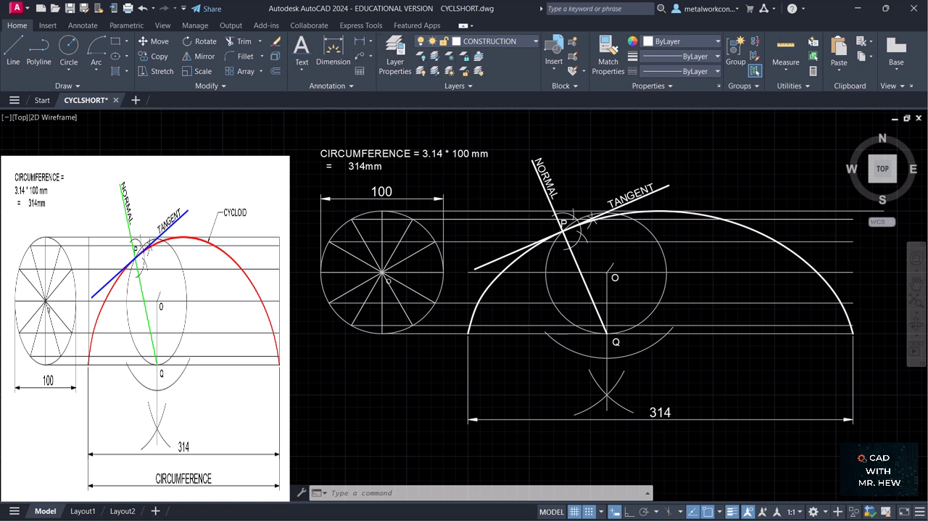
Add a multileader pointing to the upper part of the cycloid curve, with the text CYCLOID at height 6 and grid snap off.
left_click(359, 41)
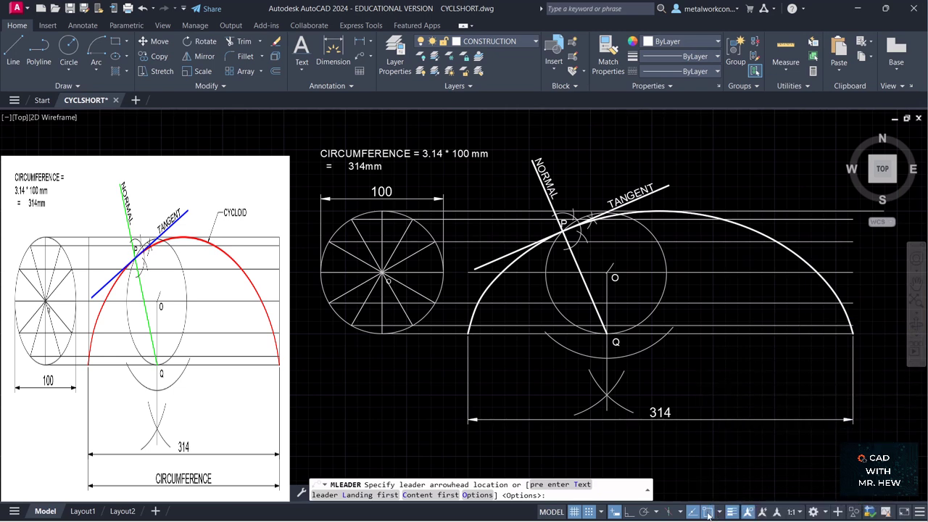
left_click(589, 511)
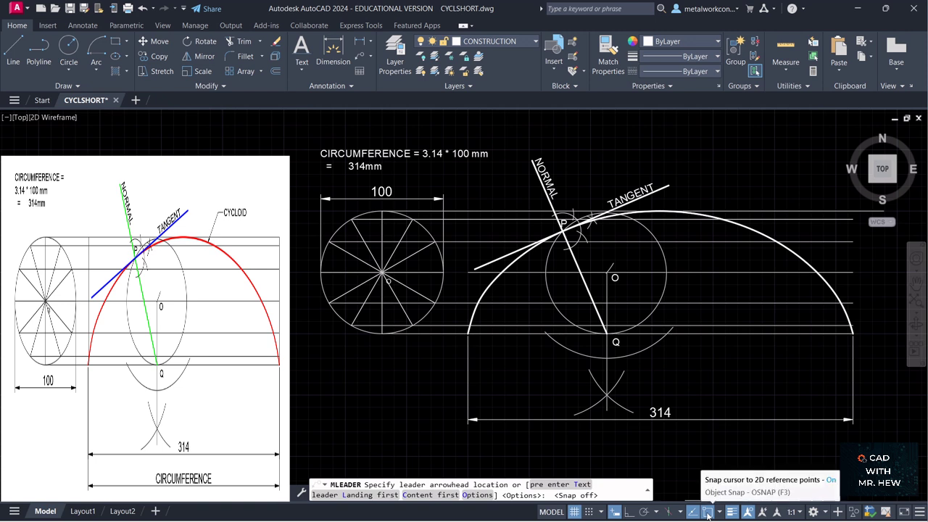
left_click(709, 215)
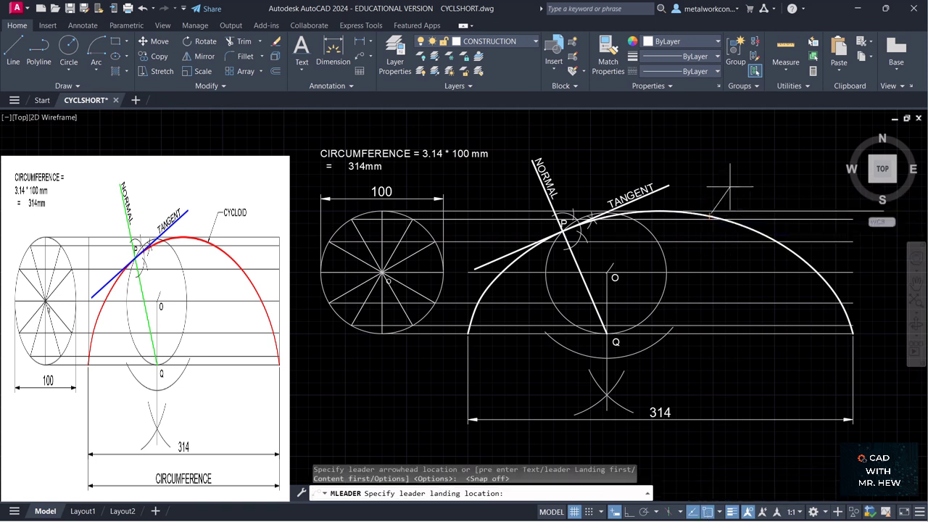
left_click(741, 187)
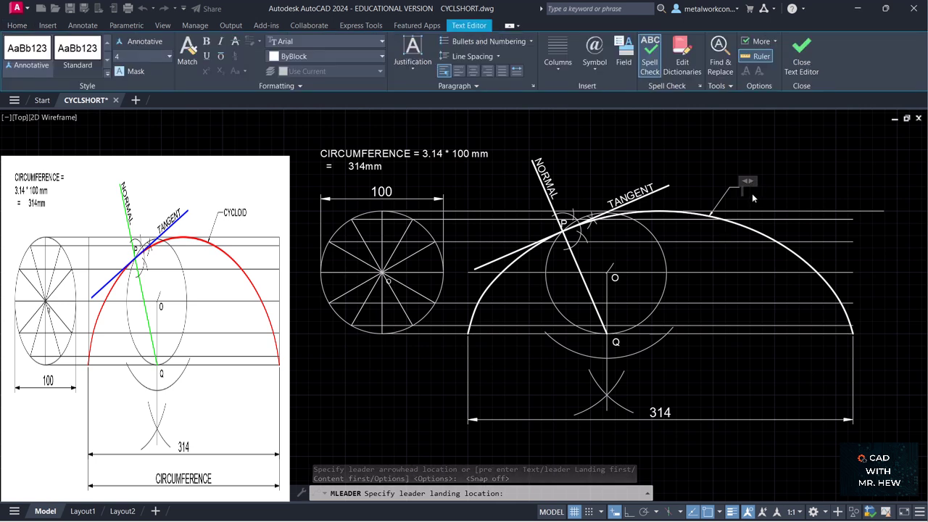
type("CYCLOI")
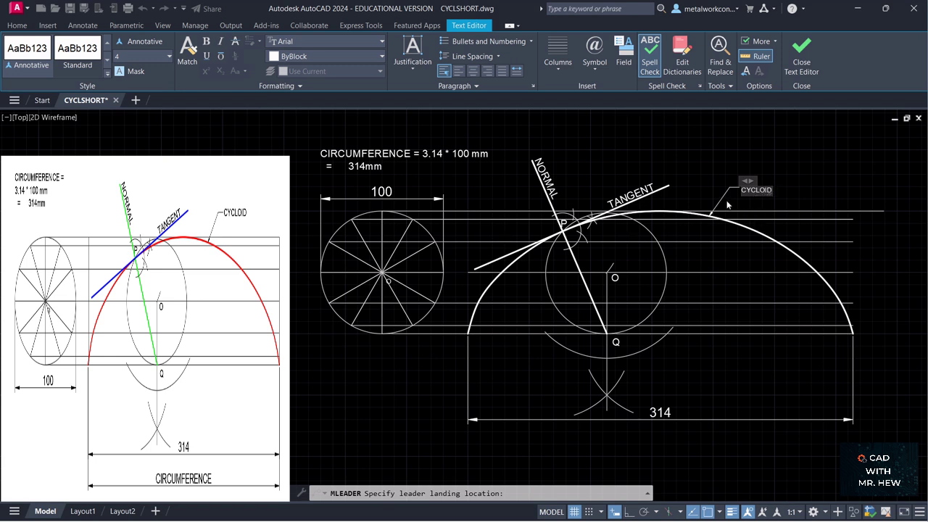
type("D")
key("Return")
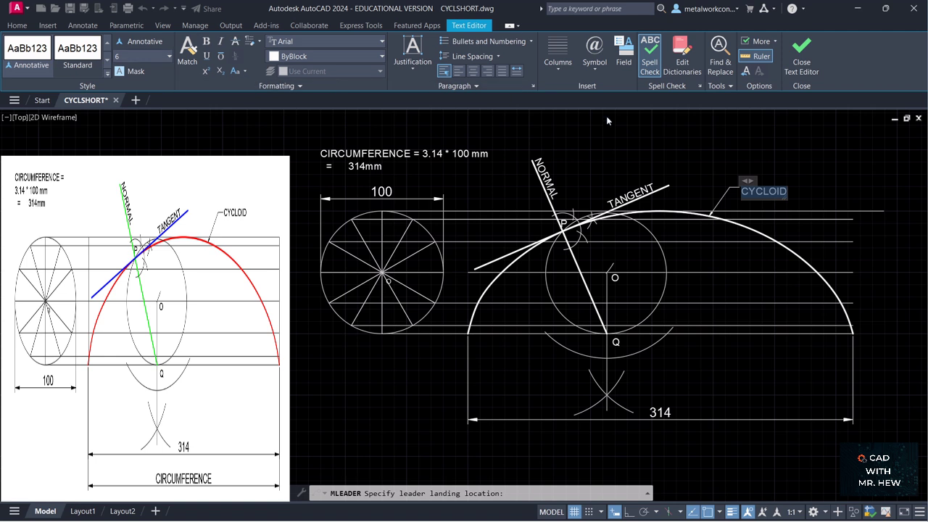
left_click(665, 128)
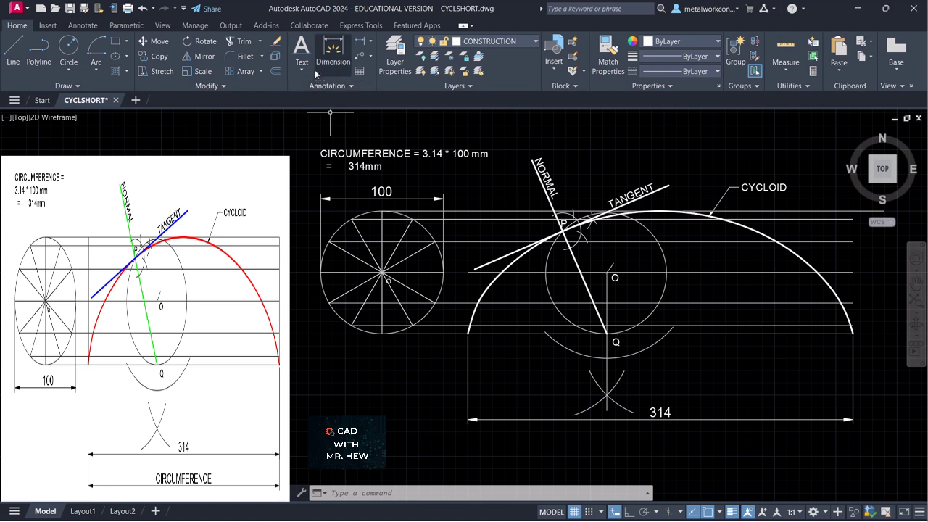
Add a second horizontal linear dimension between the cycloid's two baseline endpoints, placed just below the first one.
left_click(358, 41)
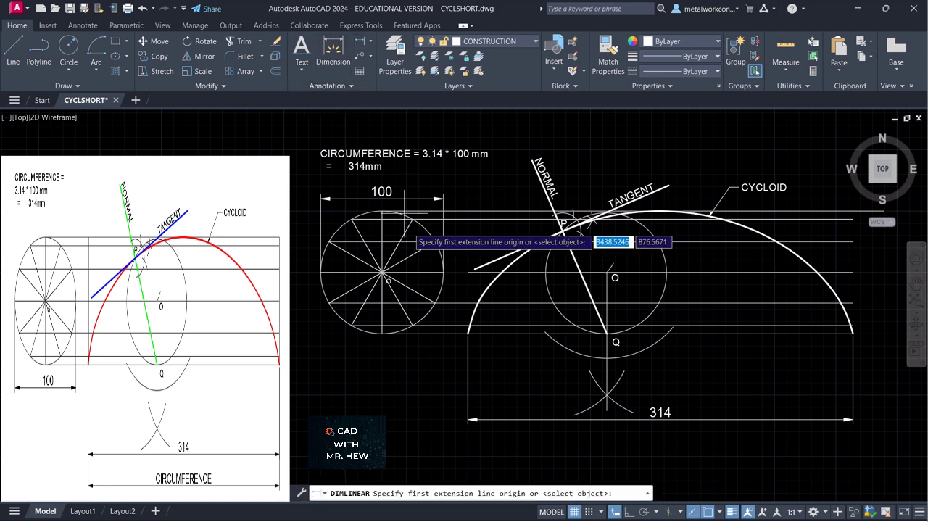
left_click(467, 333)
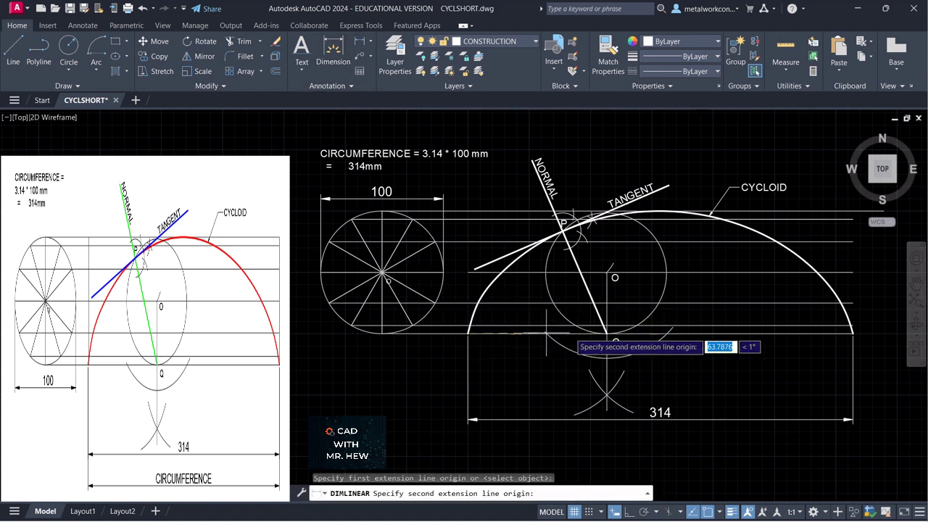
left_click(852, 334)
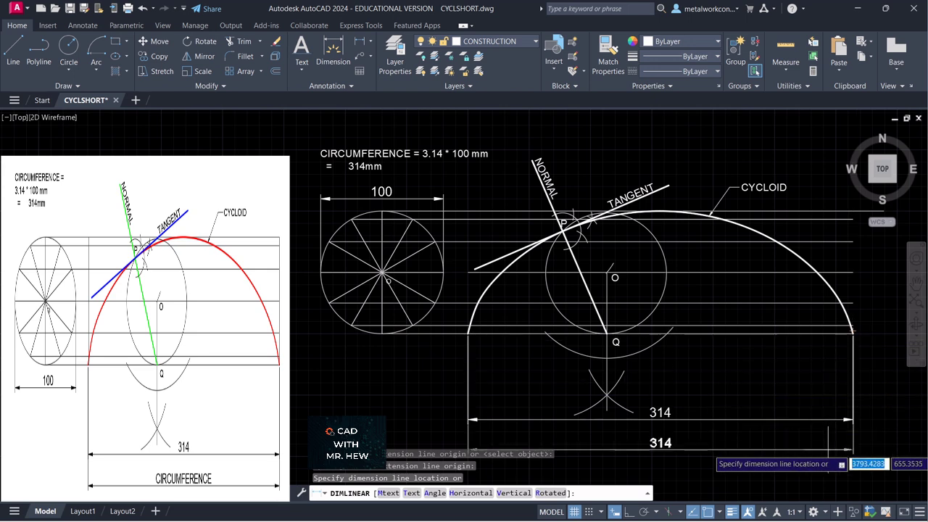
left_click(828, 449)
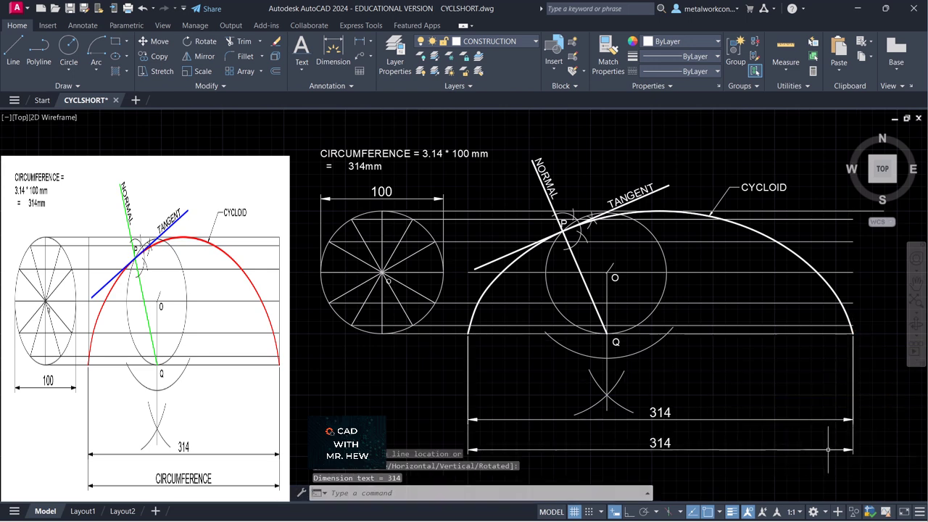
Replace the lower linear dimension's text with CIRCUMFERENCE.
left_click(660, 443)
double_click(660, 443)
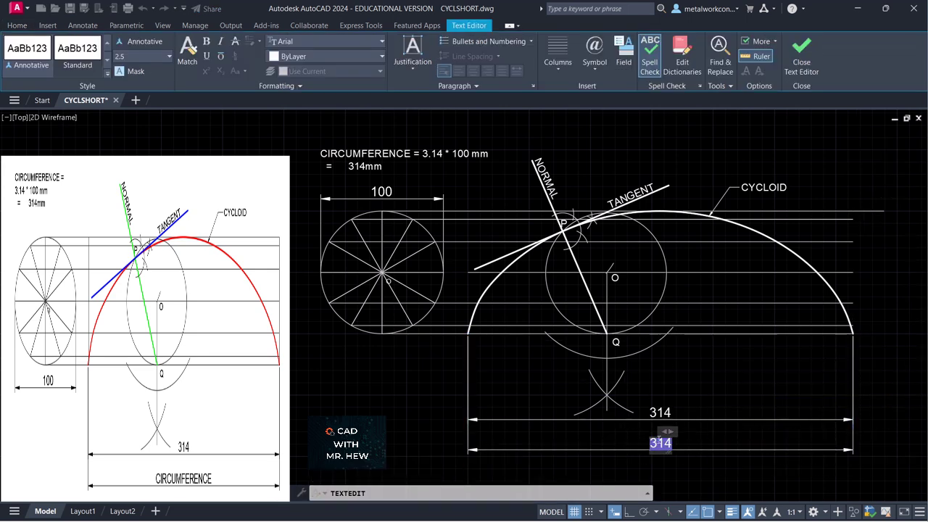
type("C")
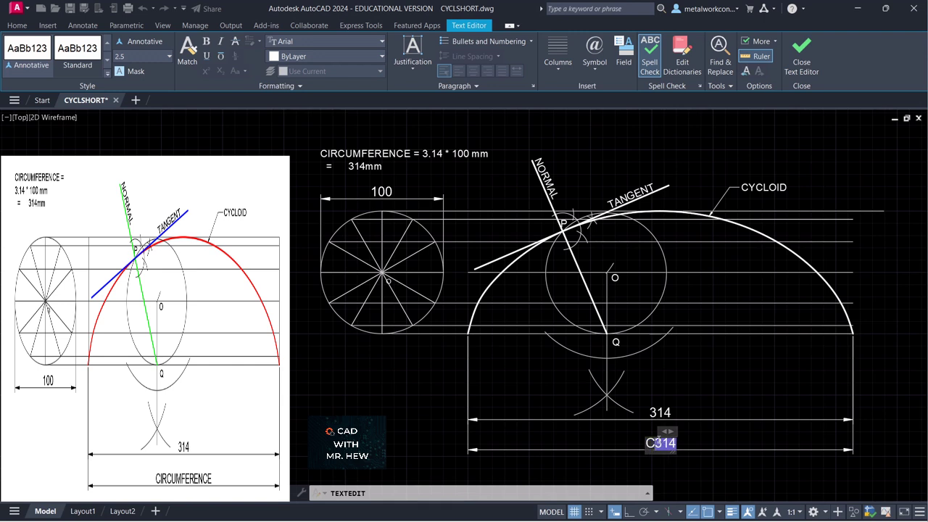
type("IRCUMF")
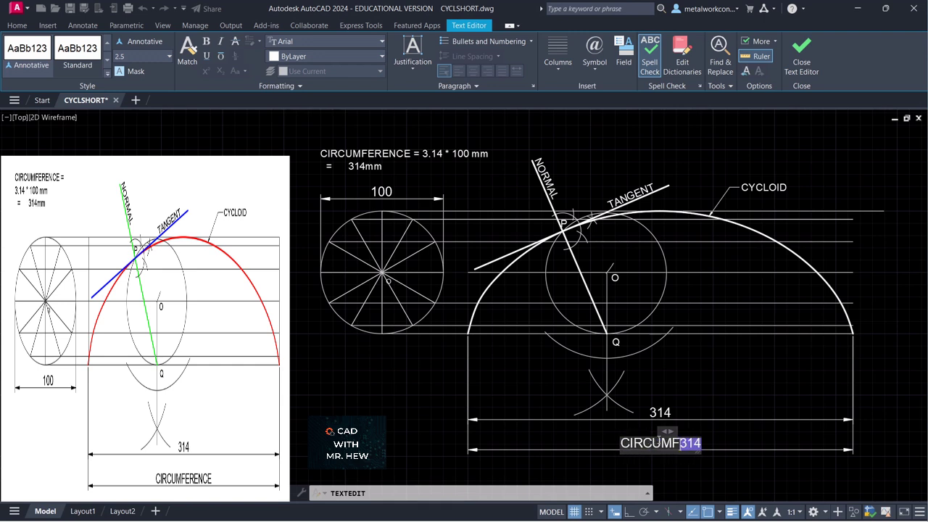
type("ERENCE")
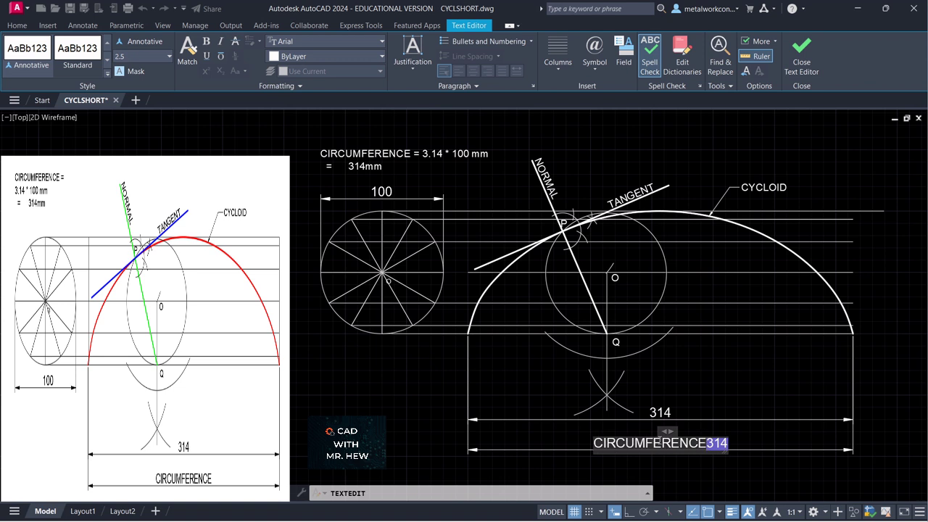
key("Delete")
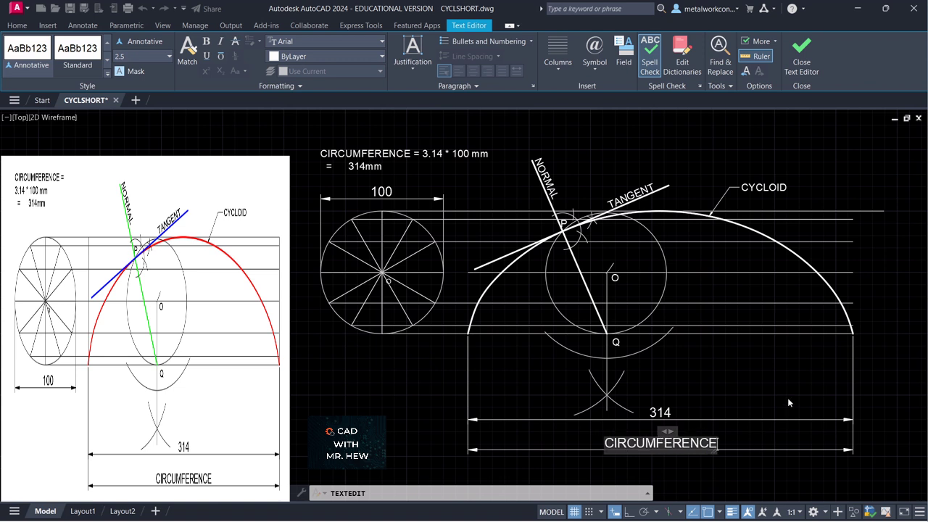
left_click(771, 470)
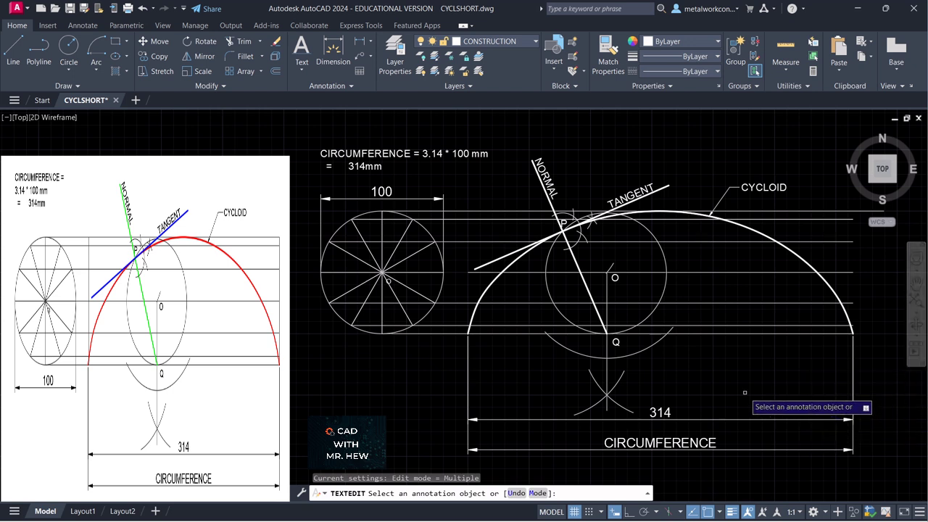
key("Escape")
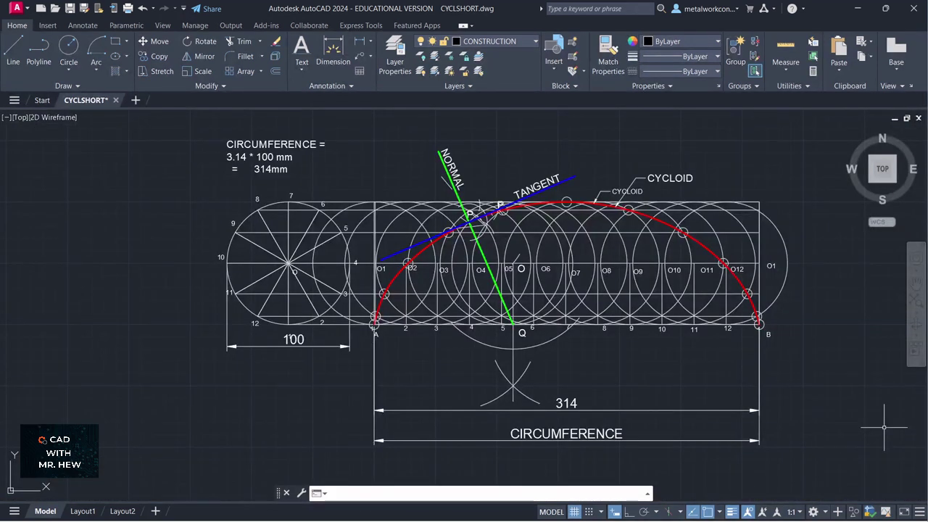
Turn off layer 0 to hide the extra construction circles and point labels, undoing and redoing the change to compare both views.
left_click(531, 44)
left_click(422, 55)
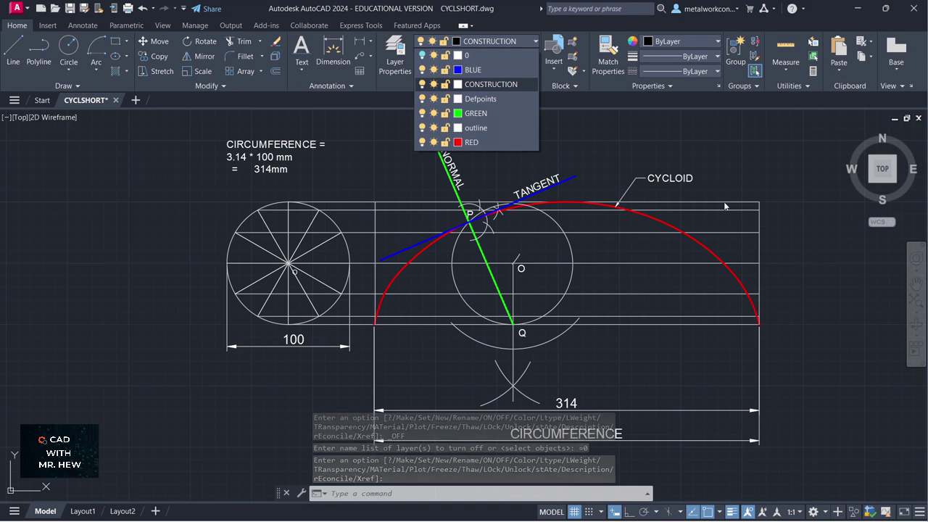
left_click(826, 270)
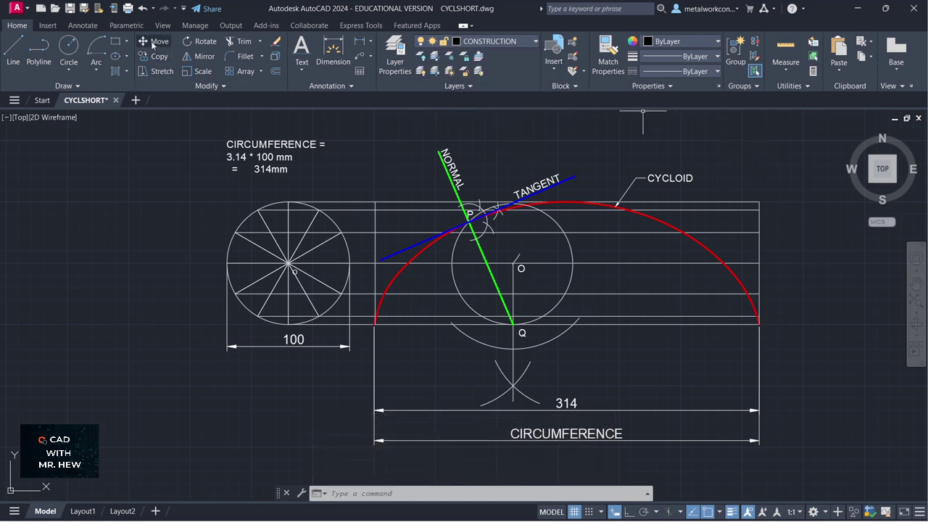
left_click(141, 9)
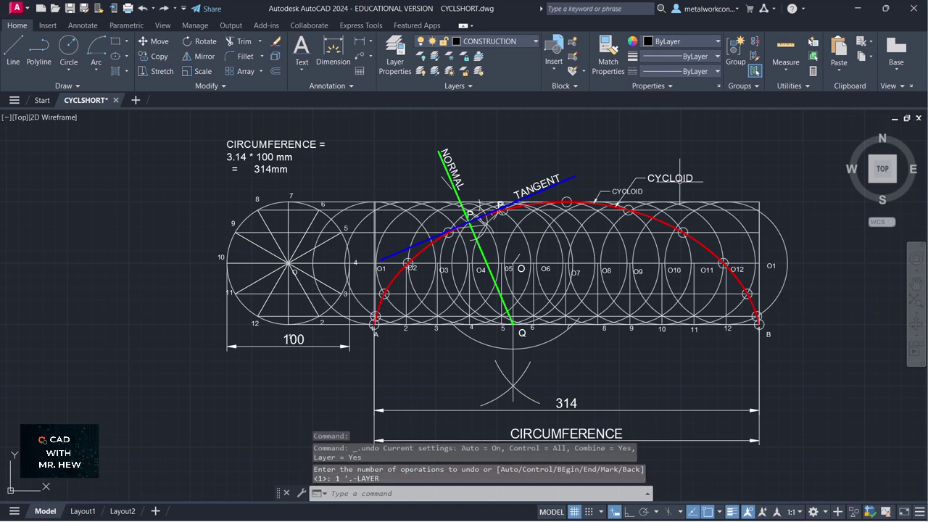
left_click(164, 8)
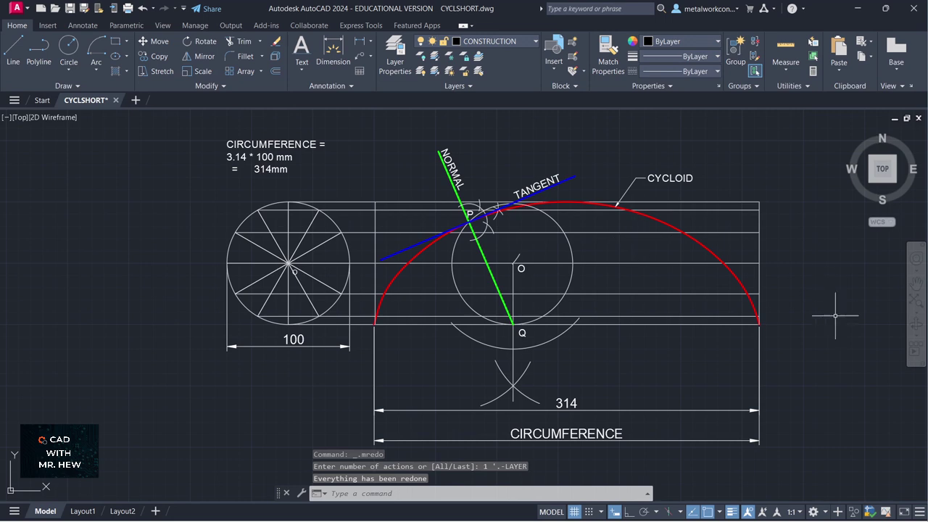